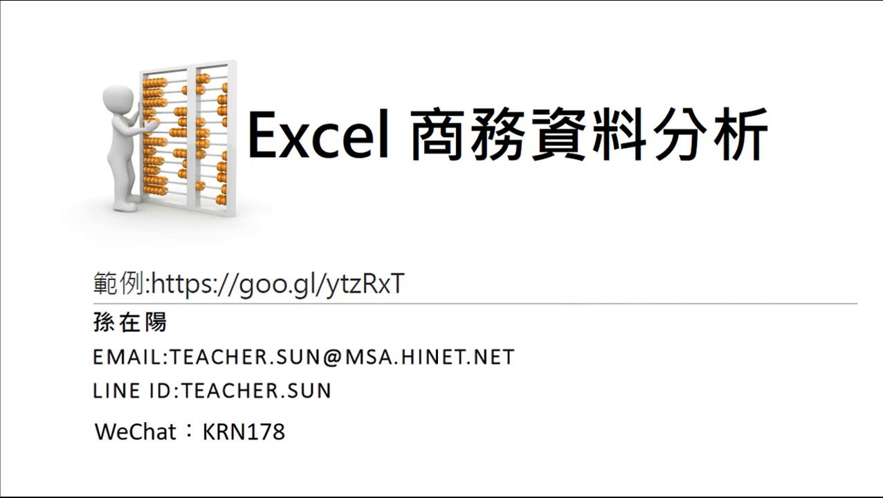
# - End the 'Excel 商務資料分析' title-slide show to reveal the Windows desktop
pyautogui.click(416, 177)
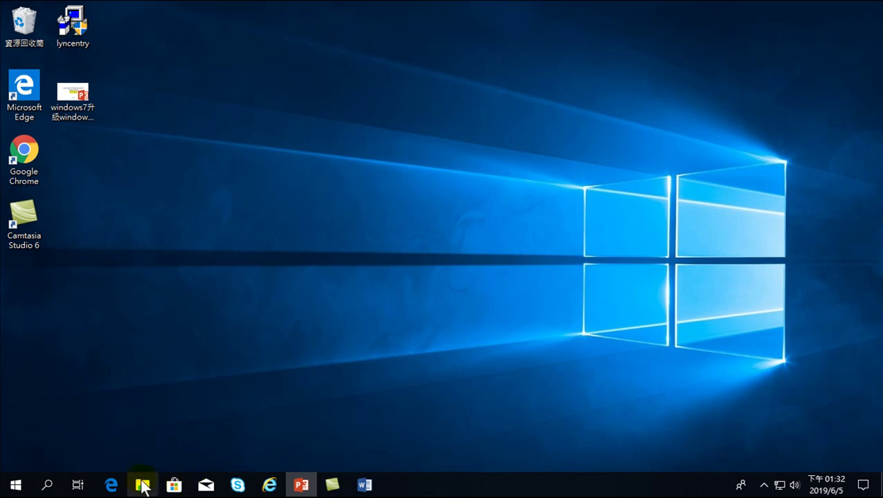
# - Delete both 超市範例 workbooks from the Downloads folder in File Explorer
pyautogui.moveTo(300, 486)
pyautogui.click(112, 485)
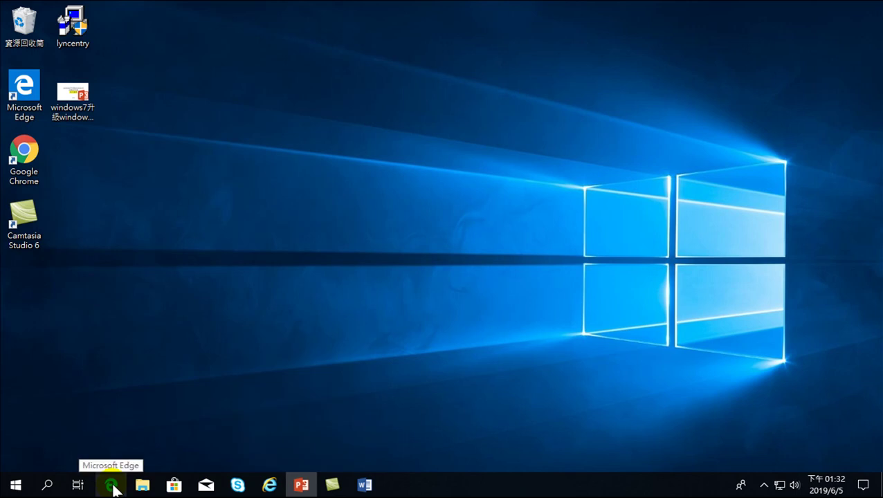
pyautogui.click(112, 485)
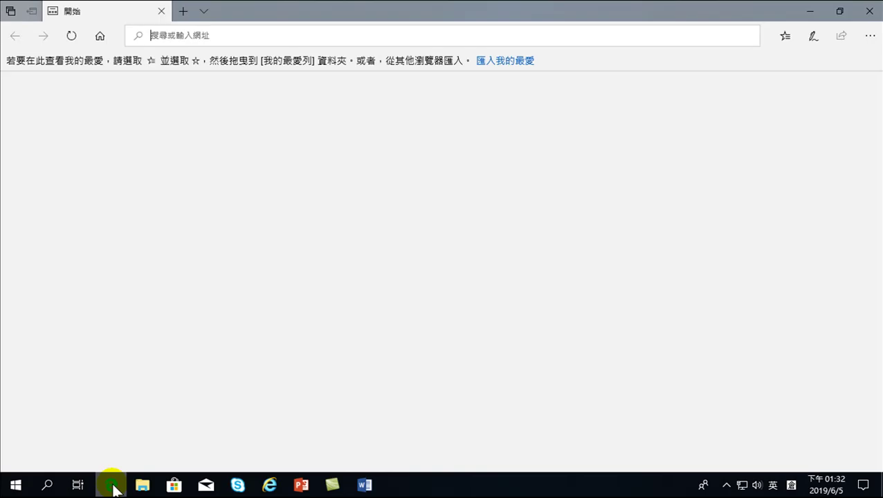
pyautogui.click(143, 486)
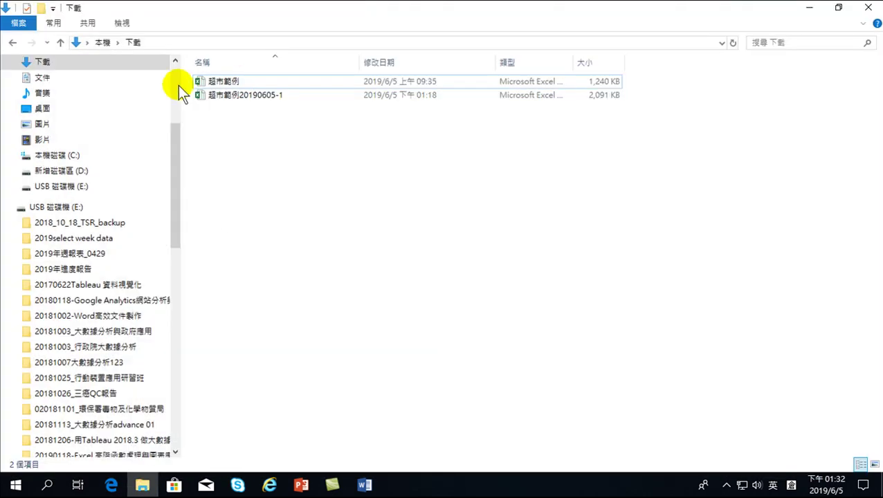
pyautogui.moveTo(246, 141); pyautogui.dragTo(202, 61)
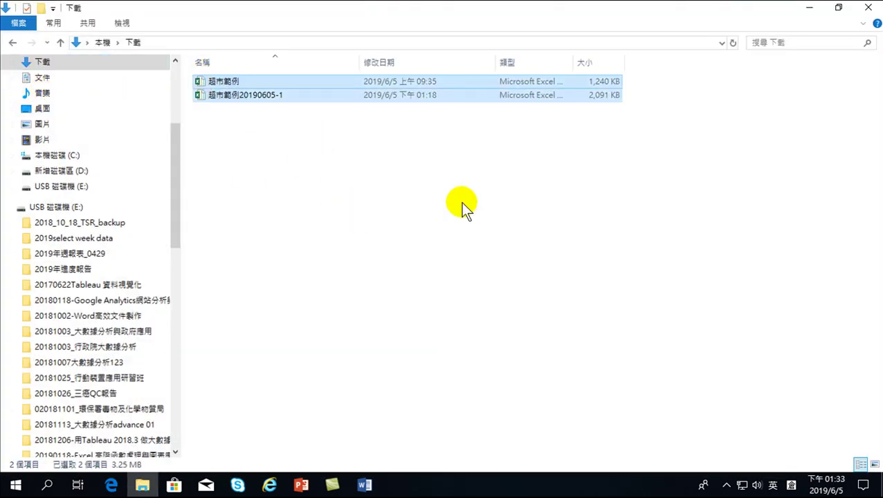
pyautogui.press('Delete')
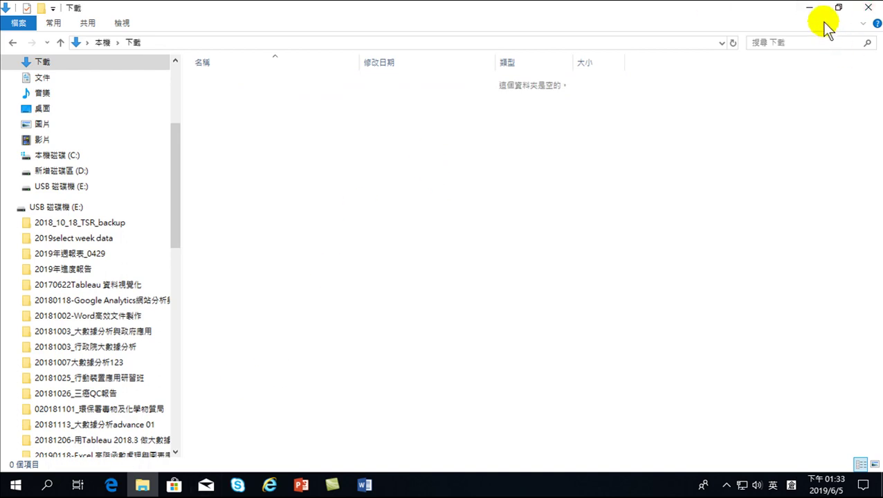
# - Minimize File Explorer and close Edge, leaving the desktop showing
pyautogui.click(808, 7)
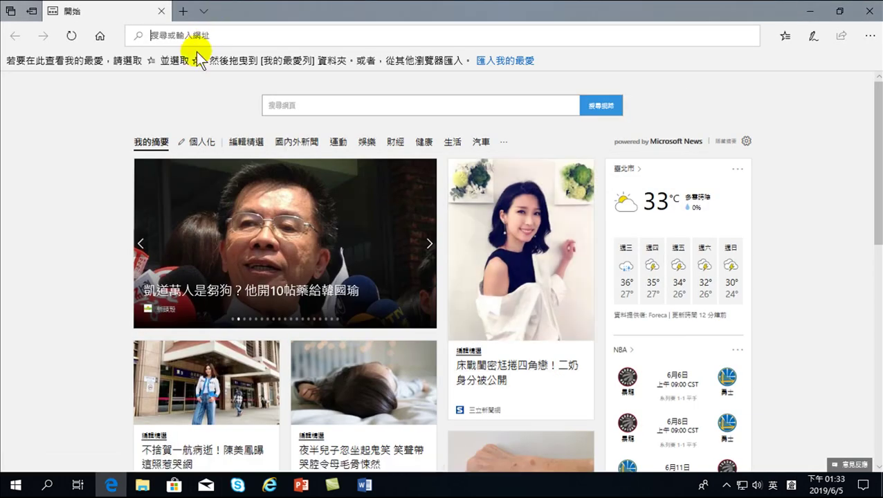
pyautogui.click(870, 10)
pyautogui.click(110, 487)
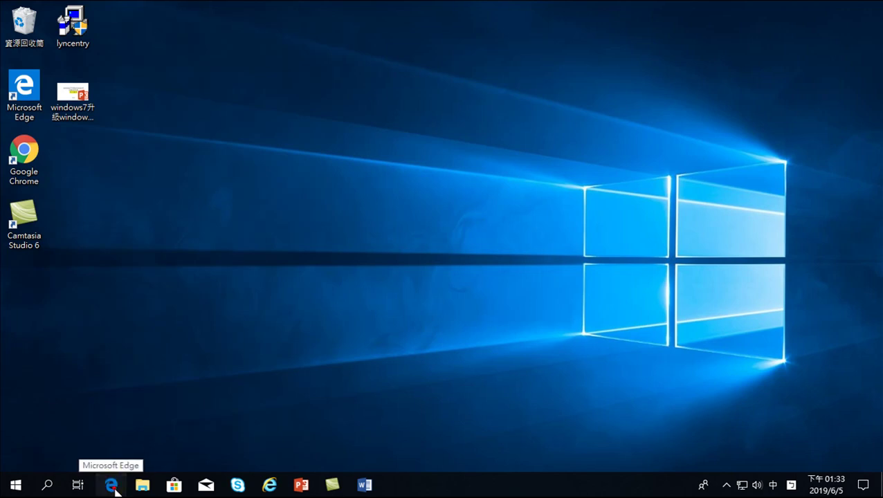
pyautogui.click(112, 488)
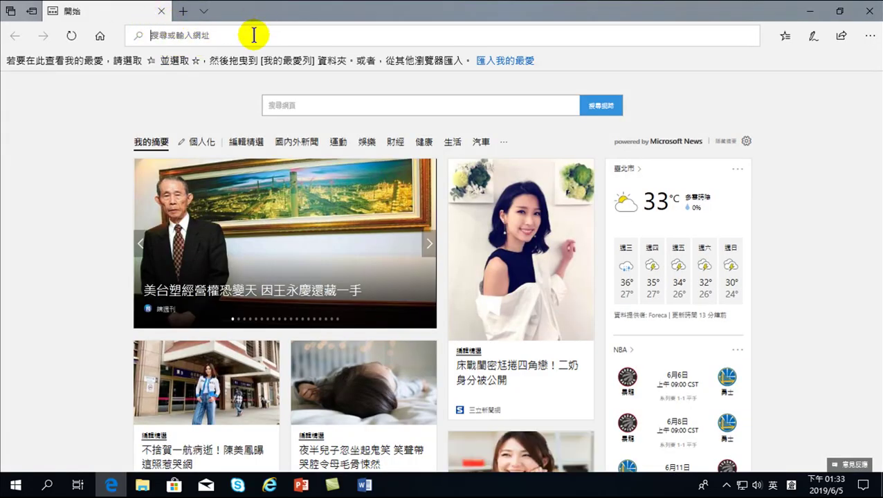
pyautogui.write('h')
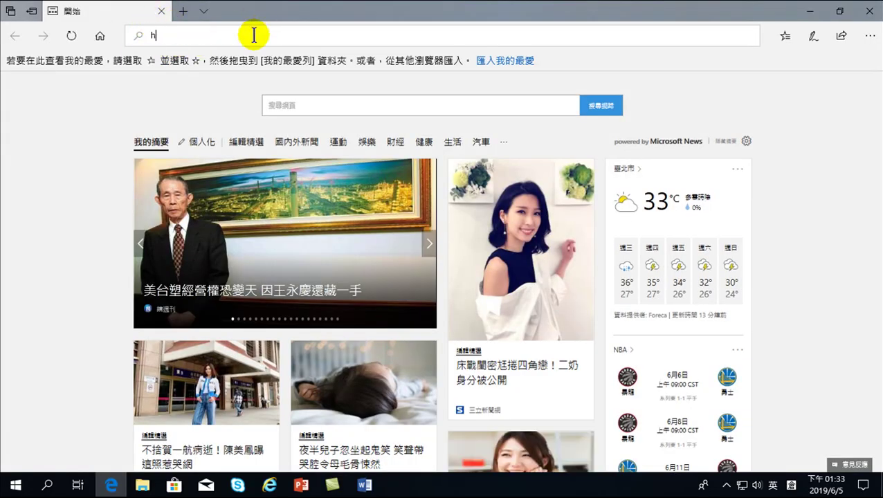
pyautogui.write('ttps://')
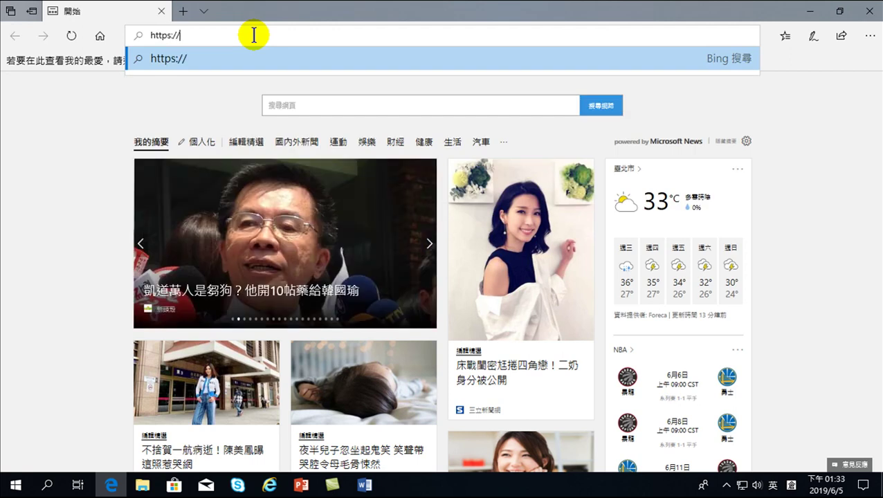
pyautogui.write('goo.gl/')
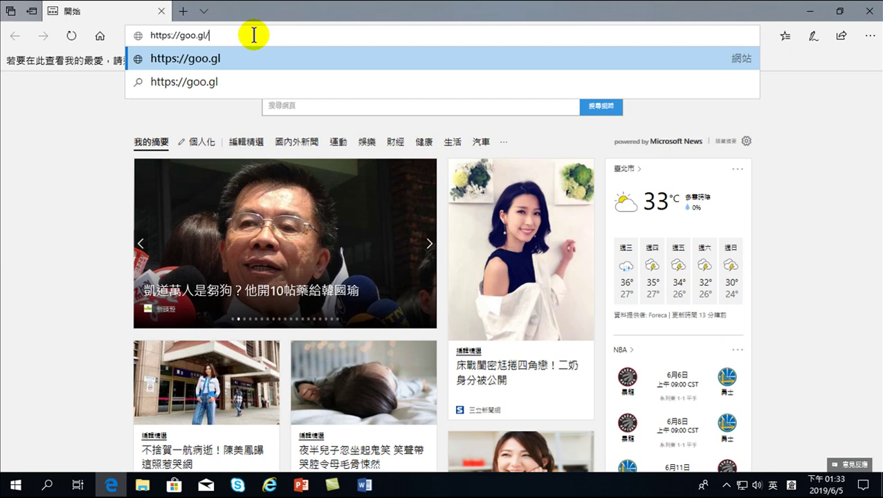
pyautogui.write('ytzRx')
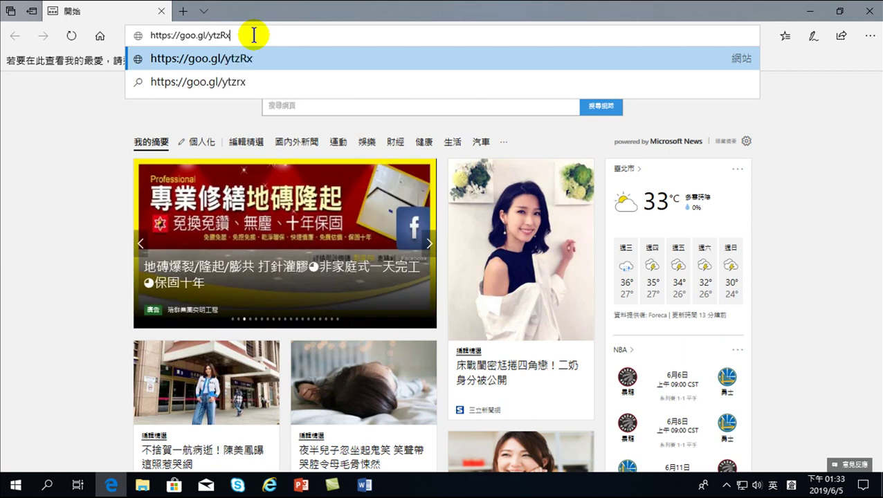
pyautogui.write('T')
pyautogui.press('Return')
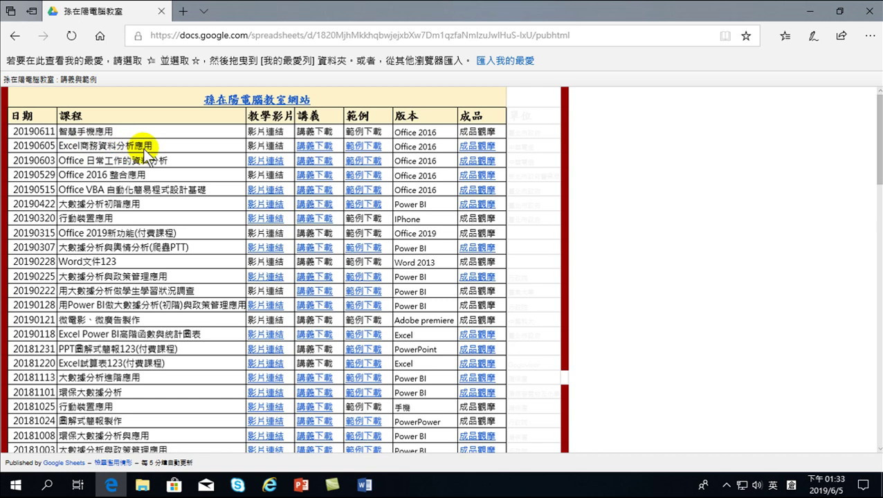
# - Download and save 超市範例.xlsx from the 20190605 course's Google Drive sample folder
pyautogui.click(361, 145)
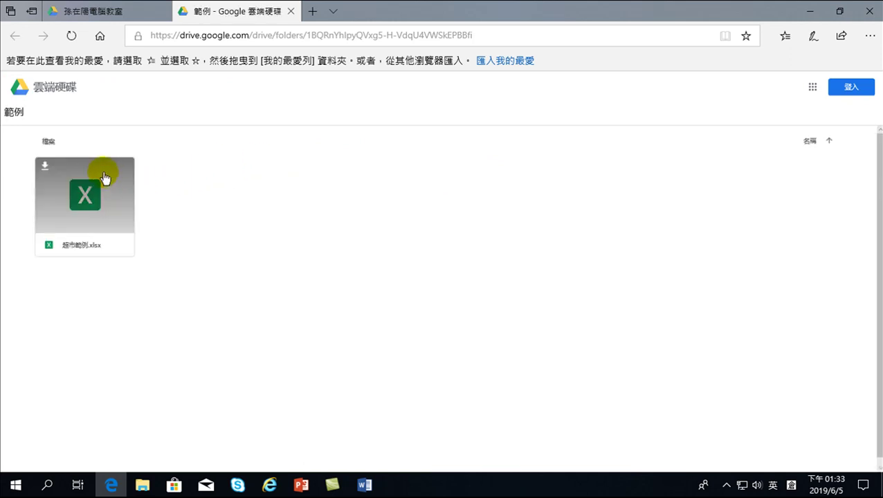
pyautogui.click(43, 168)
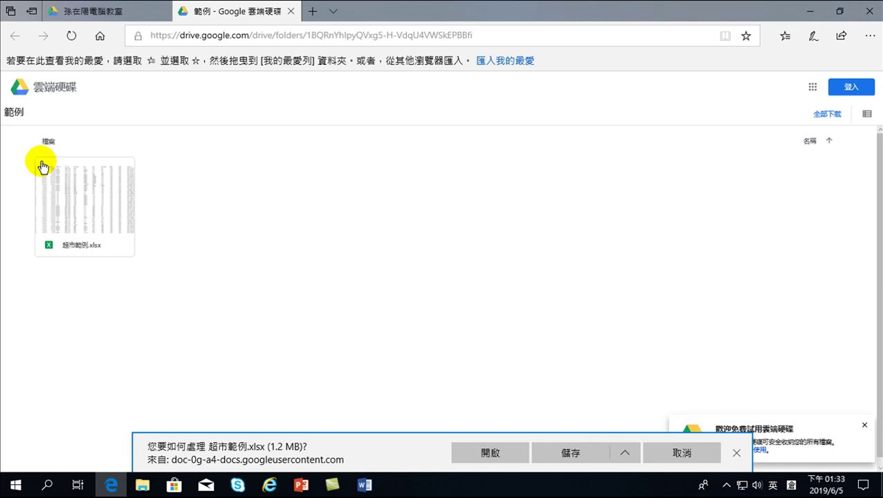
pyautogui.click(572, 454)
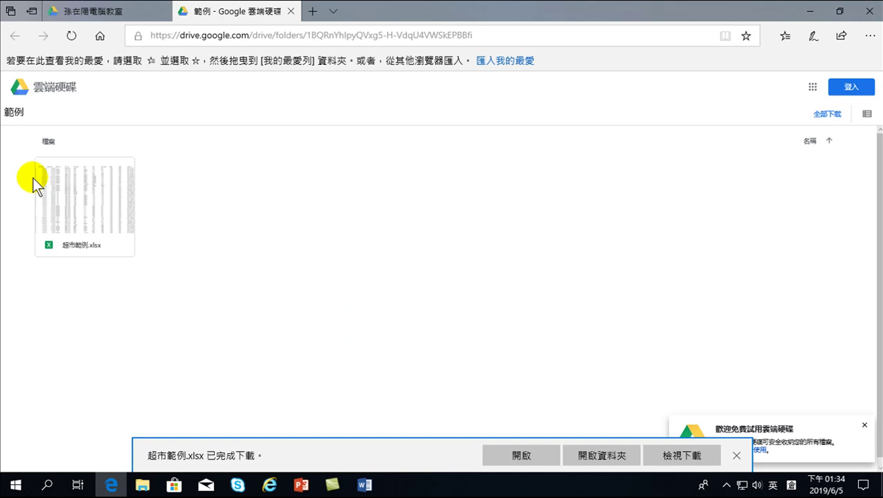
pyautogui.click(737, 455)
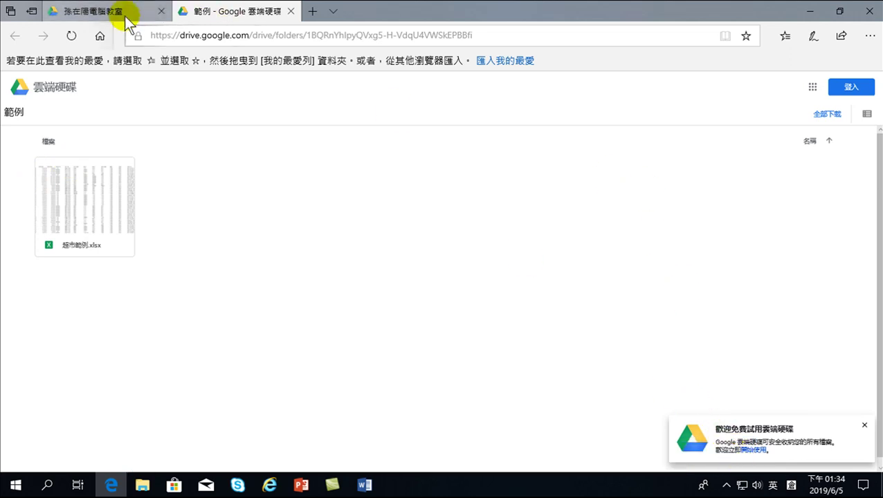
# - Close the course-list tab and the browser window
pyautogui.click(127, 20)
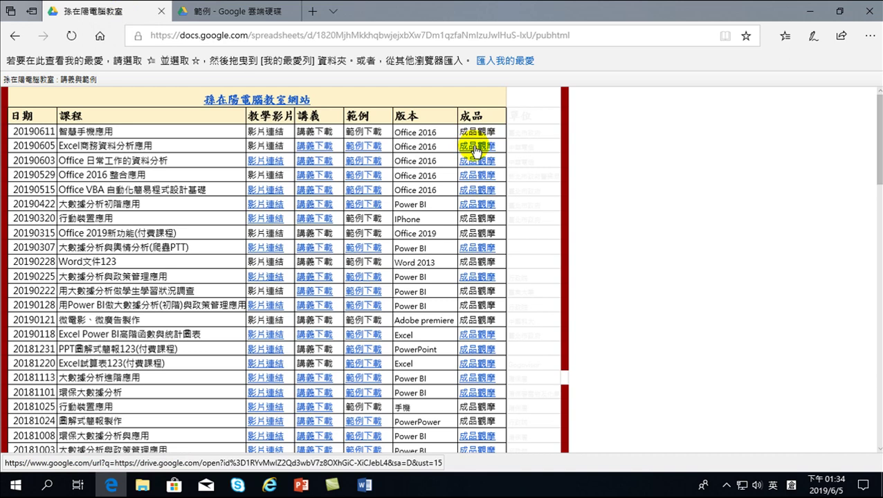
pyautogui.click(162, 11)
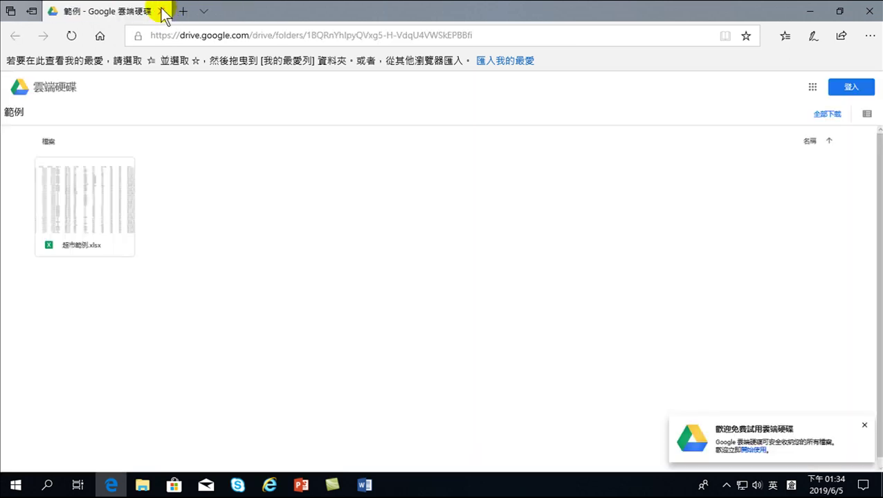
pyautogui.click(161, 11)
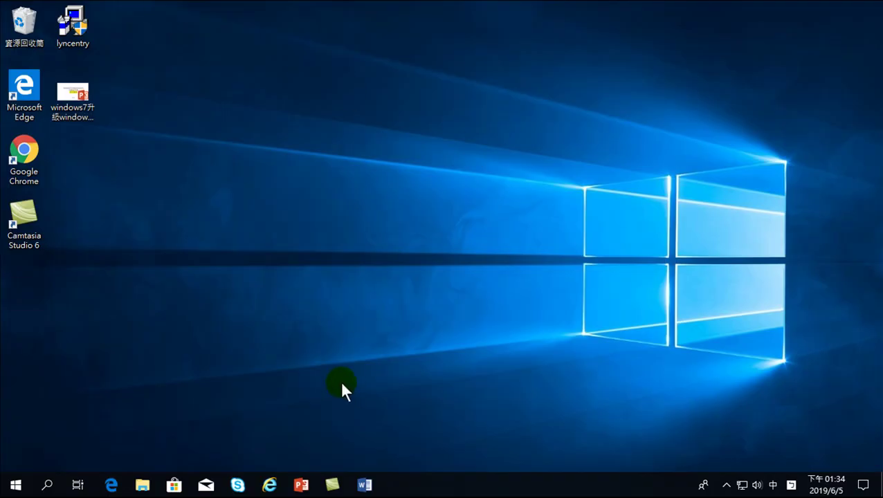
pyautogui.moveTo(142, 485)
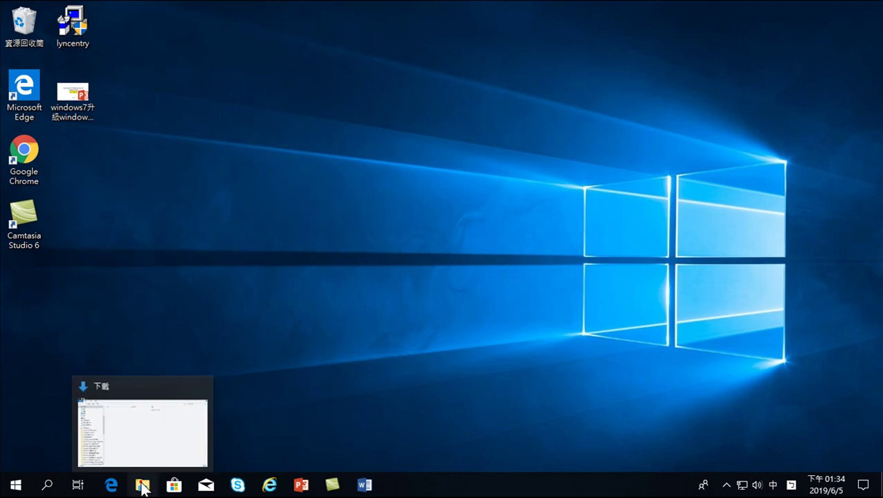
# - Open the downloaded 超市範例 workbook in Excel from File Explorer's Quick access > 下載 folder
pyautogui.click(141, 484)
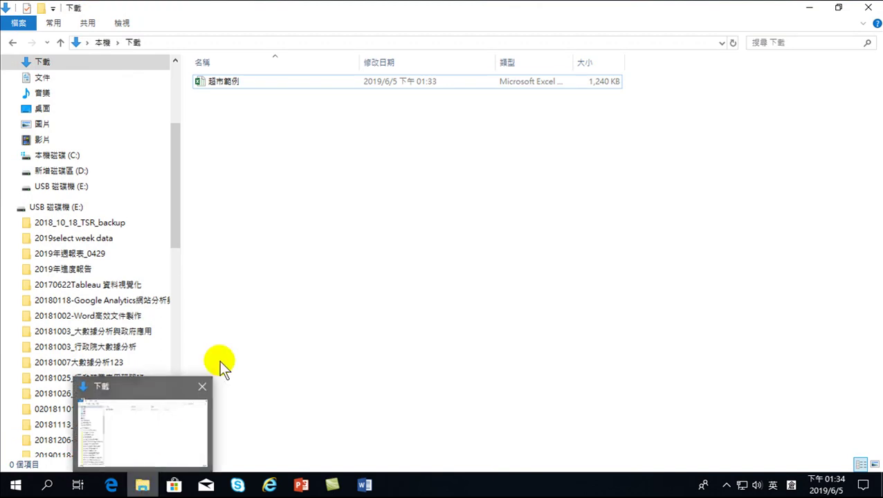
pyautogui.click(228, 82)
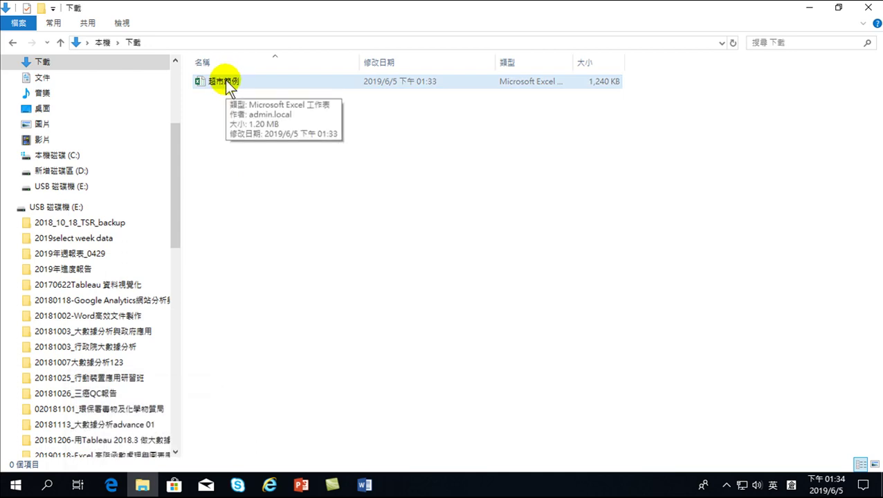
pyautogui.click(41, 61)
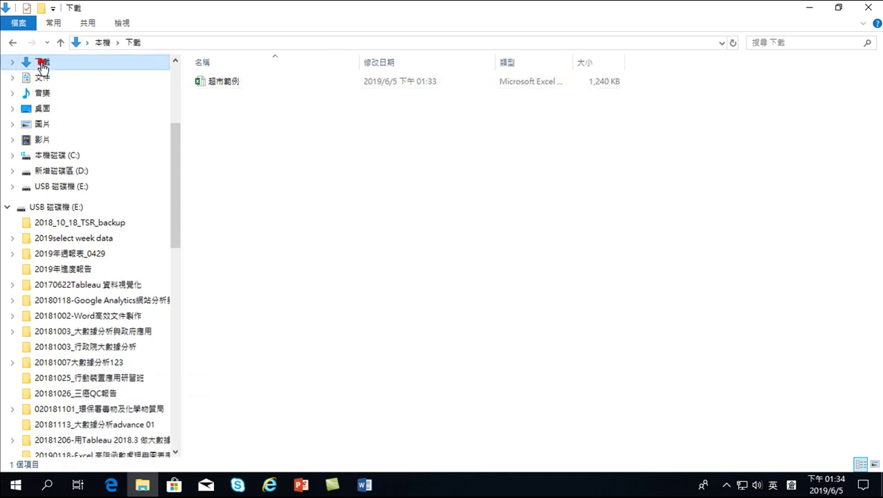
pyautogui.scroll(2, 94, 154)
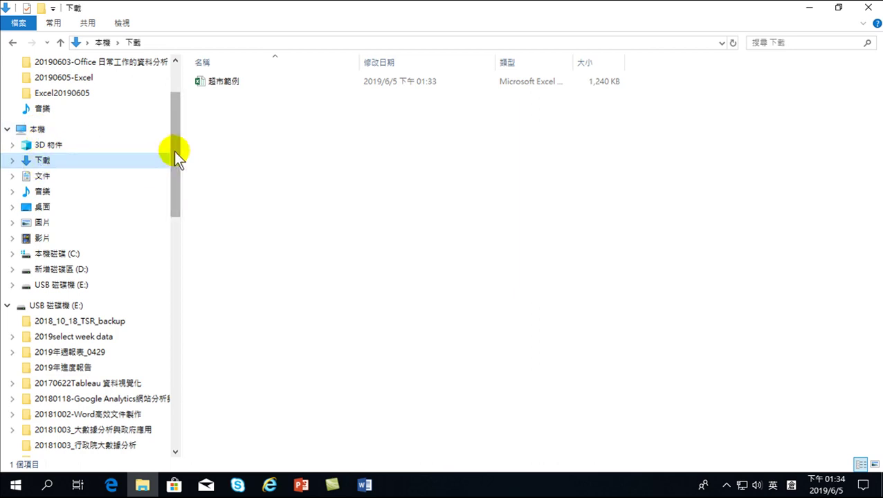
pyautogui.moveTo(173, 161); pyautogui.dragTo(186, 122)
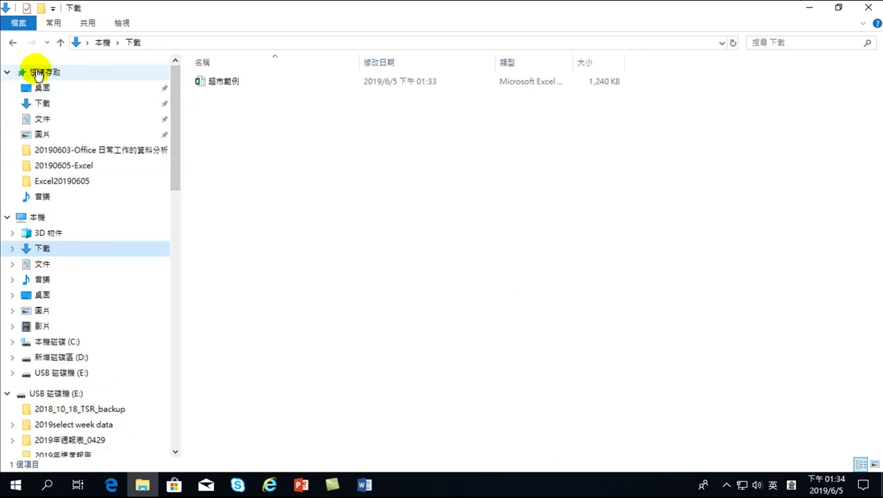
pyautogui.click(43, 104)
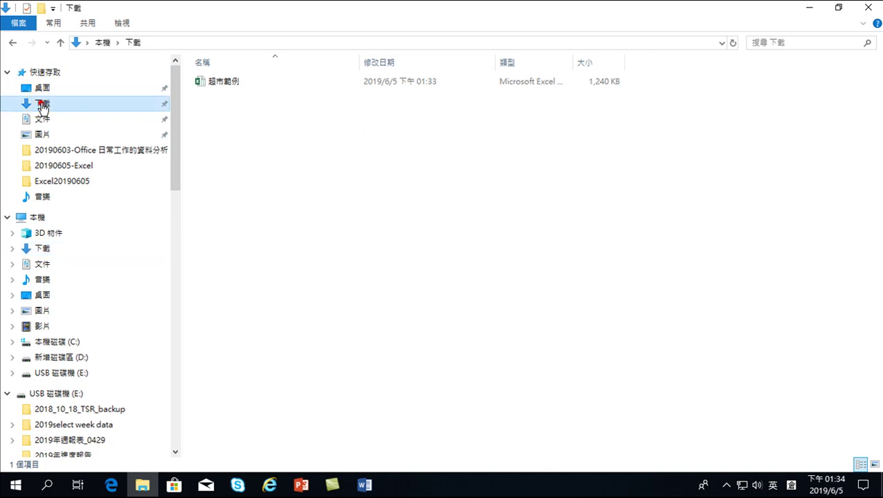
pyautogui.click(222, 85)
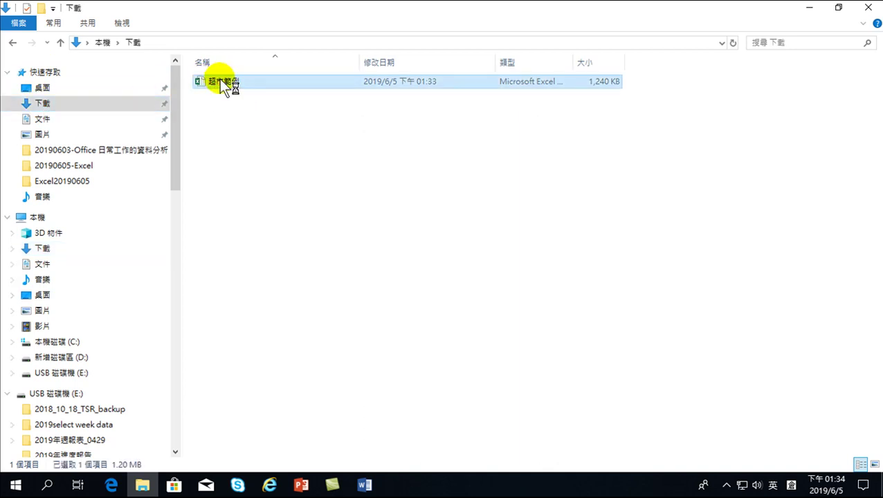
pyautogui.doubleClick(221, 84)
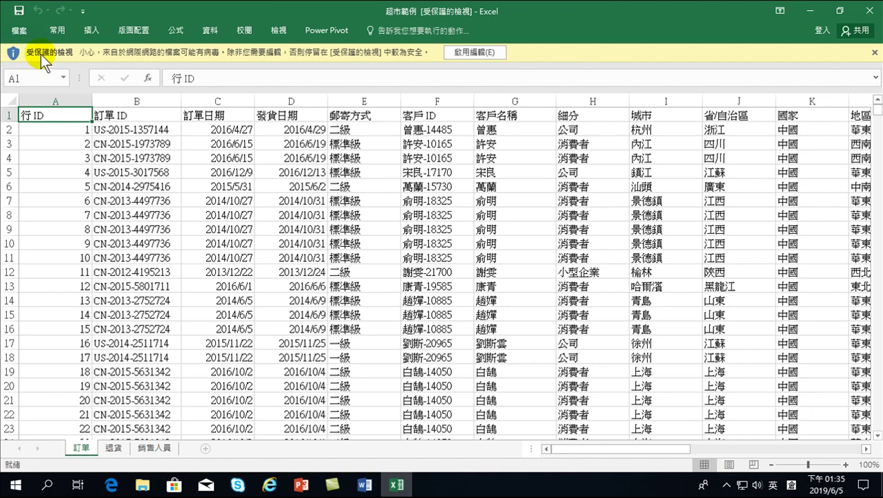
# - Choose 啟用編輯 on the Protected View bar so 超市範例 becomes editable
pyautogui.click(470, 53)
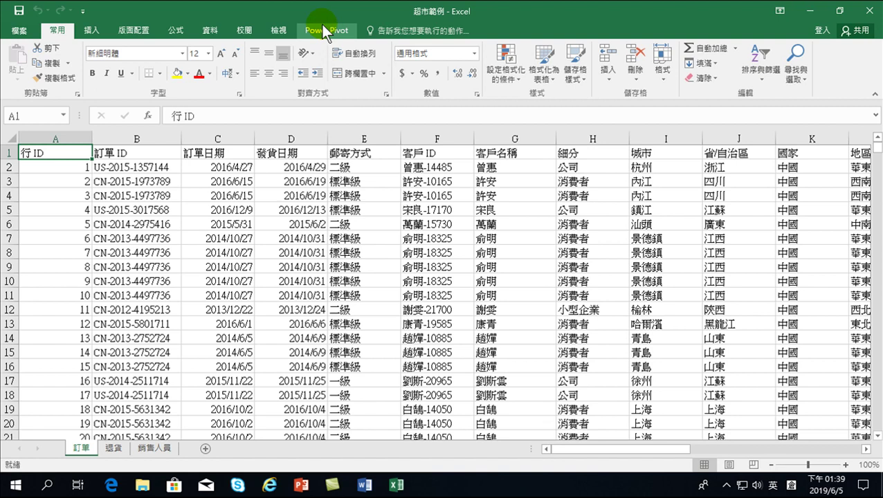
# - Show the 檔案 > 資訊 page listing the workbook's 1.20MB size and creation date
pyautogui.click(16, 32)
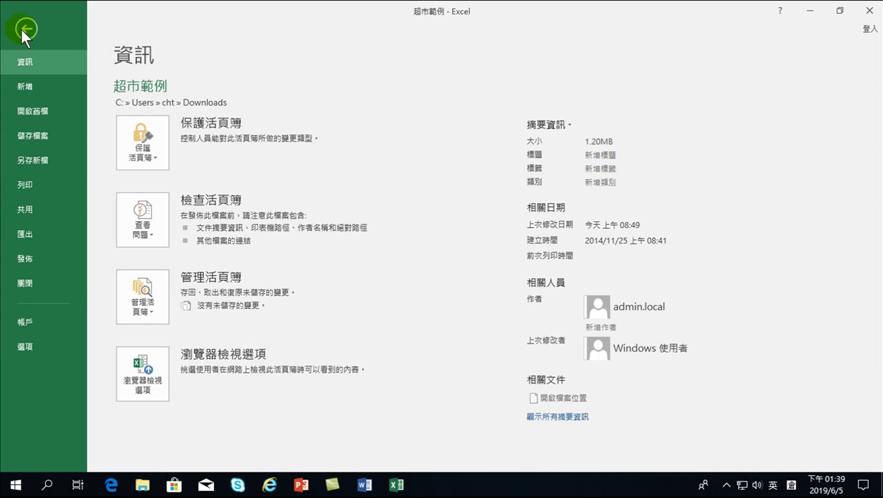
pyautogui.click(25, 29)
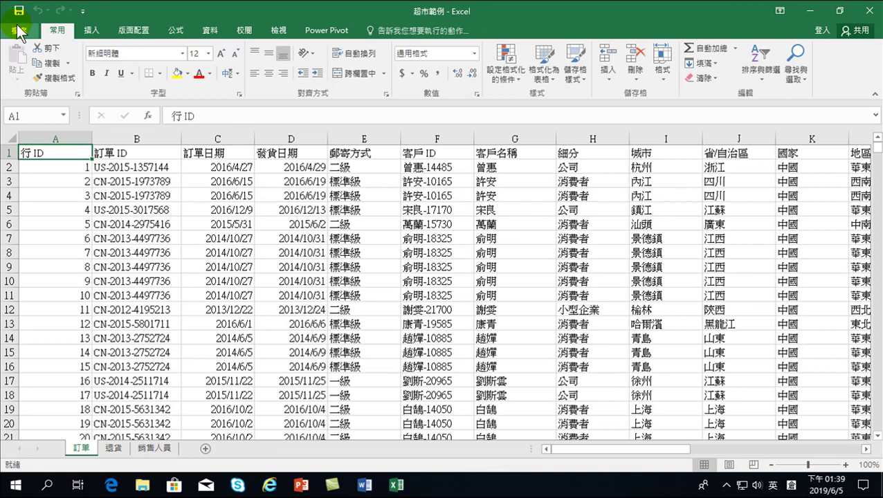
pyautogui.click(21, 30)
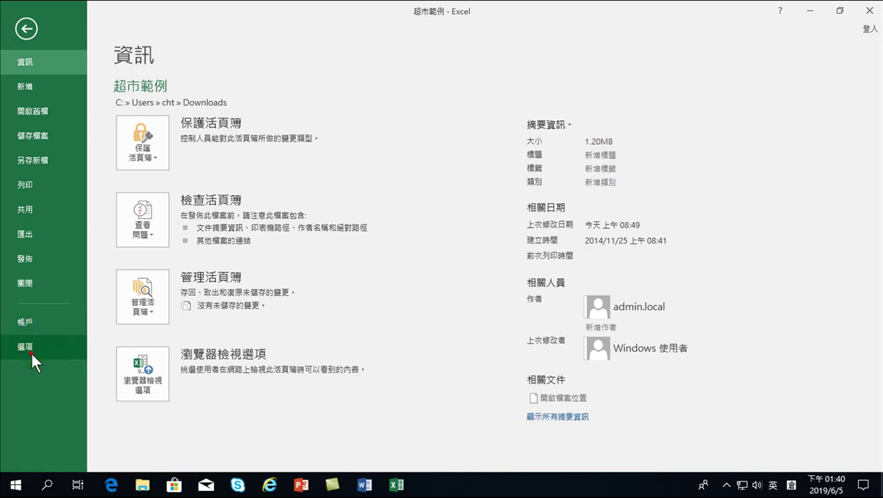
# - In Excel Options, go to 增益集 and set Manage to COM 增益集
pyautogui.click(31, 351)
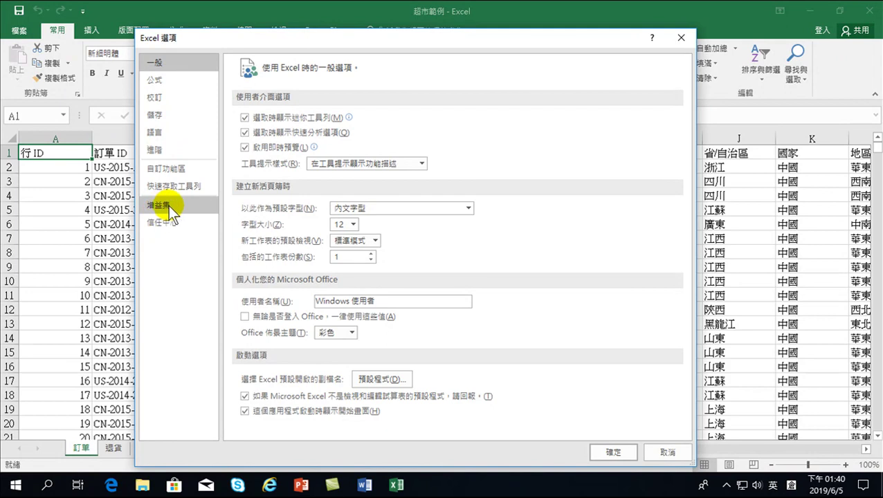
pyautogui.click(169, 204)
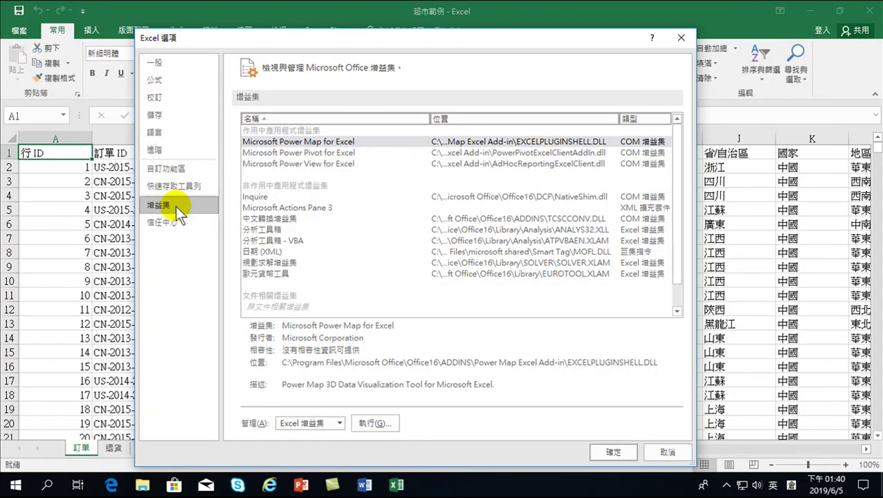
pyautogui.click(172, 204)
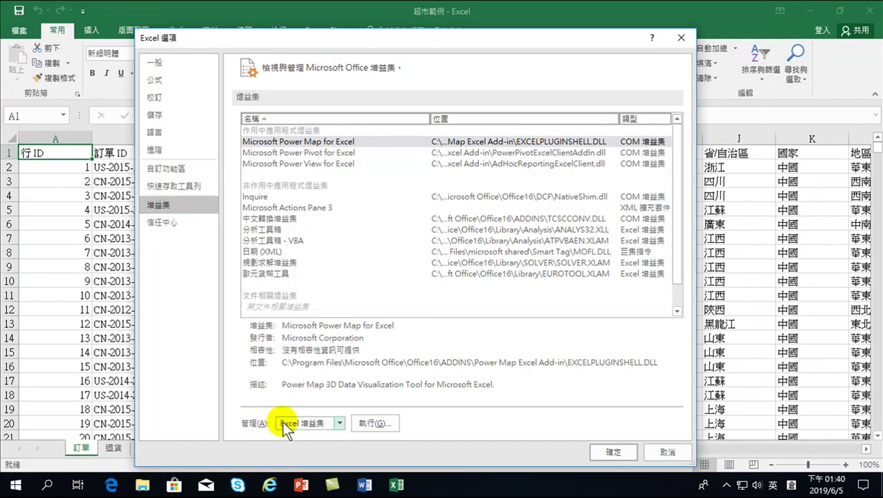
pyautogui.click(339, 423)
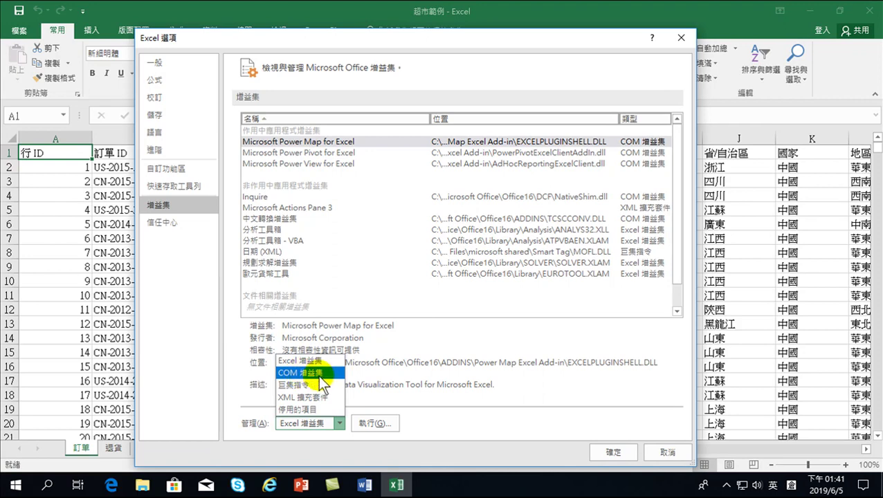
pyautogui.click(310, 372)
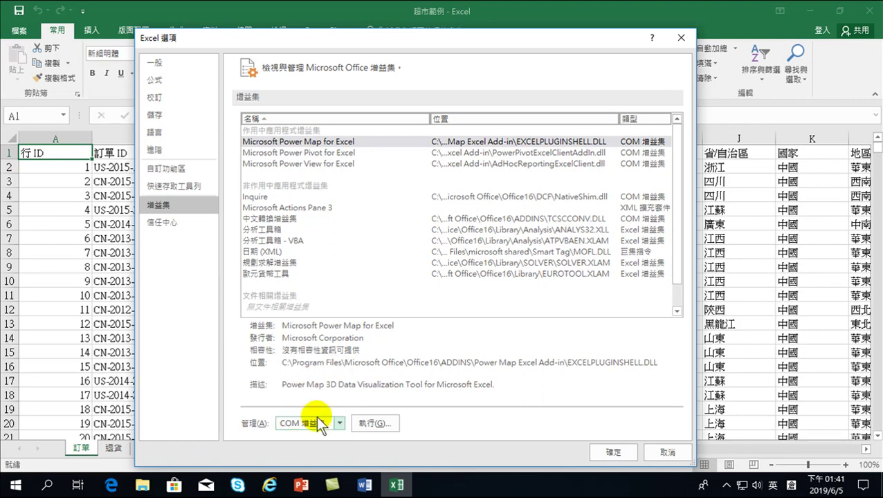
# - Uncheck Power Map, Power Pivot and Power View in the COM Add-ins dialog and confirm
pyautogui.click(372, 424)
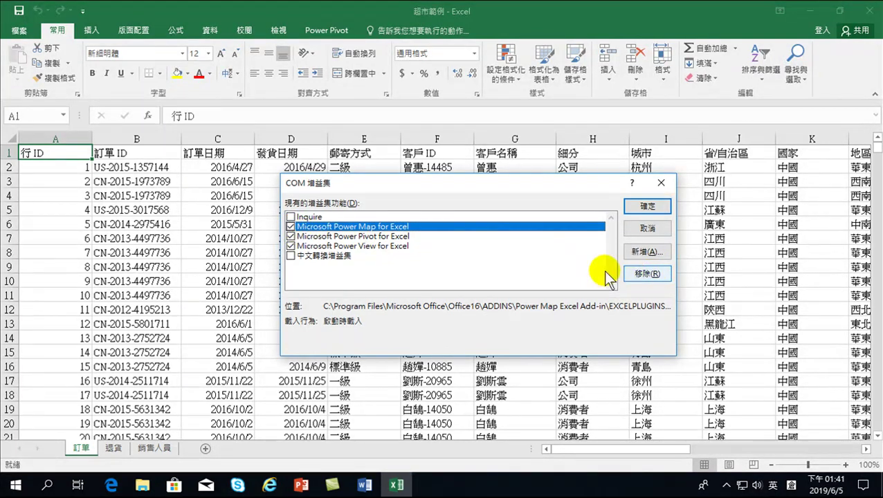
pyautogui.click(290, 226)
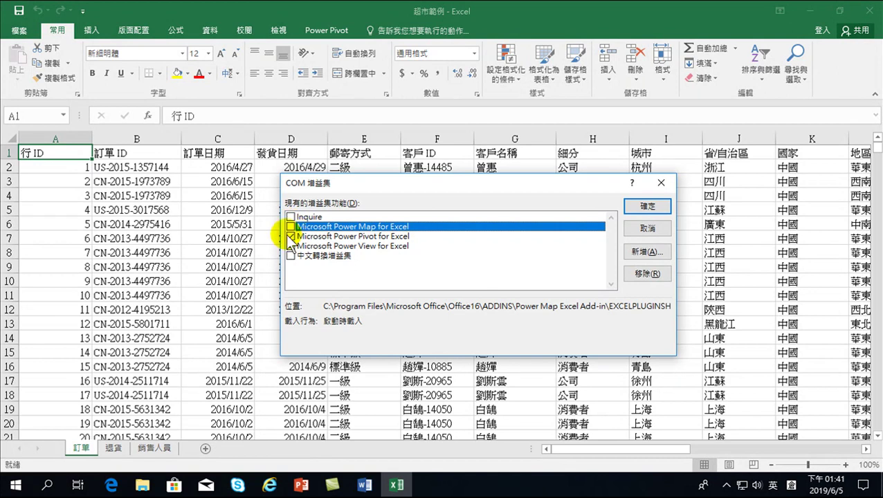
pyautogui.click(290, 236)
pyautogui.click(291, 245)
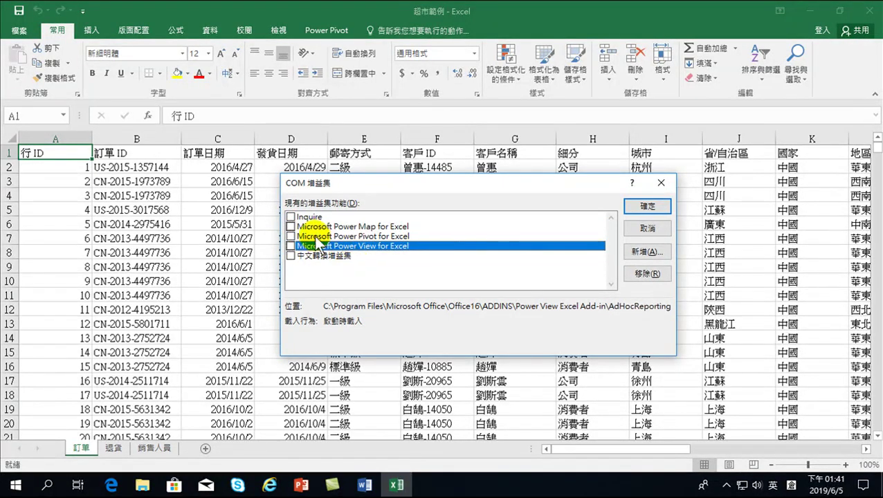
pyautogui.click(645, 207)
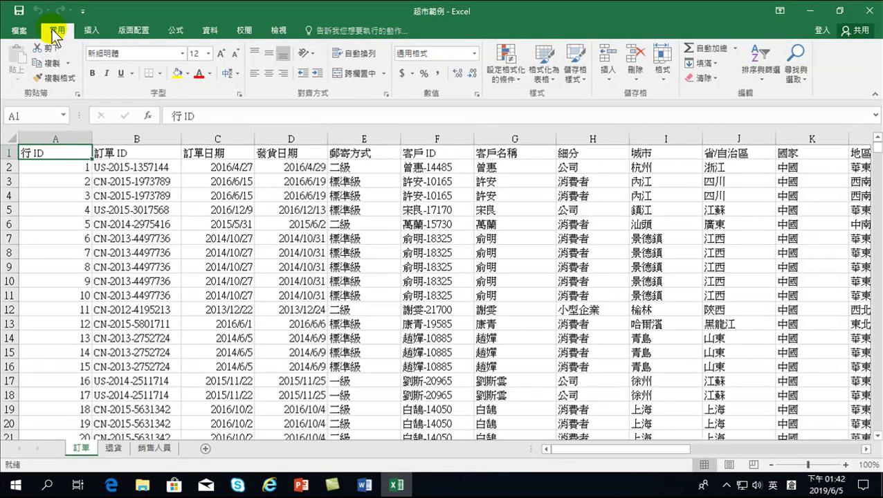
# - Reopen the COM Add-ins list through Options > 增益集 to verify all three remain unchecked
pyautogui.click(20, 31)
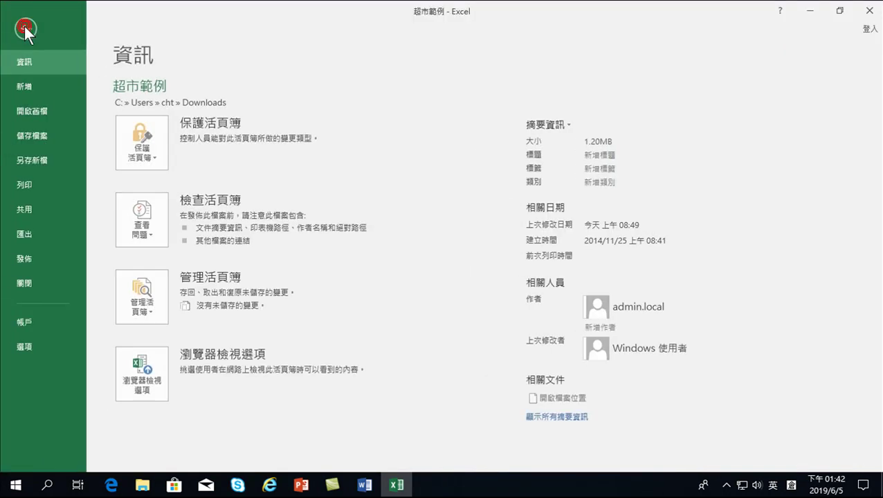
pyautogui.press('Escape')
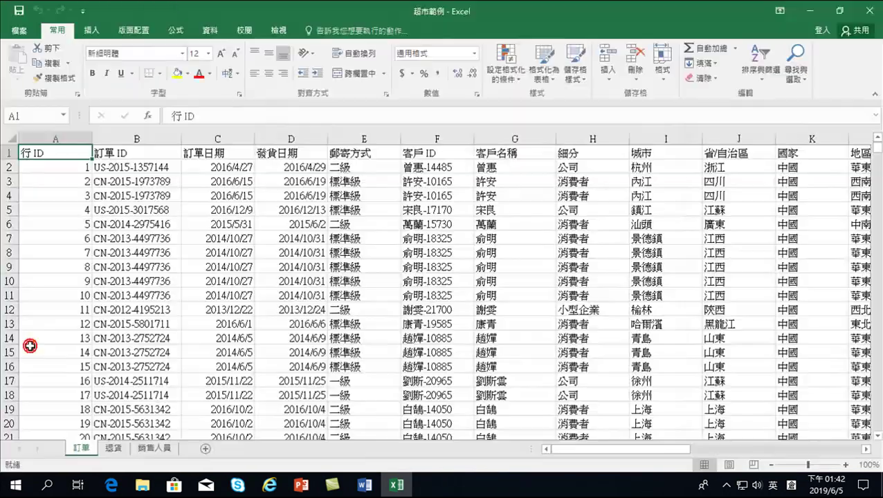
pyautogui.click(167, 206)
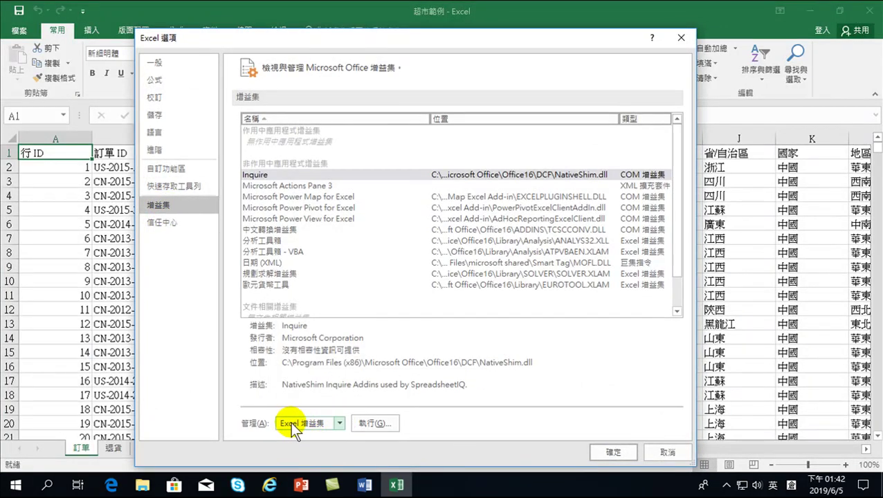
pyautogui.click(340, 424)
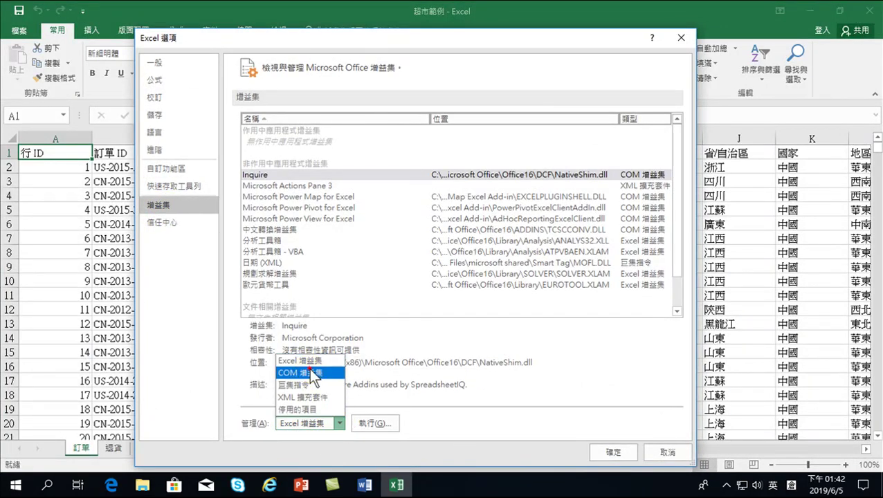
pyautogui.click(309, 372)
pyautogui.click(380, 424)
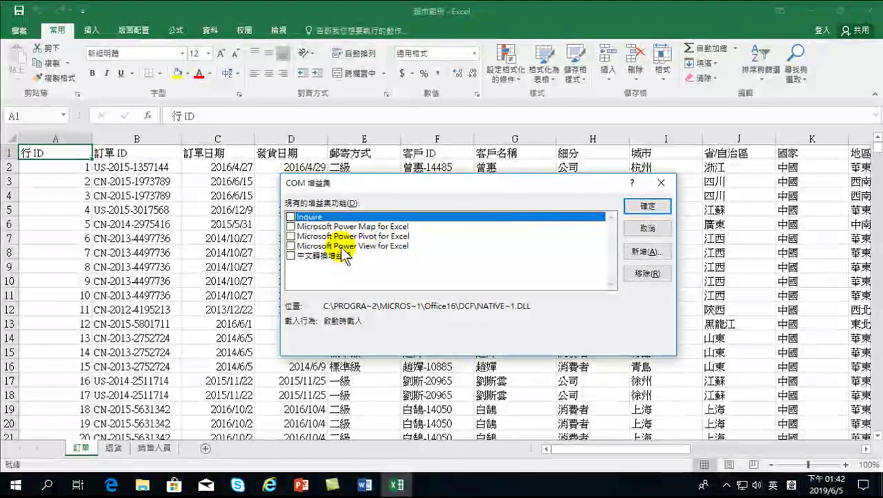
# - Tick Power Map, Power Pivot and Power View in the COM Add-ins dialog and confirm with 確定
pyautogui.click(291, 226)
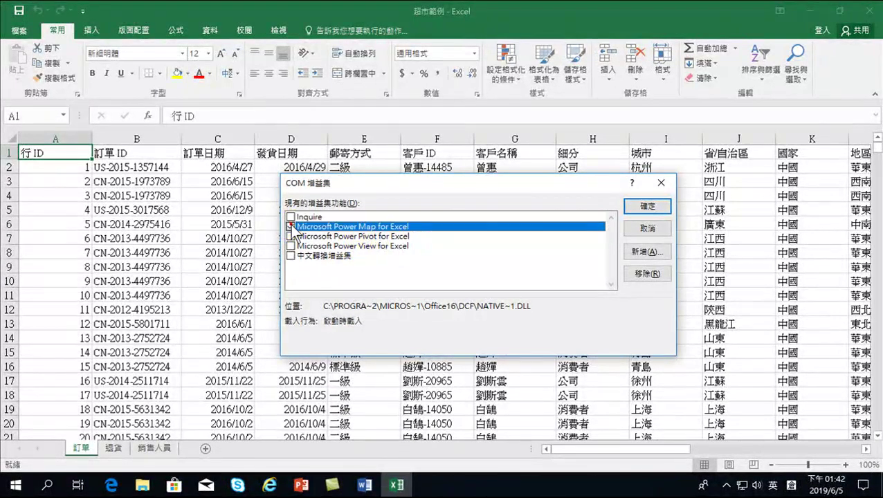
pyautogui.click(291, 236)
pyautogui.click(291, 246)
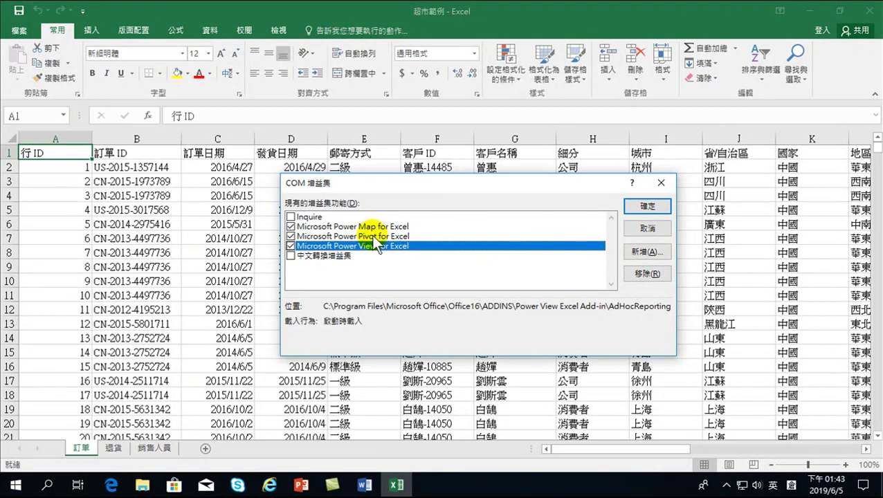
pyautogui.click(290, 236)
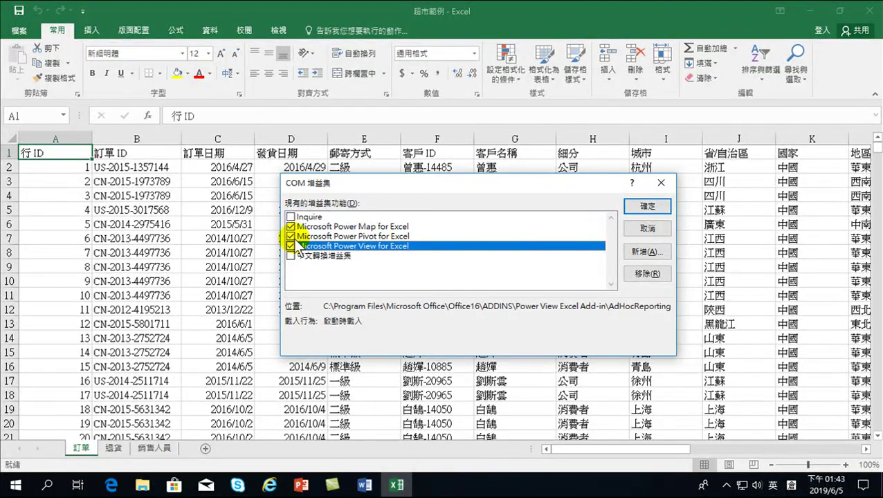
pyautogui.click(640, 205)
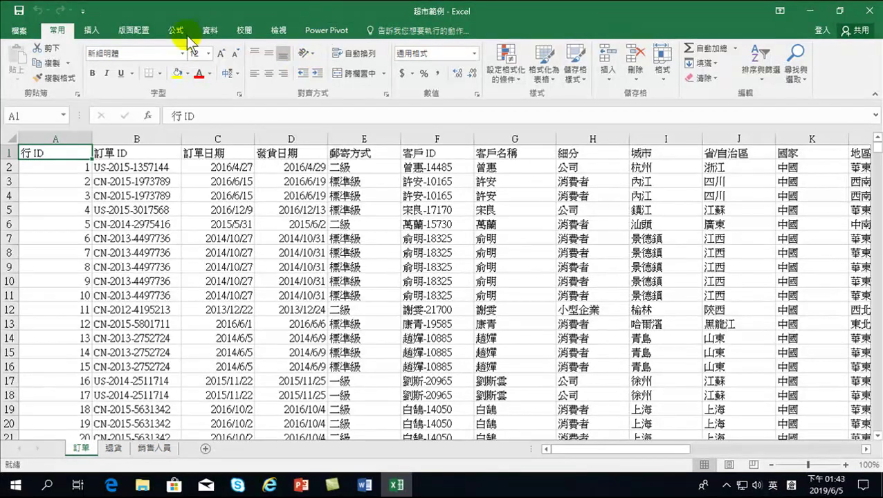
# - Open Excel Options from the 檔案 (File) Backstage sidebar
pyautogui.click(18, 30)
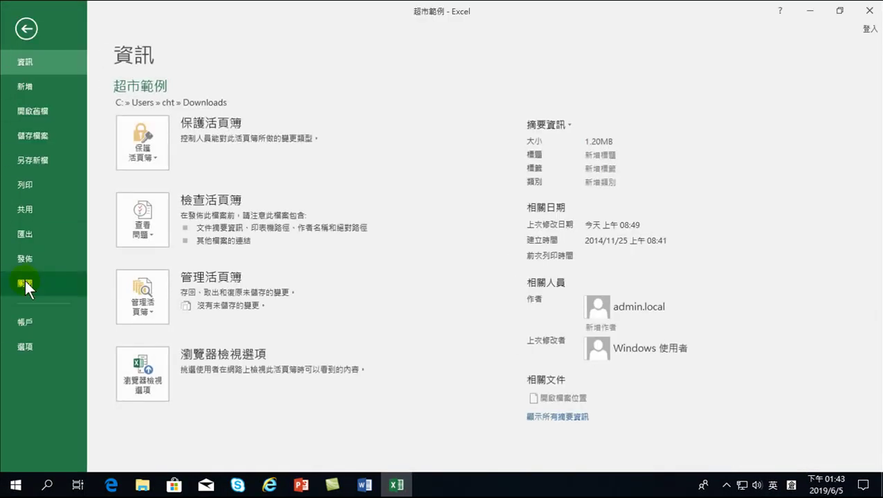
pyautogui.press('Escape')
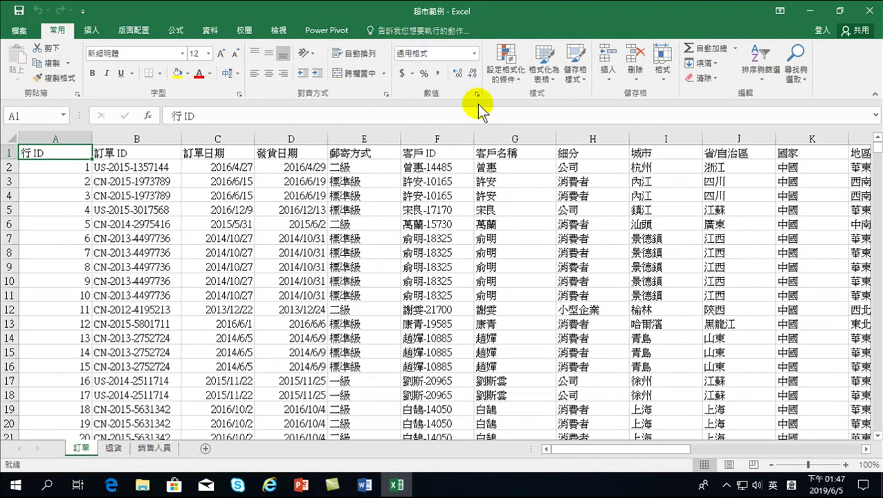
pyautogui.click(20, 32)
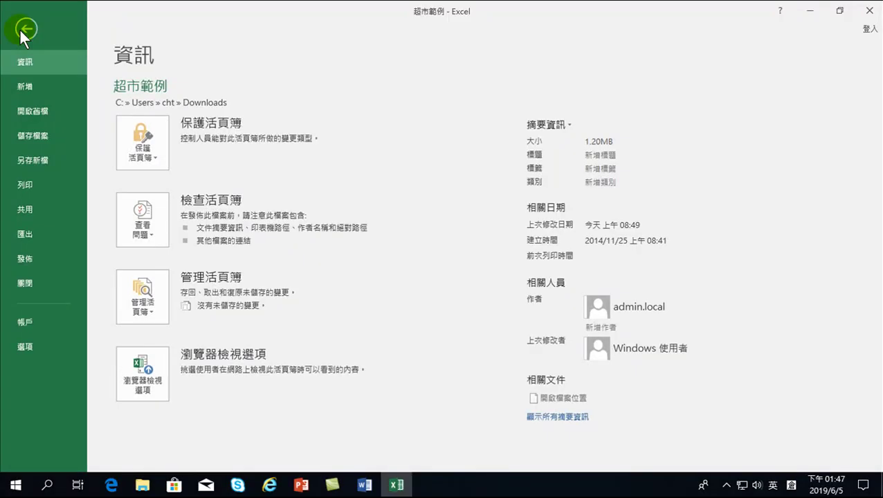
pyautogui.click(28, 342)
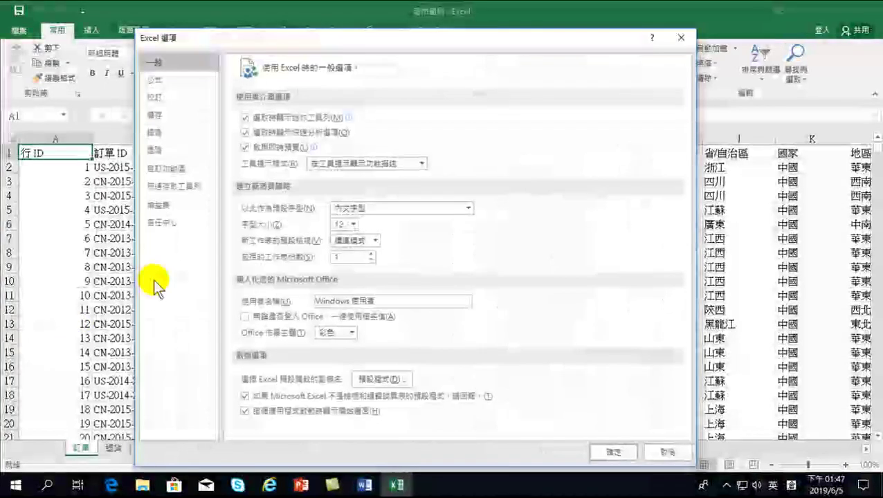
# - Switch the Options dialog to its Customize Ribbon page, repositioning the window to see the tab list
pyautogui.click(166, 171)
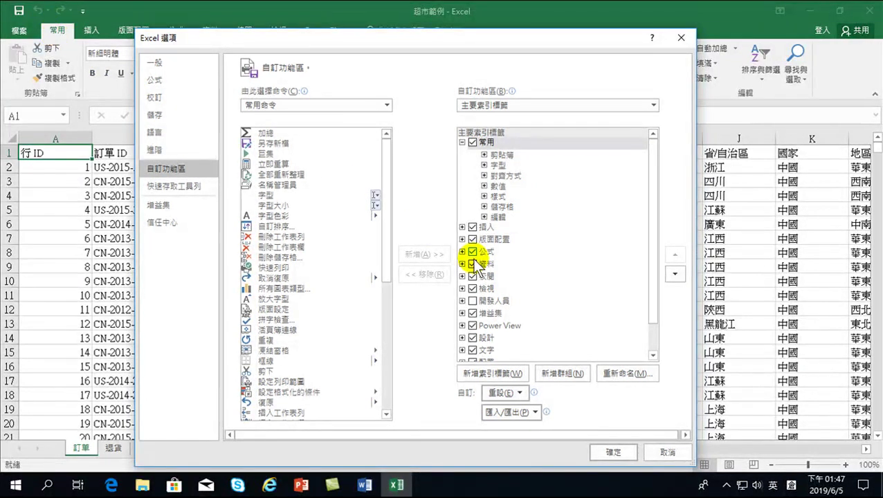
pyautogui.moveTo(343, 38); pyautogui.dragTo(339, 52)
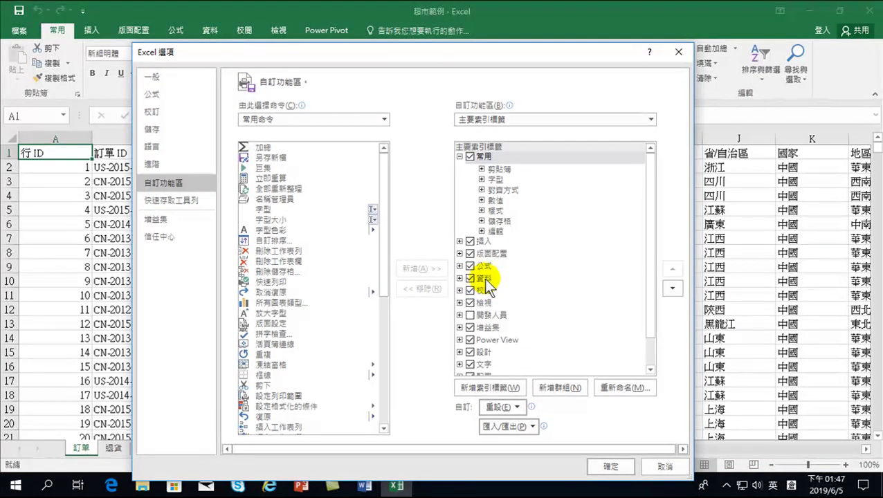
pyautogui.moveTo(443, 53); pyautogui.dragTo(420, 114)
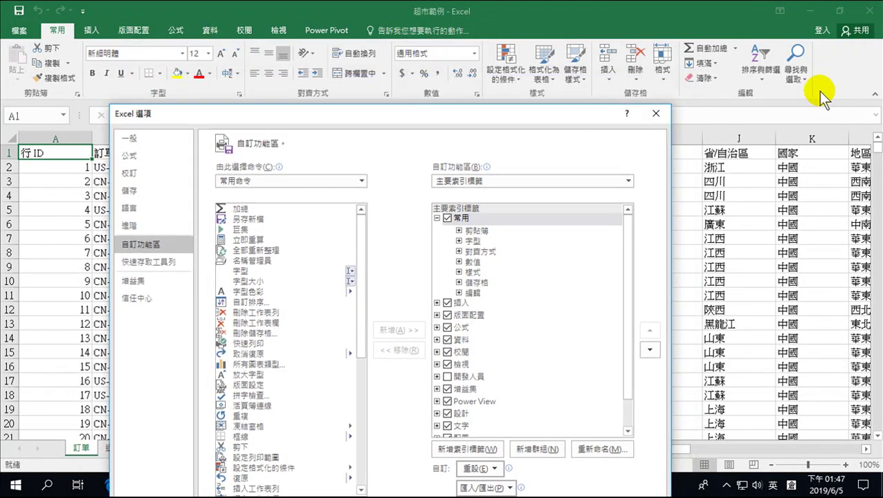
# - Expand the 資料 tab under Main Tabs and select the 視覺化 (自訂) group
pyautogui.click(437, 340)
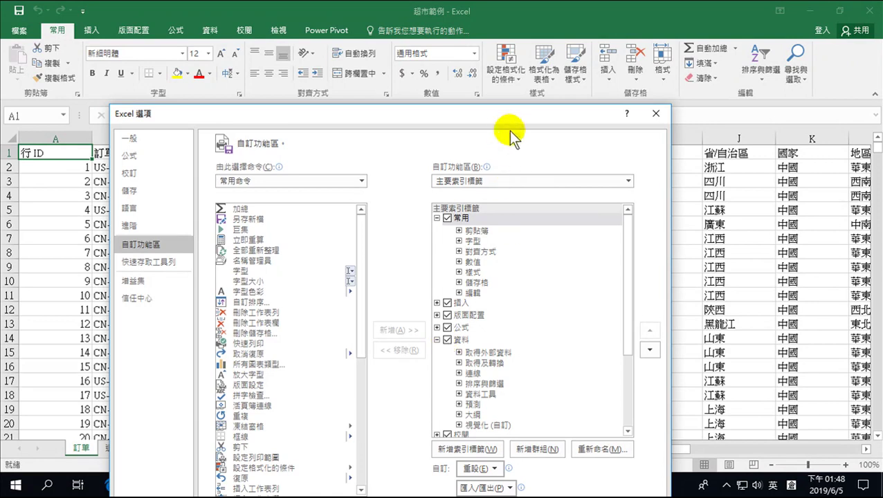
pyautogui.moveTo(501, 116); pyautogui.dragTo(489, 62)
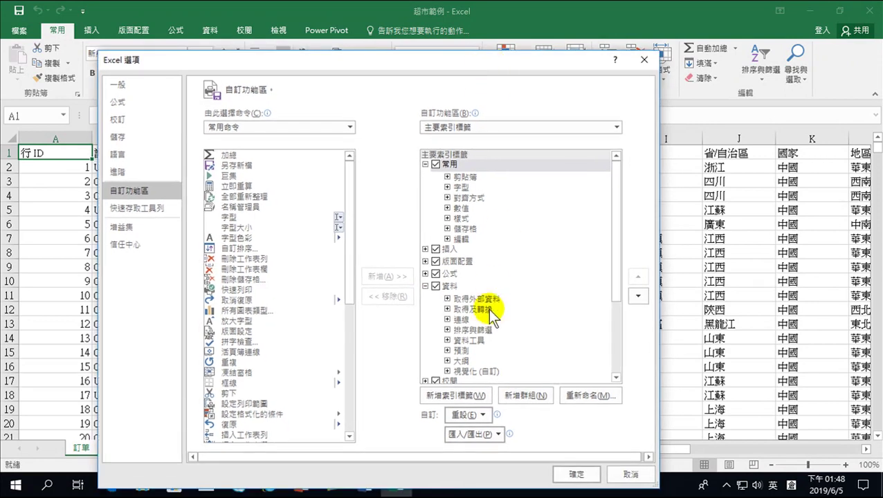
pyautogui.click(443, 289)
pyautogui.click(425, 286)
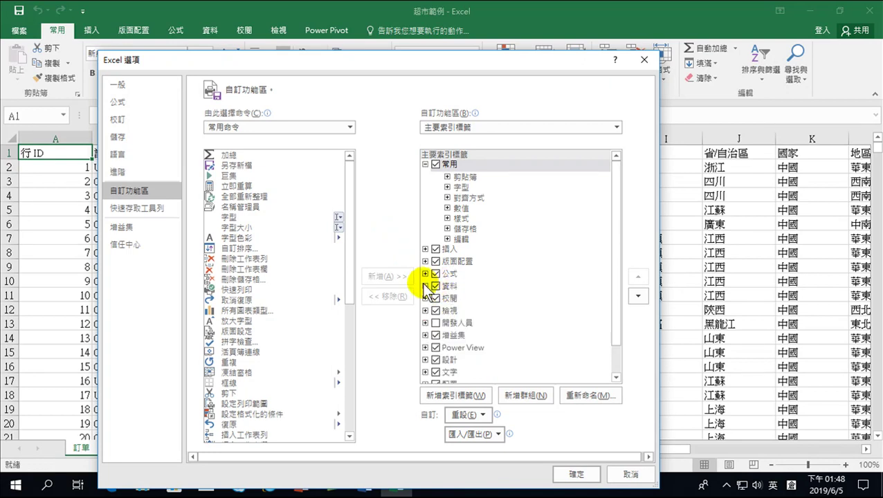
pyautogui.click(425, 286)
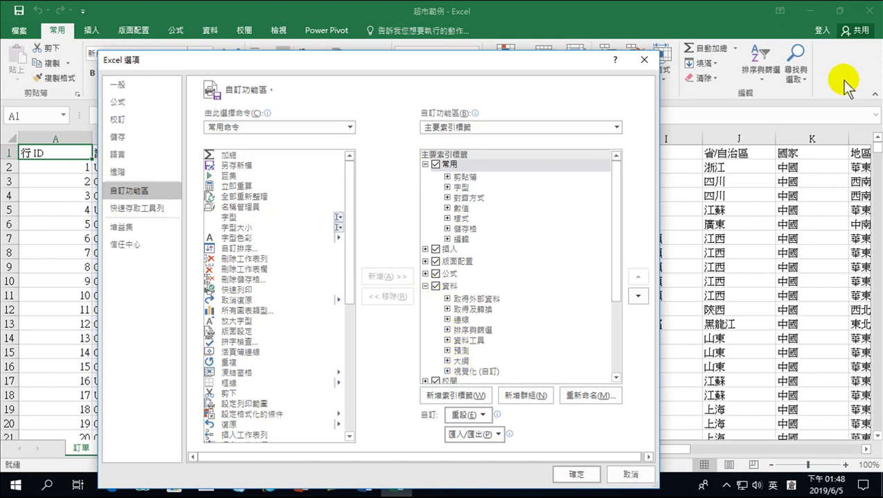
pyautogui.click(473, 371)
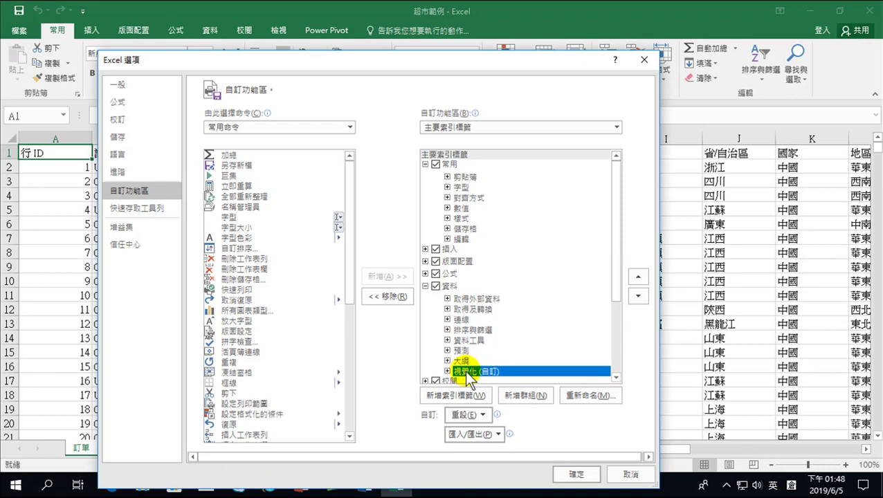
# - Remove the Power View command, then the empty 視覺化 (自訂) group, from the 資料 tab
pyautogui.moveTo(486, 69); pyautogui.dragTo(496, 44)
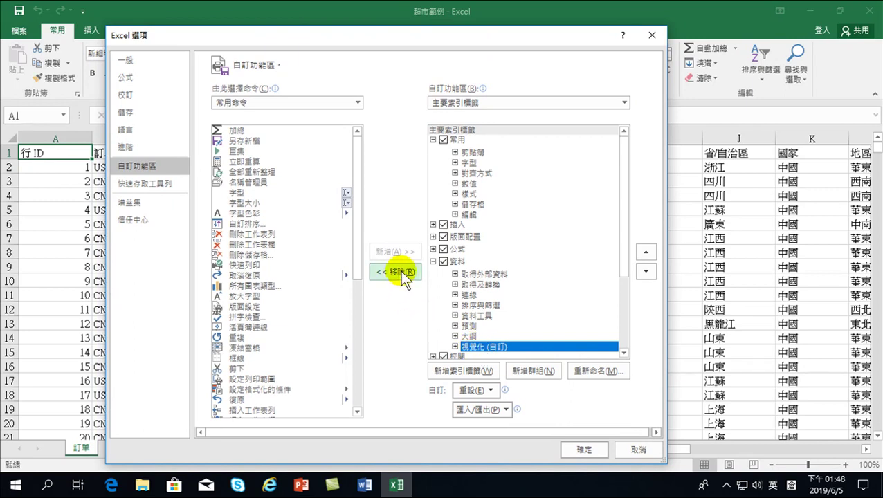
pyautogui.click(455, 346)
pyautogui.click(500, 353)
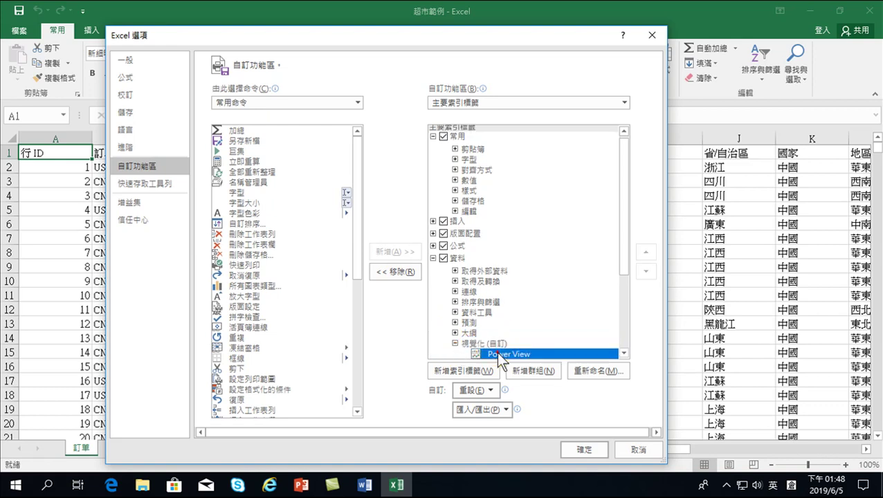
pyautogui.click(396, 271)
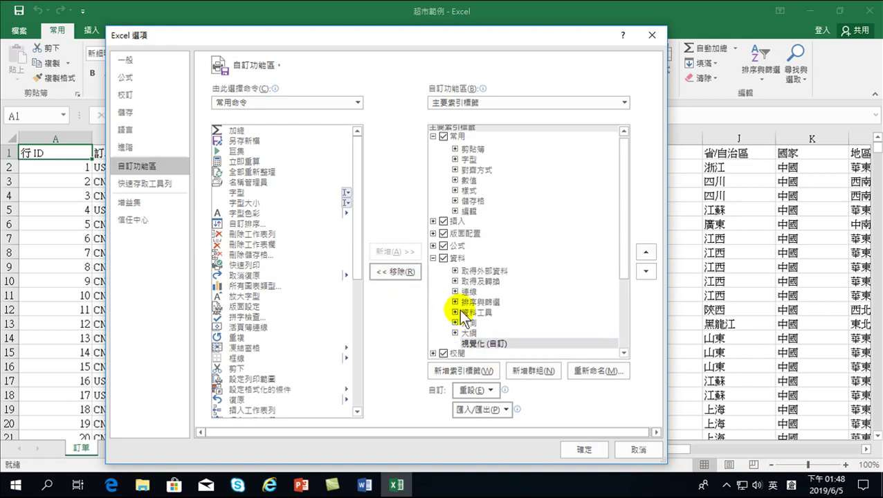
pyautogui.click(478, 342)
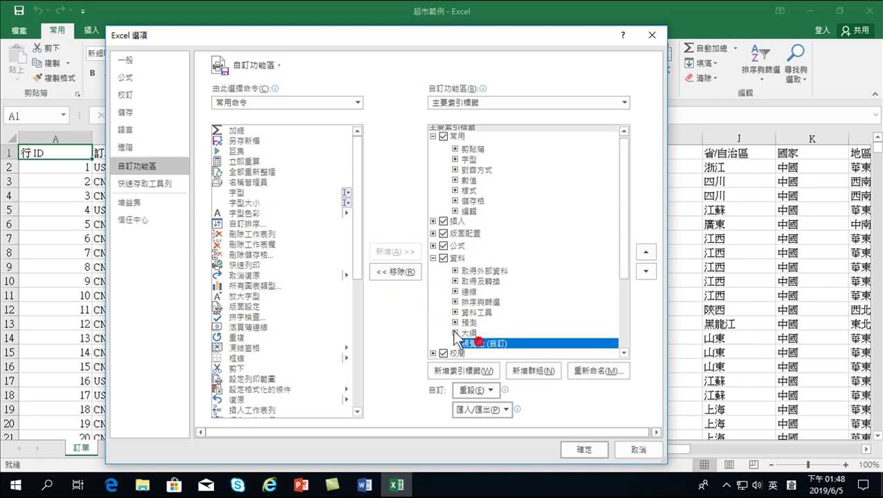
pyautogui.click(397, 270)
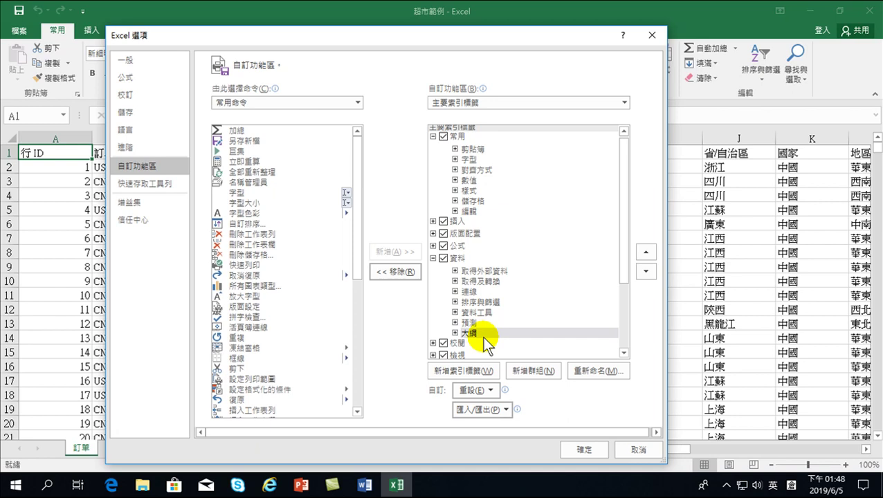
pyautogui.click(481, 333)
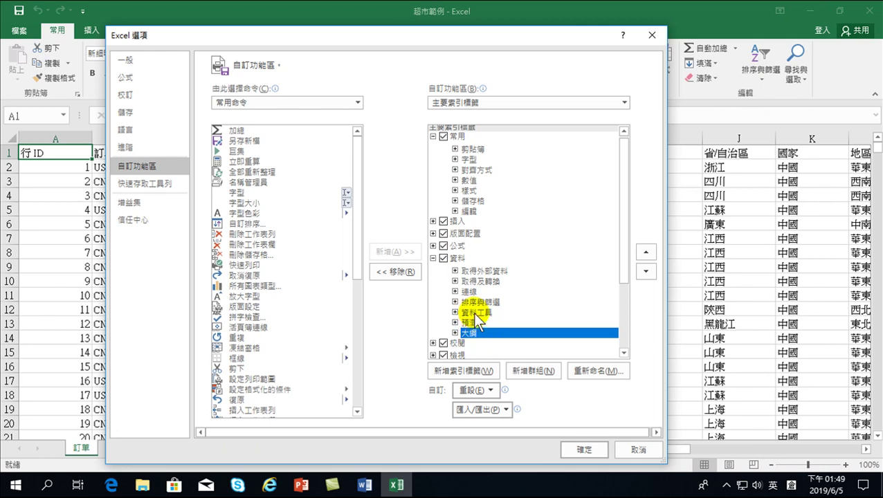
# - Add a new custom group after 大綱 on the 資料 tab and choose a symbol for it
pyautogui.click(531, 369)
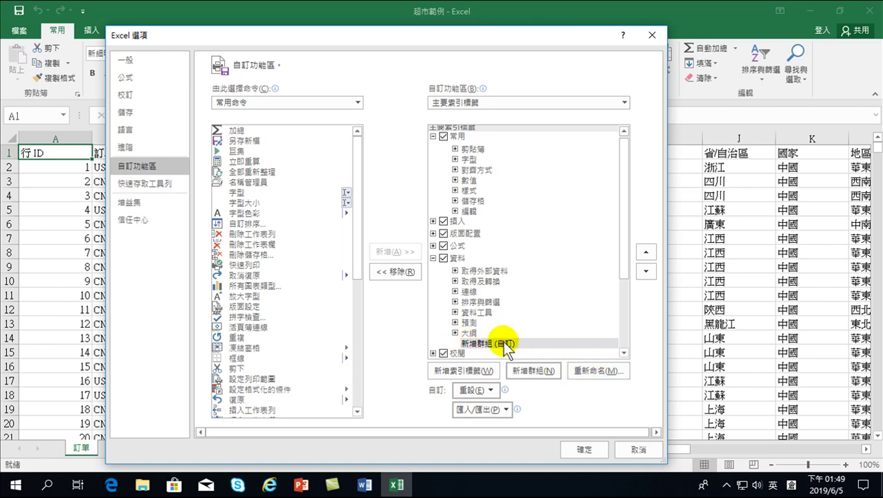
pyautogui.click(594, 366)
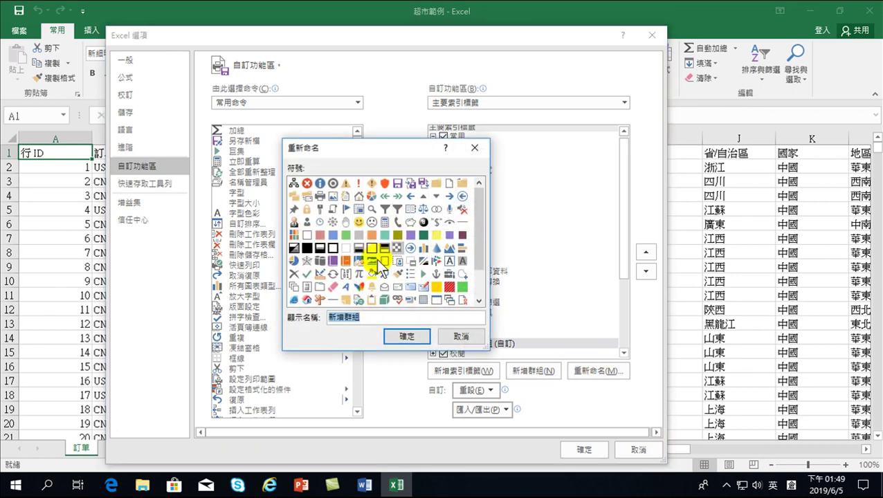
pyautogui.click(294, 235)
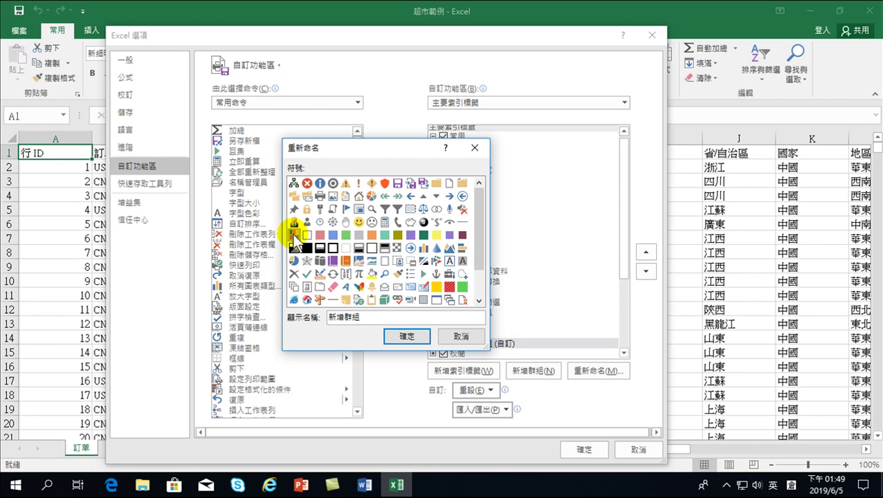
pyautogui.click(293, 254)
# - Name the new group 視覺化2 and confirm the rename
pyautogui.doubleClick(354, 317)
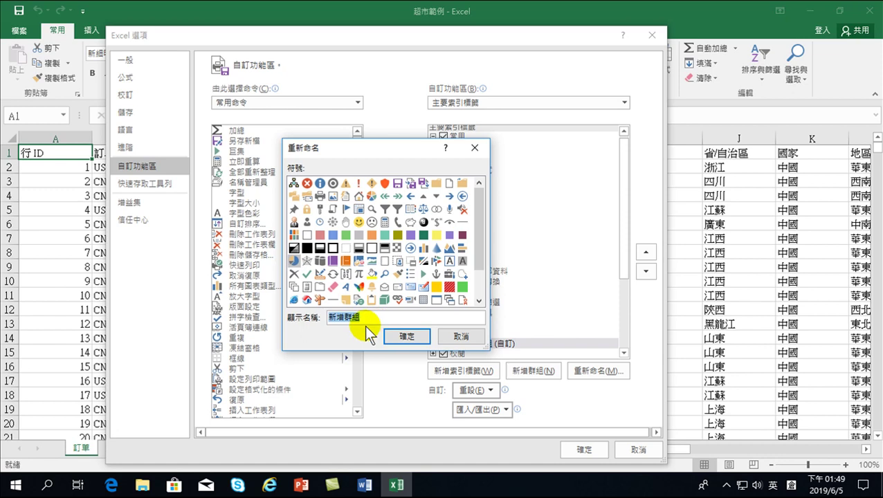
pyautogui.press('BackSpace')
pyautogui.press('shift')
pyautogui.write('戈火視覺化')
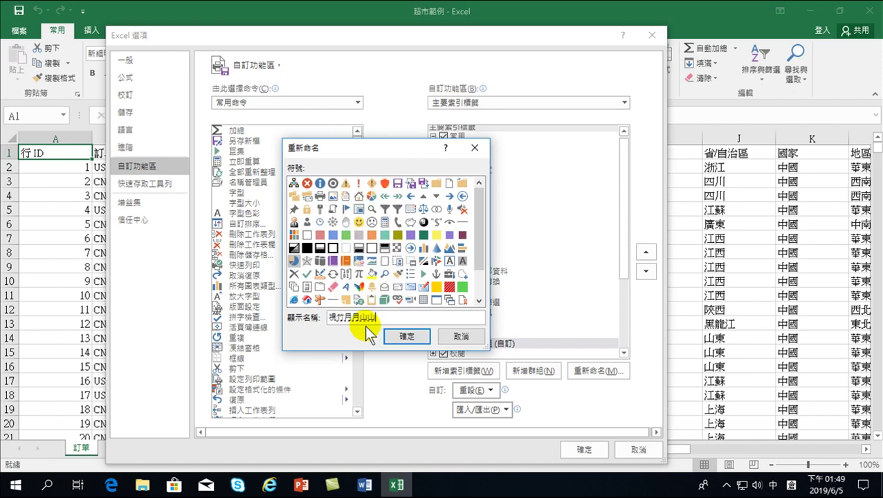
pyautogui.press('shift')
pyautogui.write('2')
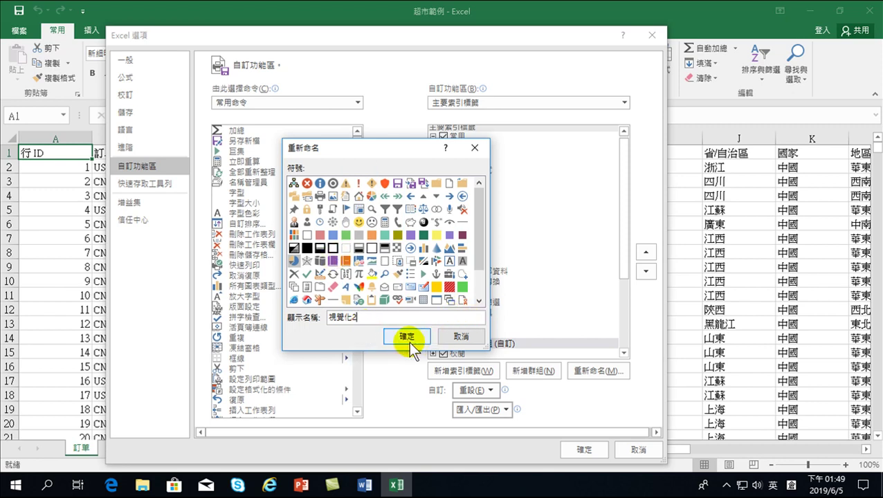
pyautogui.click(407, 339)
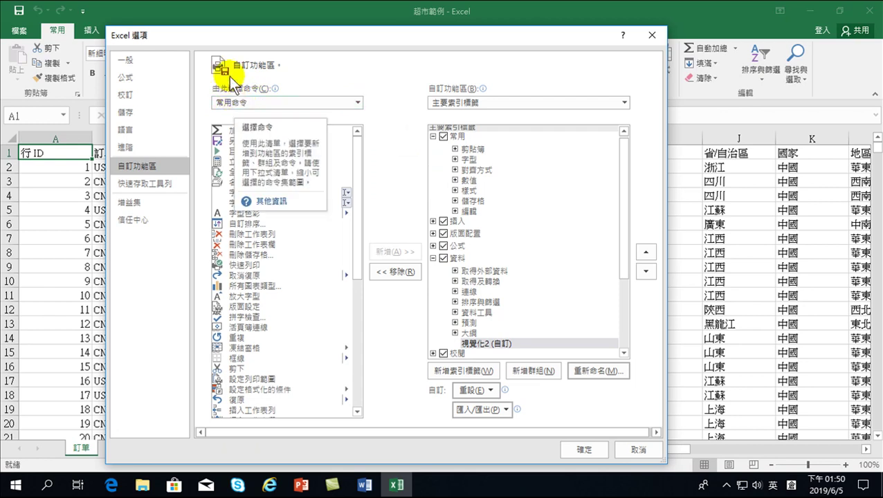
pyautogui.moveTo(242, 35); pyautogui.dragTo(222, 145)
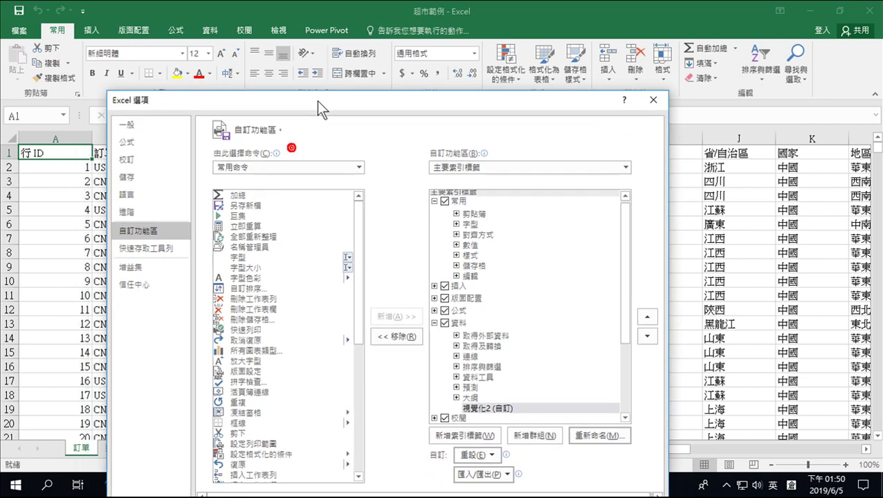
pyautogui.moveTo(291, 147); pyautogui.dragTo(357, 74)
# - Set 'Choose commands from' to All Commands
pyautogui.click(286, 137)
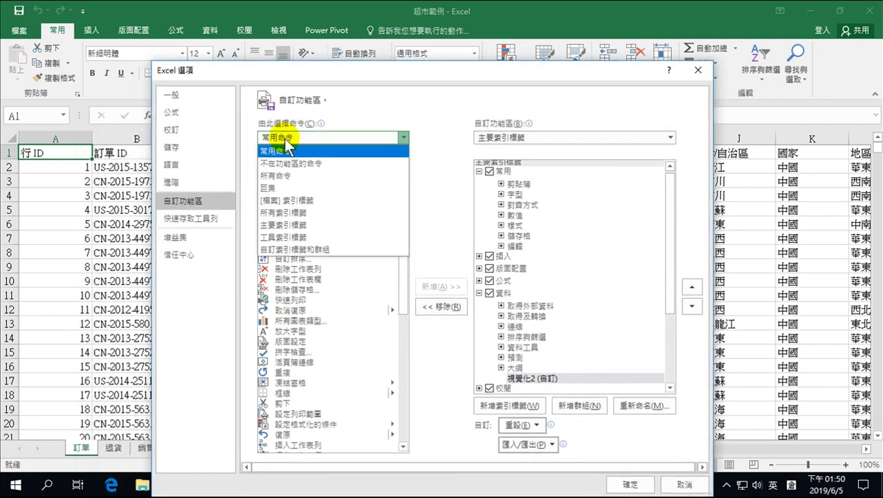
pyautogui.click(404, 138)
pyautogui.click(405, 137)
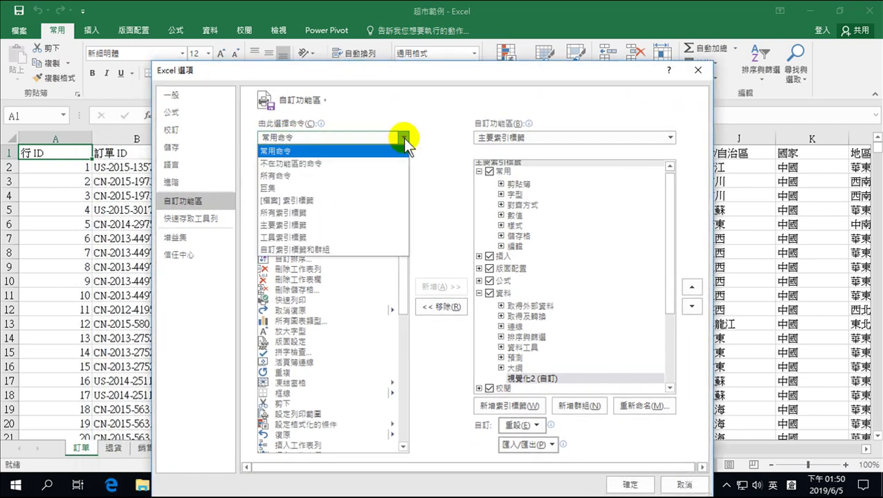
pyautogui.click(280, 177)
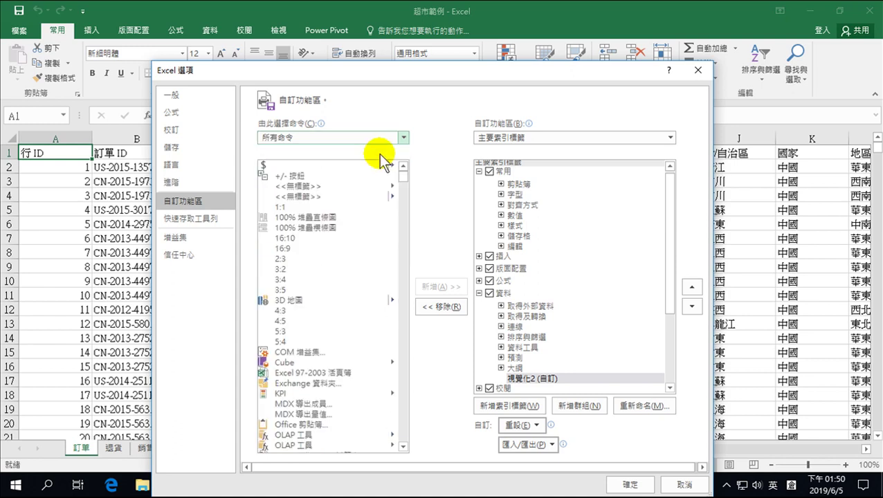
pyautogui.click(404, 138)
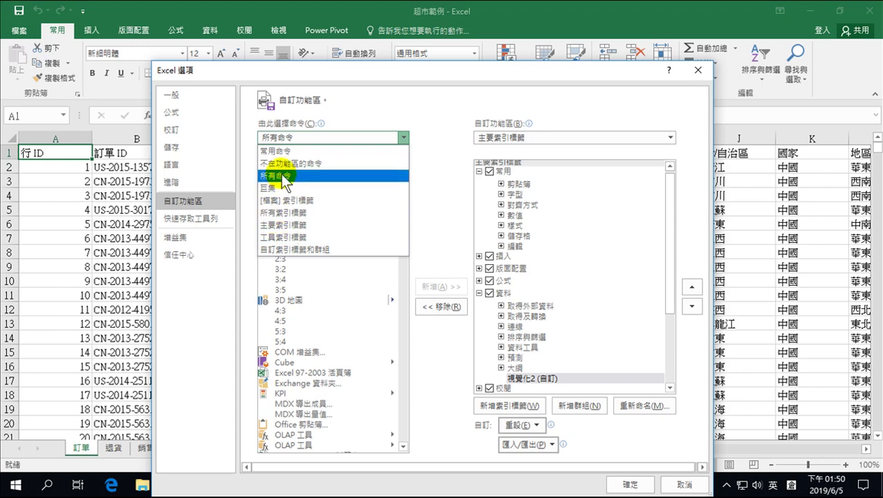
pyautogui.click(282, 177)
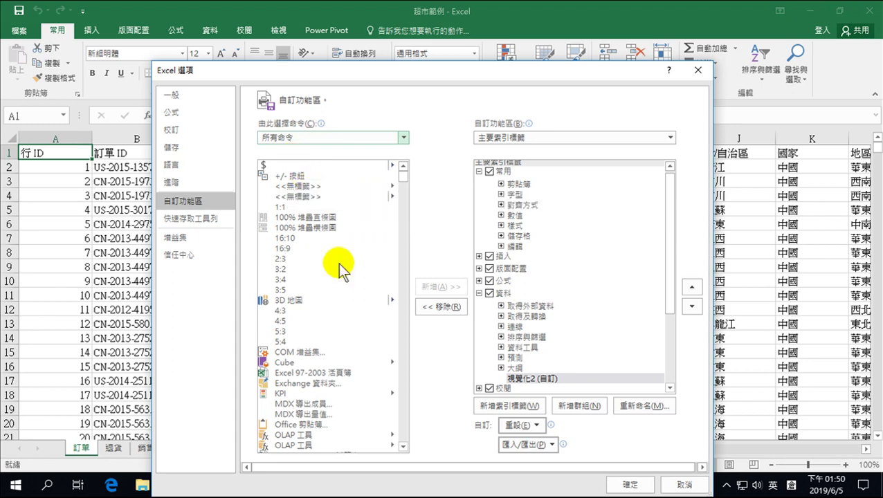
# - Find Power View in the command list and add it to the 視覺化2 (自訂) group
pyautogui.click(404, 446)
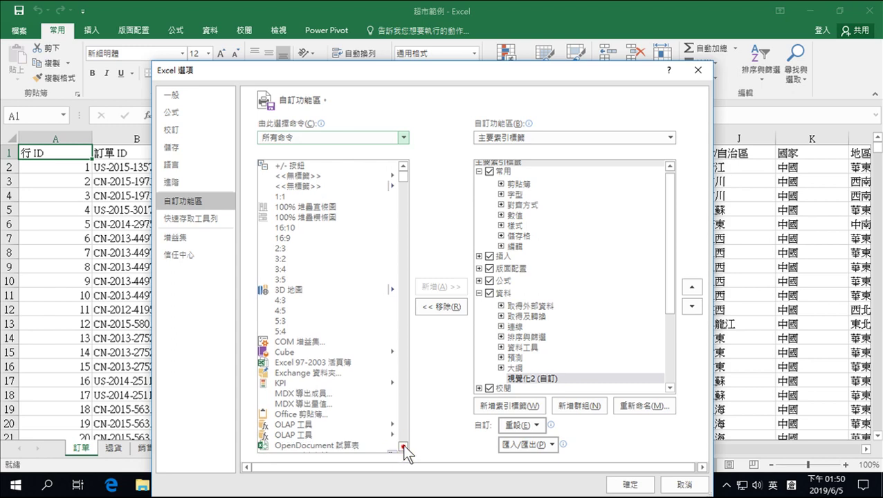
pyautogui.click(404, 446)
pyautogui.click(403, 446)
pyautogui.click(403, 447)
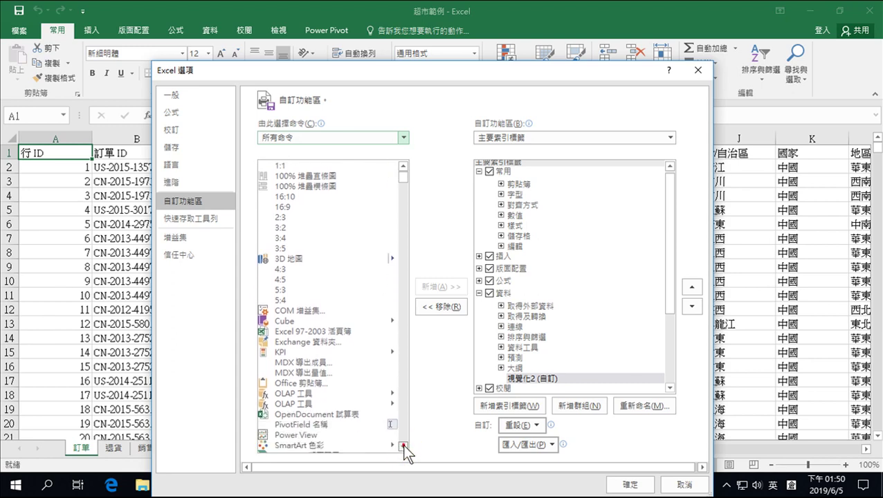
pyautogui.click(302, 435)
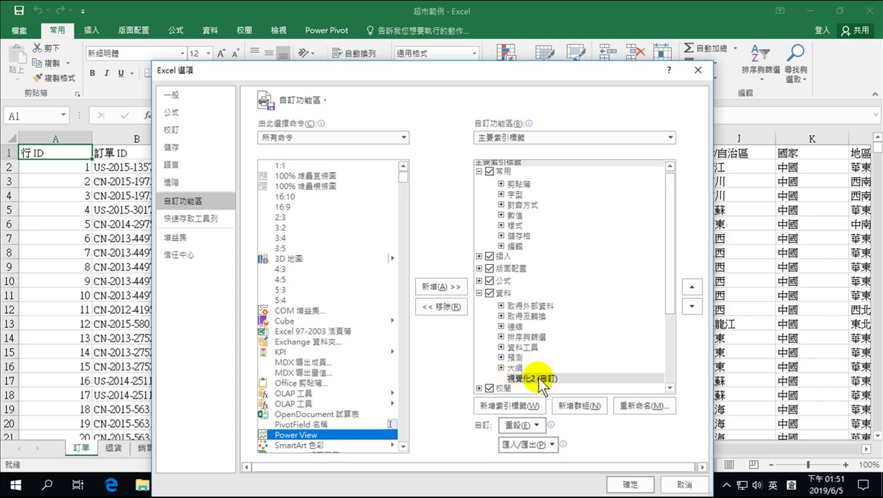
pyautogui.click(441, 286)
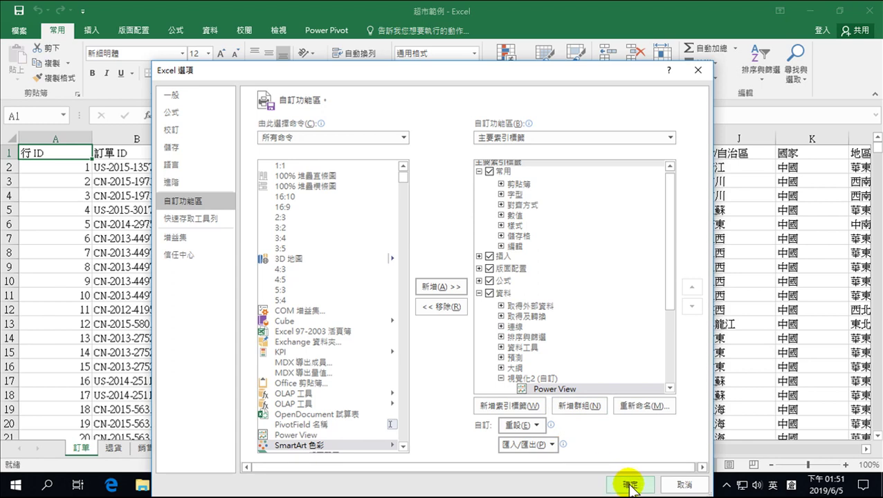
# - Apply the ribbon change with 確定, closing Excel Options
pyautogui.click(630, 485)
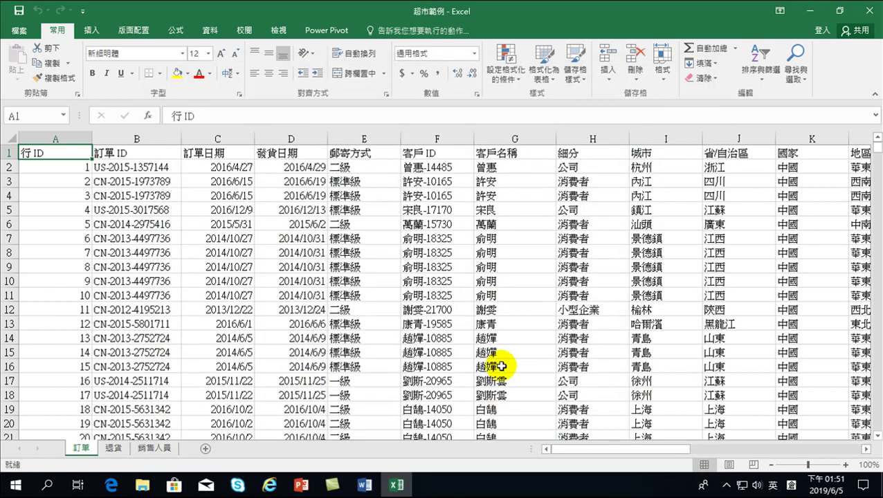
# - Launch Power View from the 視覺化2 group on the 資料 tab to report on the orders
pyautogui.click(210, 33)
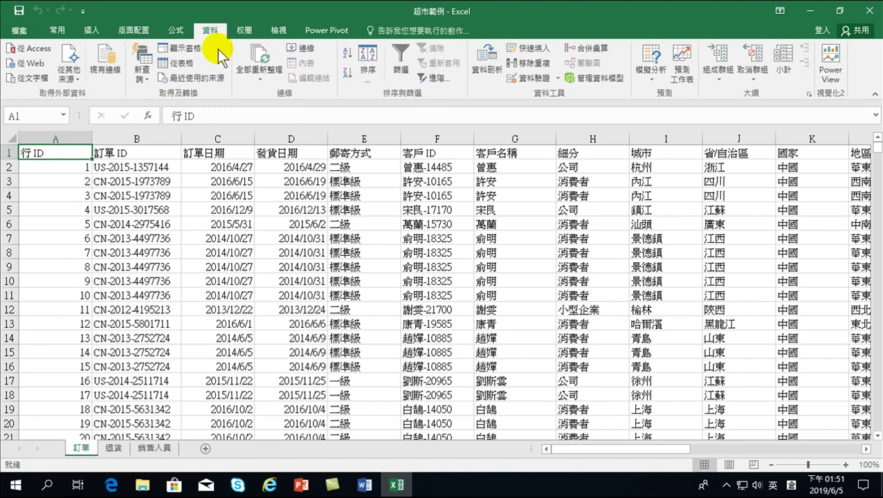
pyautogui.click(828, 78)
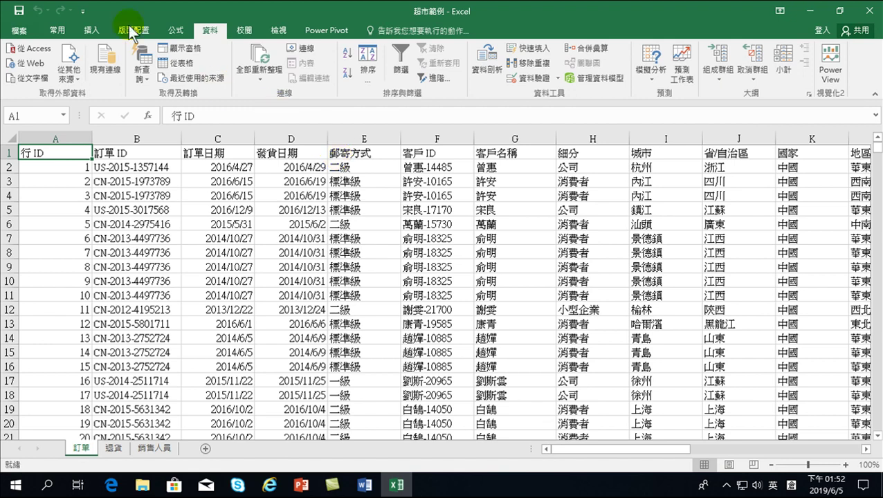
pyautogui.click(90, 31)
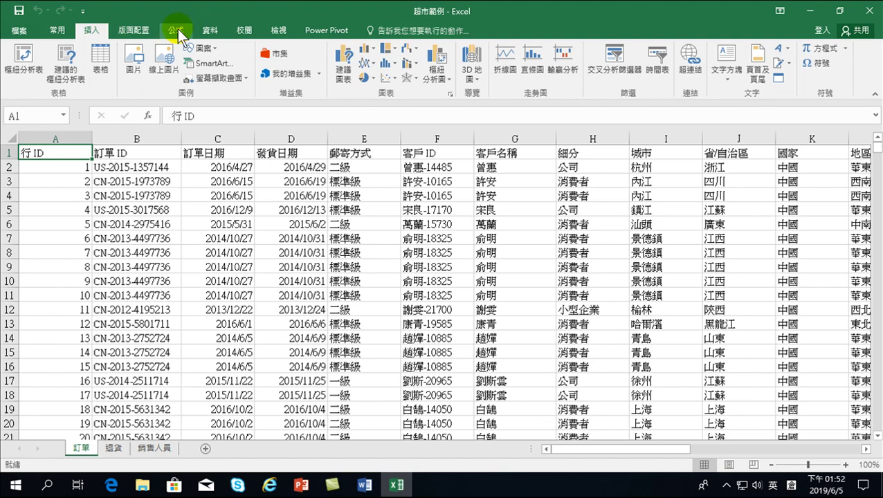
pyautogui.click(210, 31)
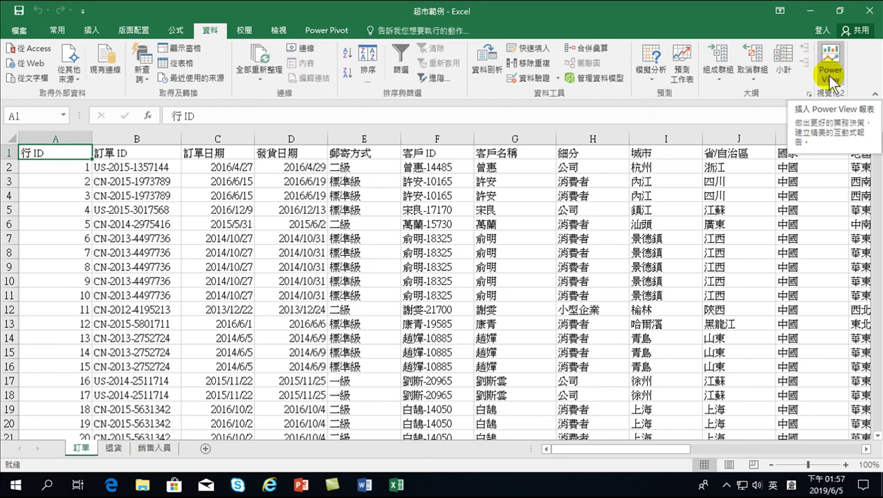
pyautogui.click(830, 74)
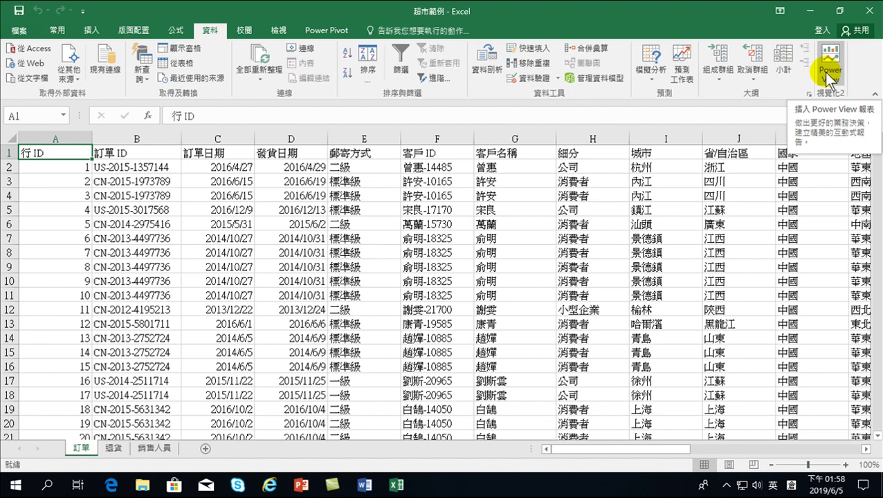
pyautogui.click(208, 30)
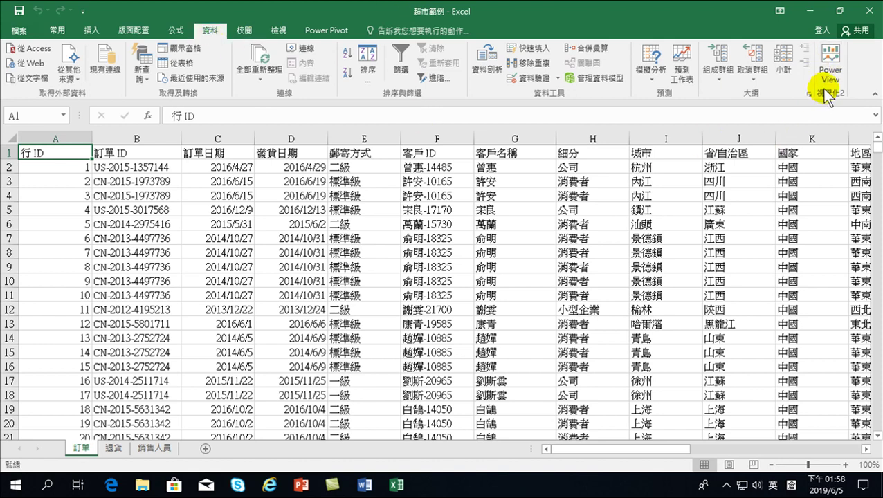
pyautogui.click(830, 61)
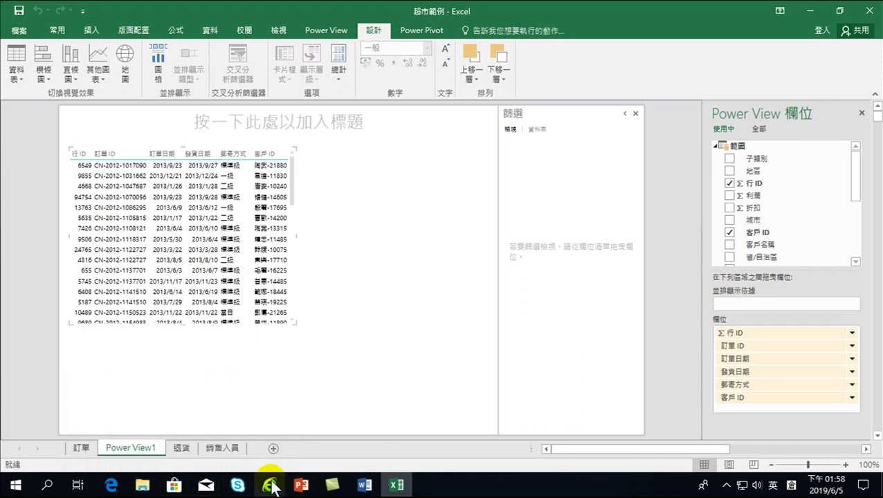
# - Minimize Excel, leaving the Power View1 report open, to reveal the Downloads folder
pyautogui.click(808, 11)
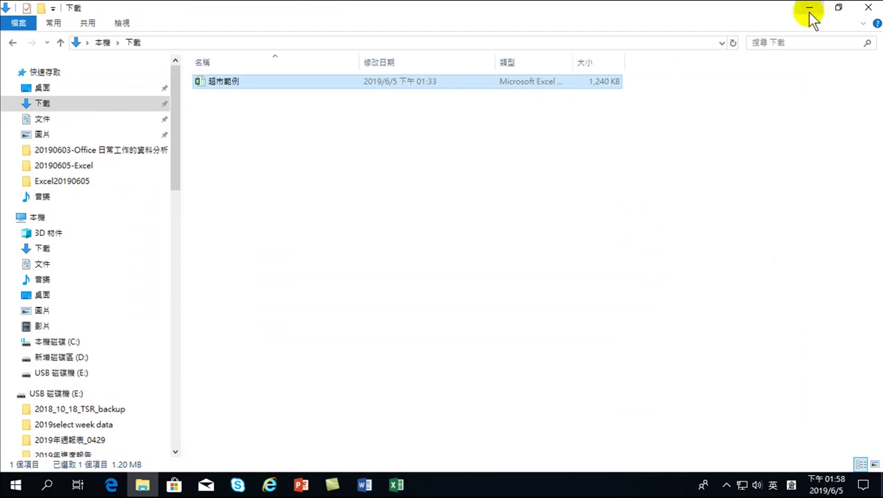
# - Minimize File Explorer and launch Google Chrome from its desktop shortcut
pyautogui.click(808, 9)
pyautogui.doubleClick(27, 149)
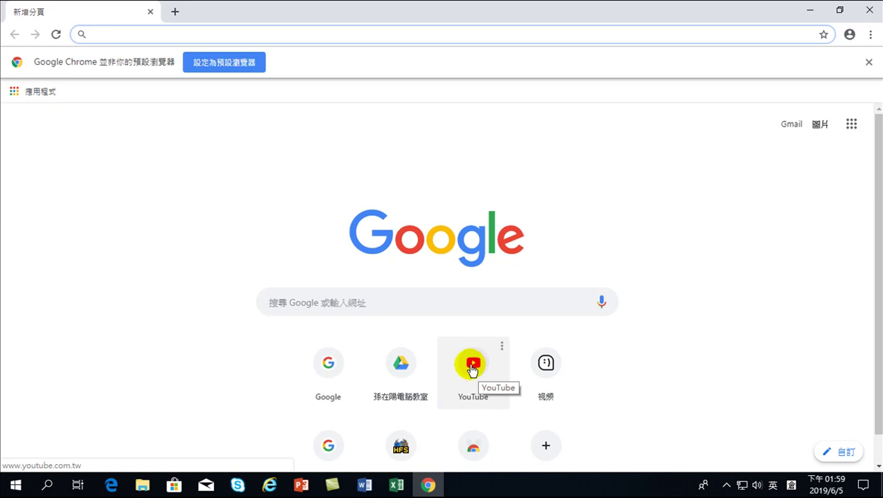
# - Search YouTube for the instructor's name plus 'excel silverlight 安裝'
pyautogui.click(475, 365)
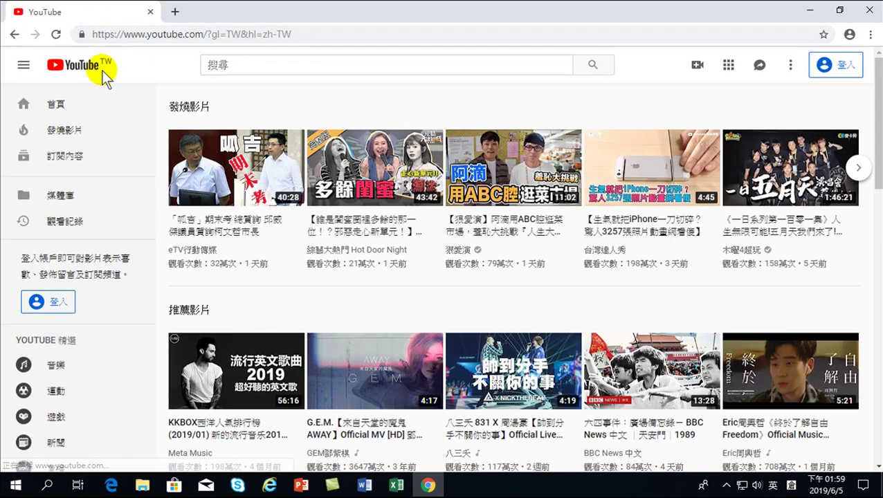
pyautogui.click(210, 64)
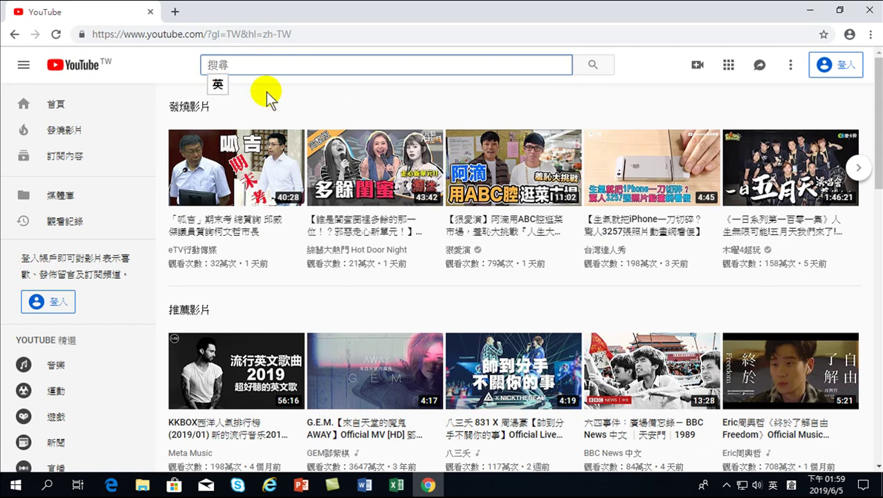
pyautogui.write('nd')
pyautogui.press('BackSpace')
pyautogui.press('BackSpace')
pyautogui.press('shift')
pyautogui.write('弓木孫在弓中')
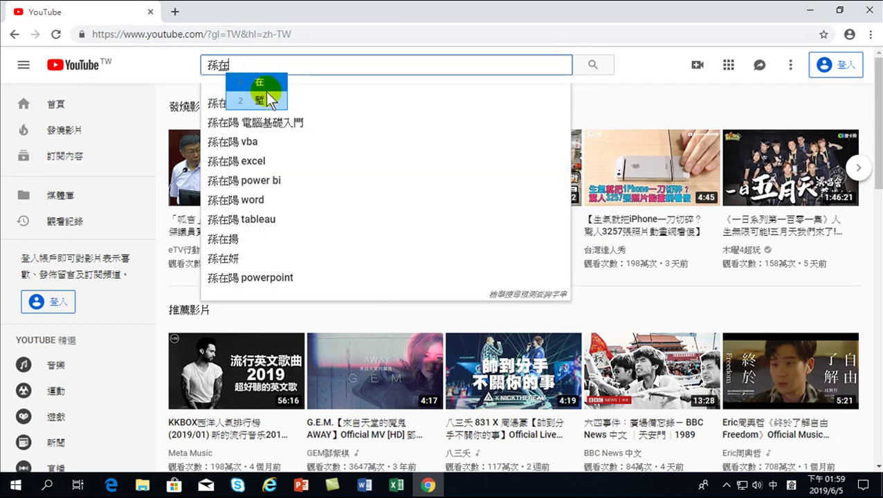
pyautogui.write('陽')
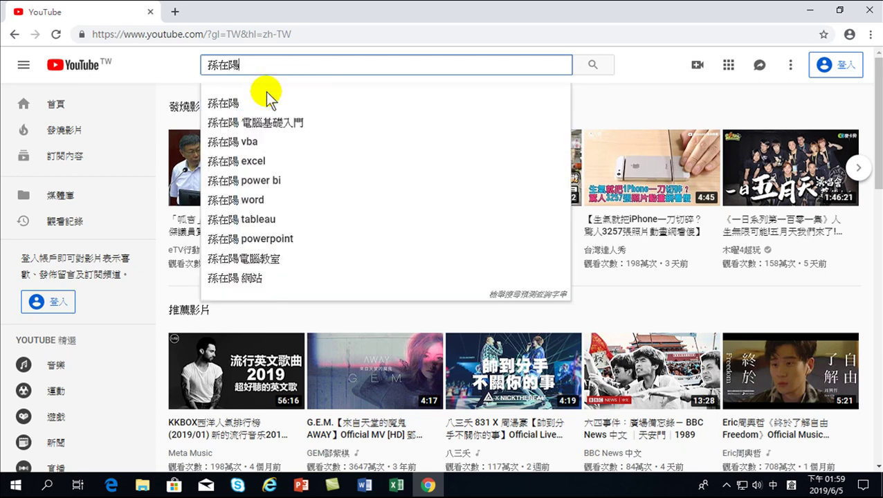
pyautogui.press('shift')
pyautogui.write(' excel ')
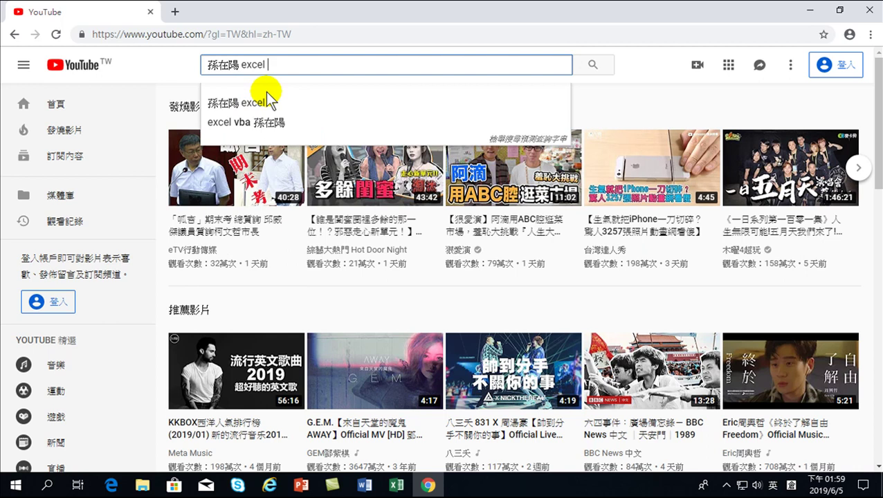
pyautogui.write('silverligh')
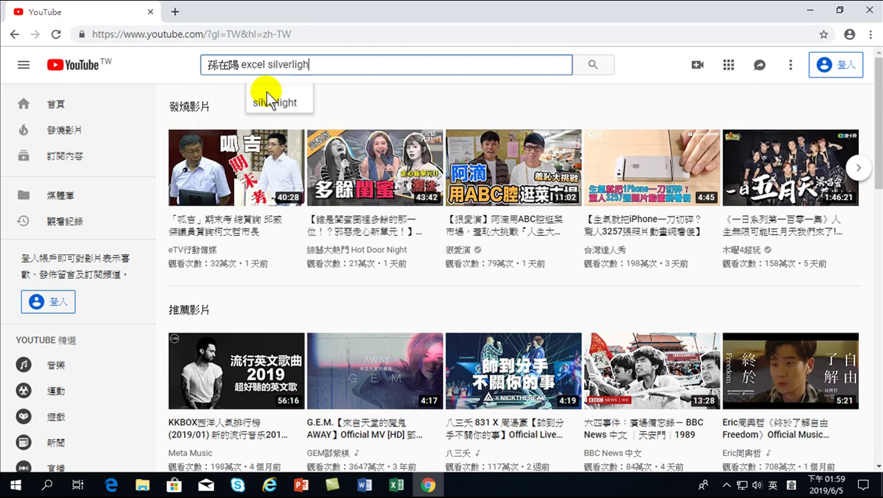
pyautogui.write('t 十女女土卜')
pyautogui.press('space')
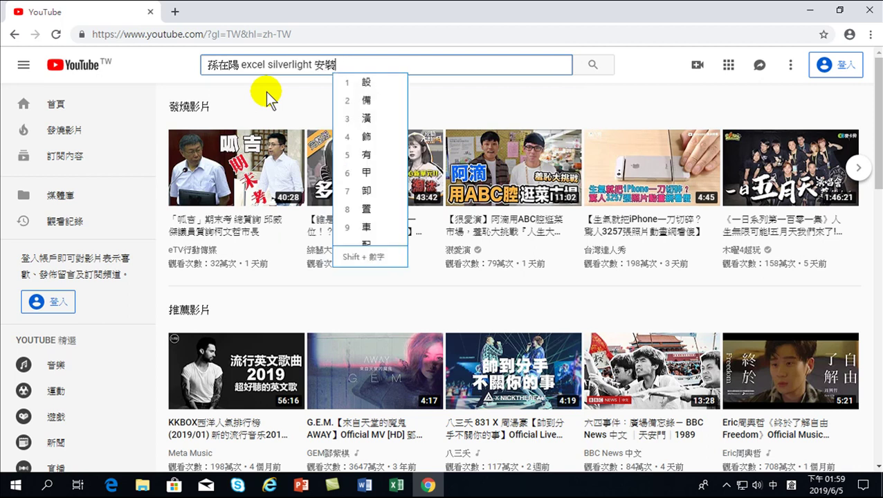
pyautogui.press('Escape')
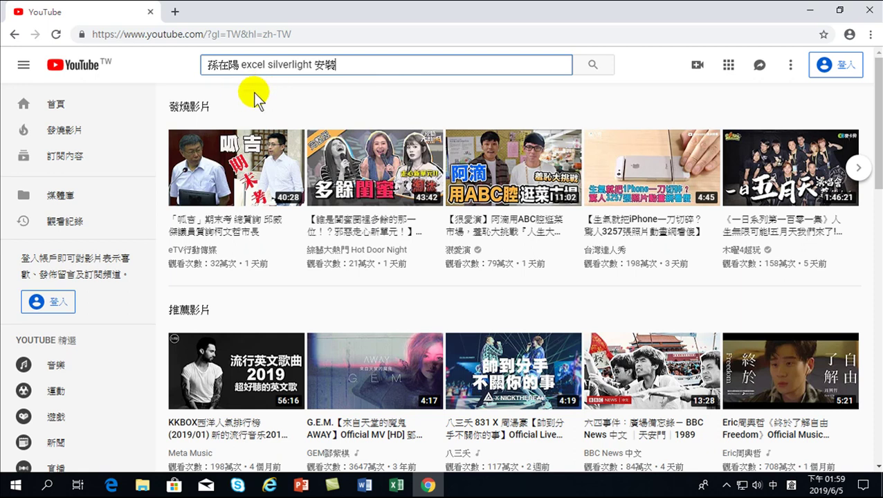
pyautogui.click(593, 65)
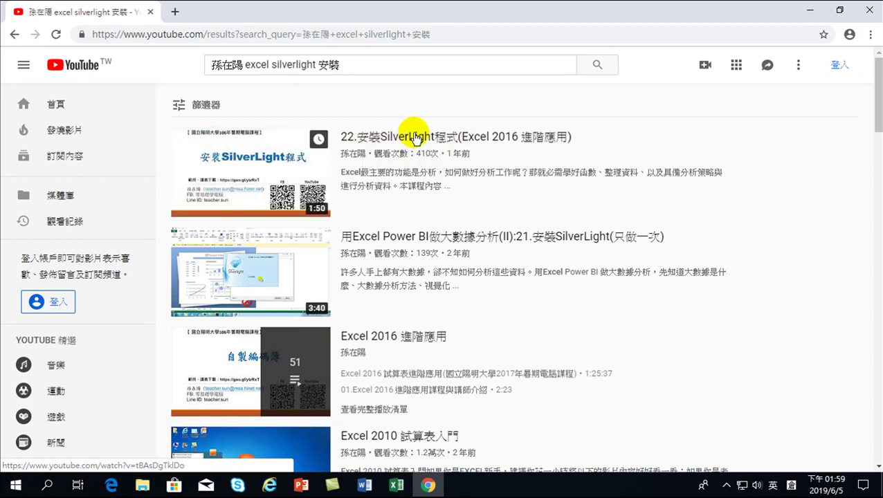
# - Open the 22.安裝SilverLight程式 video, mute it, close the ad, and go full screen
pyautogui.click(419, 137)
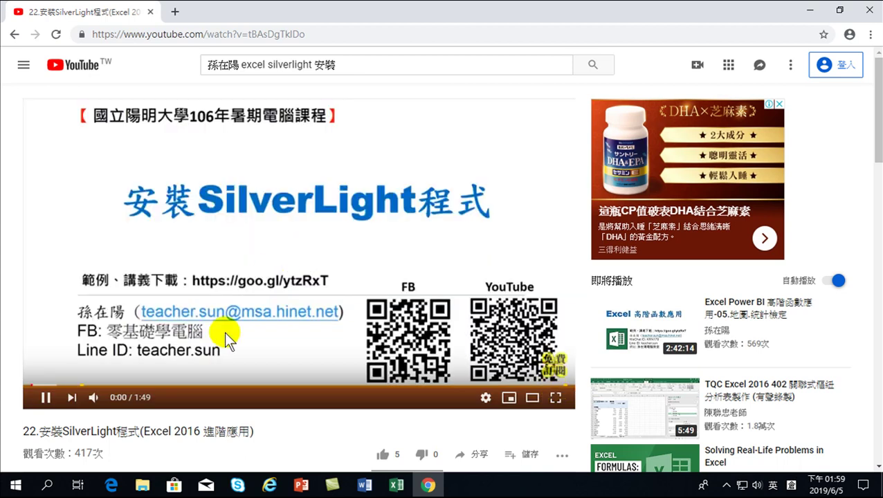
pyautogui.click(110, 397)
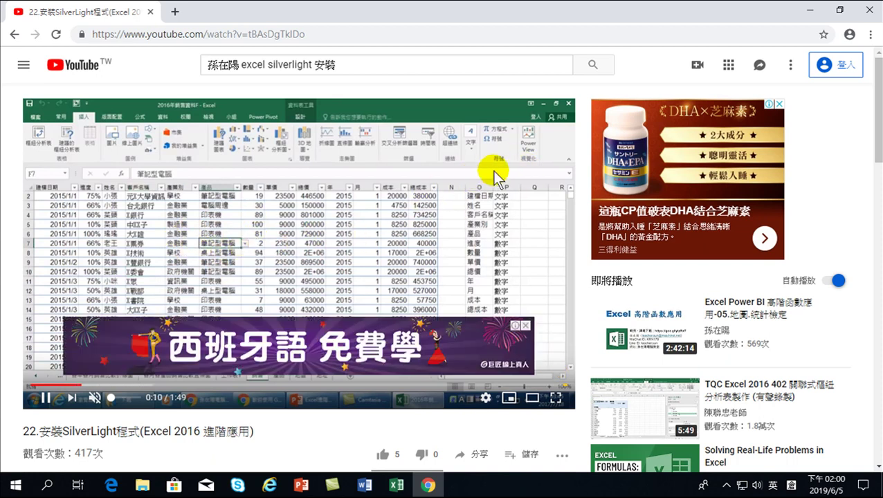
pyautogui.click(526, 325)
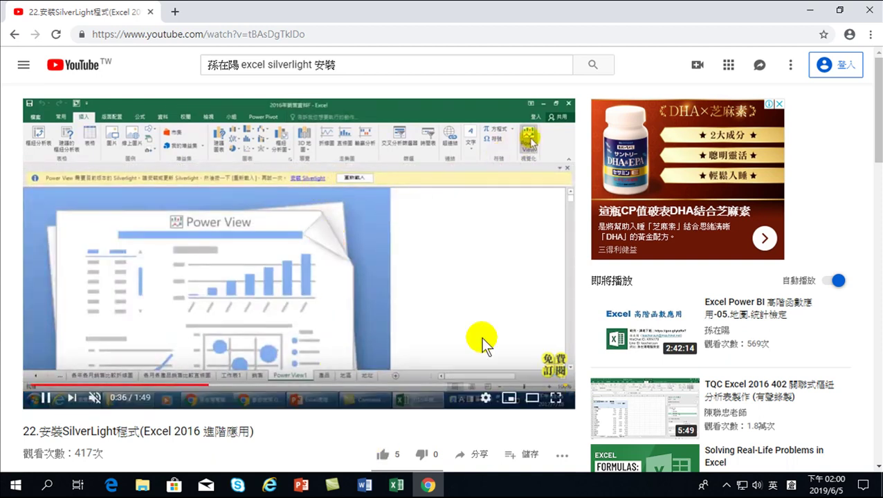
pyautogui.press('space')
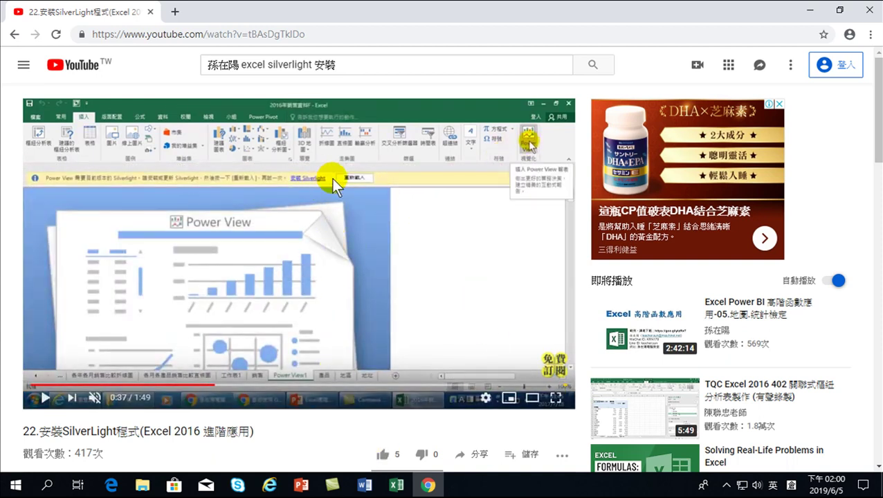
pyautogui.click(556, 398)
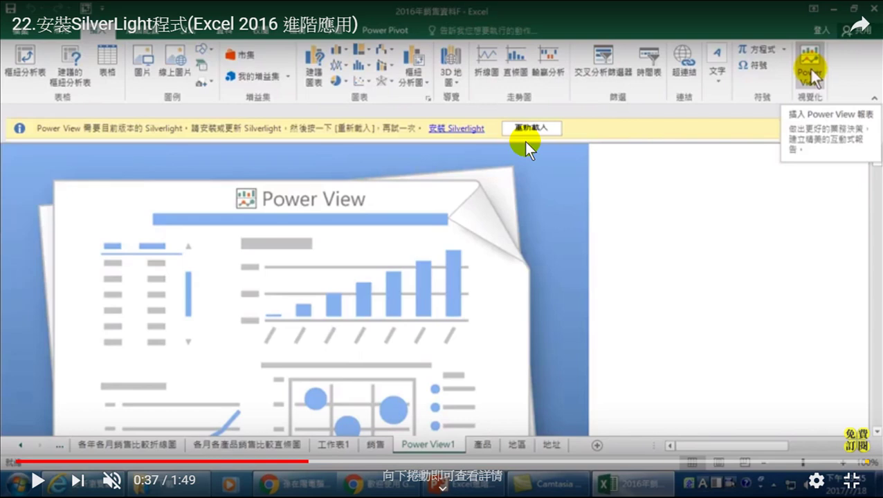
# - Watch the tutorial, pausing at 1:30, then exit full screen and minimize Chrome
pyautogui.click(449, 128)
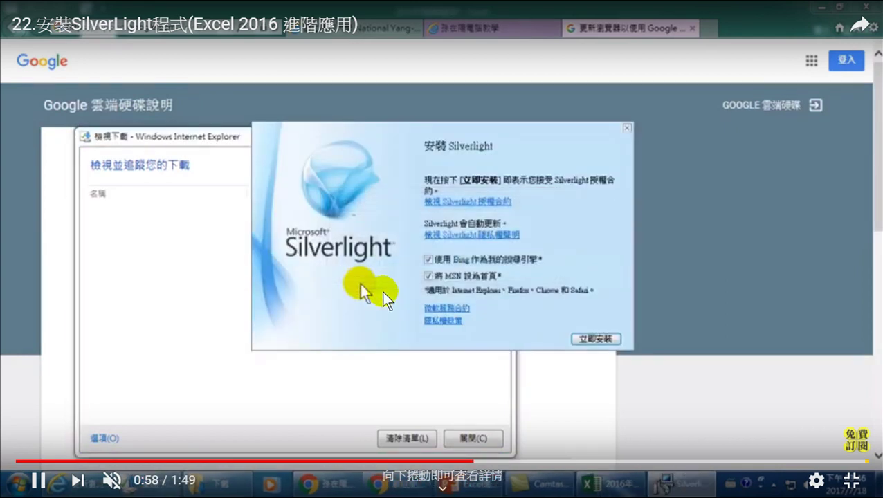
pyautogui.press('space')
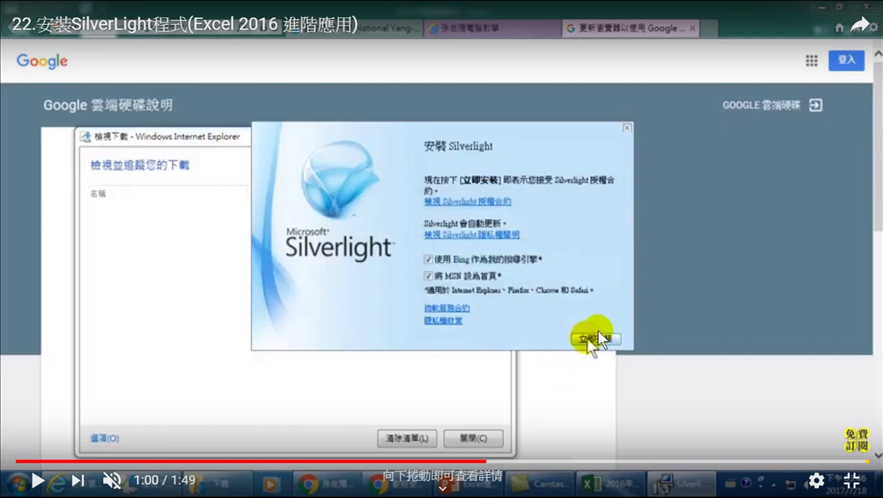
pyautogui.click(585, 284)
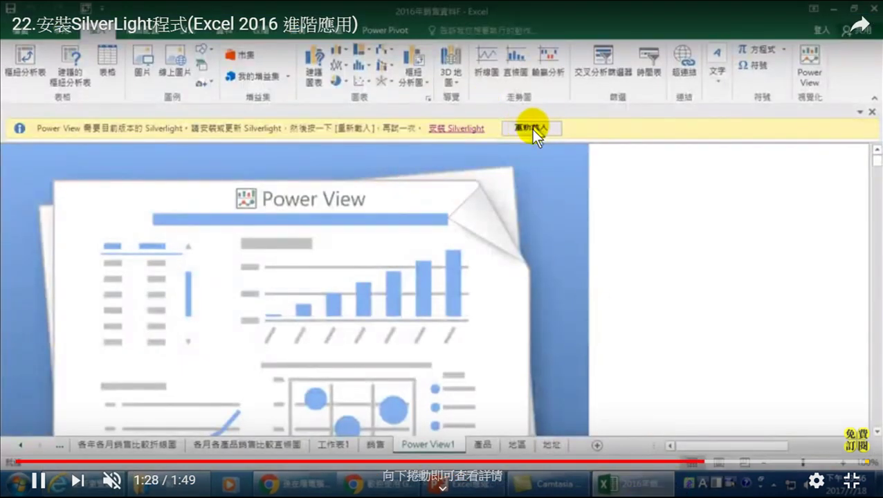
pyautogui.click(488, 231)
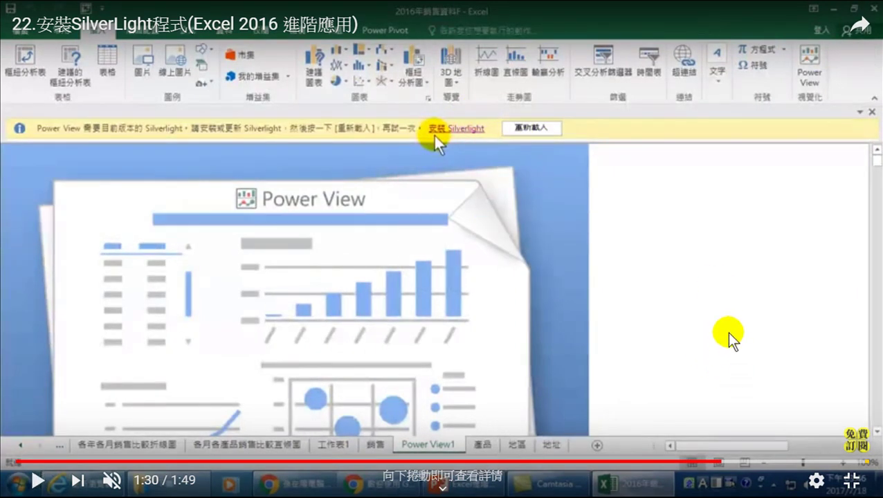
pyautogui.press('Escape')
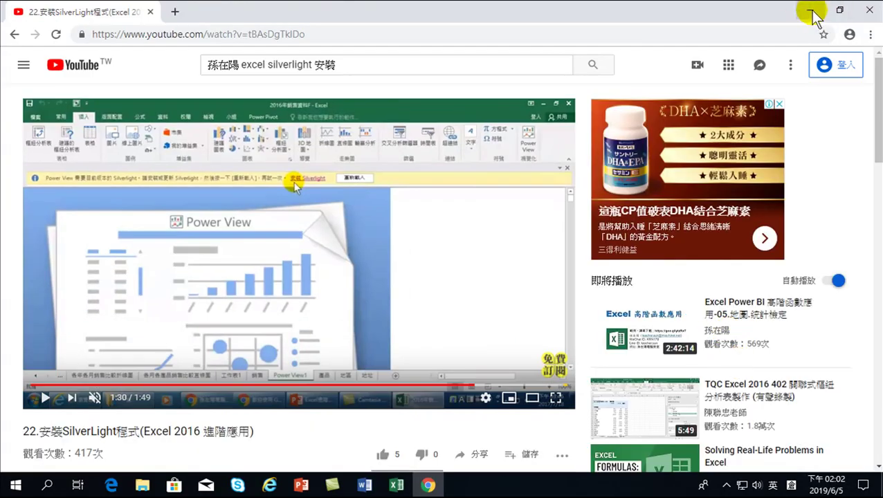
pyautogui.click(814, 11)
# - Check Excel's Power View1 report, minimize Excel, and open File Explorer's Downloads folder
pyautogui.click(396, 485)
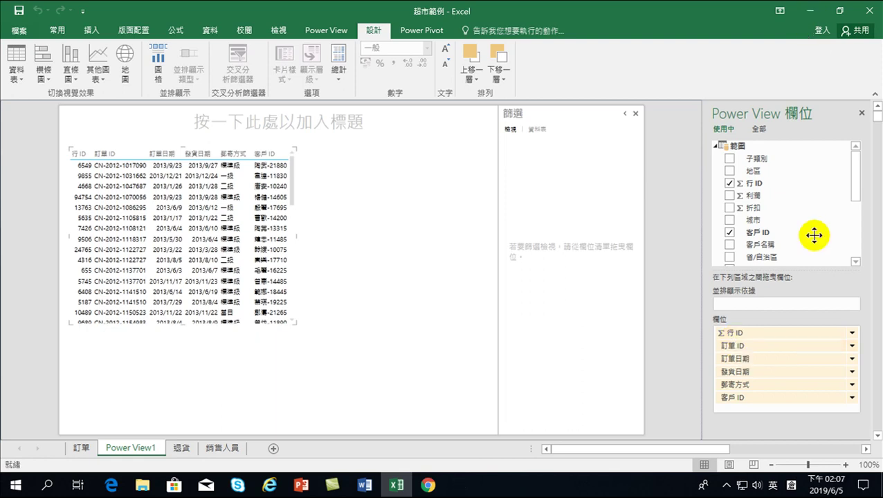
pyautogui.click(810, 11)
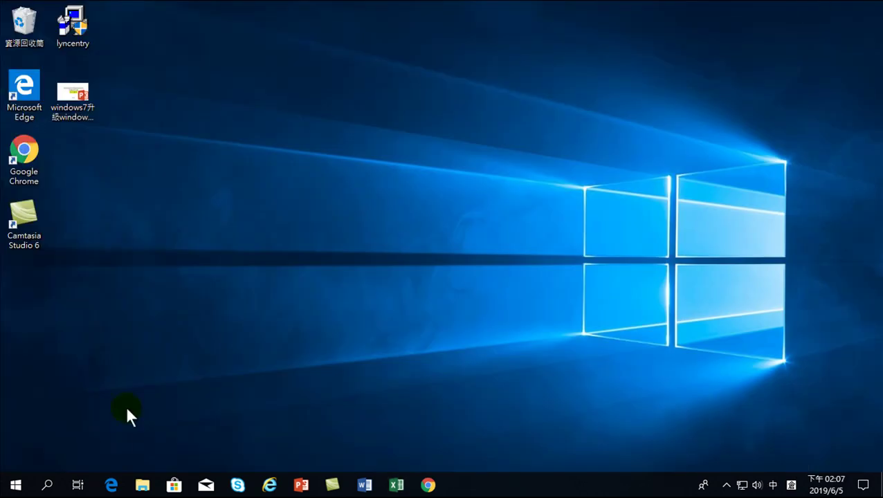
pyautogui.click(145, 485)
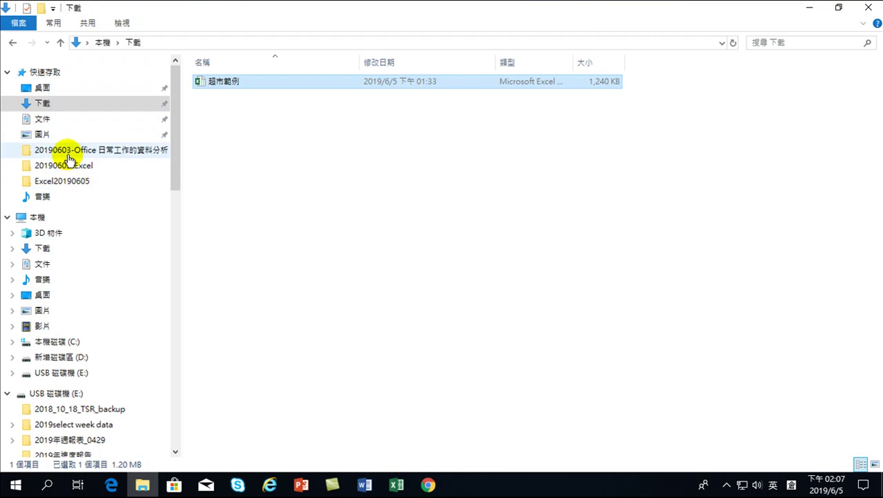
# - Browse the 講義 and 範例 course folders, minimize Explorer, and close the YouTube browser
pyautogui.click(67, 151)
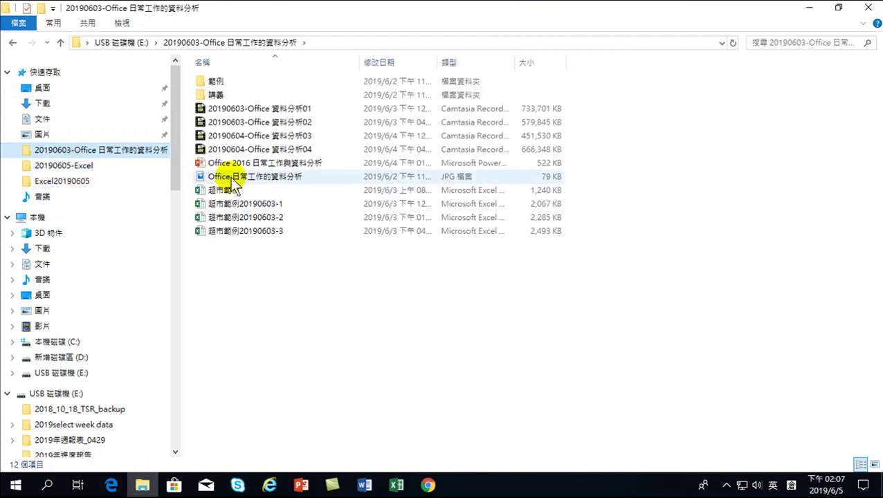
pyautogui.click(216, 95)
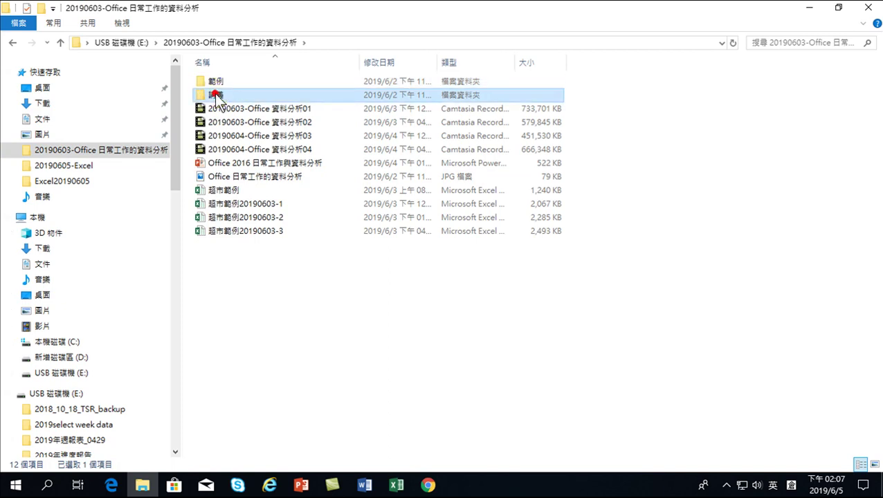
pyautogui.click(216, 82)
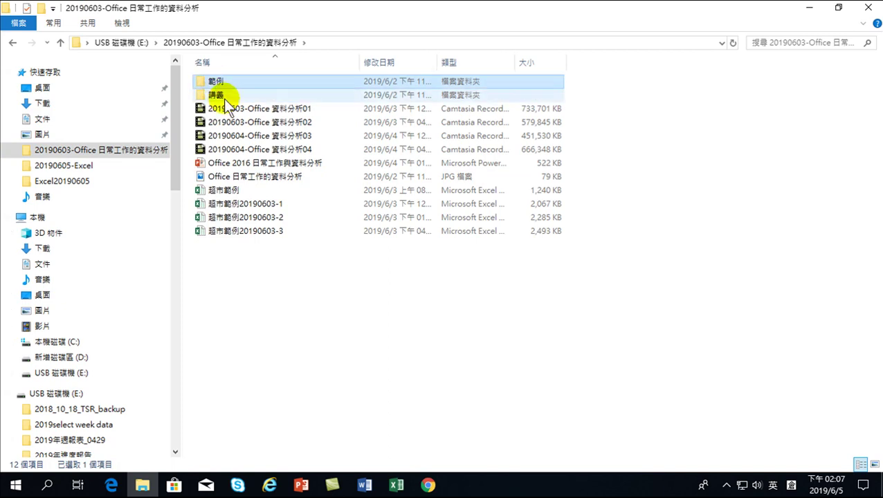
pyautogui.click(305, 289)
pyautogui.click(811, 8)
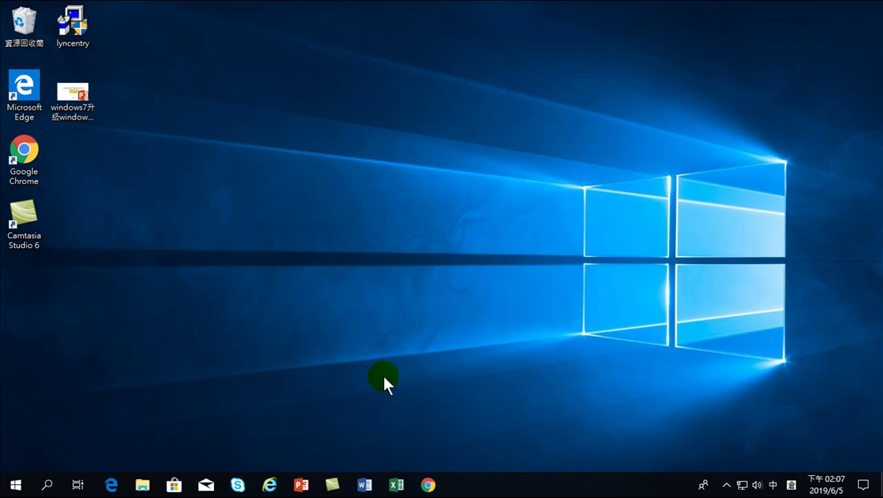
pyautogui.click(428, 485)
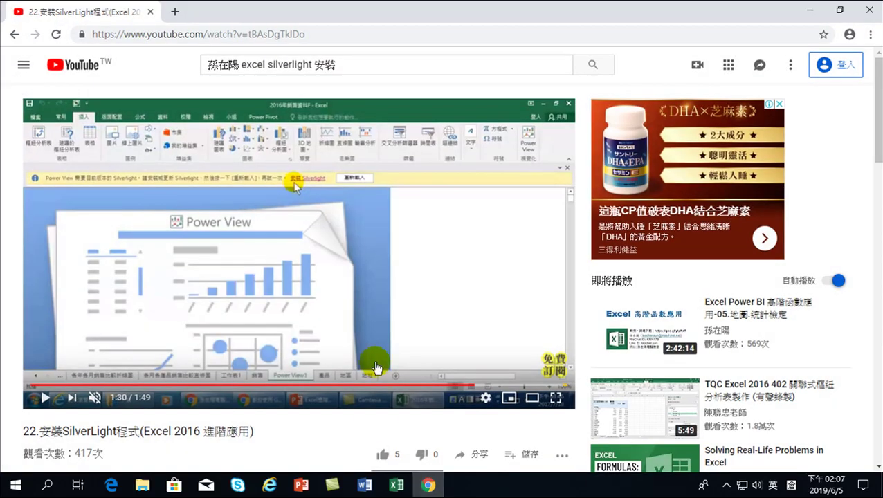
pyautogui.click(150, 12)
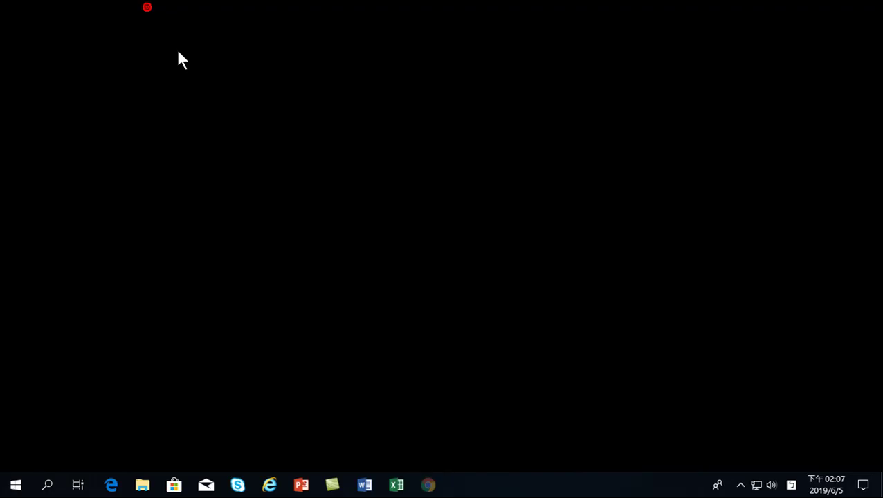
# - Review the 訂單, 退貨 and 銷售人員 sheets in Excel, then return to Power View1
pyautogui.click(397, 485)
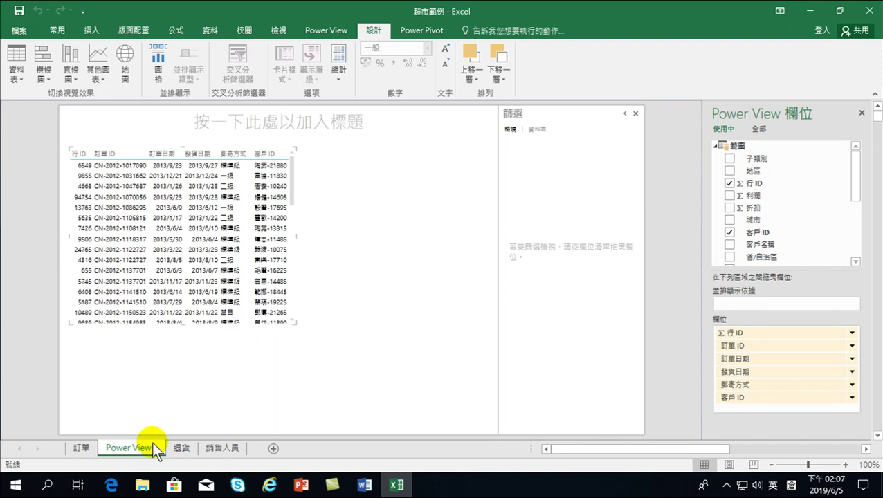
pyautogui.moveTo(154, 450); pyautogui.dragTo(80, 450)
pyautogui.click(80, 448)
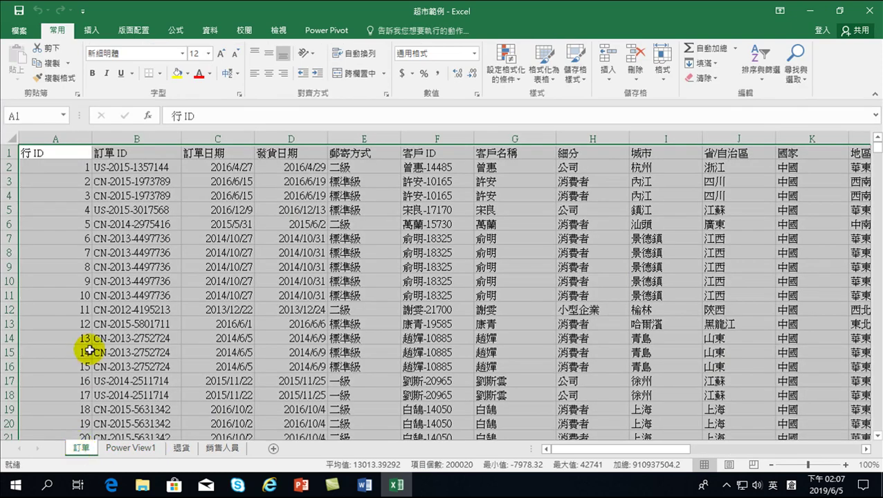
pyautogui.click(84, 279)
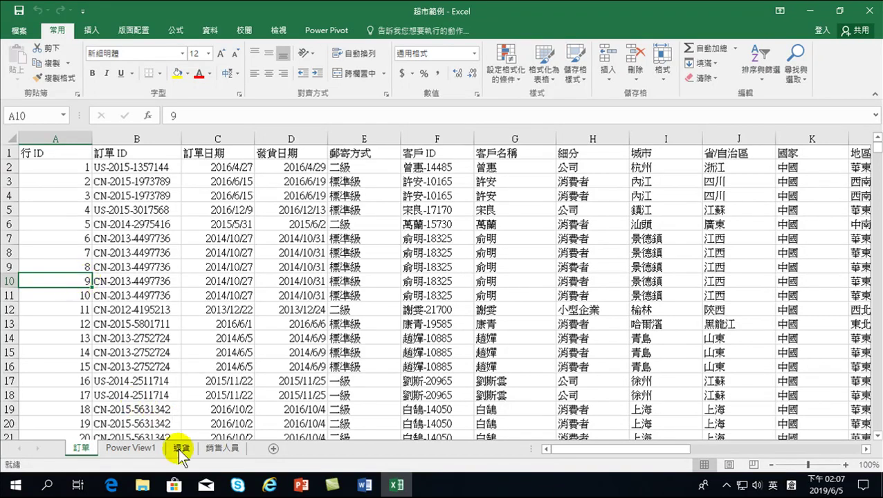
pyautogui.click(181, 448)
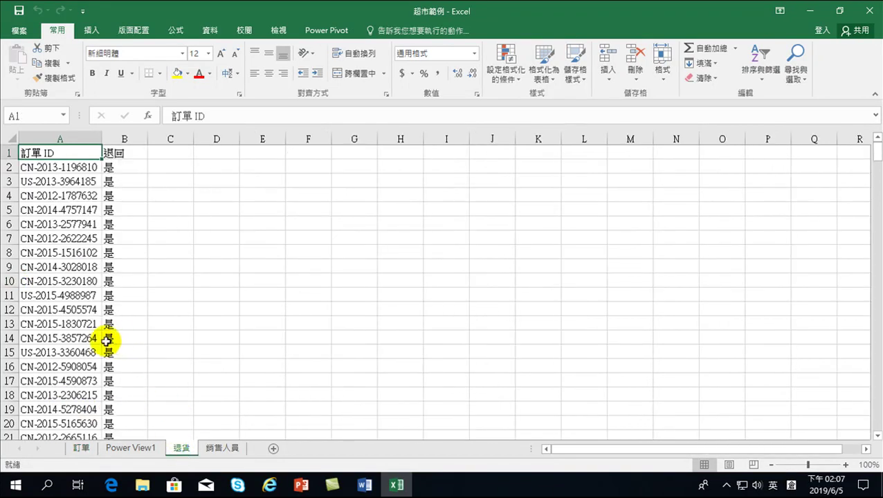
pyautogui.click(223, 448)
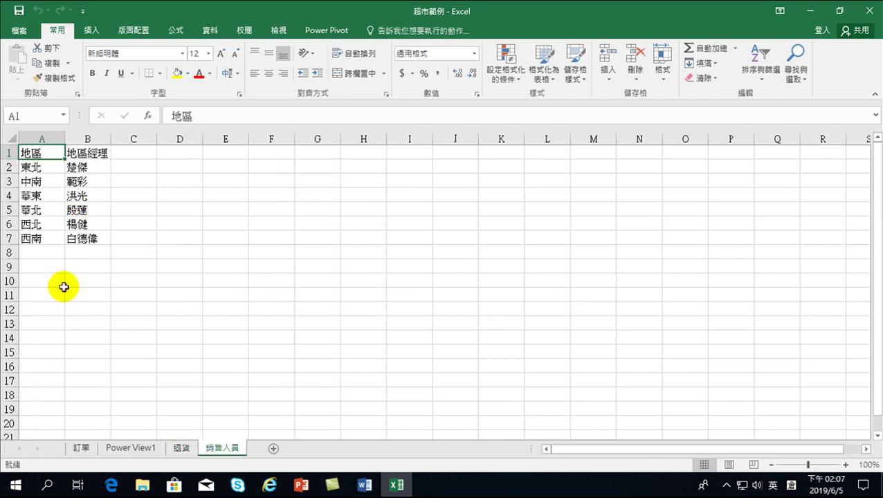
pyautogui.click(125, 448)
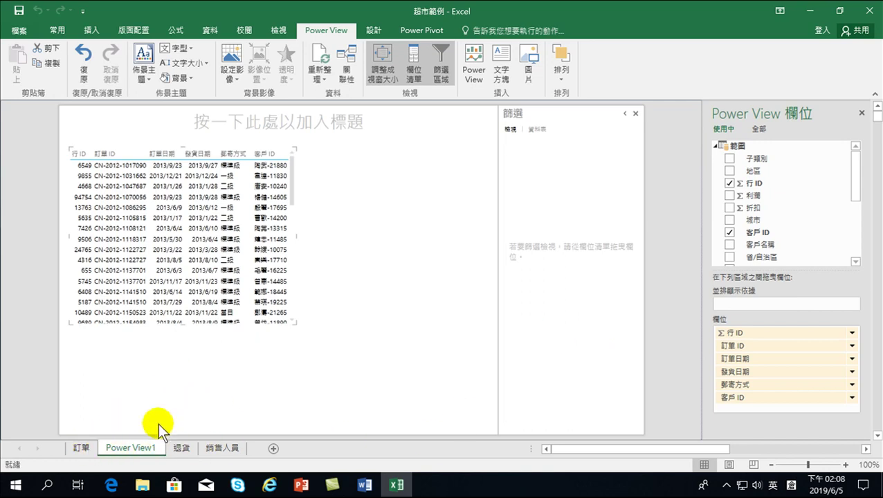
# - Go to the 訂單 order data sheet
pyautogui.click(79, 449)
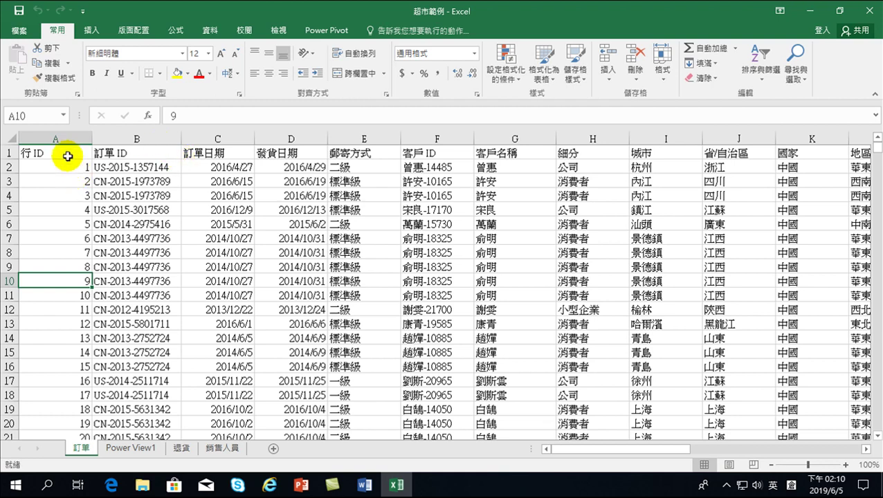
# - Select a cell in the order data and open the Format as Table style gallery
pyautogui.click(138, 224)
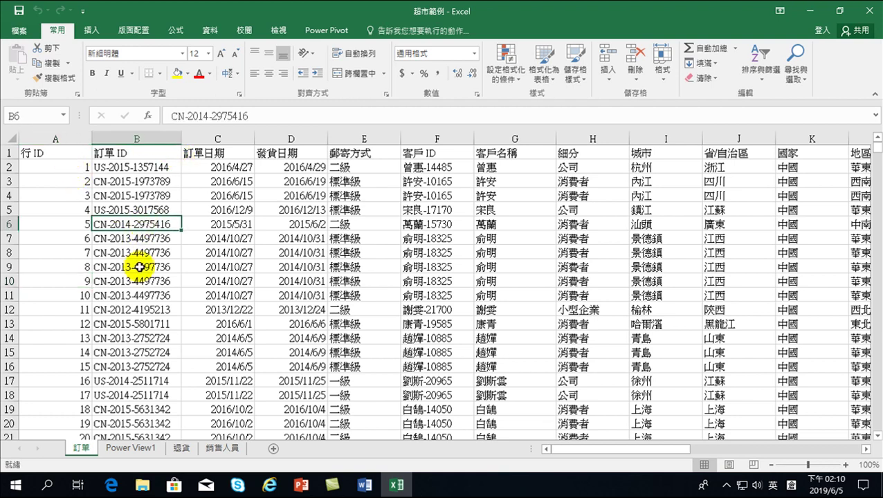
pyautogui.click(230, 278)
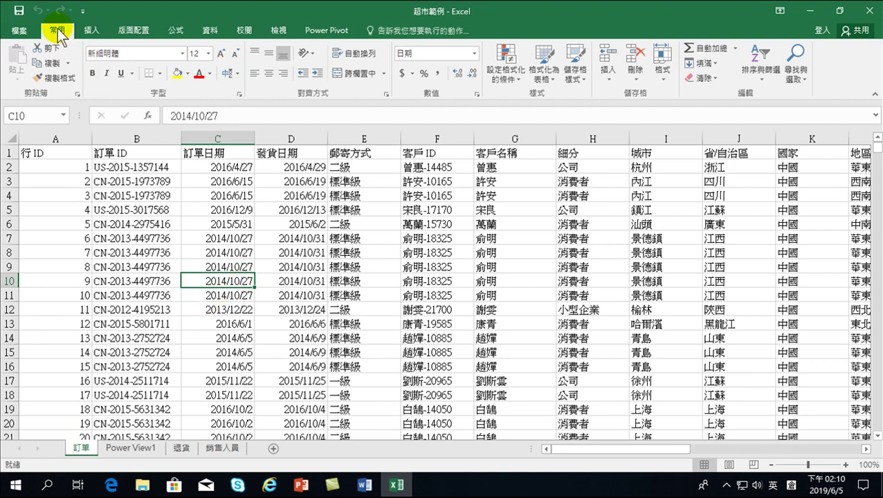
pyautogui.click(549, 64)
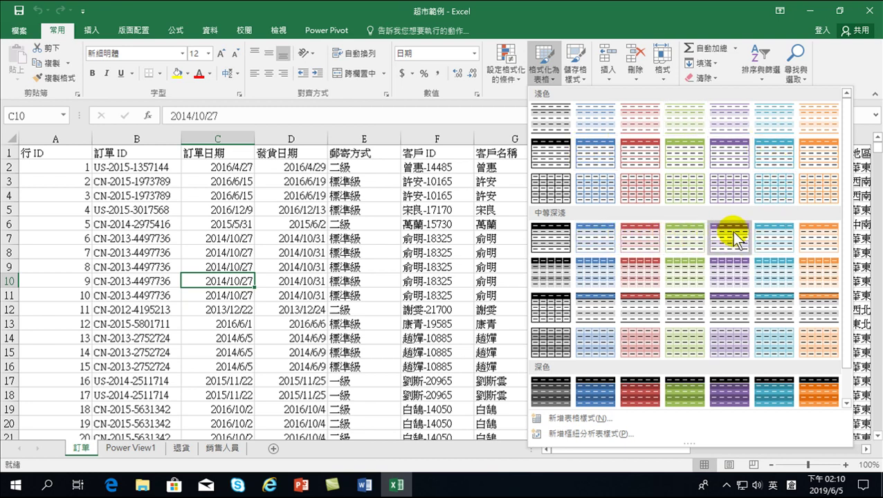
# - Apply a medium blue banded table style to $A$1:$T$10001 with headers
pyautogui.click(592, 269)
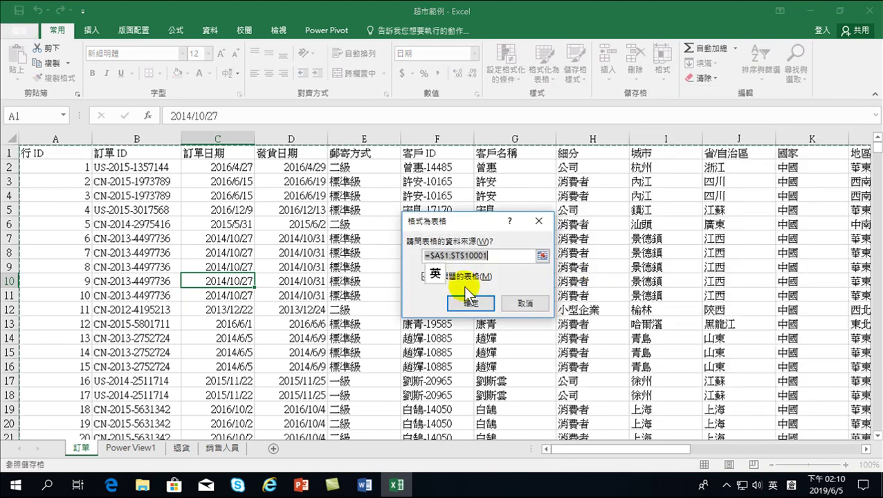
pyautogui.click(495, 255)
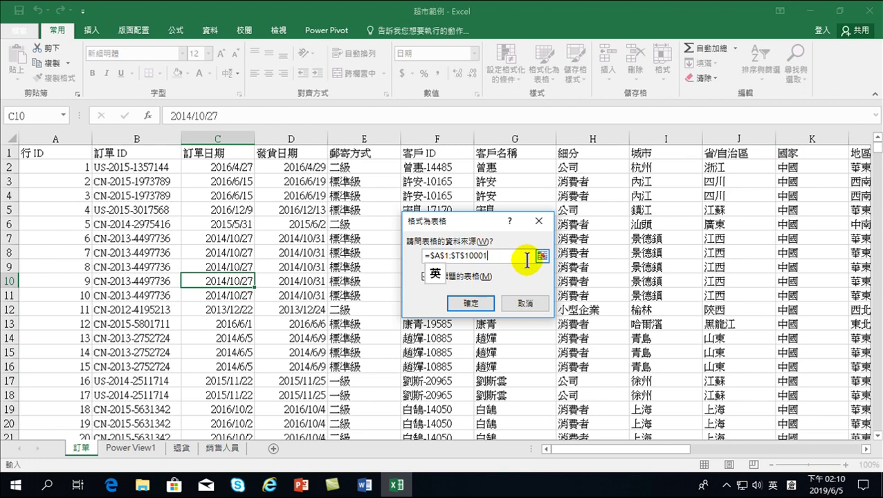
pyautogui.moveTo(488, 221); pyautogui.dragTo(533, 226)
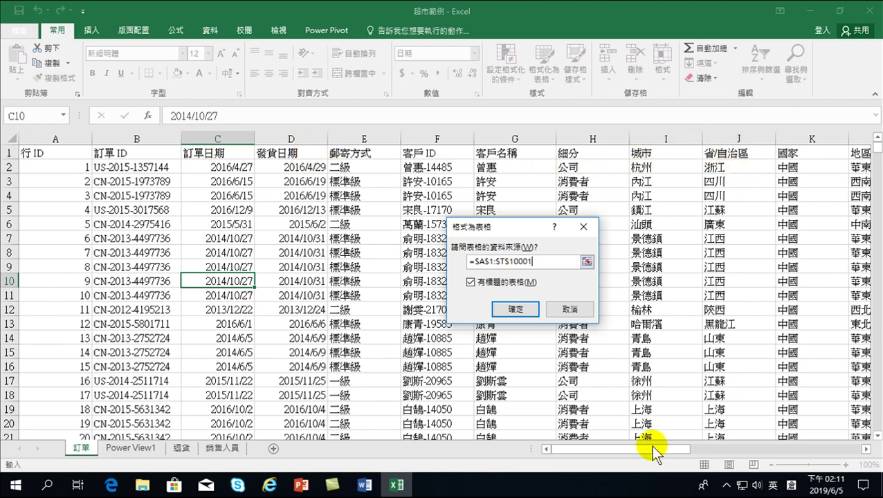
pyautogui.moveTo(643, 450)
pyautogui.mouseDown()
pyautogui.moveTo(727, 446)
pyautogui.moveTo(794, 459)
pyautogui.mouseUp()
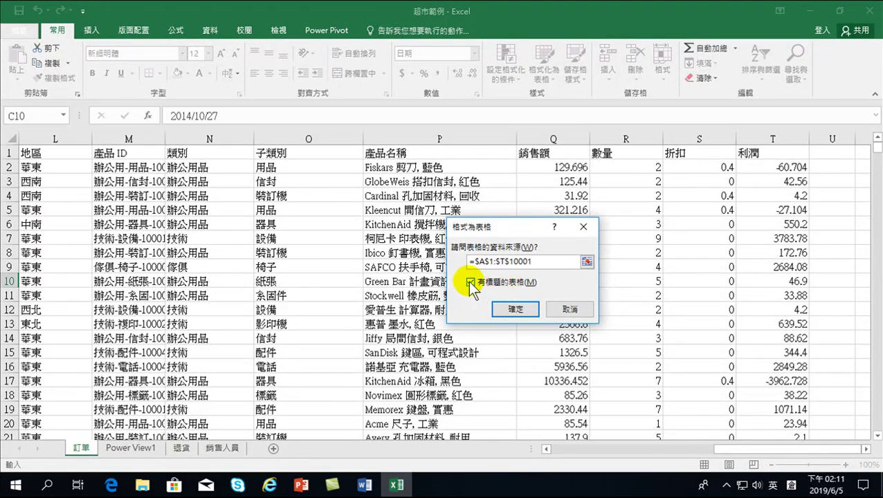
pyautogui.click(515, 312)
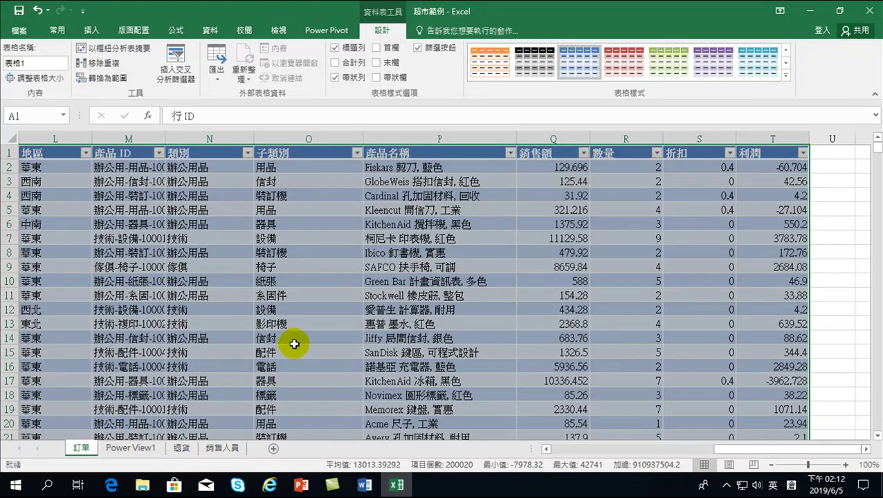
# - Change the Table Name from 表格1 to 訂單
pyautogui.click(41, 64)
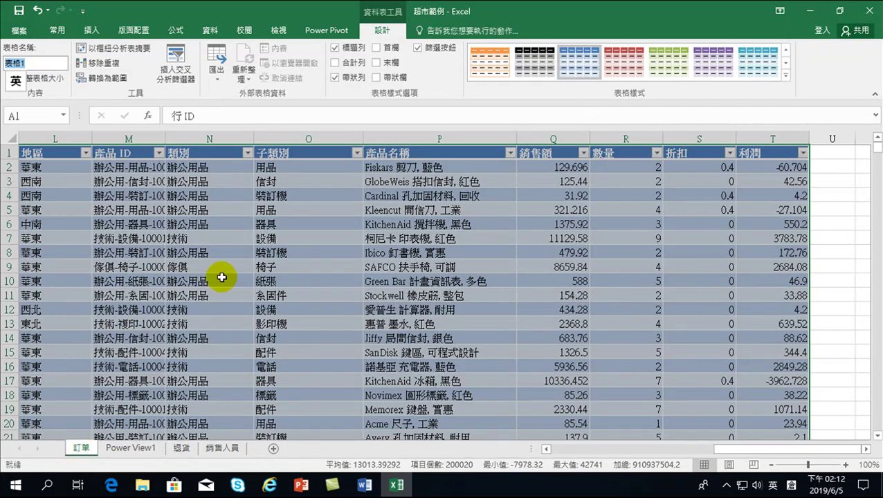
pyautogui.press('shift')
pyautogui.write('2u/4203')
pyautogui.press('Down')
pyautogui.press('Return')
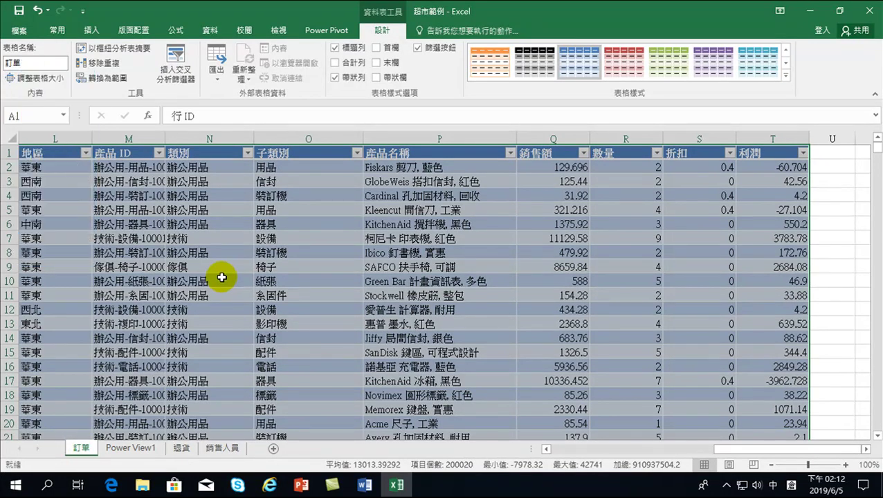
pyautogui.press('Return')
pyautogui.click(31, 64)
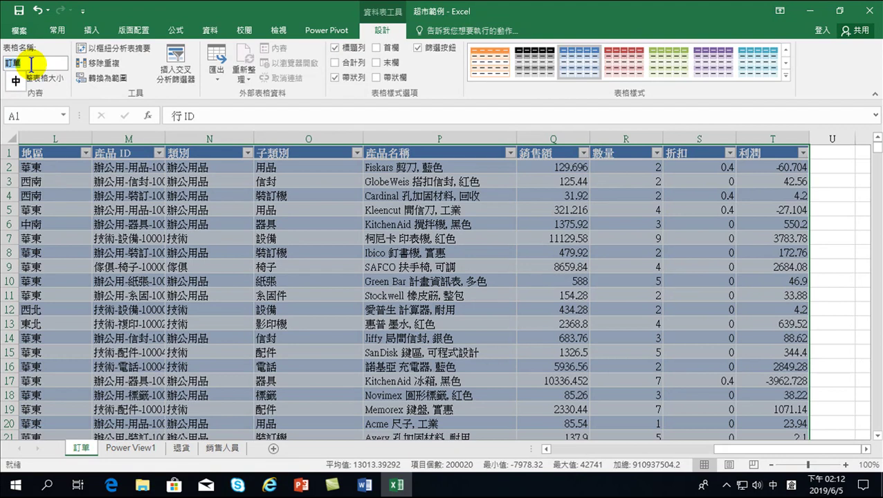
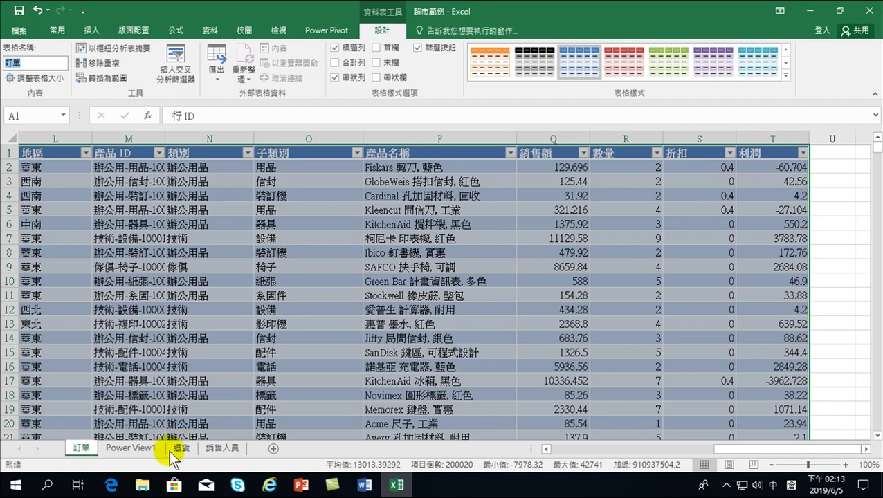
# - Format the 退貨 sheet's 訂單 ID and 退回 data (A1:B297) as a red medium-style table with headers
pyautogui.click(186, 447)
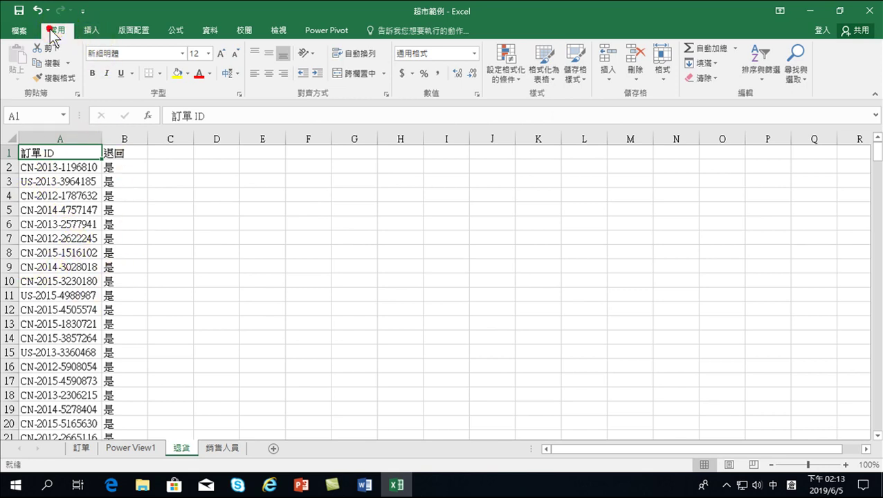
pyautogui.click(547, 63)
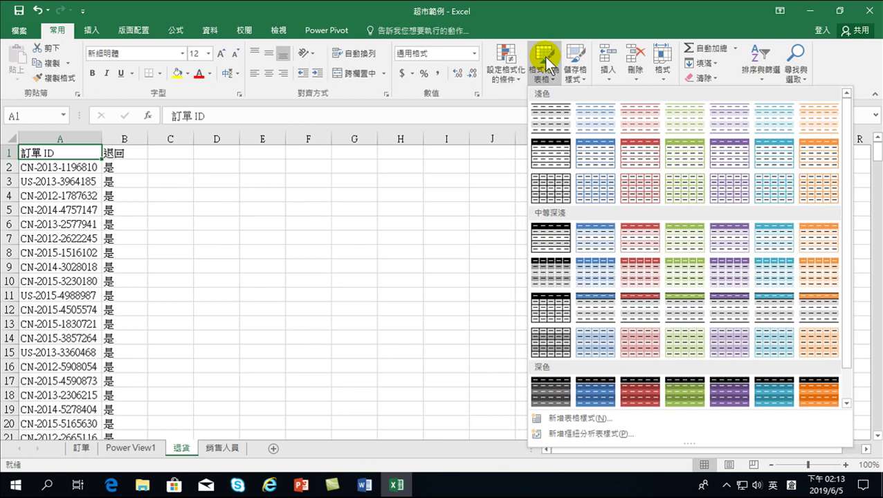
pyautogui.click(641, 271)
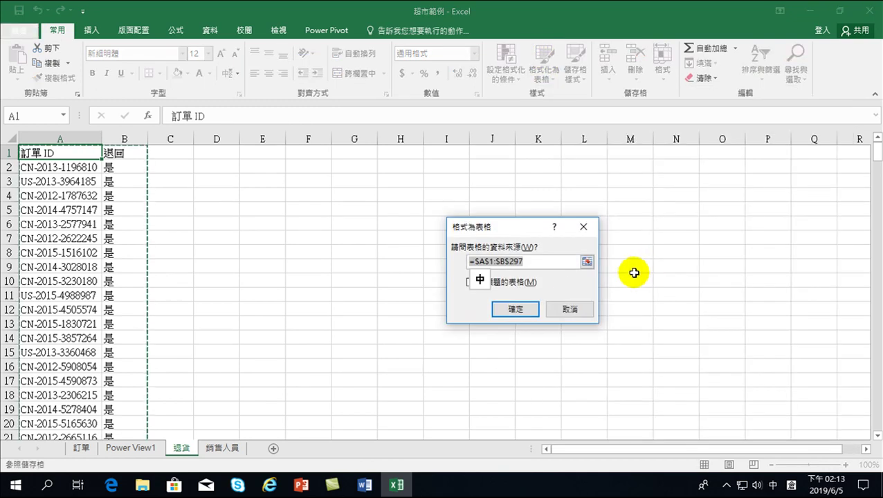
pyautogui.moveTo(519, 226); pyautogui.dragTo(415, 236)
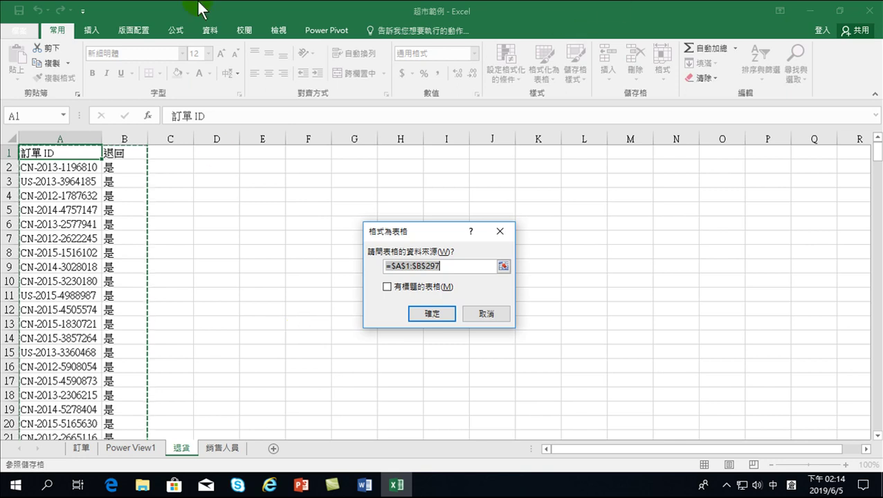
pyautogui.click(387, 287)
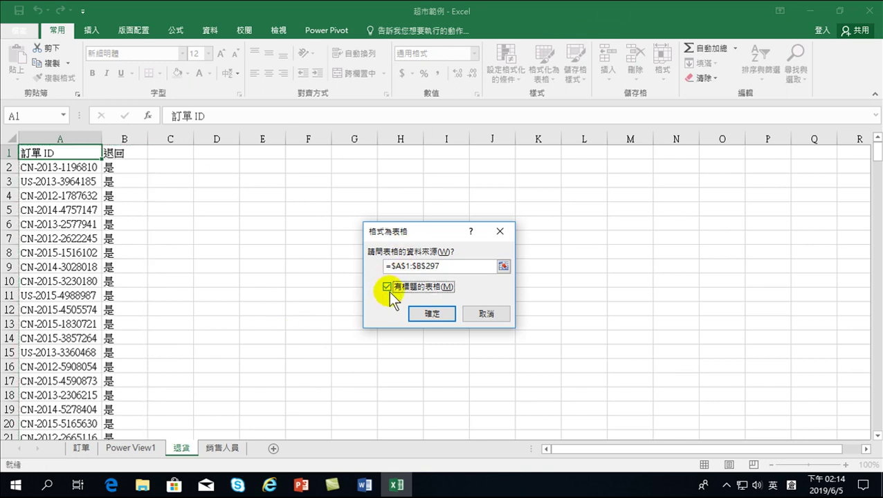
pyautogui.click(422, 314)
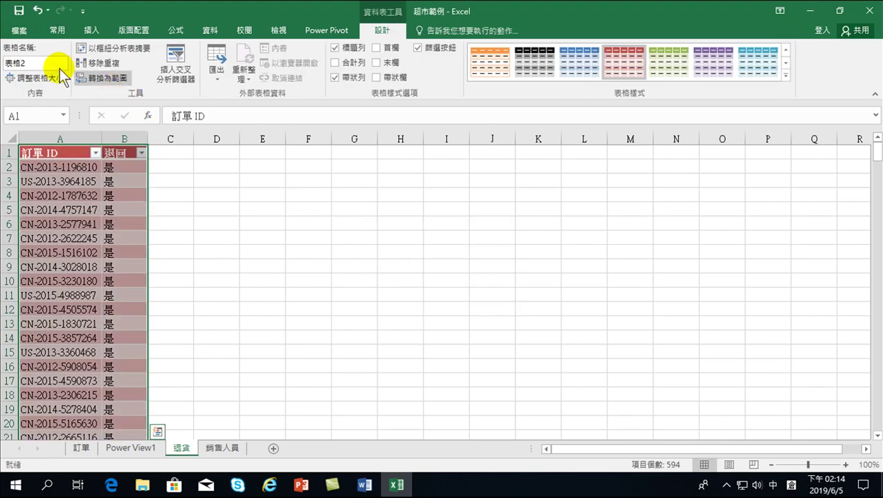
# - Change the returns table's name from 表格2 to 退貨
pyautogui.click(38, 64)
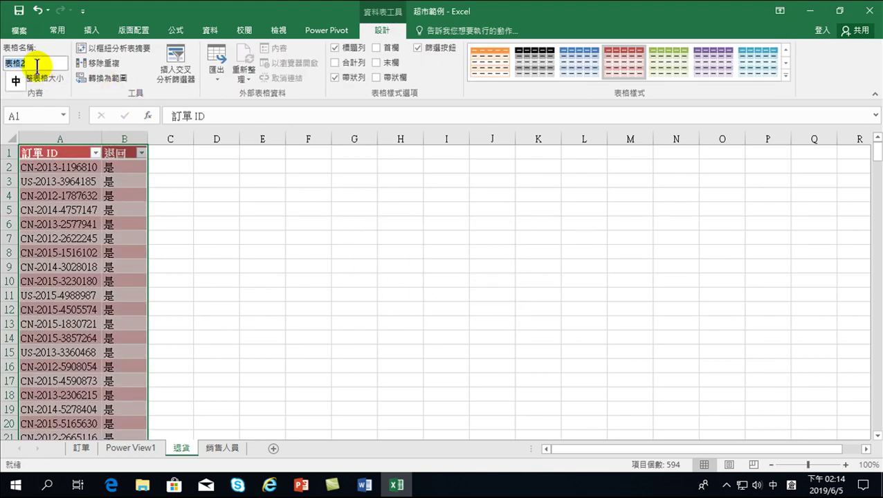
pyautogui.write('退貨')
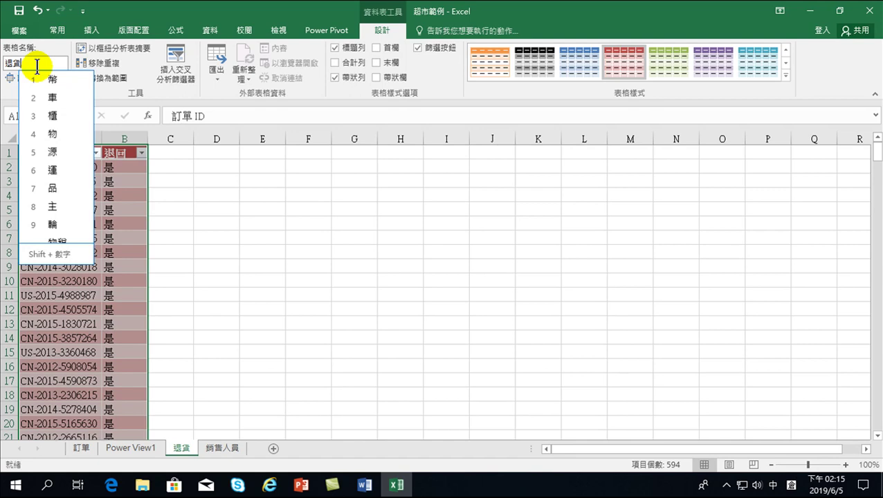
pyautogui.moveTo(22, 64); pyautogui.dragTo(5, 66)
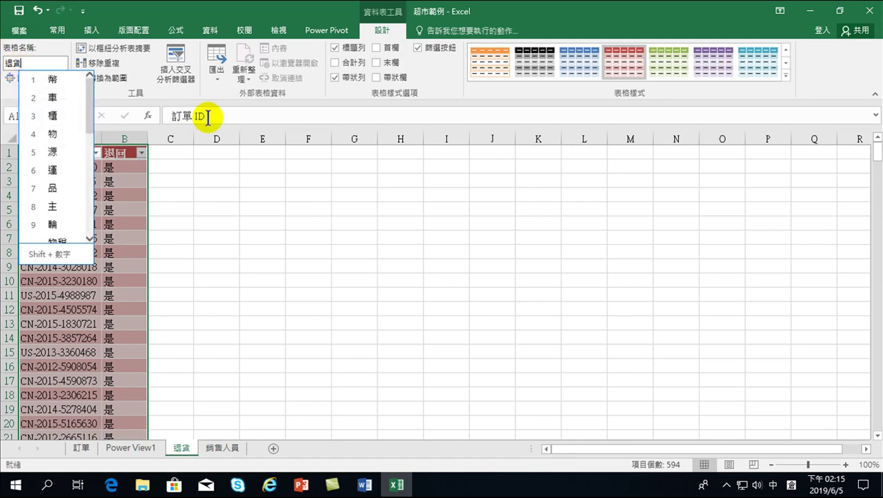
pyautogui.press('Return')
pyautogui.press('Return')
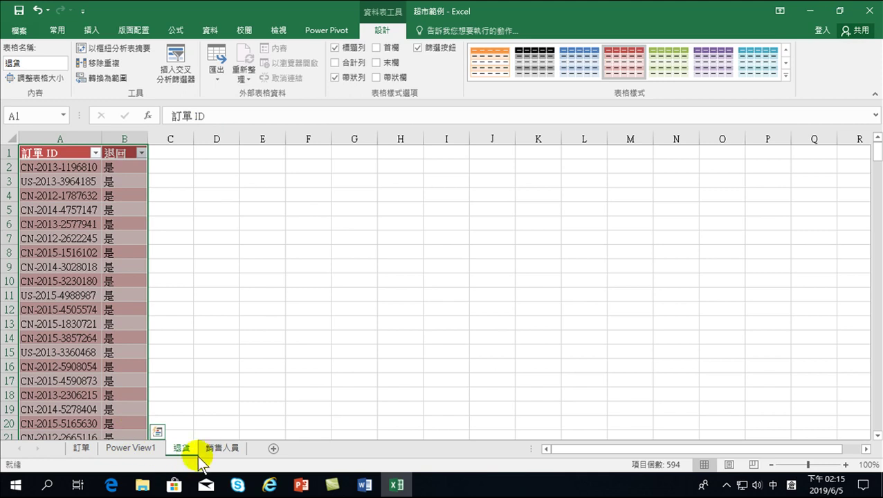
# - Format the 銷售人員 sheet's range A1:B7 as a light green table with headers
pyautogui.click(221, 448)
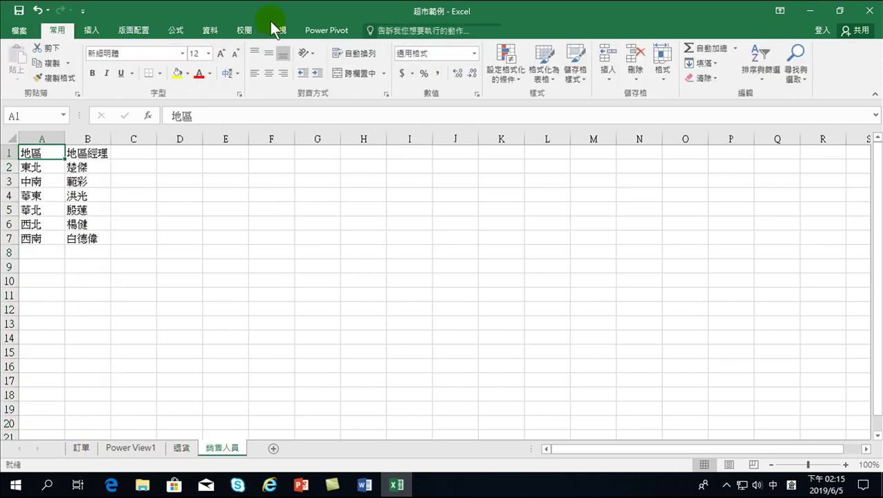
pyautogui.click(53, 30)
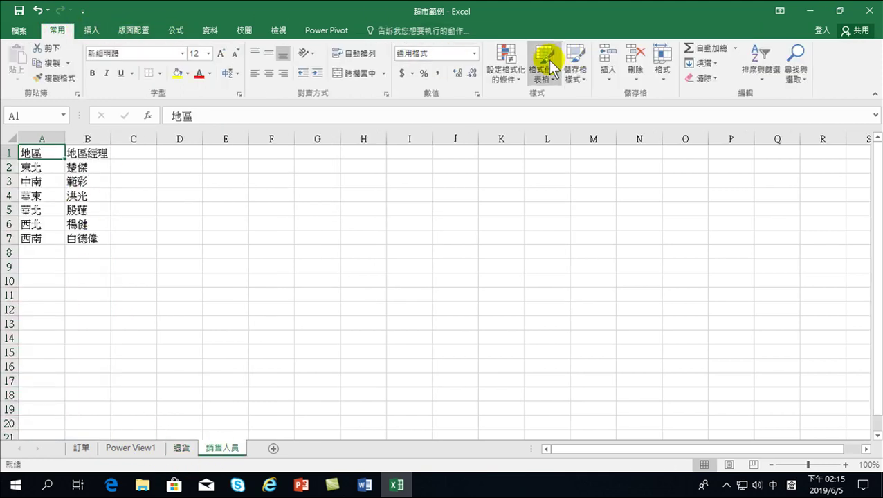
pyautogui.click(544, 65)
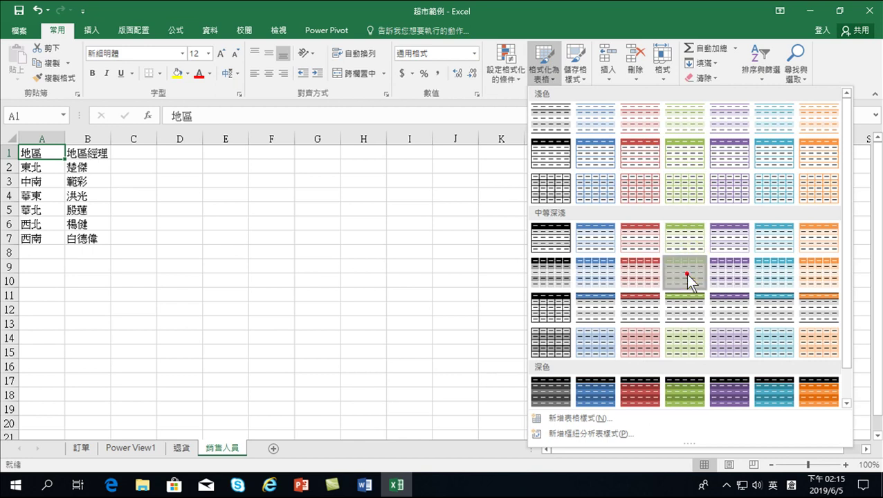
pyautogui.click(688, 277)
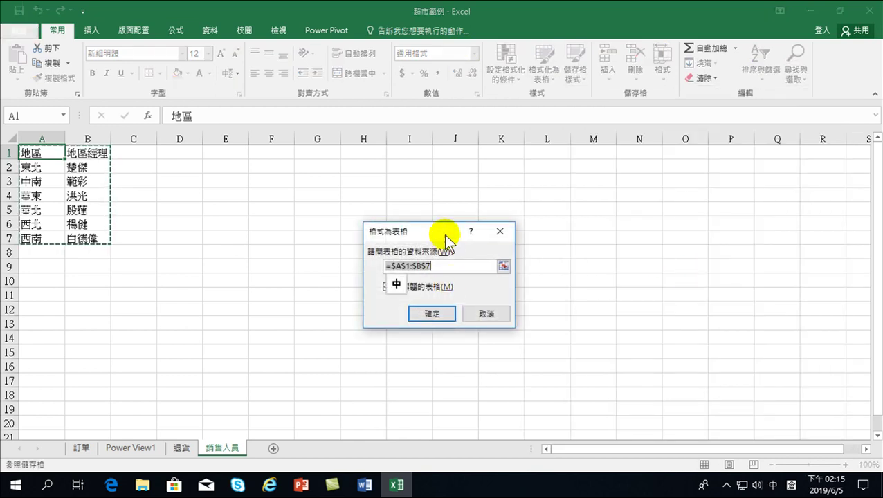
pyautogui.moveTo(443, 231); pyautogui.dragTo(369, 229)
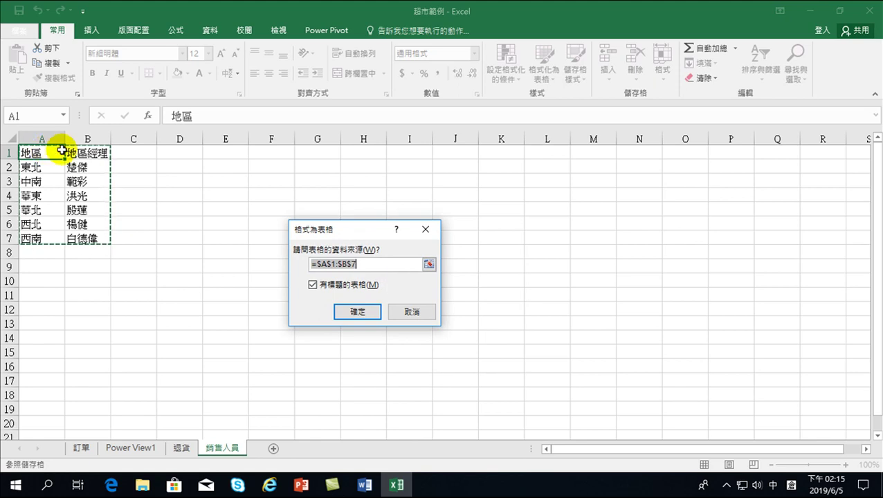
pyautogui.click(371, 311)
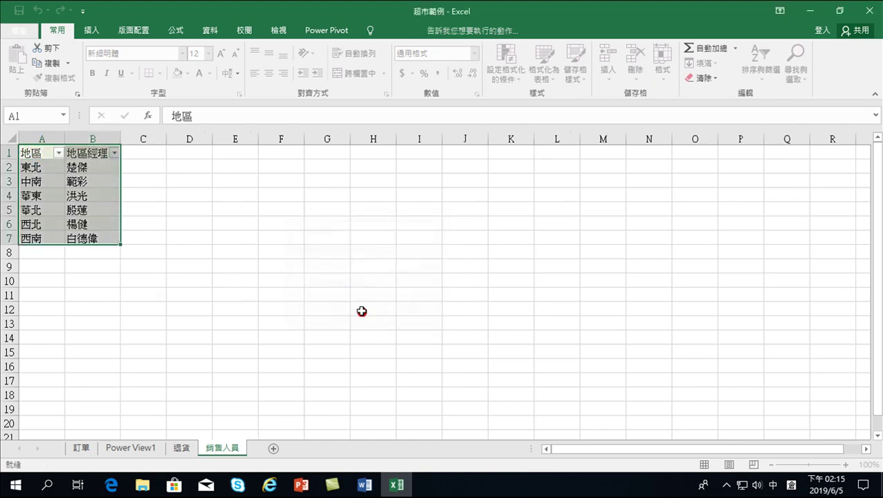
pyautogui.click(35, 63)
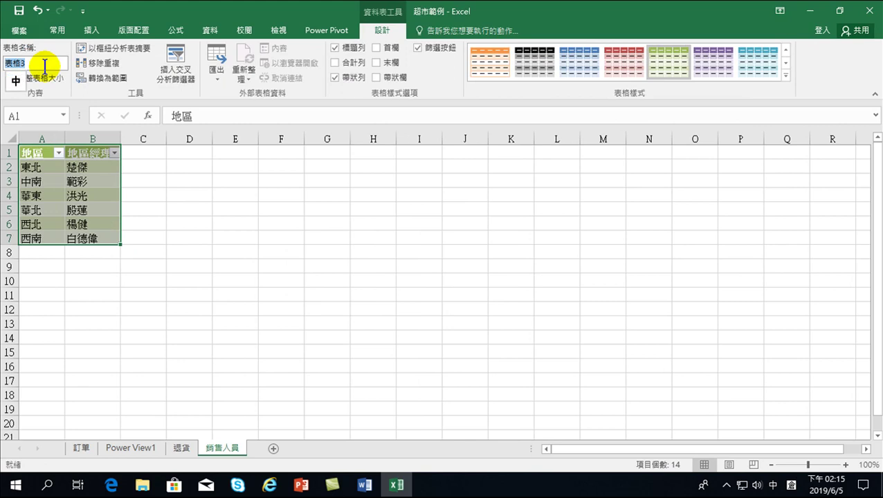
# - Name the table 銷售人員 and go back to the 訂單 sheet
pyautogui.write('銷售')
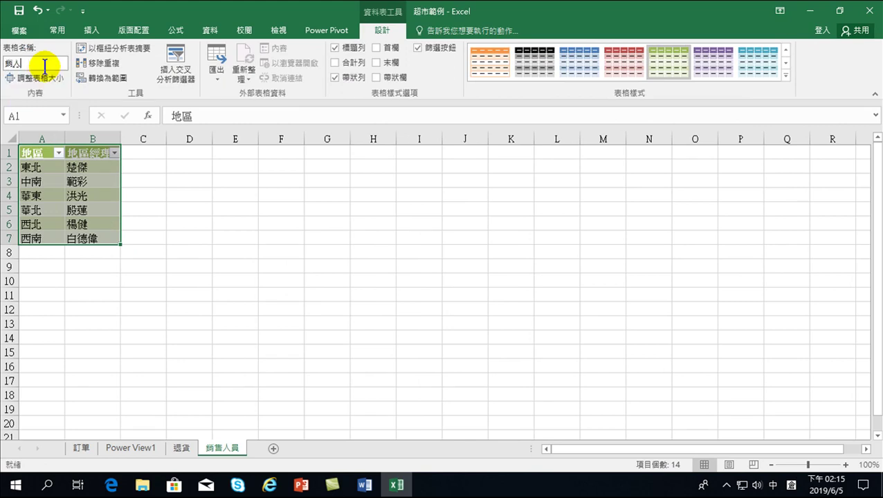
pyautogui.write('人員')
pyautogui.press('shift')
pyautogui.press('Return')
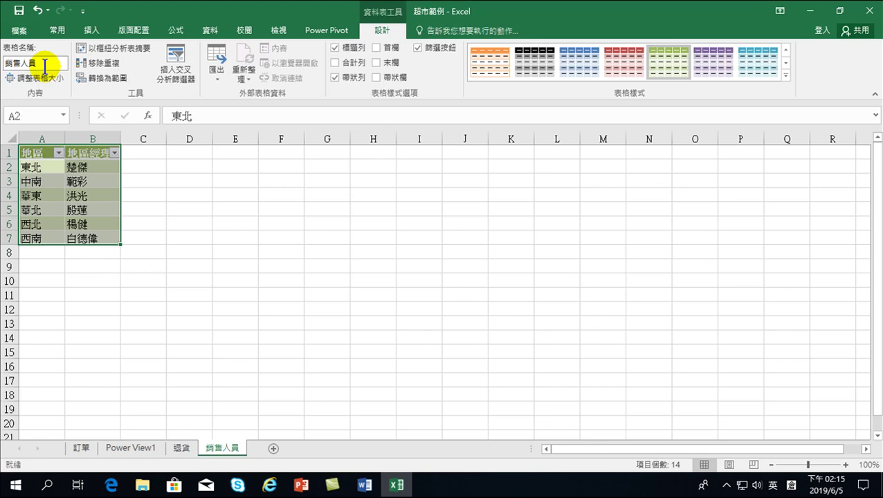
pyautogui.click(77, 206)
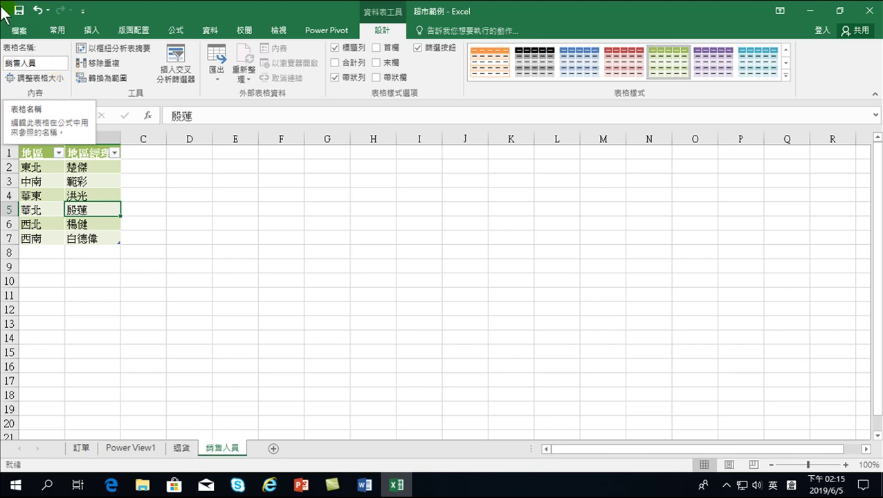
pyautogui.click(81, 448)
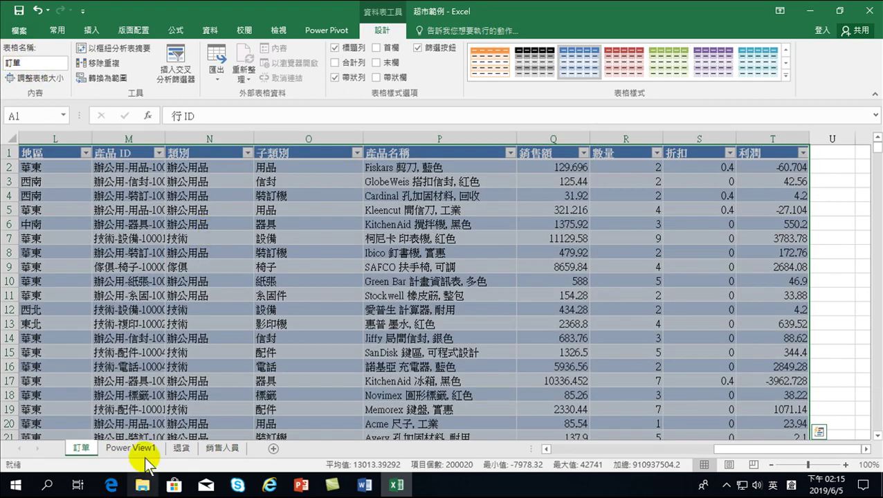
pyautogui.click(181, 447)
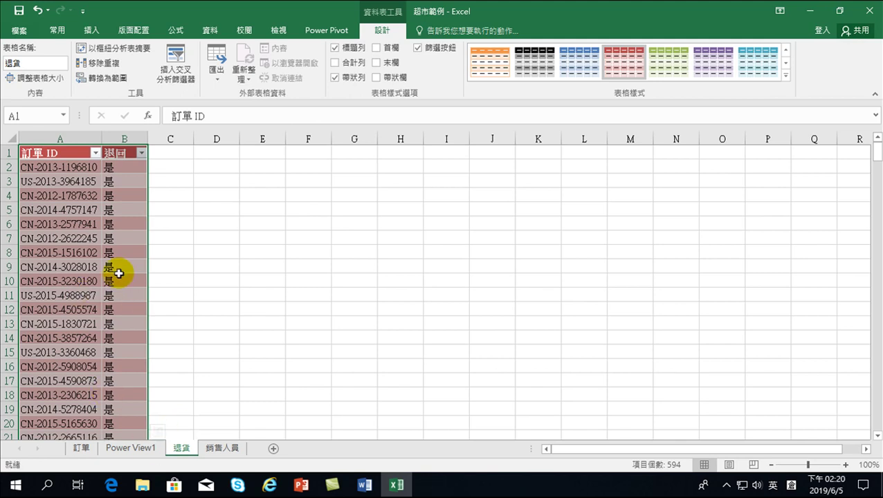
pyautogui.click(95, 257)
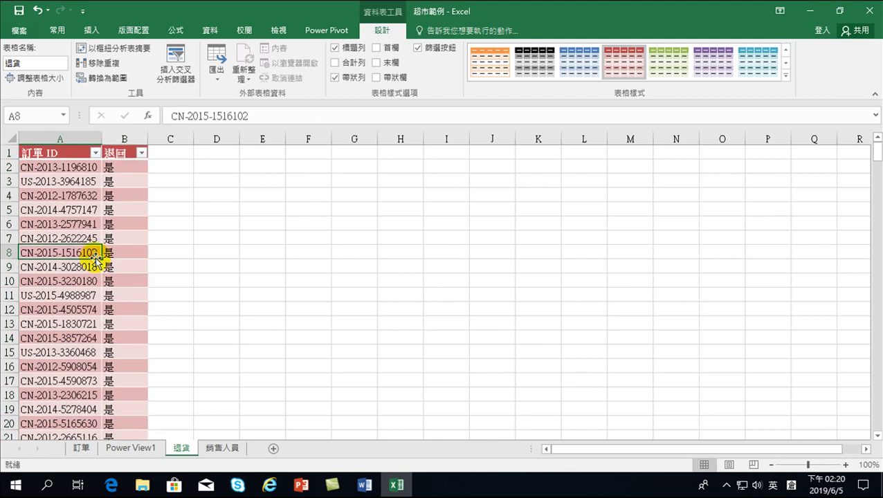
pyautogui.click(80, 448)
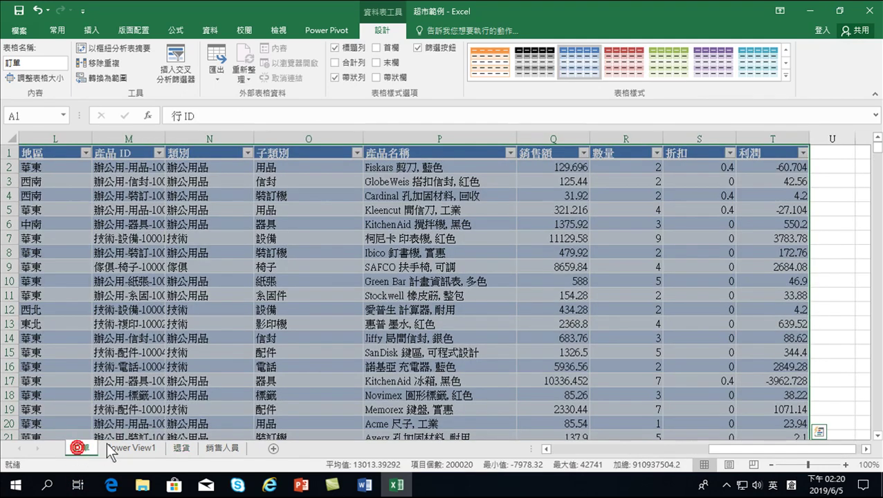
pyautogui.click(180, 450)
pyautogui.click(220, 448)
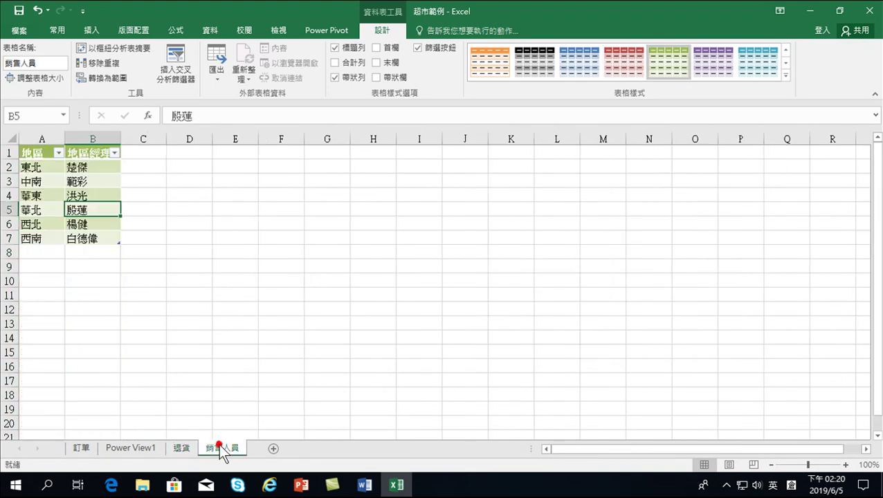
pyautogui.click(81, 448)
pyautogui.click(88, 236)
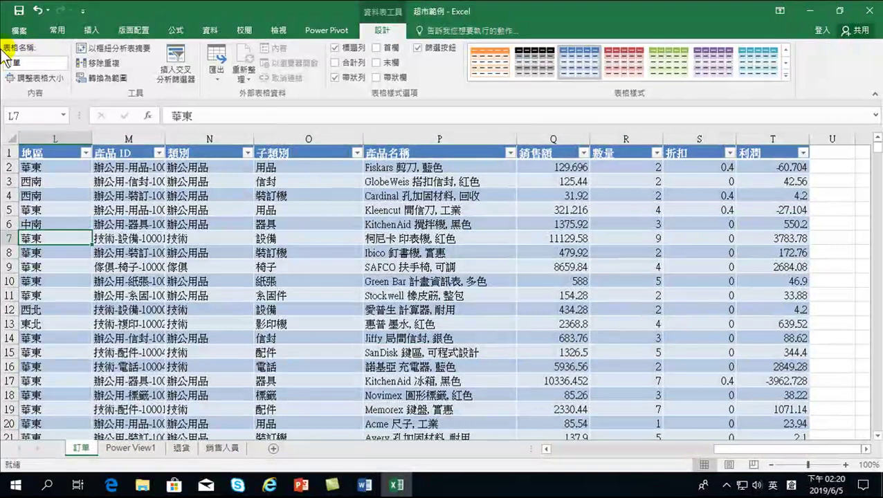
pyautogui.click(181, 449)
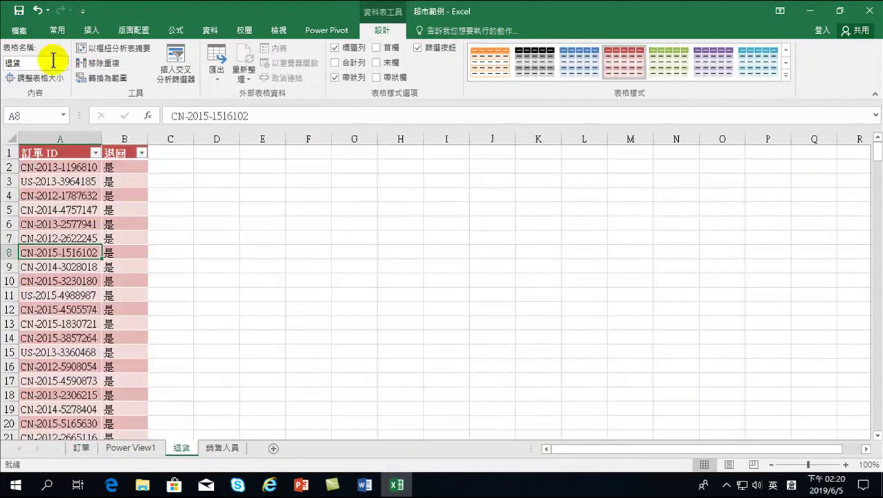
pyautogui.click(218, 450)
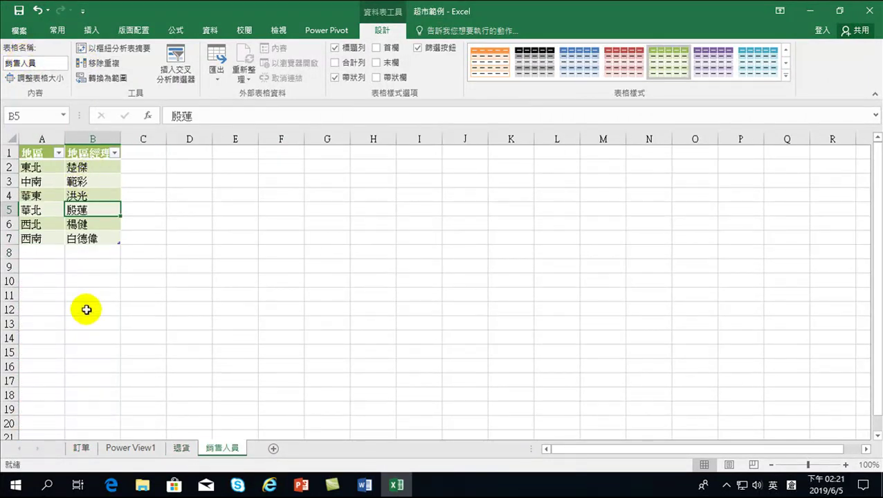
pyautogui.click(82, 446)
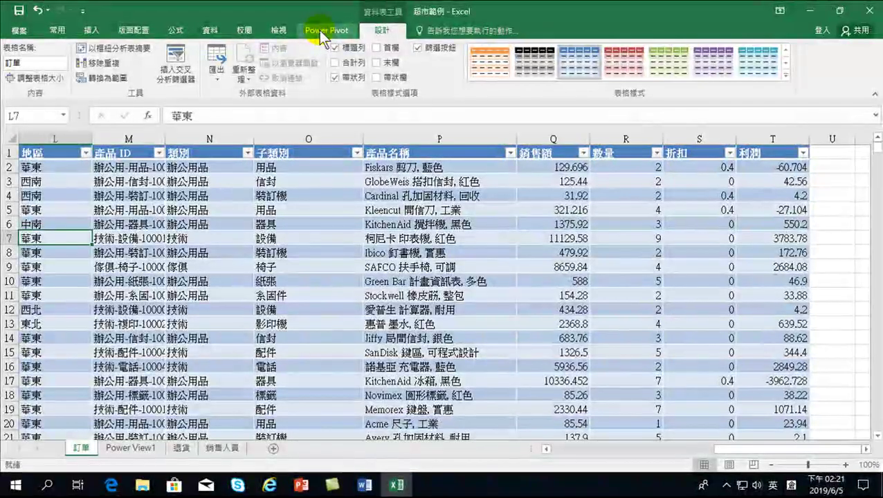
pyautogui.moveTo(726, 449); pyautogui.dragTo(550, 457)
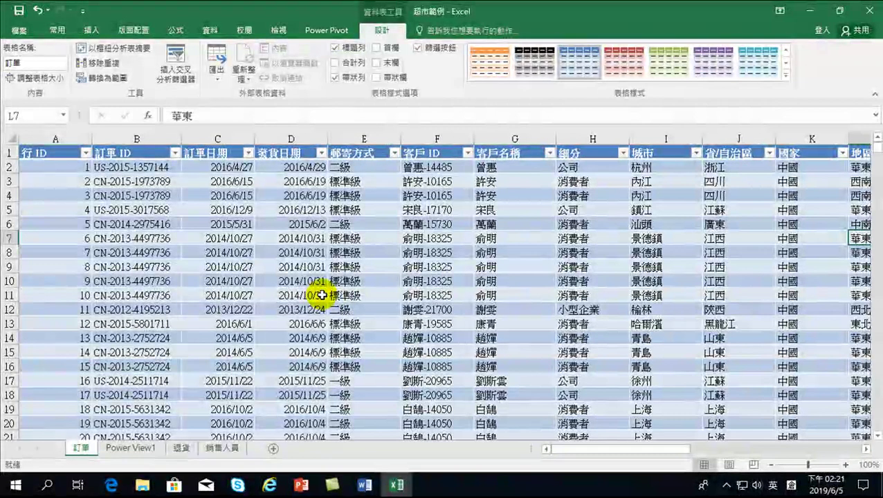
# - Load the 訂單 table's 10,000 records into the Power Pivot data model, then close Power Pivot
pyautogui.click(154, 252)
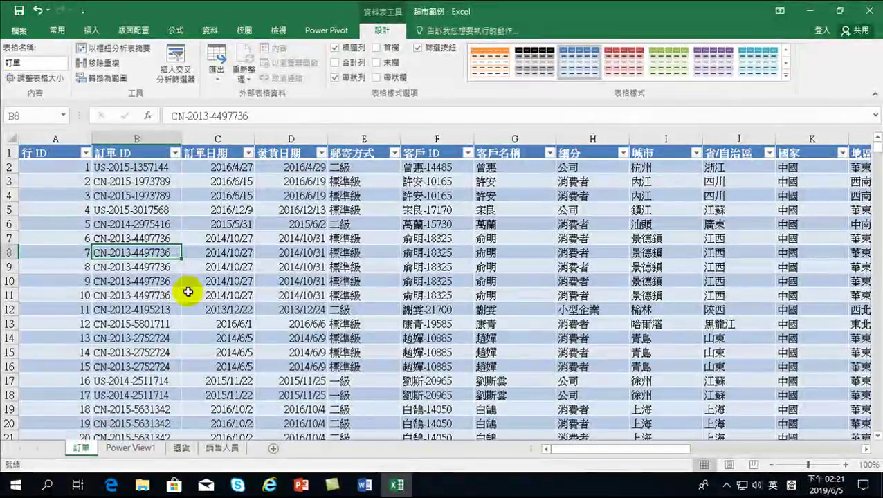
pyautogui.click(325, 31)
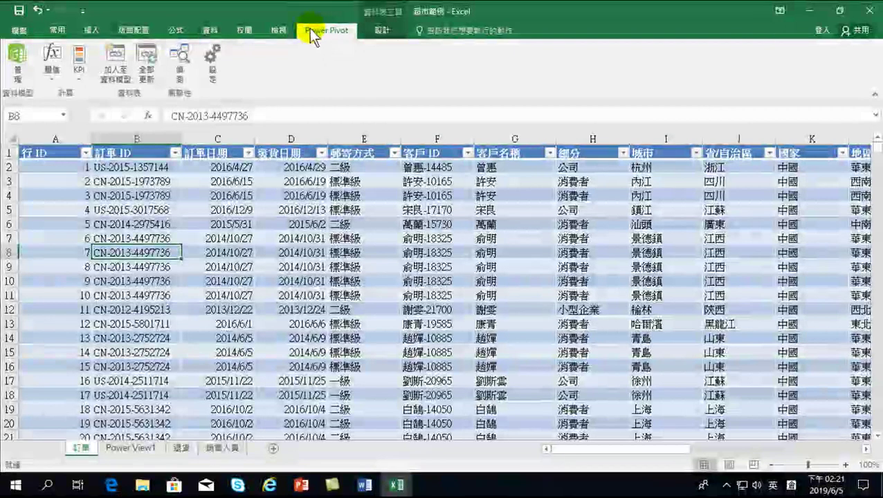
pyautogui.click(325, 31)
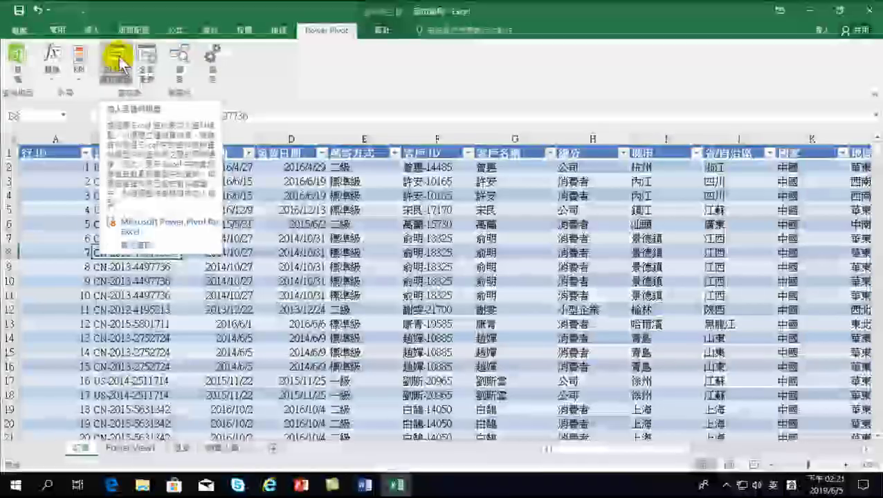
pyautogui.click(121, 66)
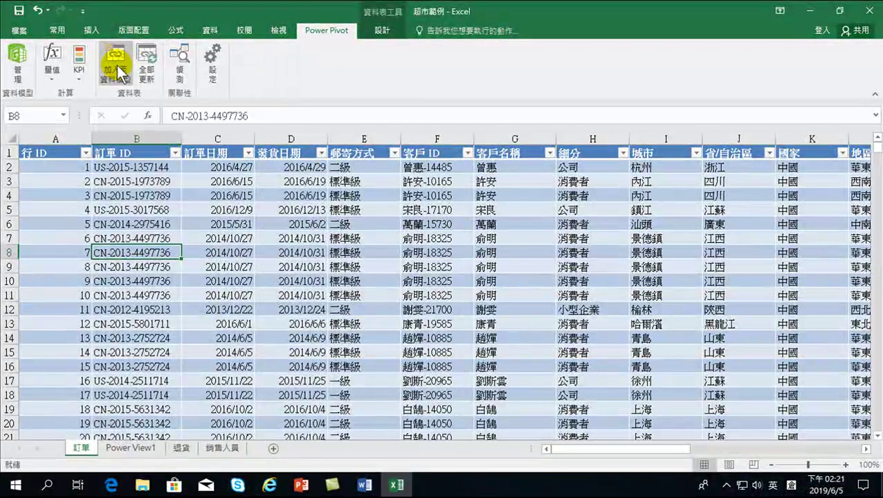
pyautogui.click(116, 65)
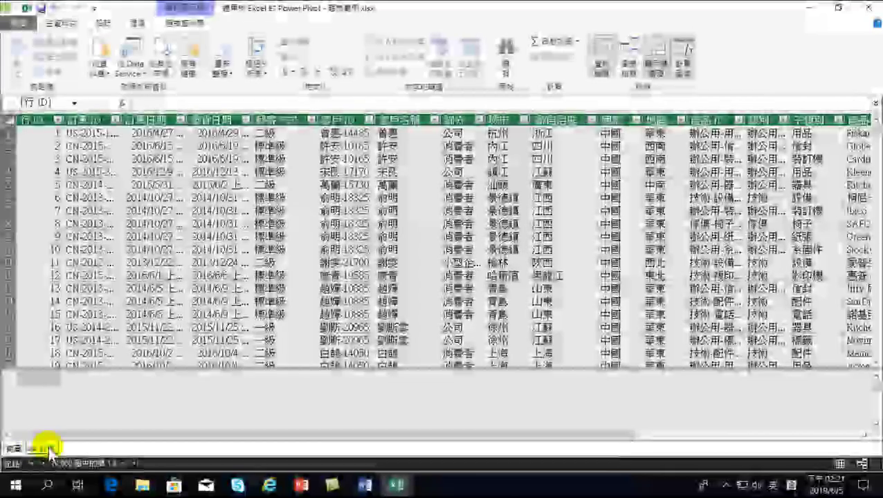
pyautogui.doubleClick(41, 447)
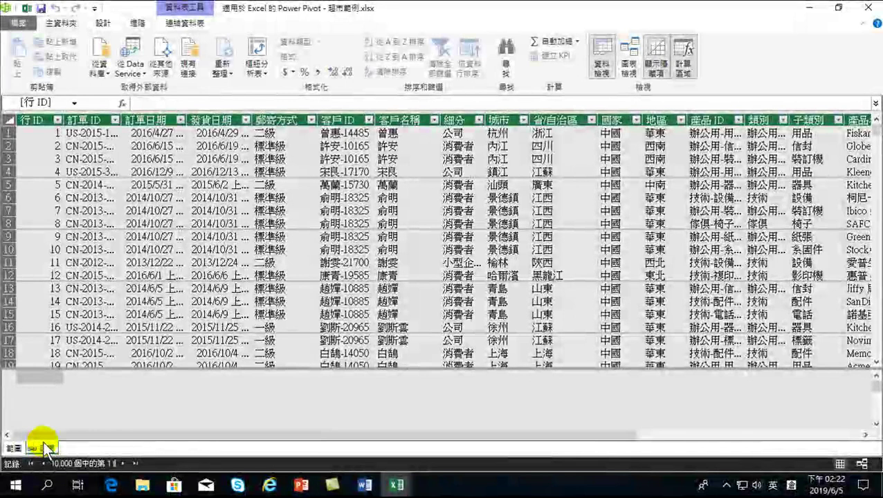
pyautogui.press('Return')
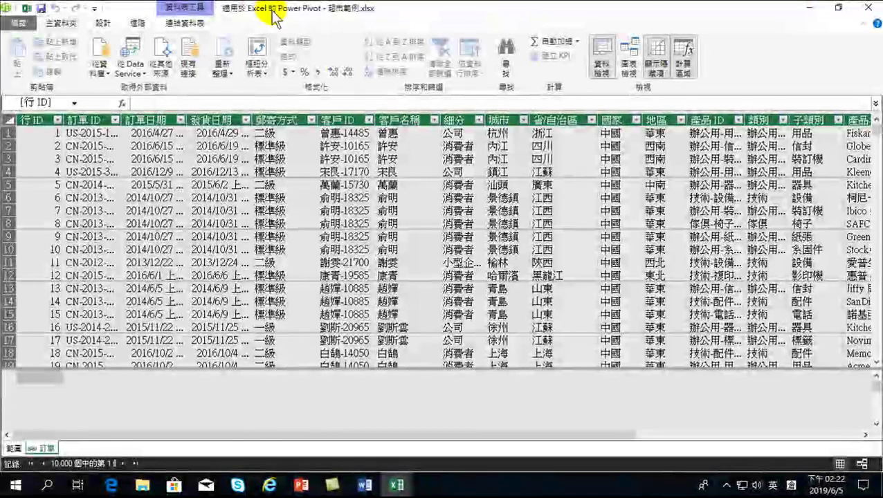
pyautogui.moveTo(269, 13); pyautogui.dragTo(270, 109)
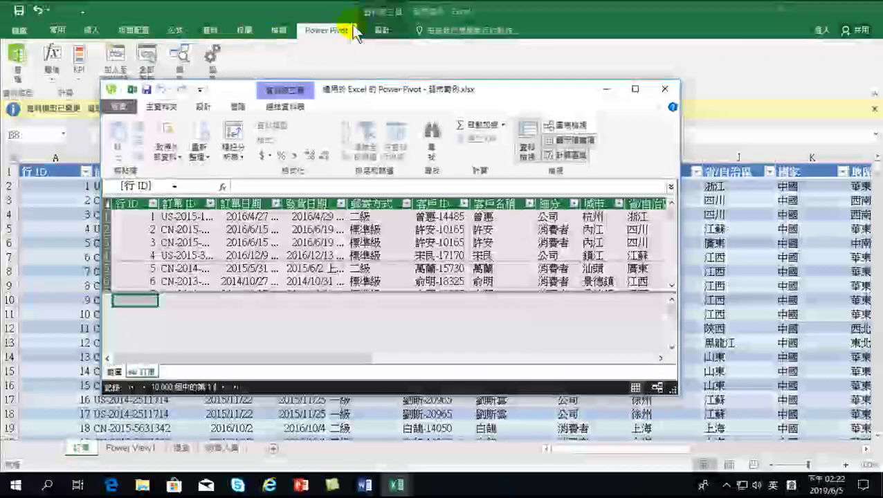
pyautogui.moveTo(339, 90); pyautogui.dragTo(409, 118)
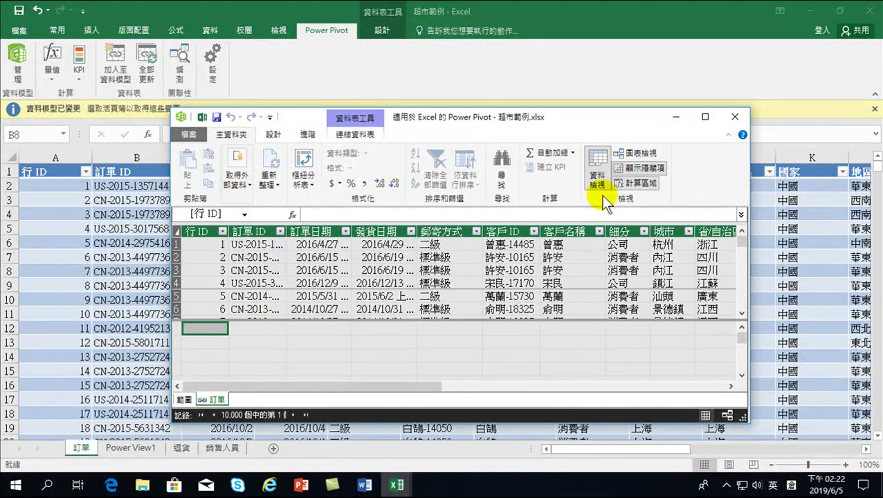
pyautogui.click(738, 114)
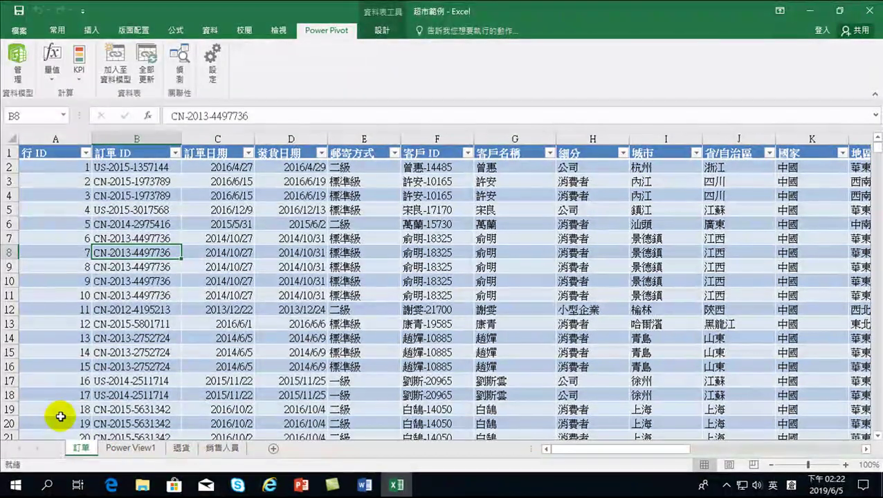
# - Load the 退貨 table's 296 records into the data model and close Power Pivot
pyautogui.click(180, 447)
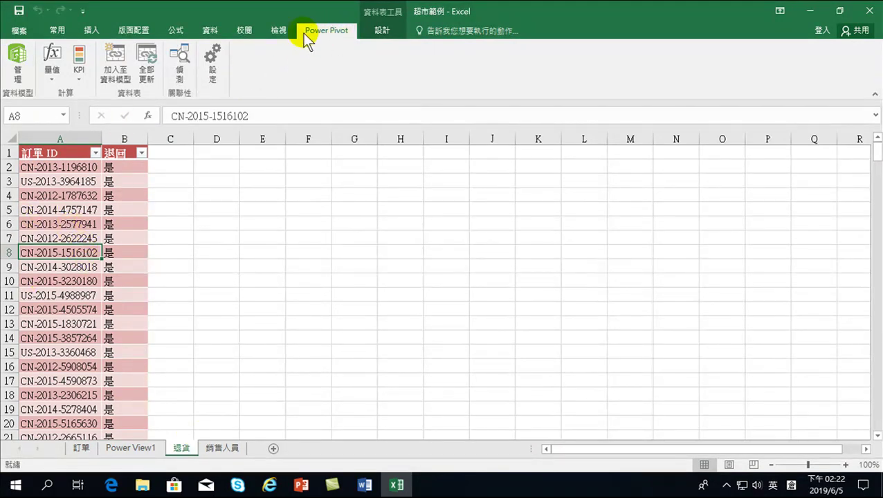
pyautogui.click(114, 61)
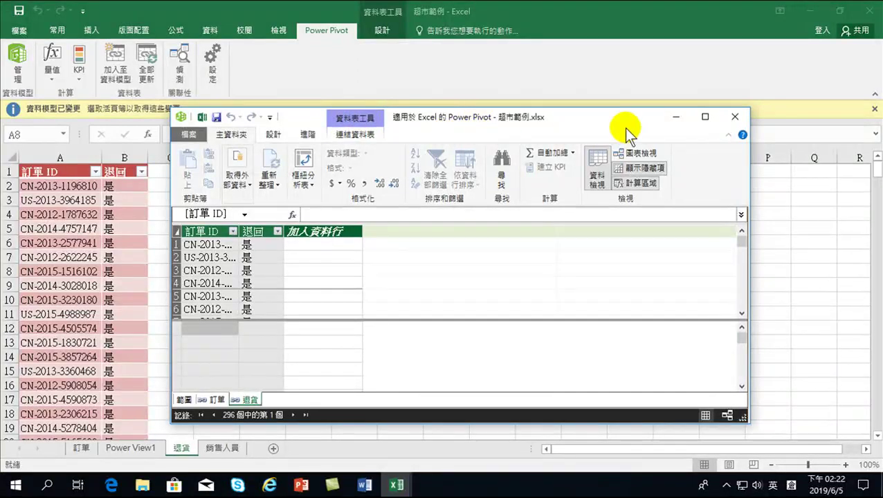
pyautogui.click(735, 117)
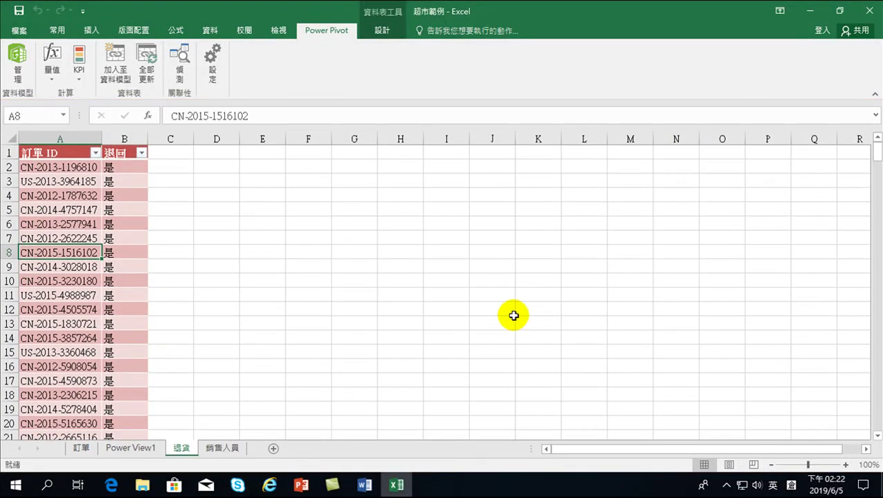
# - Load the 6-record 銷售人員 table into the data model and close Power Pivot
pyautogui.click(223, 448)
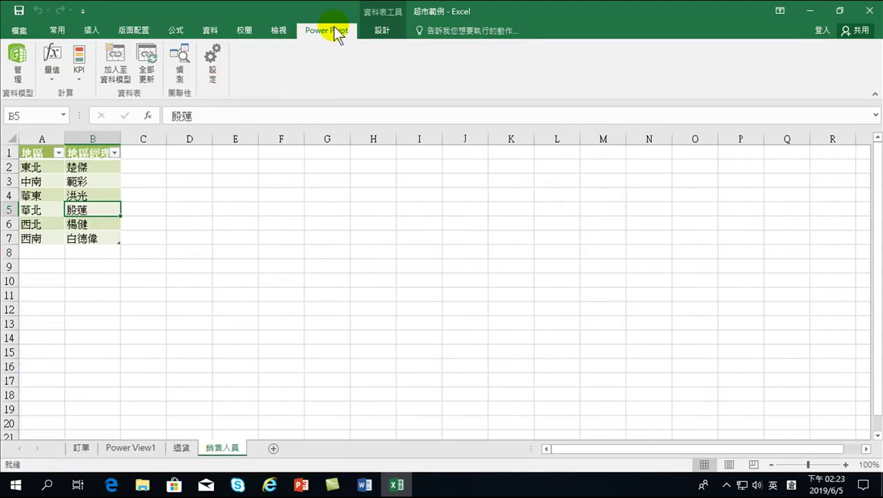
pyautogui.click(109, 59)
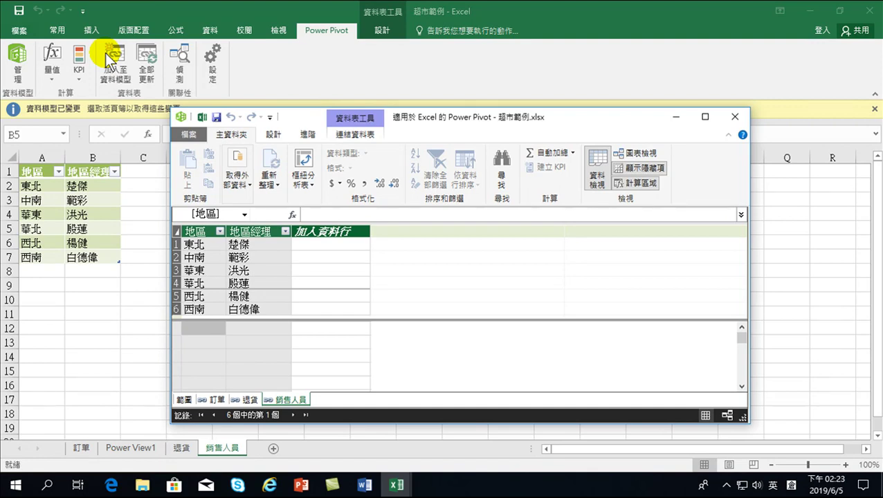
pyautogui.click(734, 116)
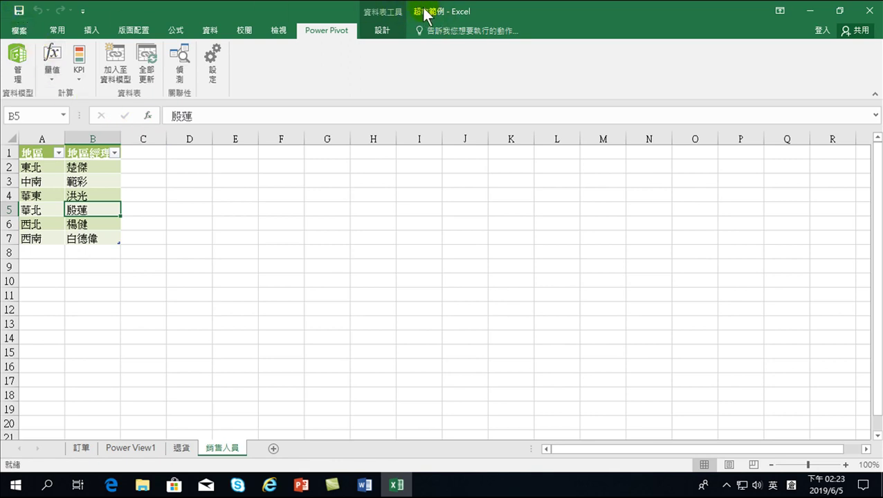
# - Save a copy of the workbook as 超市範例20190605-2 in the 下載 folder
pyautogui.click(17, 33)
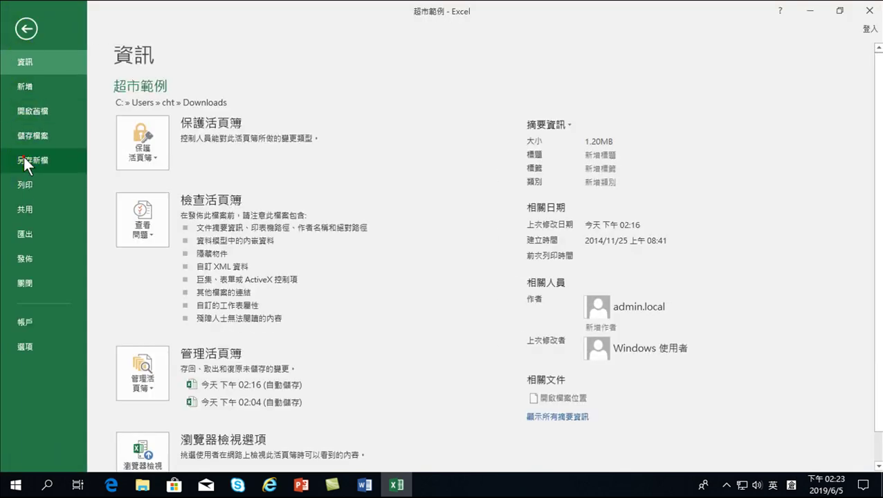
pyautogui.click(23, 159)
pyautogui.click(162, 199)
pyautogui.click(177, 197)
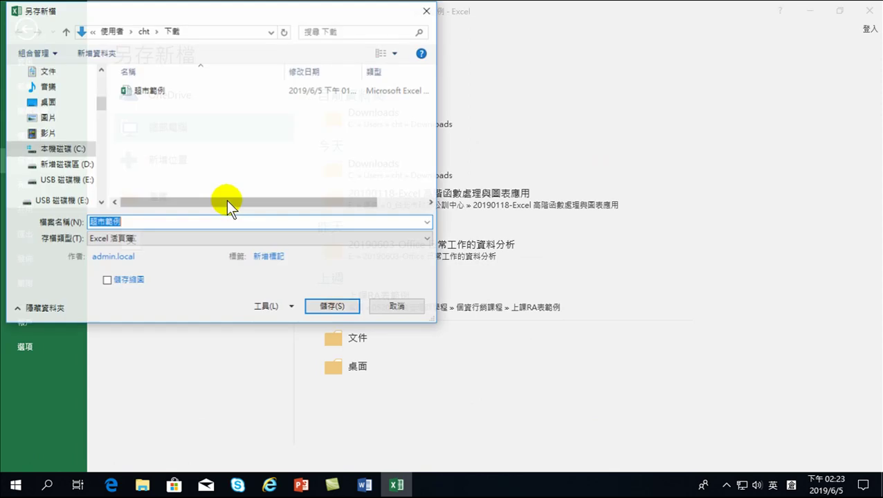
pyautogui.click(143, 223)
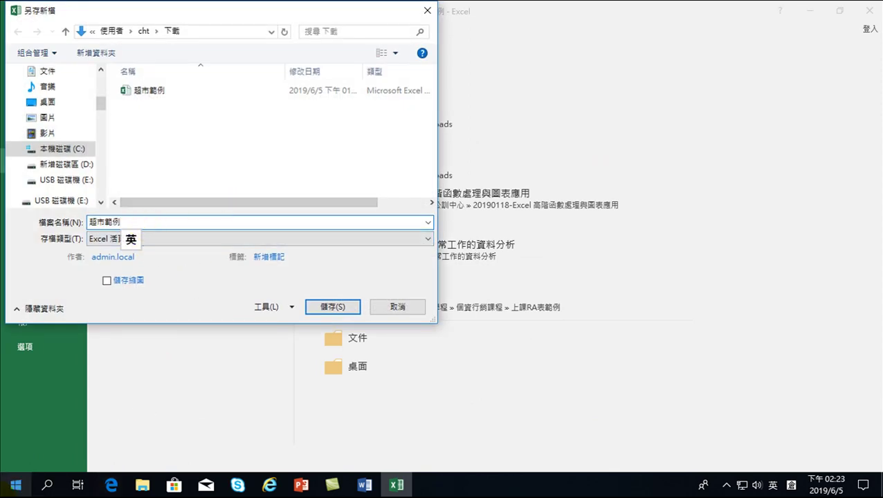
pyautogui.write('20190605-2')
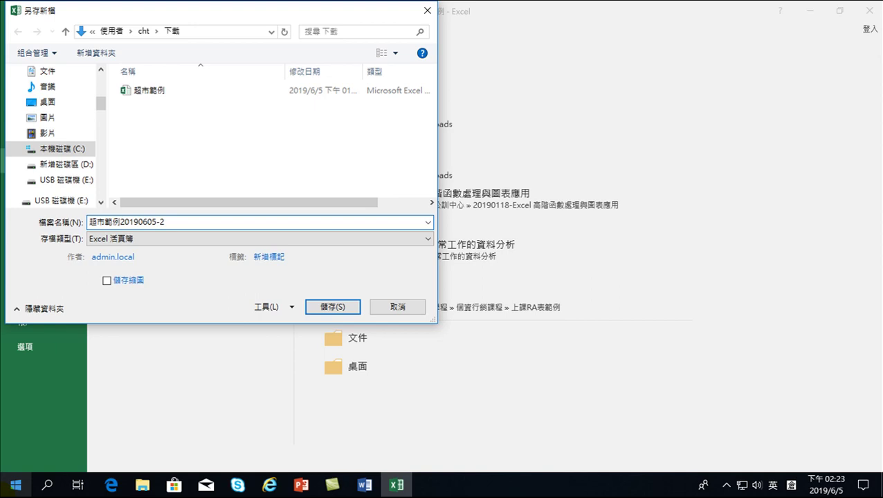
pyautogui.click(335, 308)
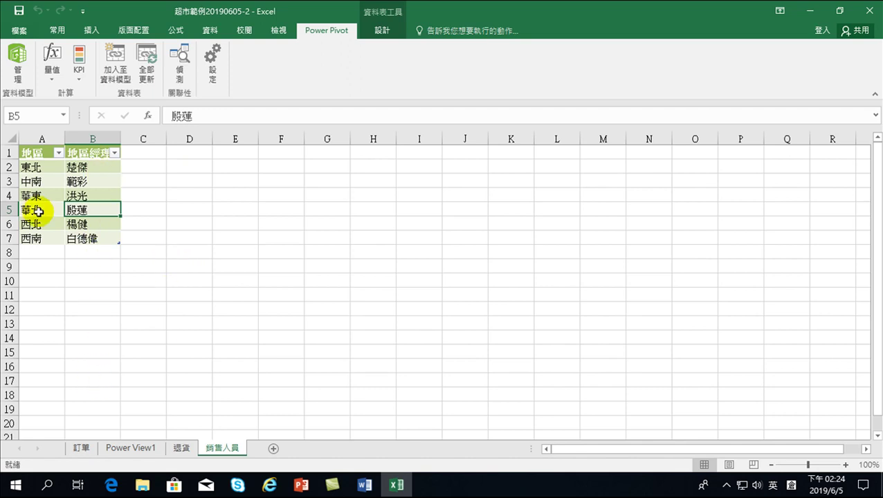
# - Return to the 訂單 sheet and choose Power Pivot's 加入至資料模型 for its table
pyautogui.click(81, 448)
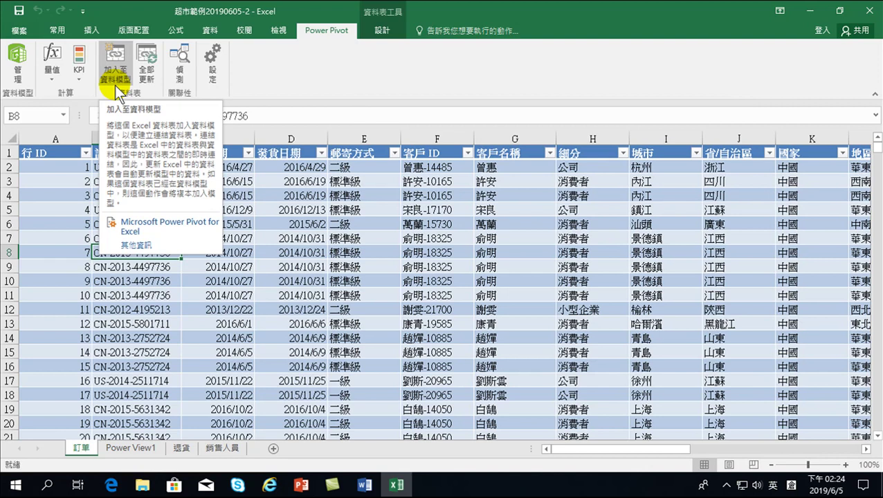
pyautogui.click(116, 84)
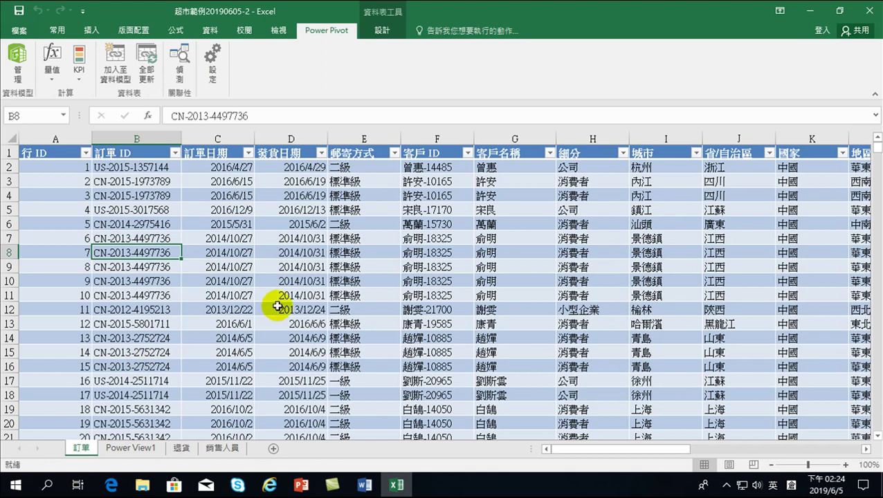
# - Refresh all linked Power Pivot tables with 全部更新, then check 退貨 and return to 訂單
pyautogui.moveTo(877, 147); pyautogui.dragTo(864, 423)
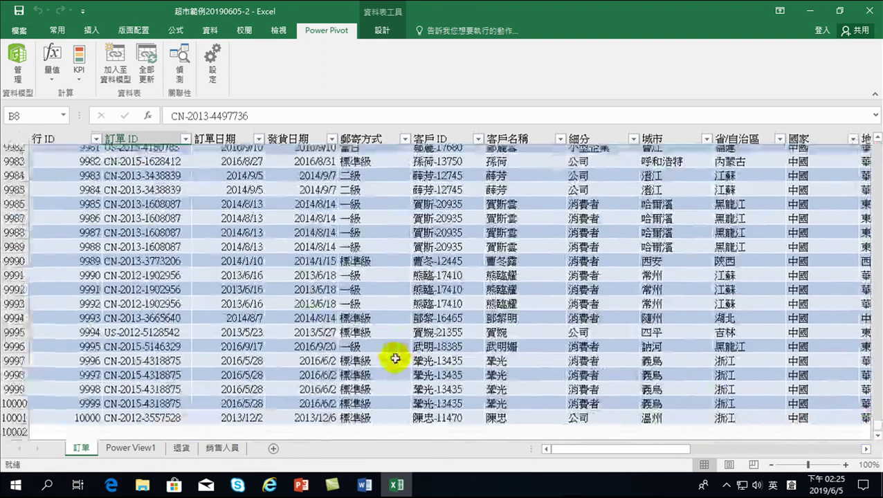
pyautogui.scroll(-3, 395, 354)
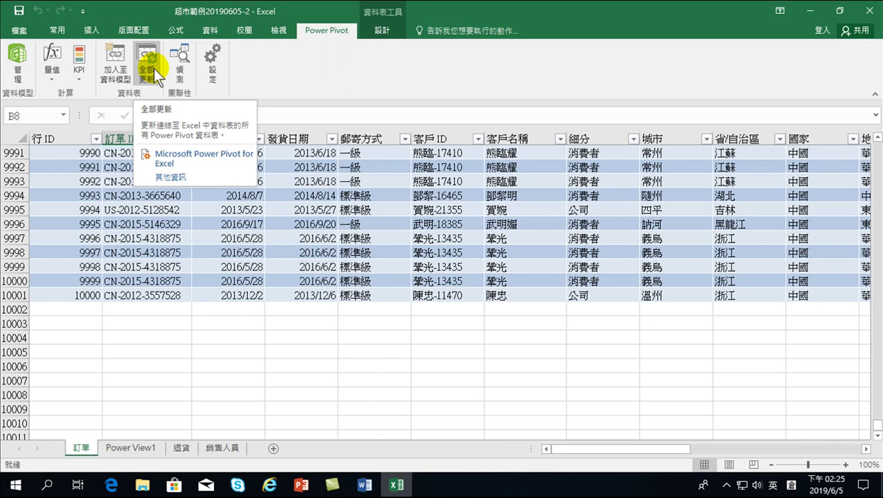
pyautogui.click(153, 69)
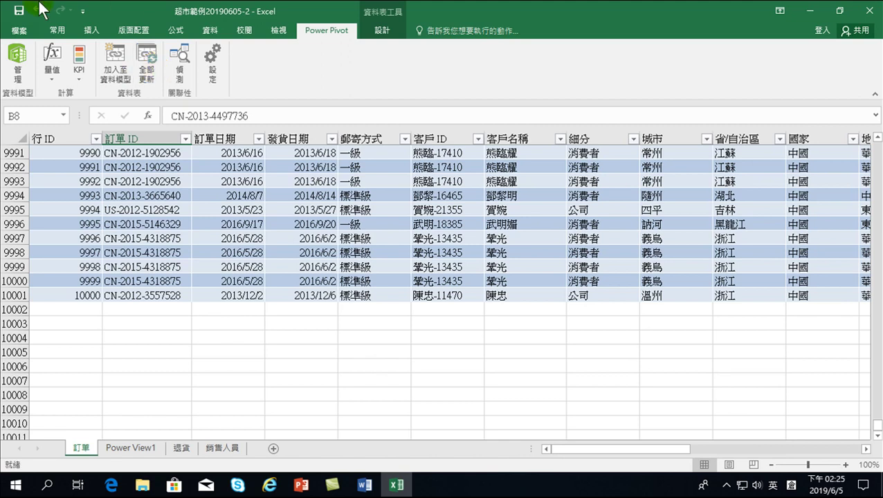
pyautogui.click(168, 229)
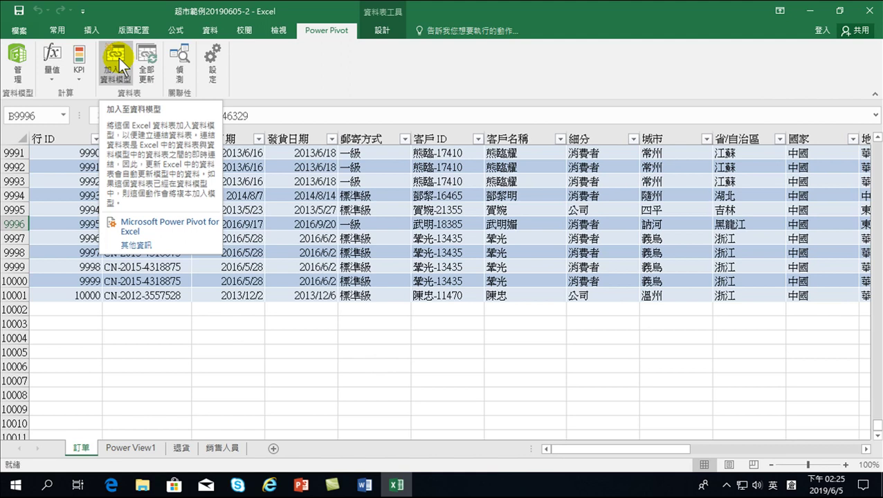
pyautogui.click(183, 448)
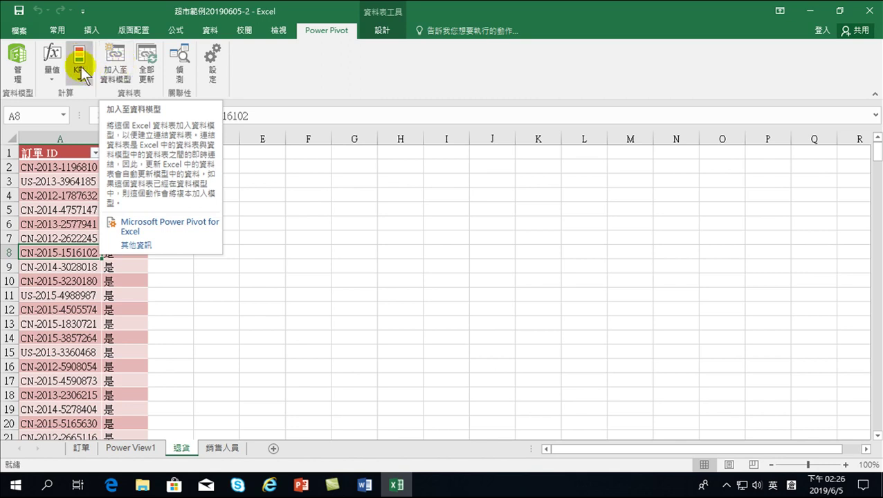
pyautogui.click(88, 446)
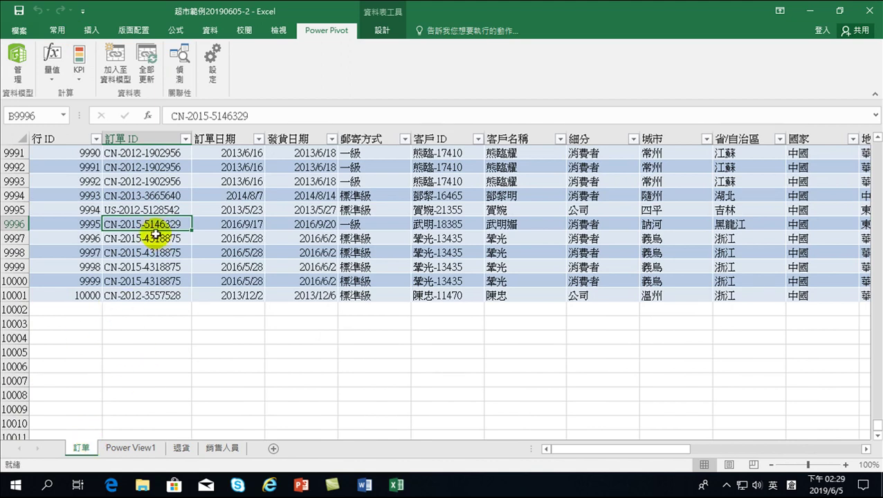
pyautogui.scroll(7, 160, 209)
pyautogui.scroll(4, 161, 215)
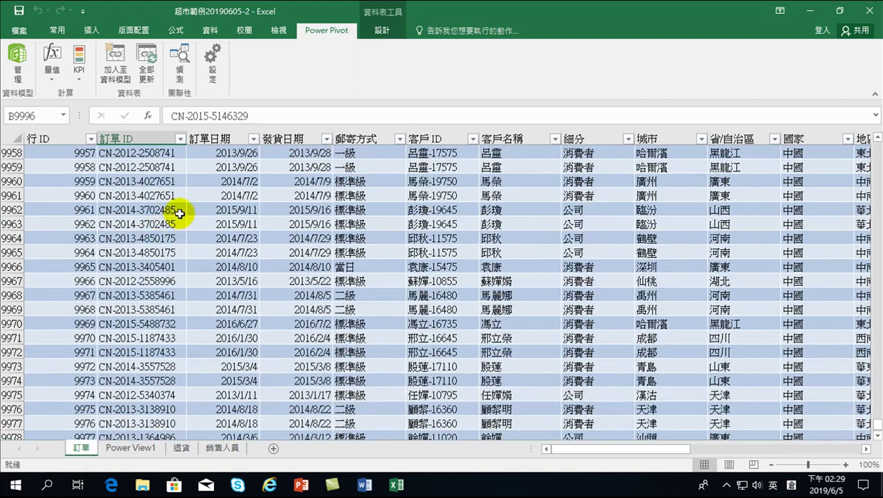
# - Switch to the Power View1 report sheet
pyautogui.click(130, 448)
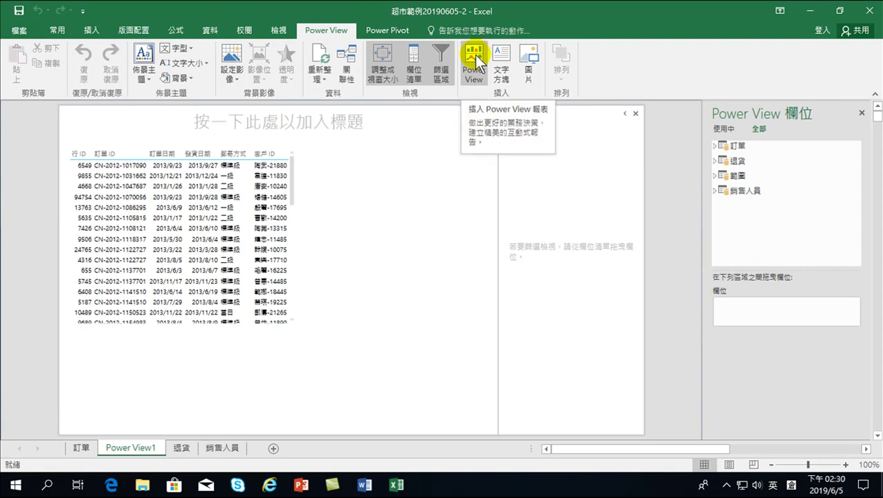
# - Show the Power View commands and field list for the orders table on Power View1
pyautogui.click(208, 31)
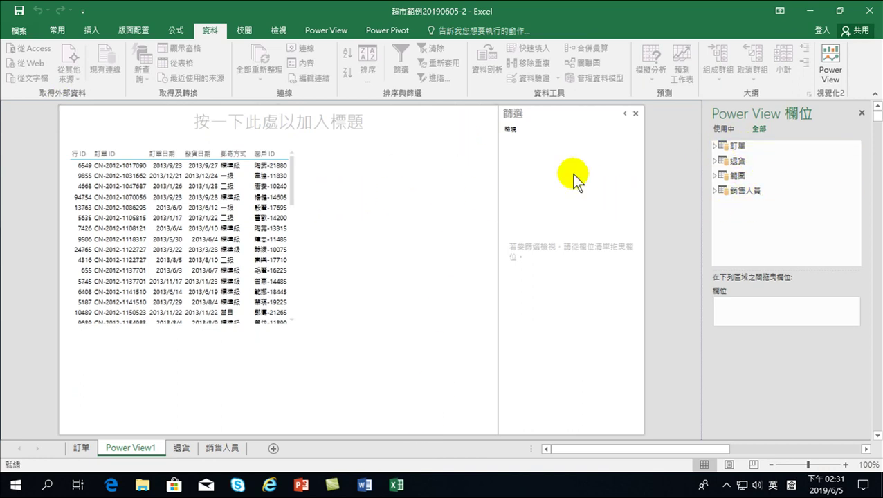
pyautogui.click(196, 201)
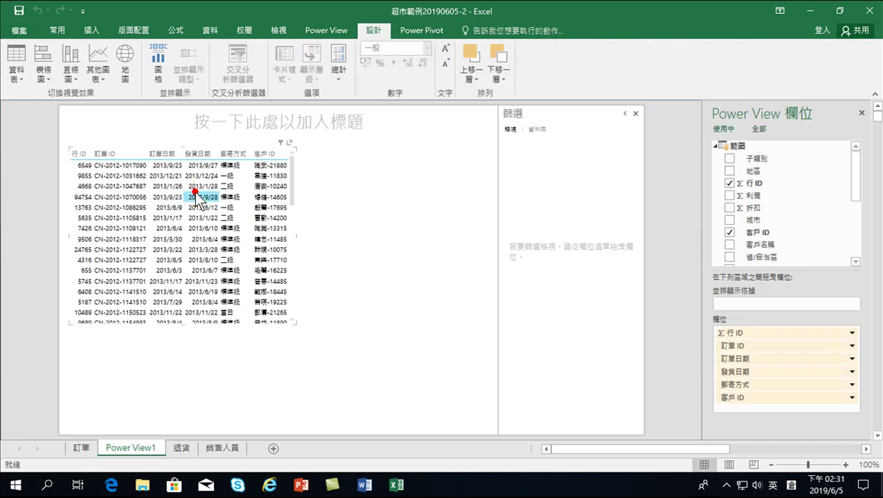
pyautogui.press('Delete')
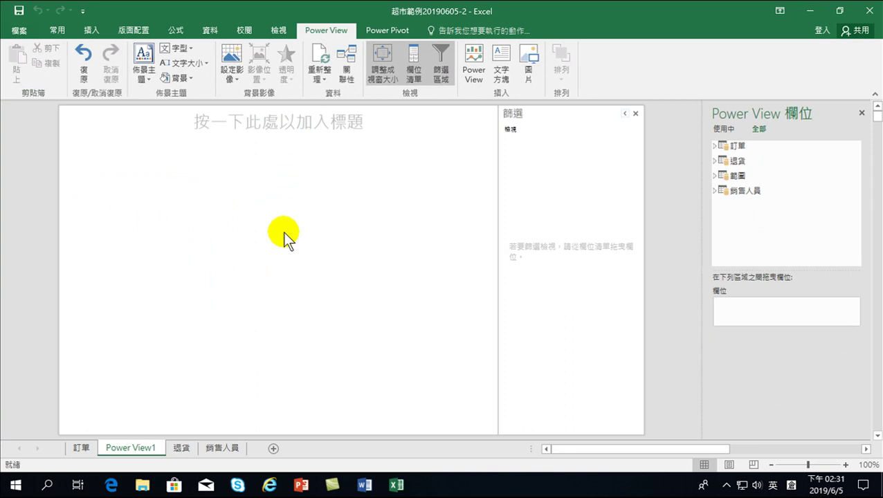
pyautogui.hotkey('ctrl', 'z')
pyautogui.click(389, 225)
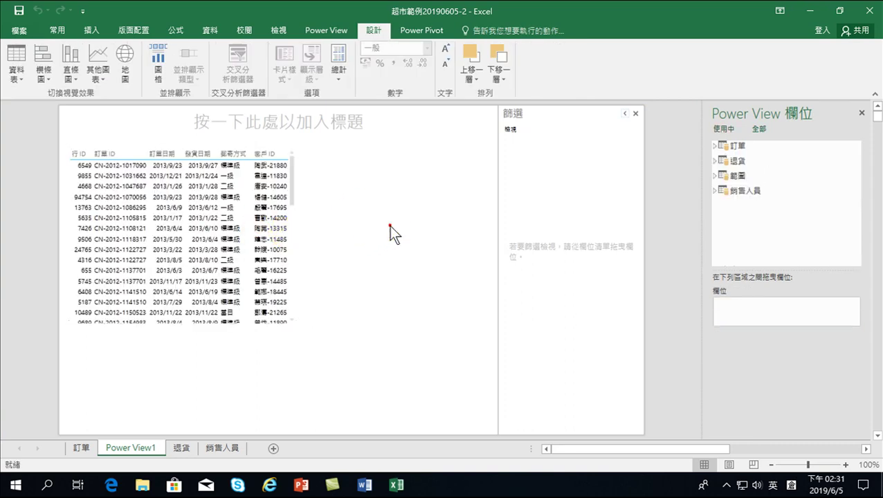
pyautogui.click(417, 219)
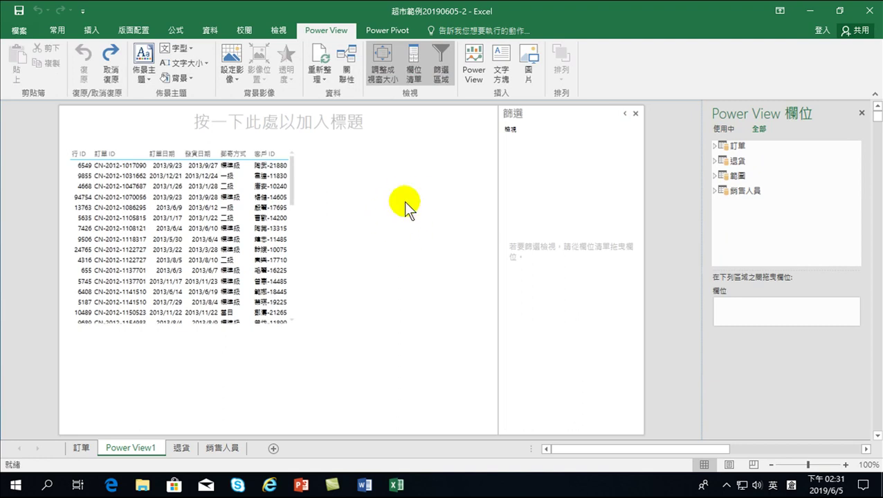
pyautogui.click(171, 216)
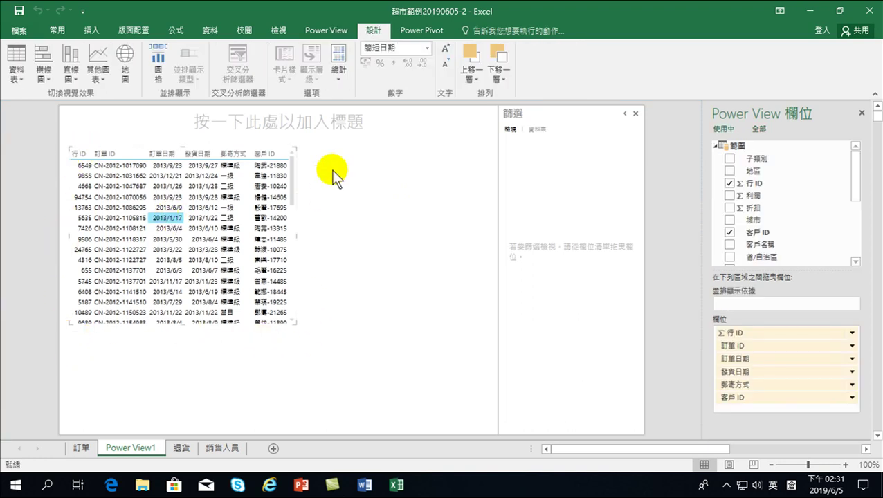
# - Delete the existing orders table, leaving the Power View1 canvas empty
pyautogui.press('Delete')
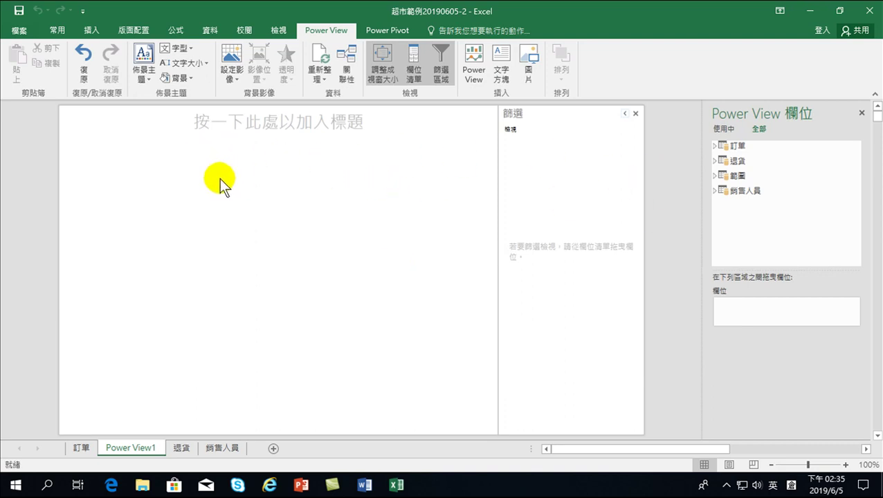
# - Expand the 訂單 fields and add 訂單日期 to the canvas as a table
pyautogui.click(714, 146)
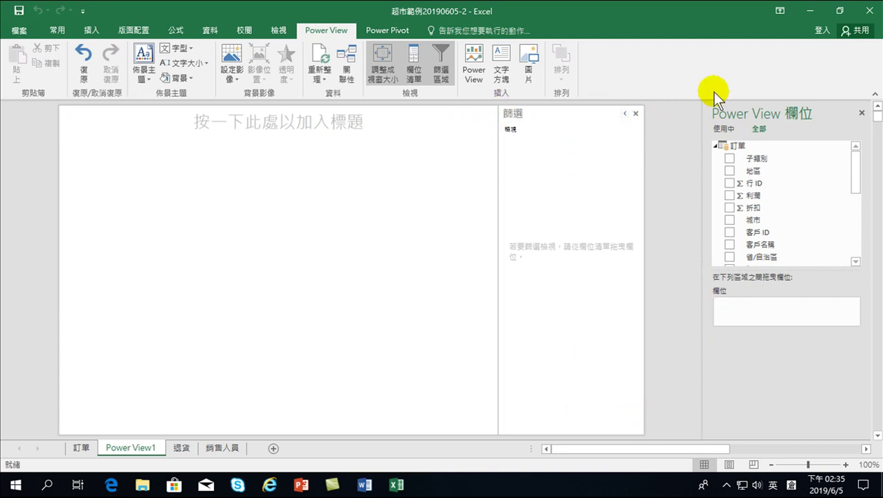
pyautogui.click(715, 146)
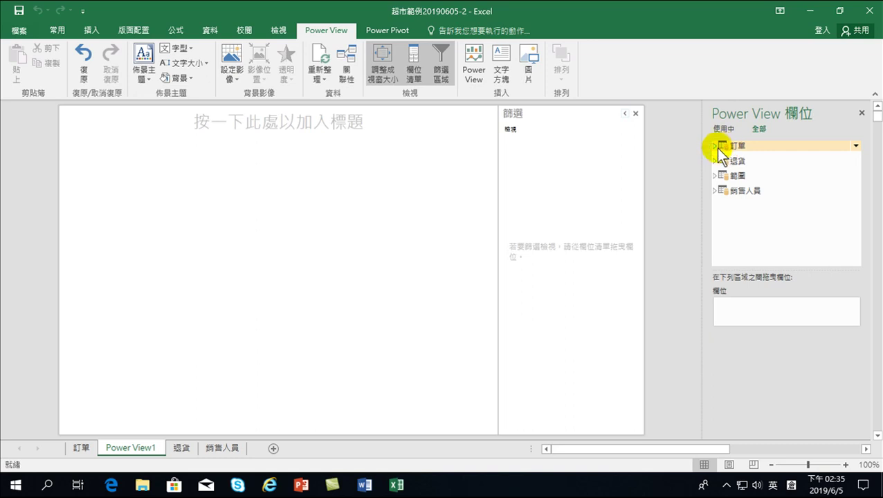
pyautogui.click(715, 146)
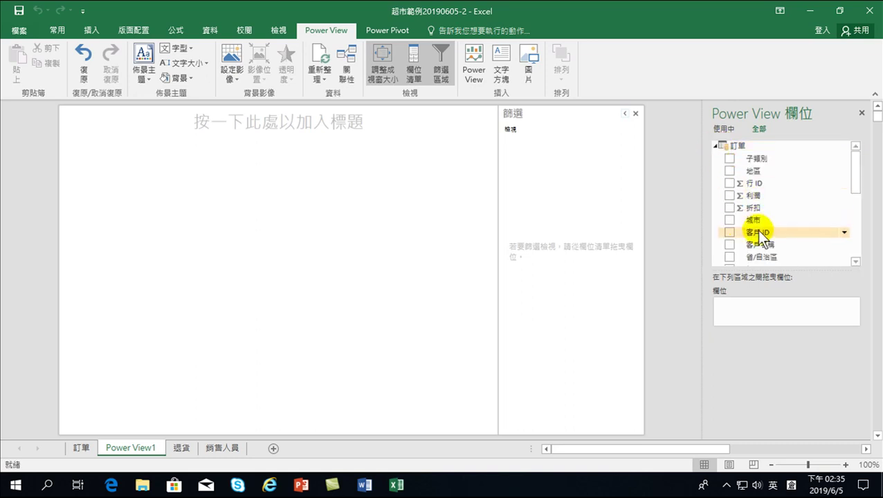
pyautogui.scroll(-1, 778, 242)
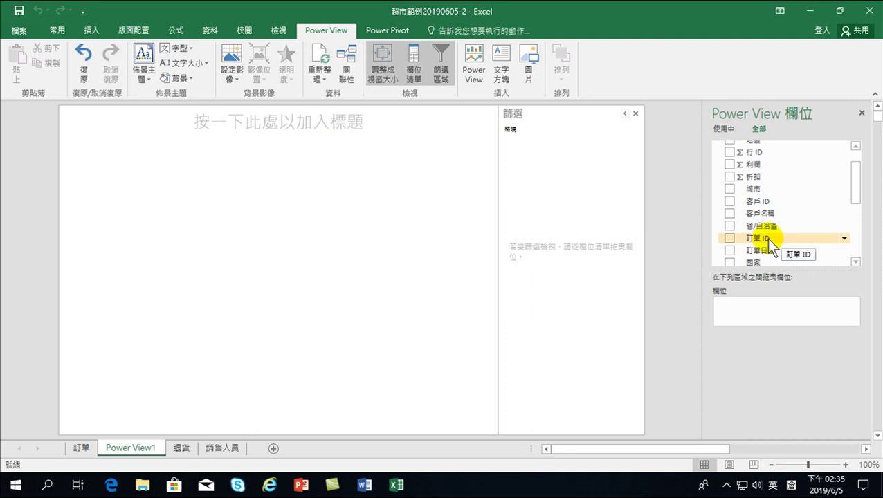
pyautogui.scroll(-1, 766, 238)
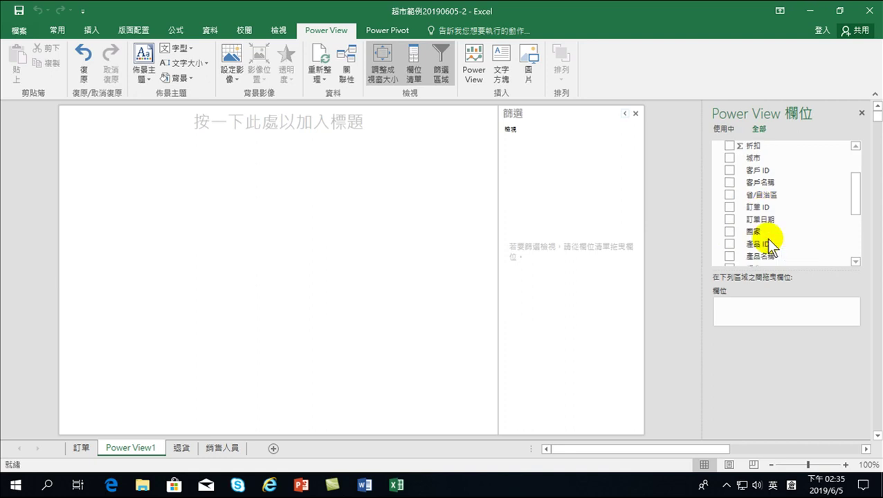
pyautogui.click(728, 219)
# - Add 利潤 as a summed profit column beside 訂單日期
pyautogui.scroll(-2, 772, 211)
pyautogui.scroll(-1, 773, 211)
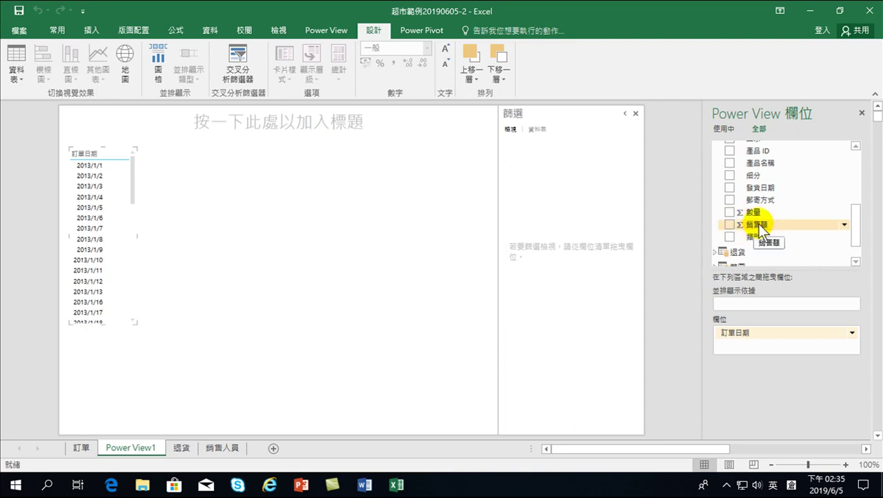
pyautogui.scroll(2, 761, 222)
pyautogui.scroll(2, 761, 219)
pyautogui.scroll(2, 762, 218)
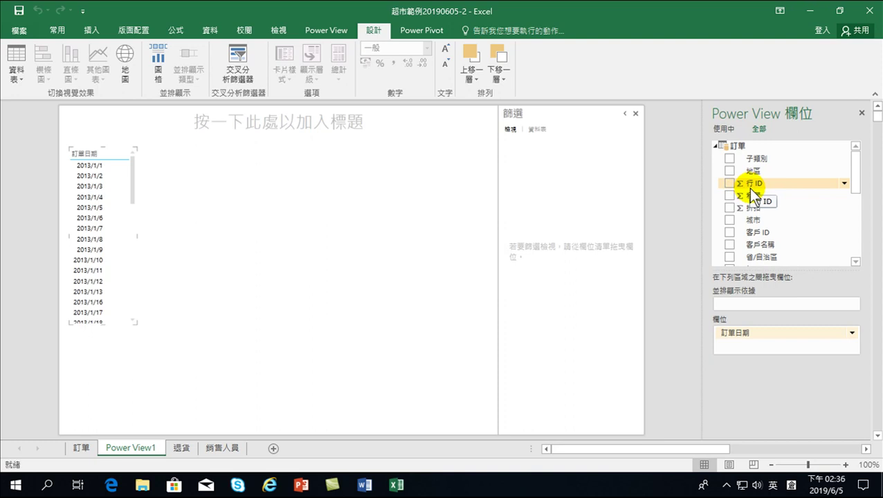
pyautogui.click(729, 195)
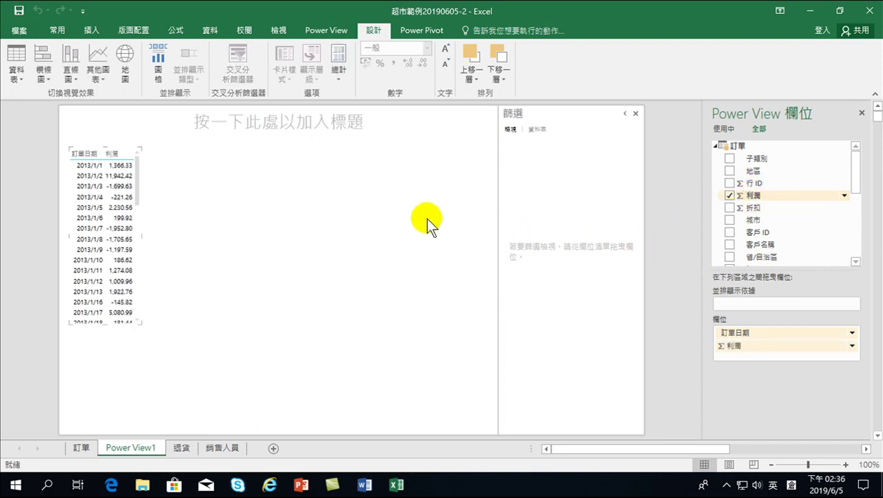
pyautogui.moveTo(104, 166)
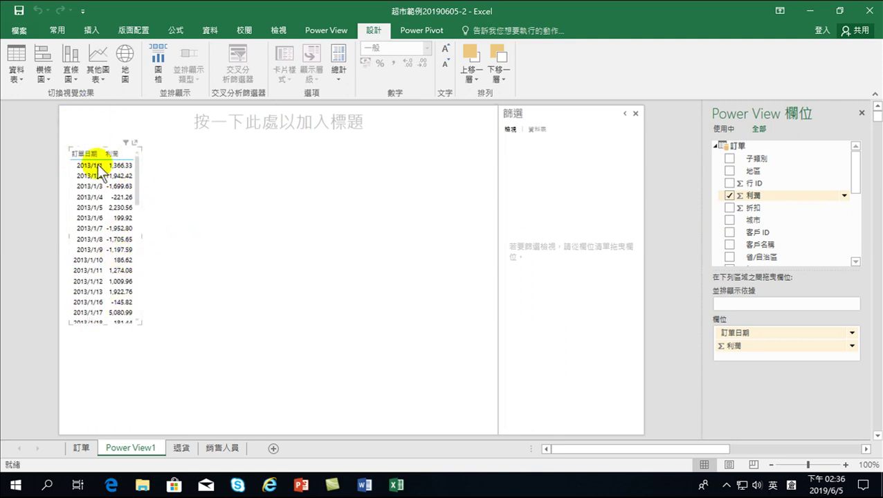
pyautogui.click(71, 75)
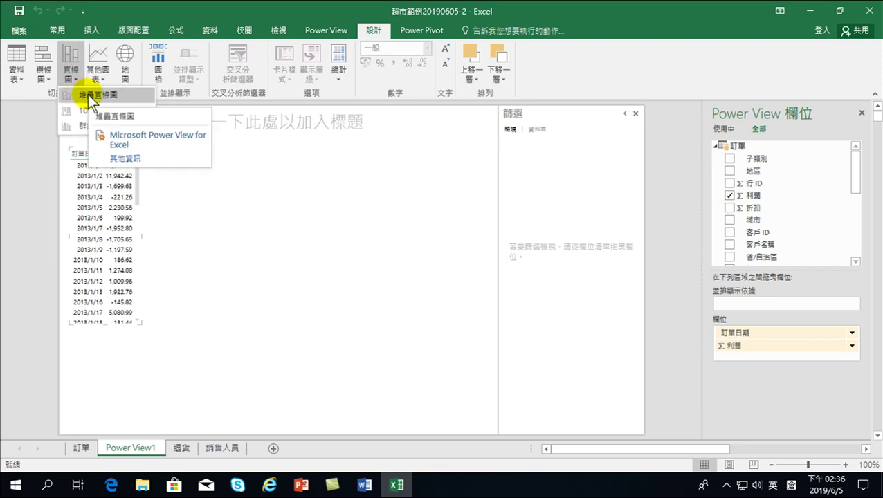
# - Convert the date-and-profit table to a clustered column chart and enlarge it across the canvas
pyautogui.click(82, 124)
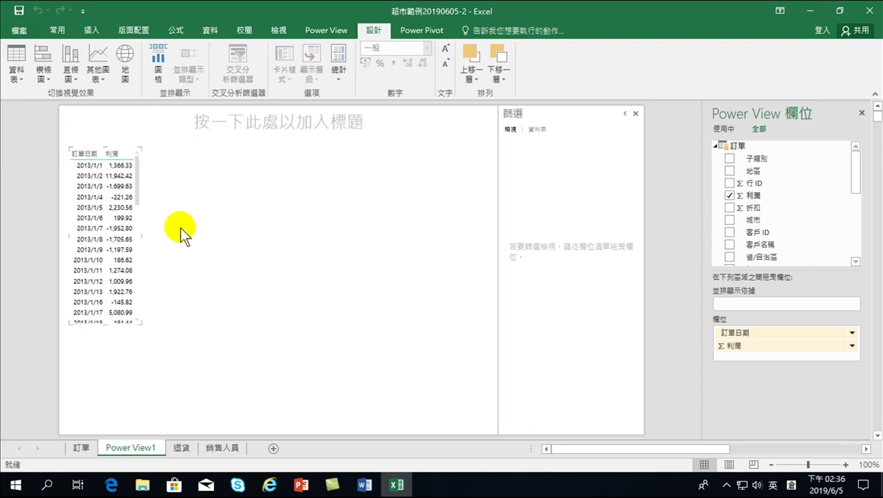
pyautogui.moveTo(139, 324); pyautogui.dragTo(469, 403)
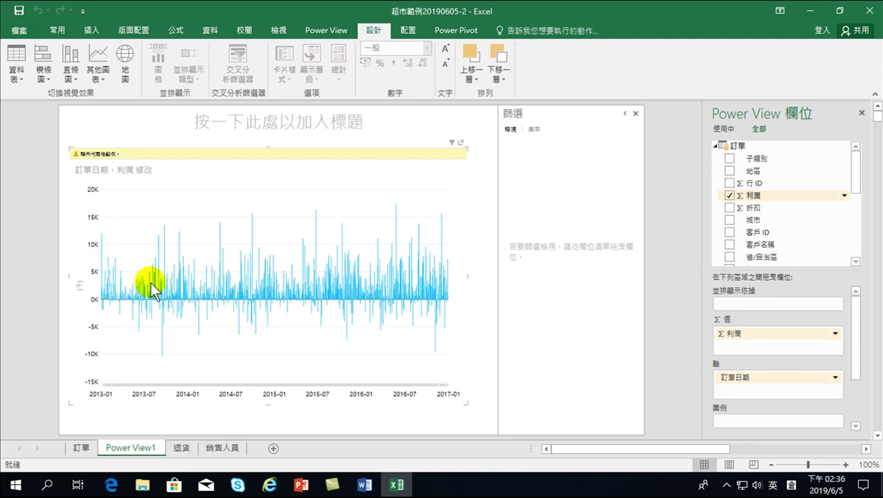
pyautogui.click(836, 378)
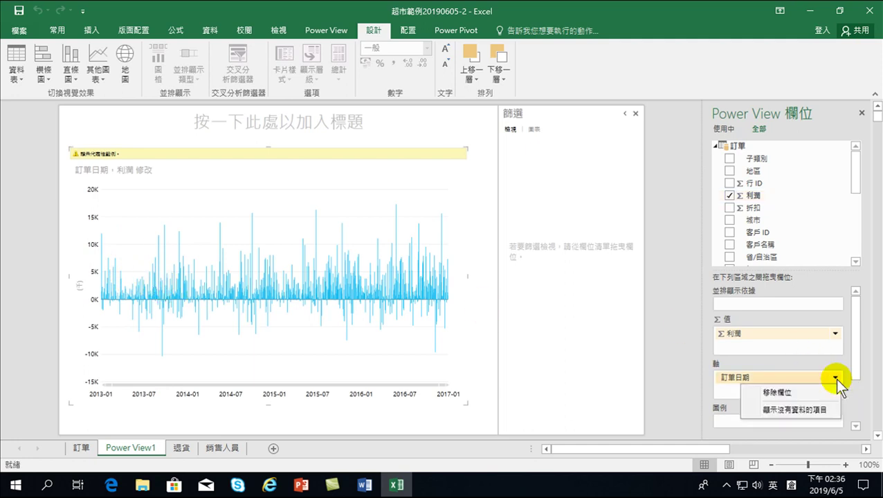
pyautogui.click(836, 378)
pyautogui.click(836, 378)
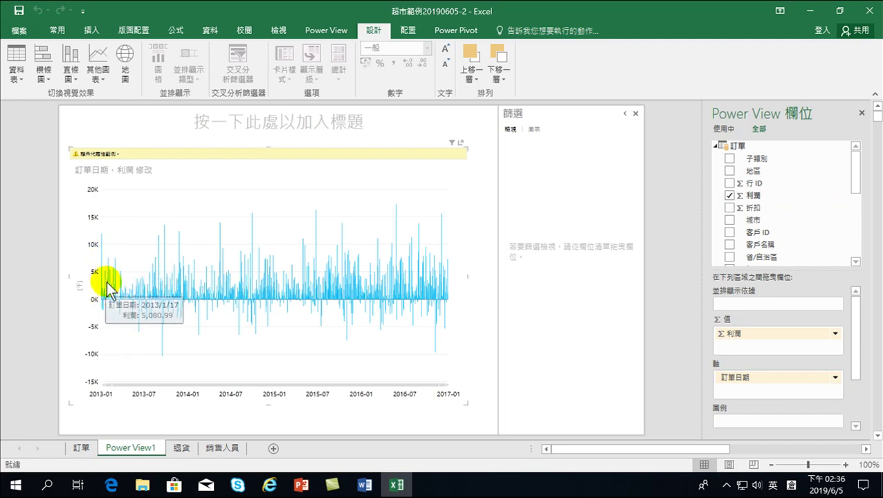
pyautogui.moveTo(270, 277)
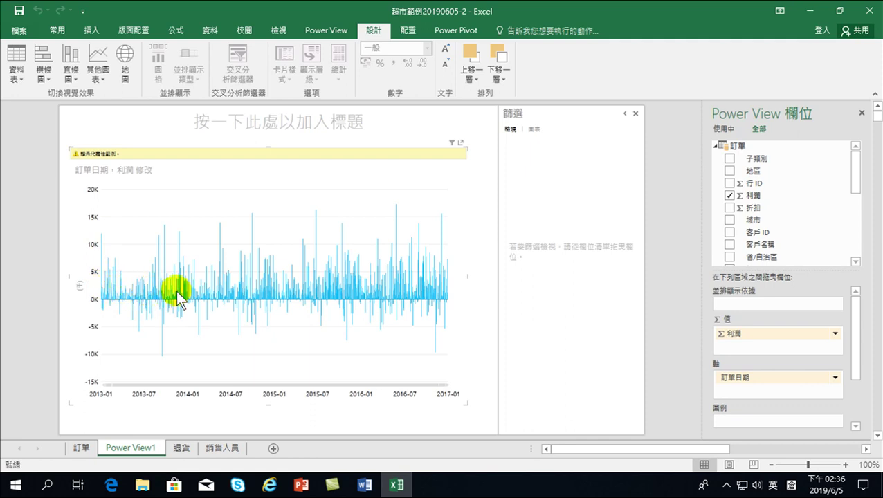
pyautogui.moveTo(857, 173)
pyautogui.mouseDown()
pyautogui.moveTo(858, 225)
pyautogui.moveTo(864, 157)
pyautogui.mouseUp()
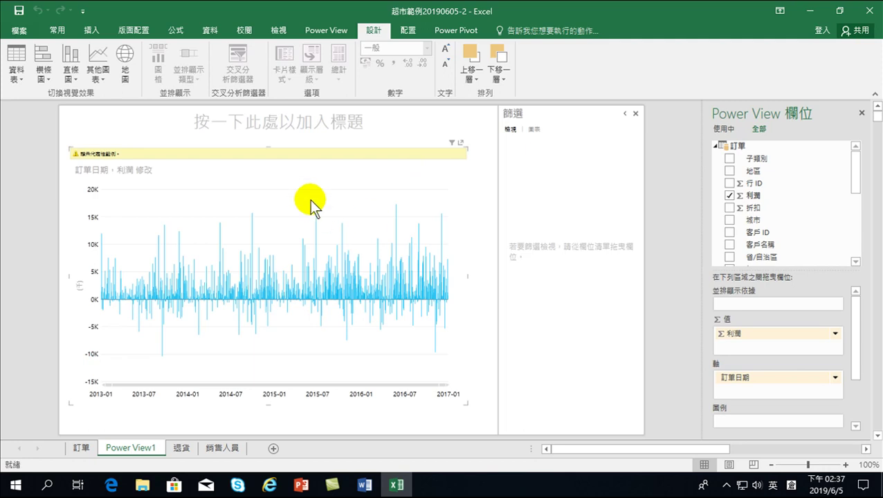
# - Delete the large profit chart from the Power View1 canvas
pyautogui.click(285, 181)
pyautogui.press('Delete')
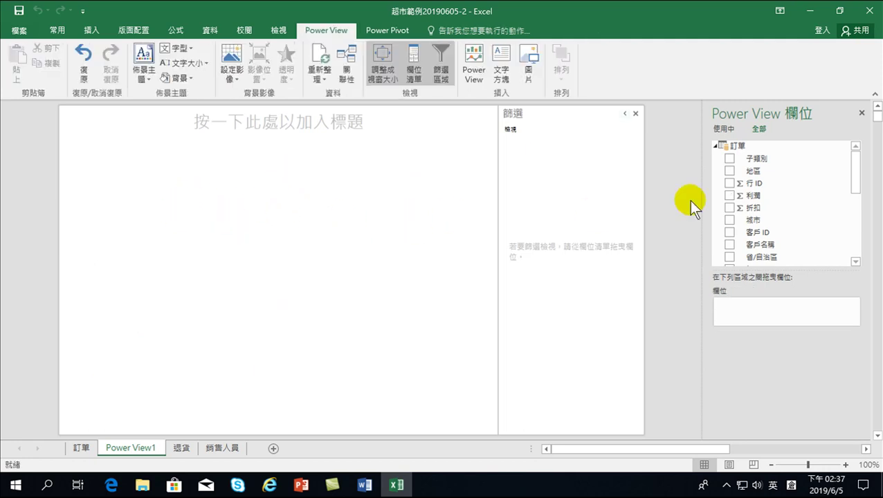
pyautogui.moveTo(854, 167)
pyautogui.mouseDown()
pyautogui.moveTo(857, 215)
pyautogui.moveTo(855, 147)
pyautogui.mouseUp()
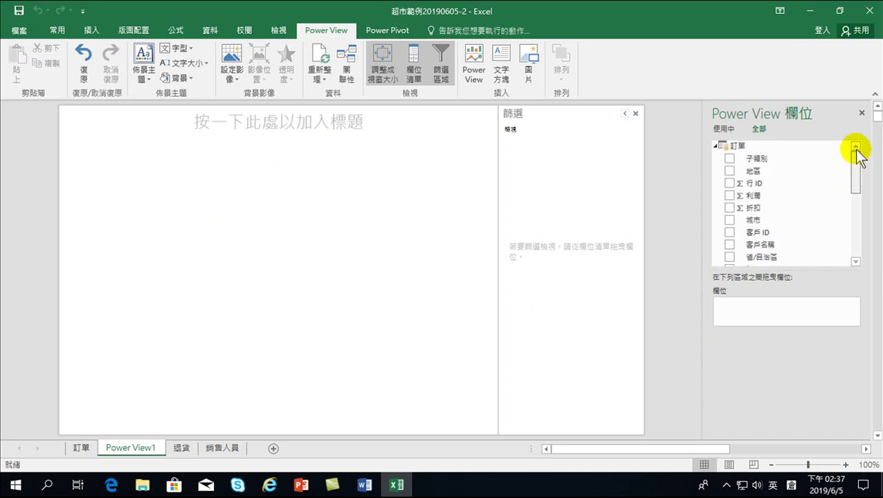
# - Build a new table listing 訂單日期 with summed 利潤 from the 訂單 fields
pyautogui.click(714, 144)
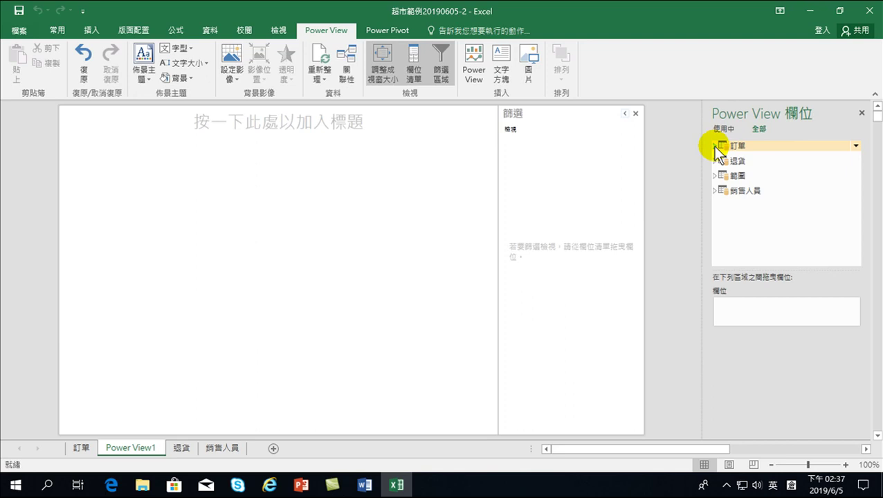
pyautogui.click(714, 146)
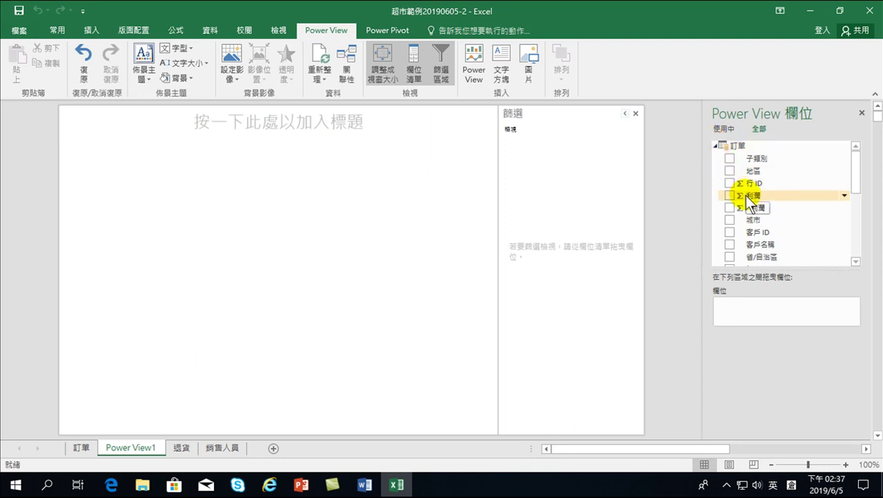
pyautogui.scroll(-1, 750, 203)
pyautogui.scroll(-3, 750, 202)
pyautogui.scroll(-2, 748, 213)
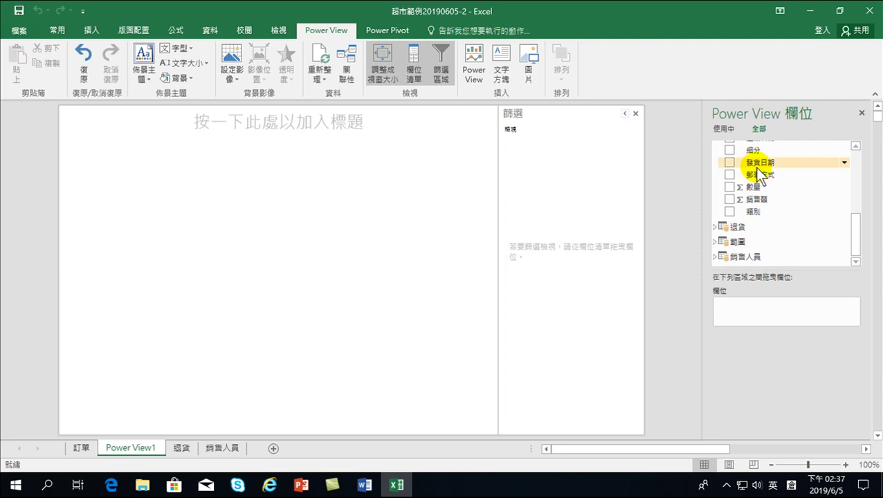
pyautogui.scroll(1, 755, 170)
pyautogui.click(856, 146)
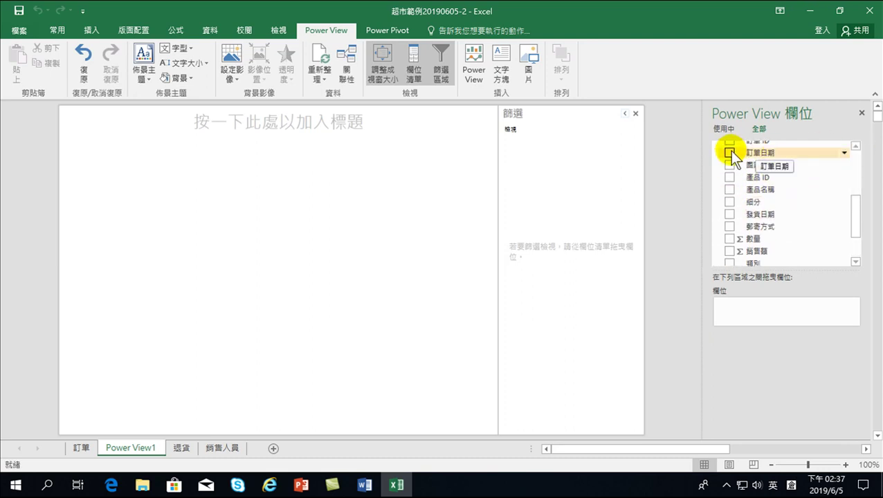
pyautogui.click(730, 151)
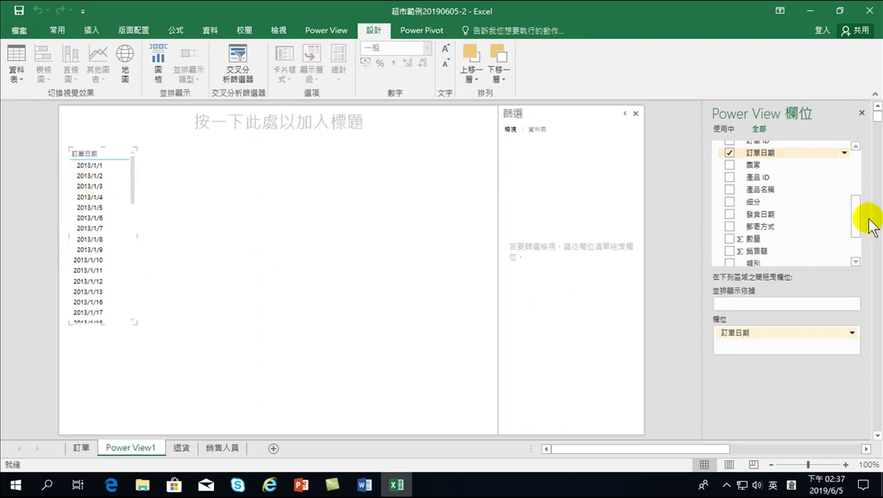
pyautogui.moveTo(857, 206)
pyautogui.mouseDown()
pyautogui.moveTo(858, 220)
pyautogui.moveTo(861, 168)
pyautogui.mouseUp()
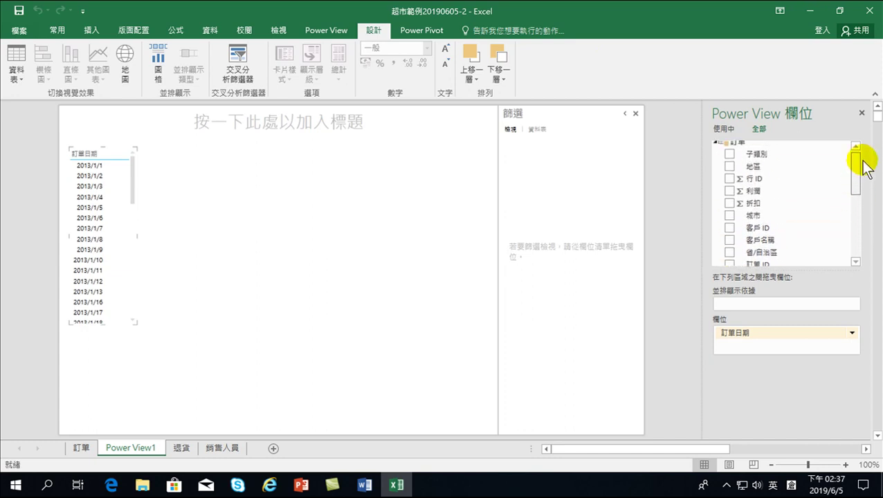
pyautogui.click(729, 196)
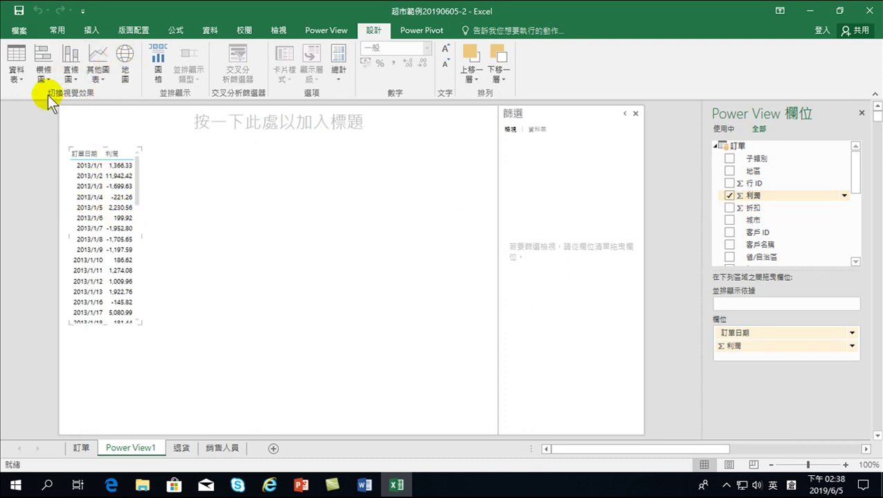
pyautogui.click(43, 73)
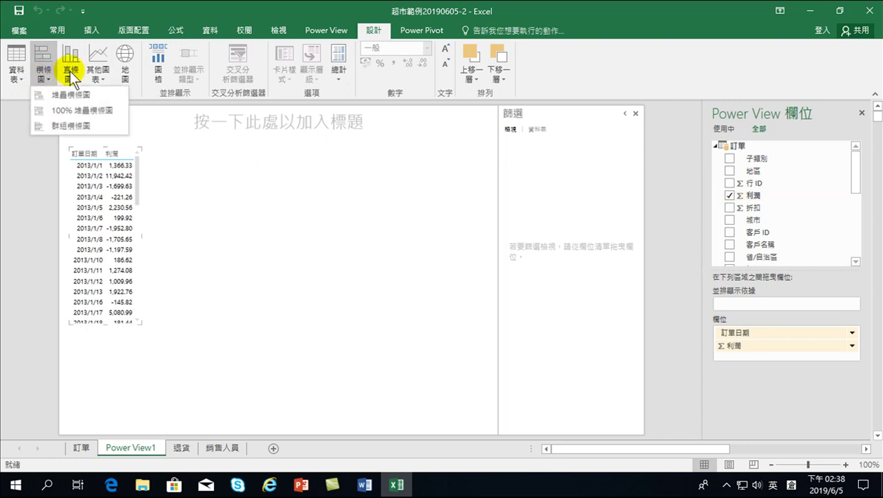
# - Compare the chart types, then make the small table a 群組直條圖 clustered column chart
pyautogui.click(69, 71)
pyautogui.click(96, 71)
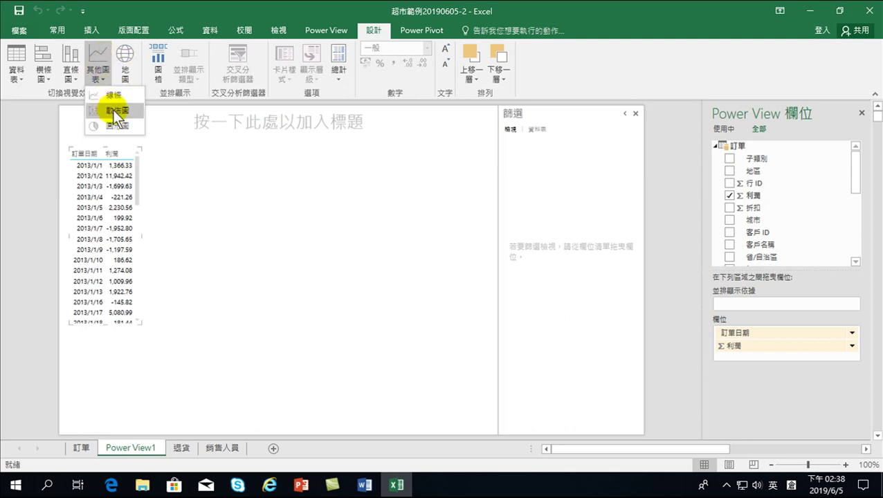
pyautogui.moveTo(117, 110)
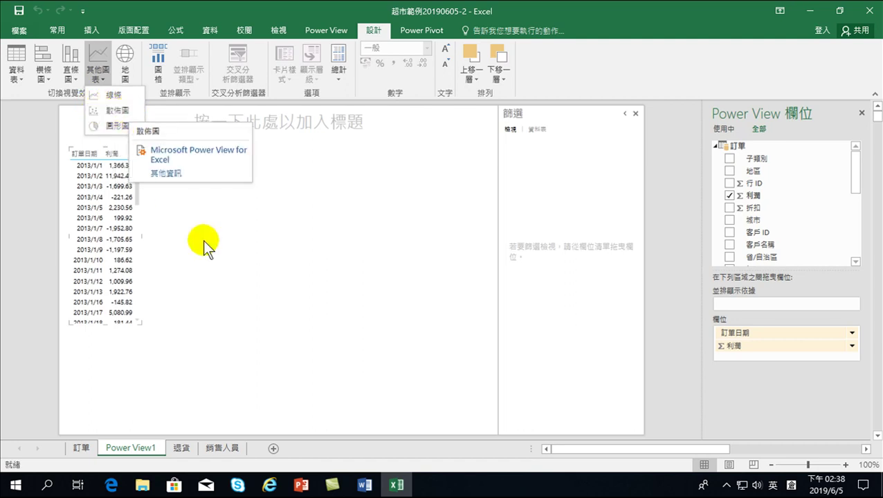
pyautogui.click(218, 274)
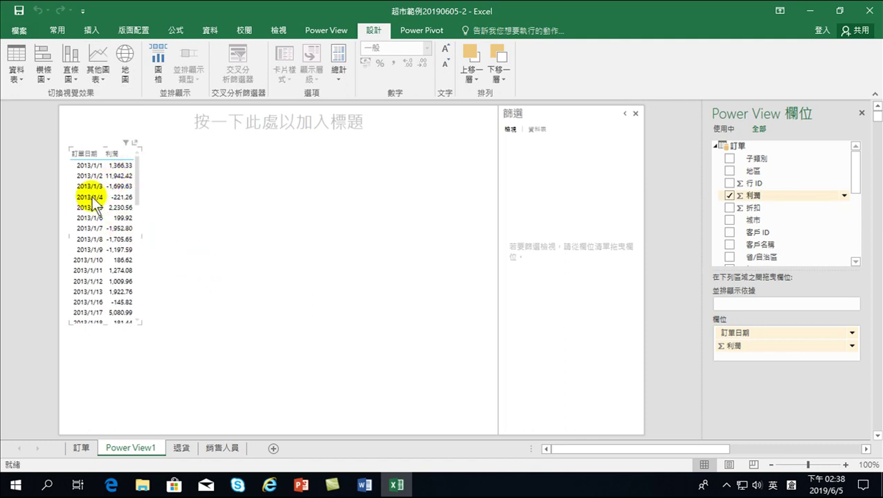
pyautogui.click(69, 74)
pyautogui.click(90, 126)
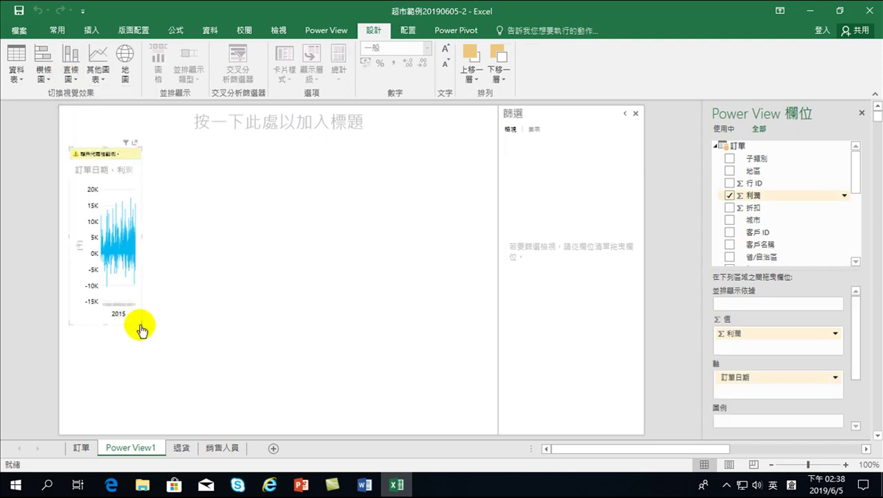
# - Widen the profit chart across the canvas and set its 訂單日期 axis type to 自動
pyautogui.moveTo(139, 322); pyautogui.dragTo(484, 425)
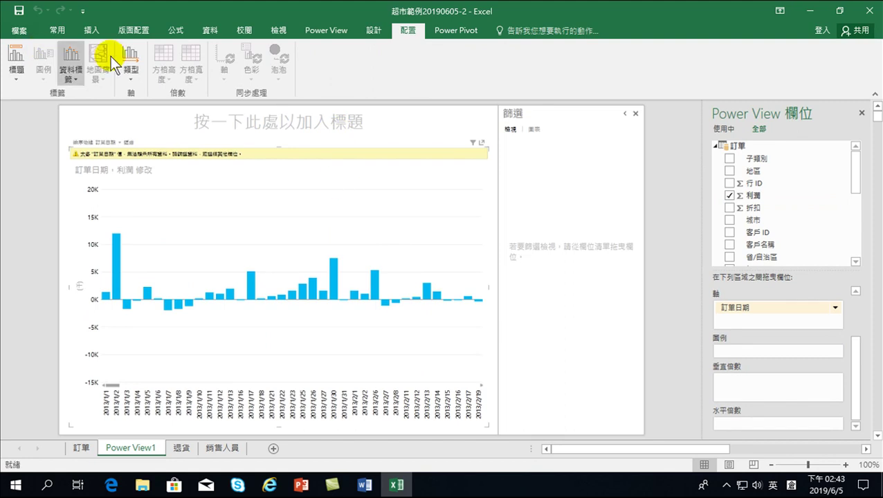
pyautogui.click(132, 76)
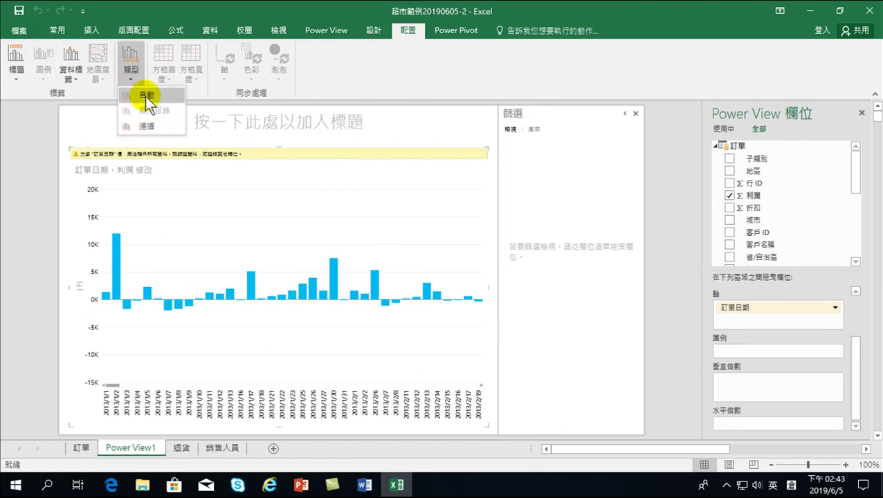
pyautogui.click(145, 96)
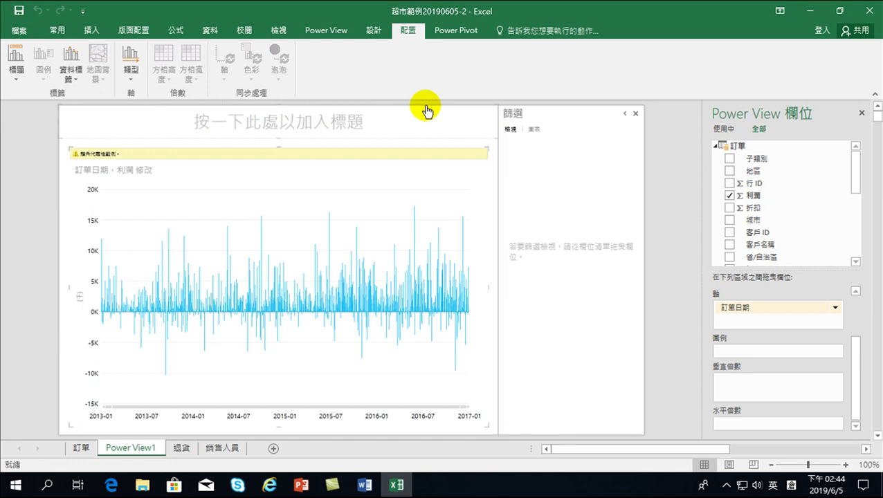
# - Open the Power Pivot data model on the 訂單 table and select the first 加入資料行 cell after 利潤
pyautogui.click(452, 32)
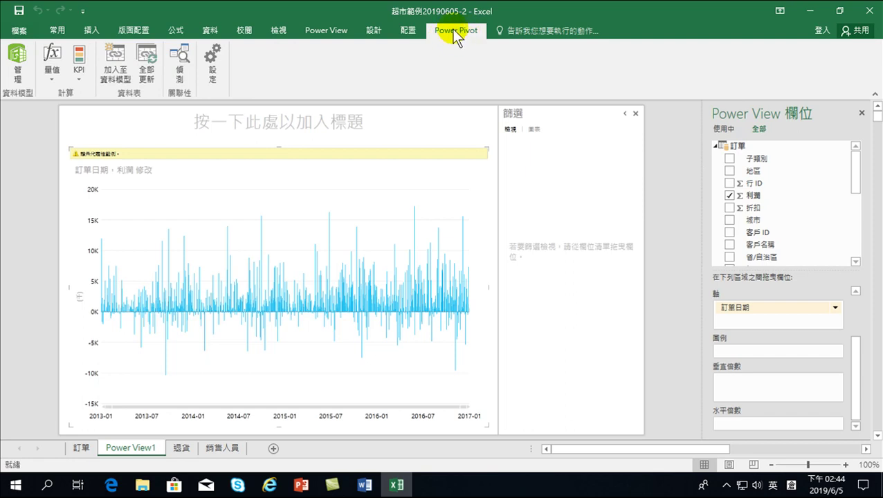
pyautogui.click(16, 61)
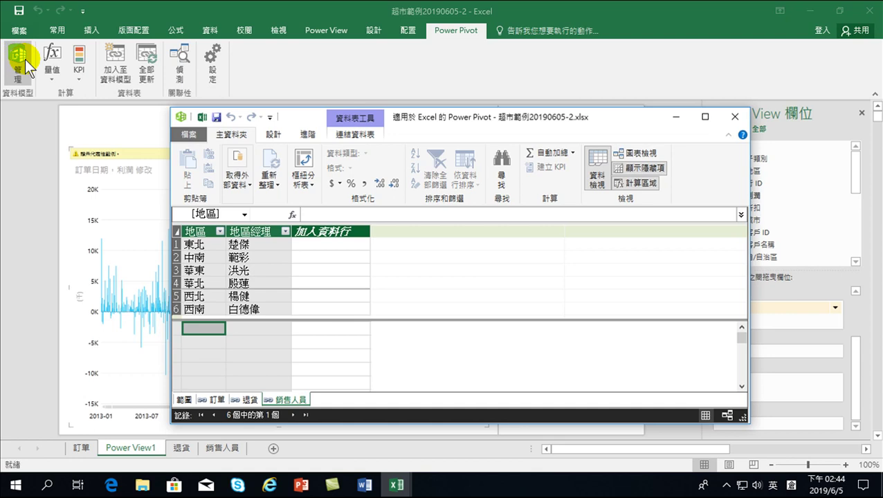
pyautogui.click(215, 401)
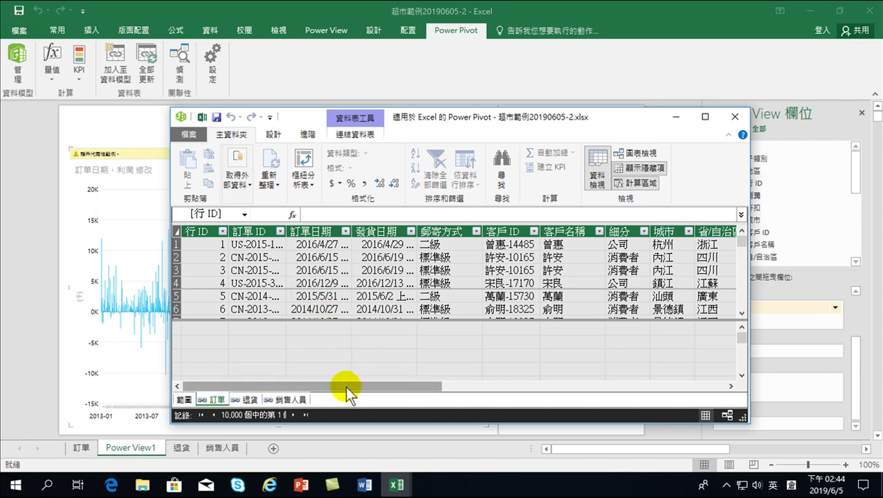
pyautogui.moveTo(344, 387); pyautogui.dragTo(671, 390)
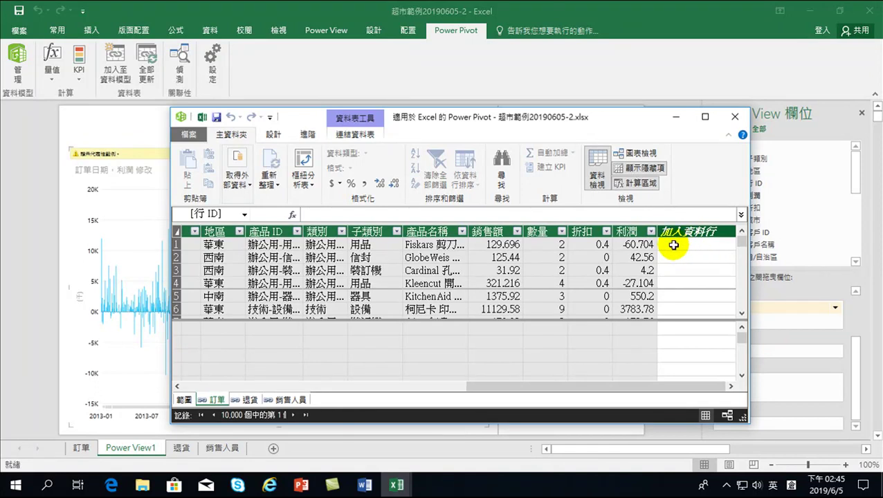
pyautogui.click(673, 245)
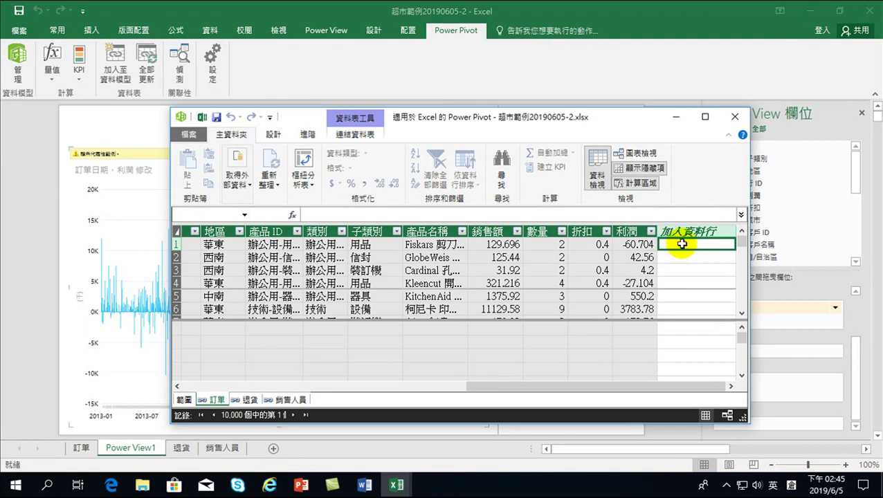
pyautogui.moveTo(616, 387); pyautogui.dragTo(303, 392)
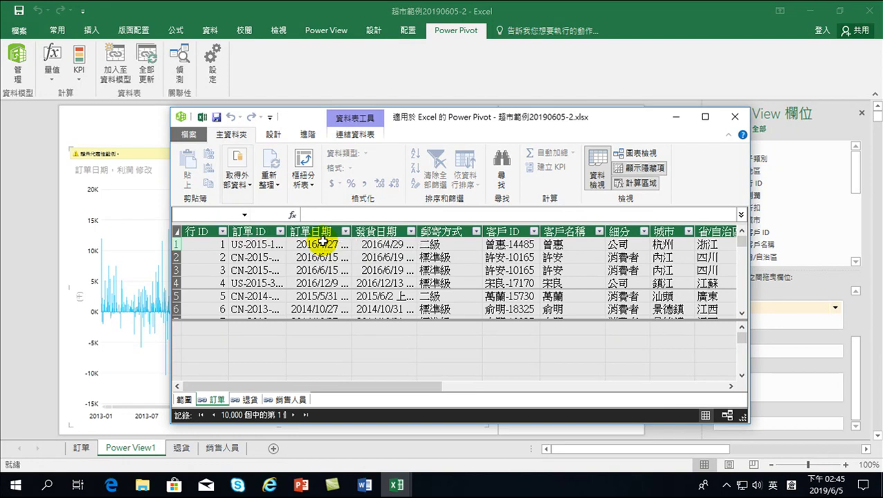
pyautogui.moveTo(392, 387); pyautogui.dragTo(743, 385)
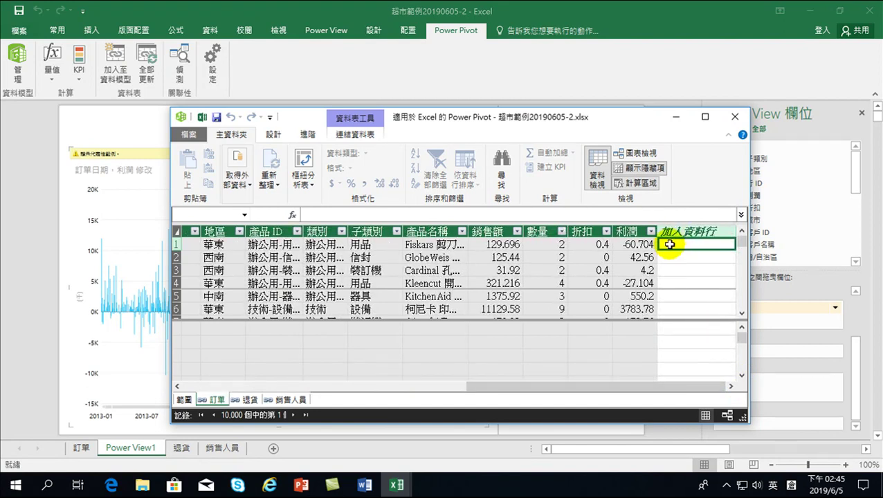
# - Add a calculated column =YEAR('訂單'[訂單日期]) showing years such as 2016, 2015 and 2014
pyautogui.write('=')
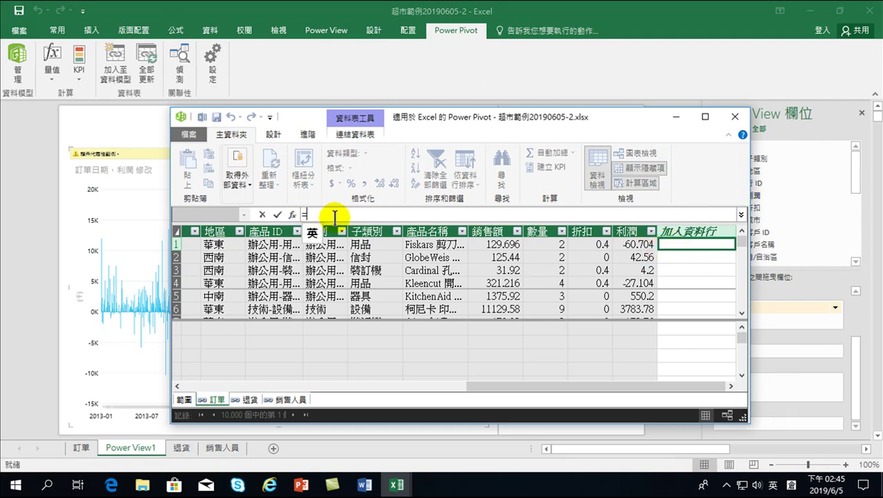
pyautogui.write('ye')
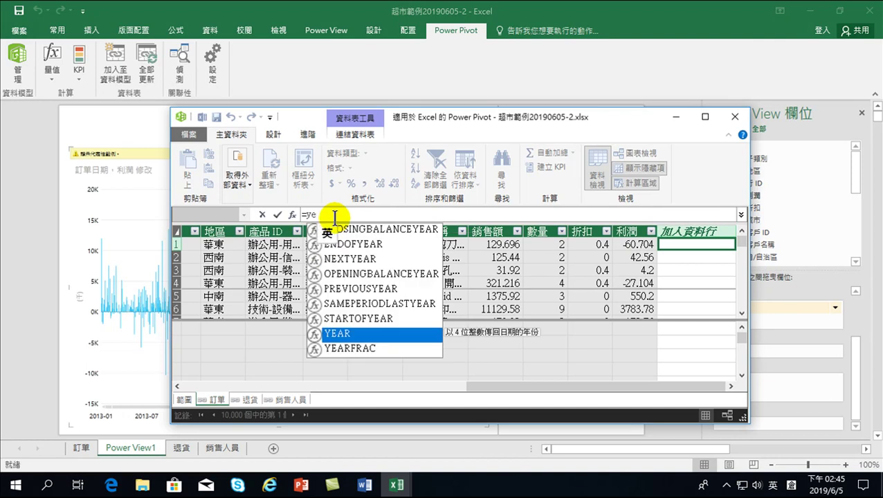
pyautogui.doubleClick(355, 330)
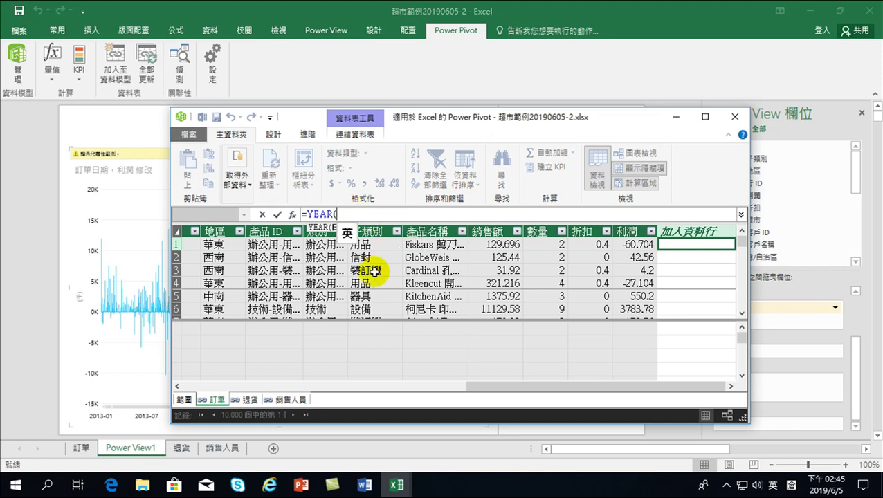
pyautogui.moveTo(493, 118); pyautogui.dragTo(477, 116)
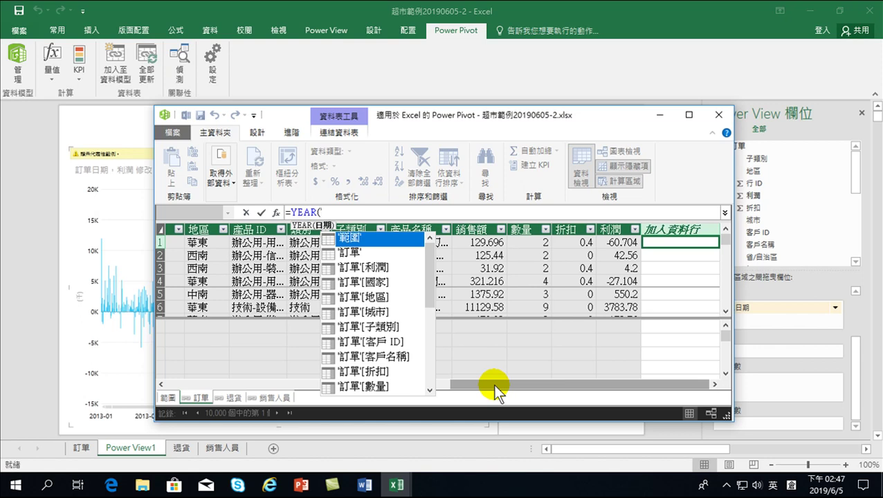
pyautogui.press('Down')
pyautogui.press('Down')
pyautogui.press('Down')
pyautogui.press('Down')
pyautogui.press('Down')
pyautogui.press('Down')
pyautogui.press('Down')
pyautogui.press('Down')
pyautogui.press('Down')
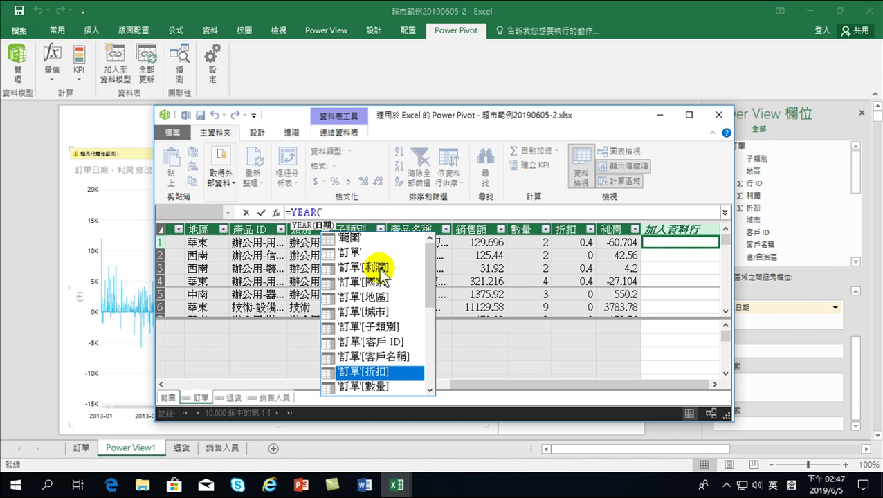
pyautogui.press('Down')
pyautogui.press('Down')
pyautogui.press('Down')
pyautogui.press('Down')
pyautogui.press('Down')
pyautogui.press('Down')
pyautogui.press('Down')
pyautogui.press('Down')
pyautogui.press('Down')
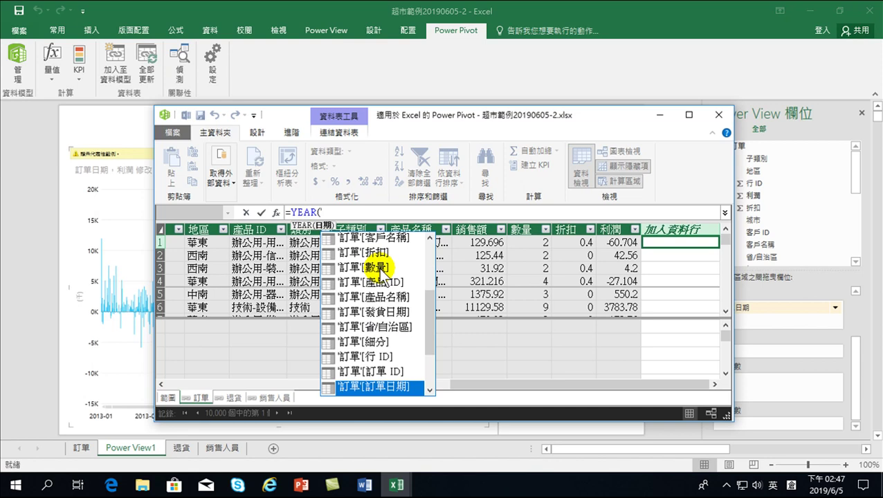
pyautogui.press('Down')
pyautogui.press('Down')
pyautogui.press('Up')
pyautogui.press('Up')
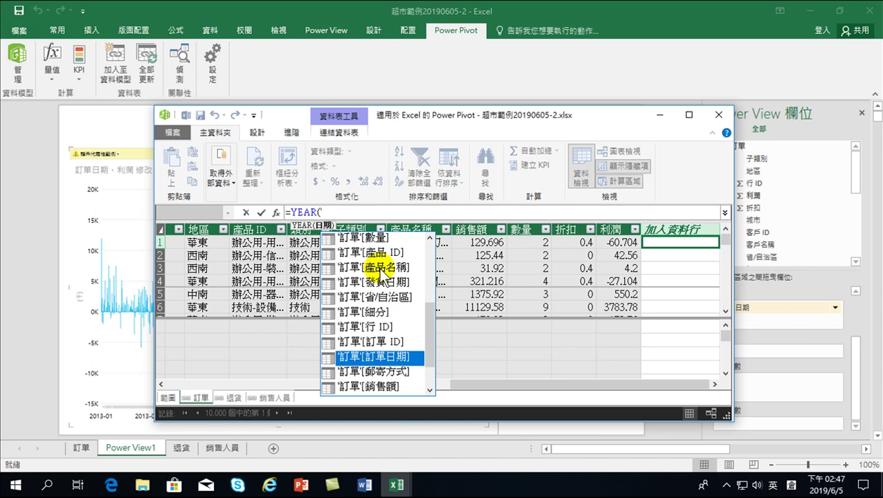
pyautogui.press('Tab')
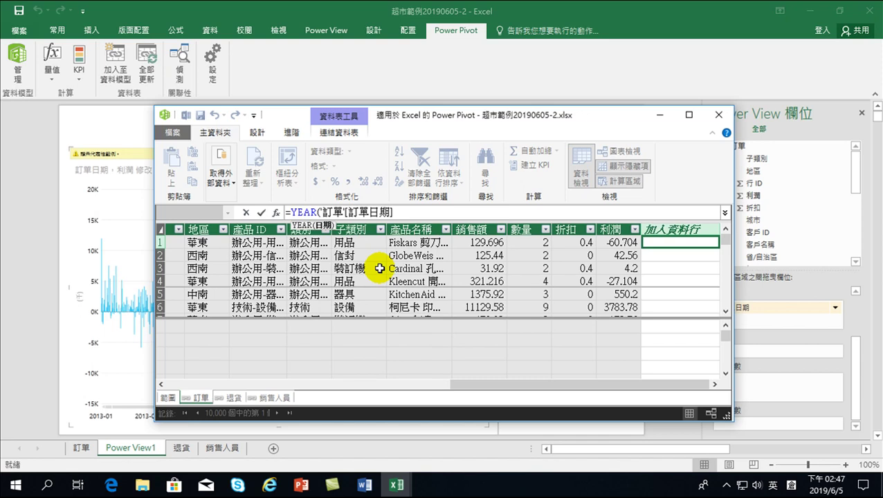
pyautogui.write(')')
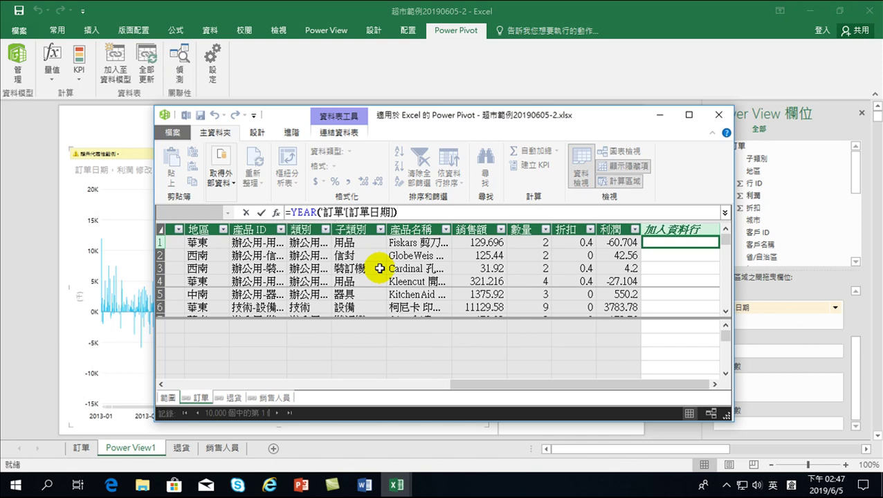
pyautogui.press('Return')
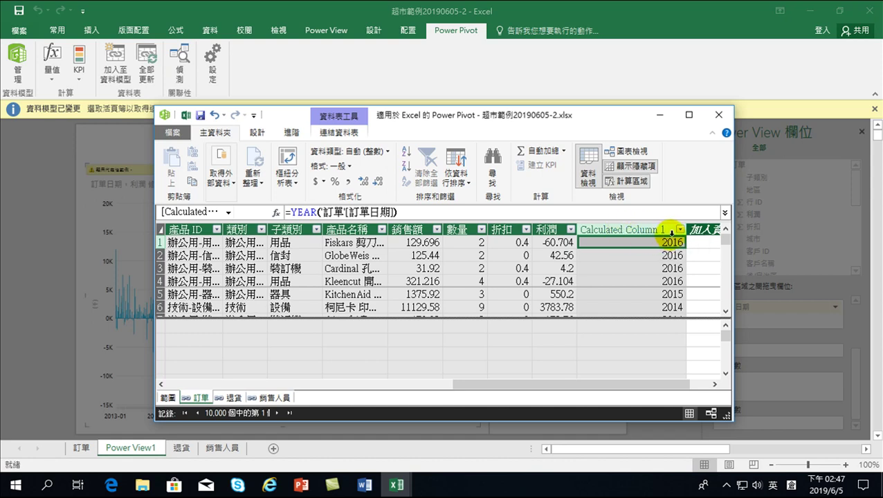
# - Rename Calculated Column 1 to 年, narrow it to fit the years, and close Power Pivot
pyautogui.click(617, 260)
pyautogui.rightClick(616, 231)
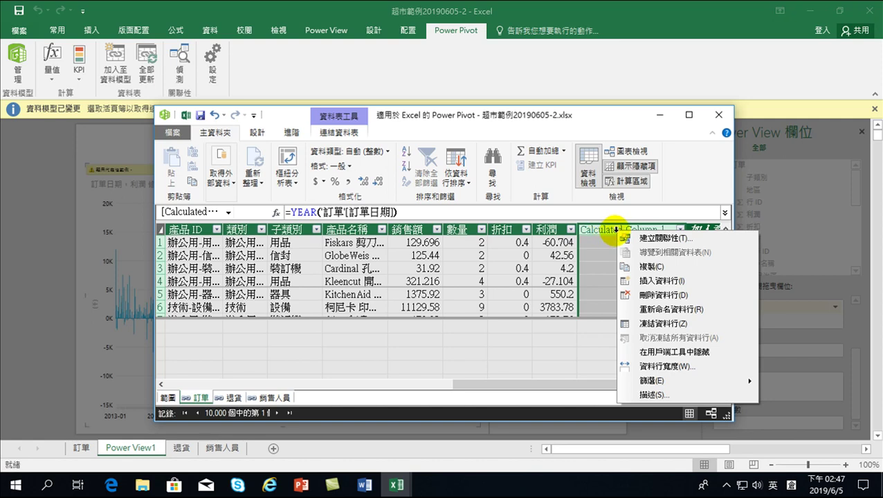
pyautogui.click(661, 310)
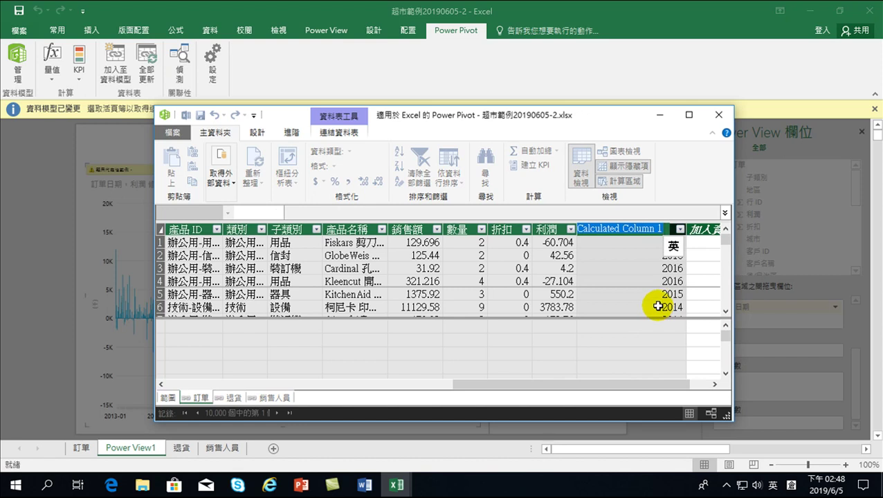
pyautogui.press('BackSpace')
pyautogui.write('o')
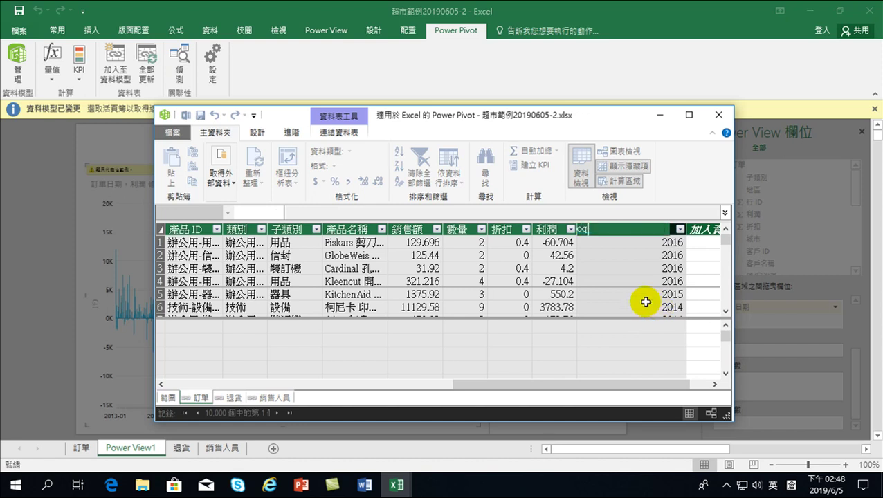
pyautogui.press('shift')
pyautogui.write('年')
pyautogui.press('Return')
pyautogui.press('shift')
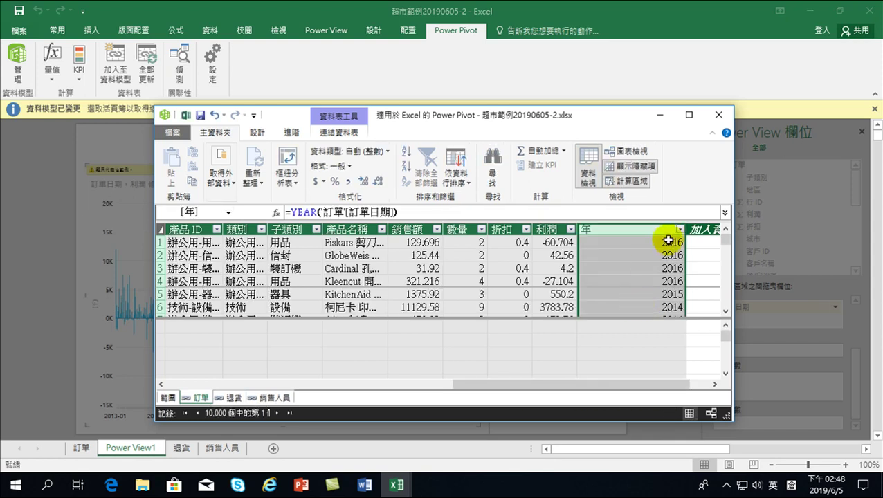
pyautogui.moveTo(683, 231); pyautogui.dragTo(612, 230)
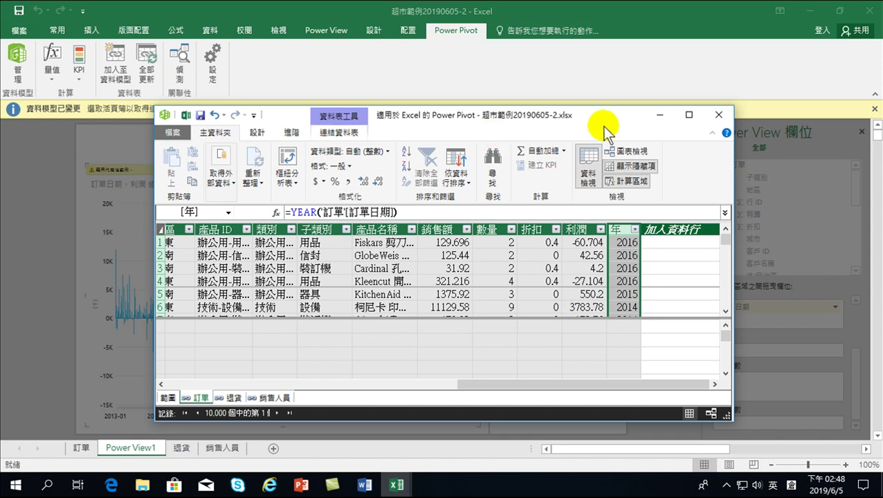
pyautogui.click(722, 112)
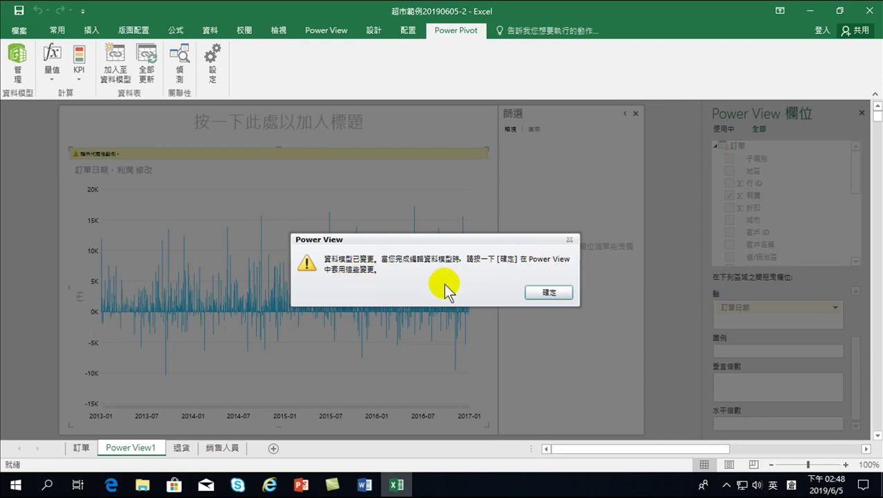
pyautogui.click(549, 292)
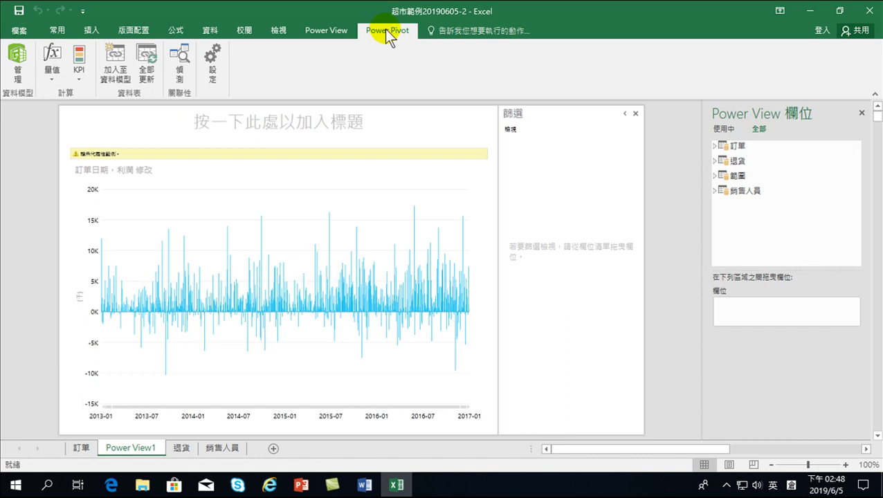
pyautogui.click(18, 61)
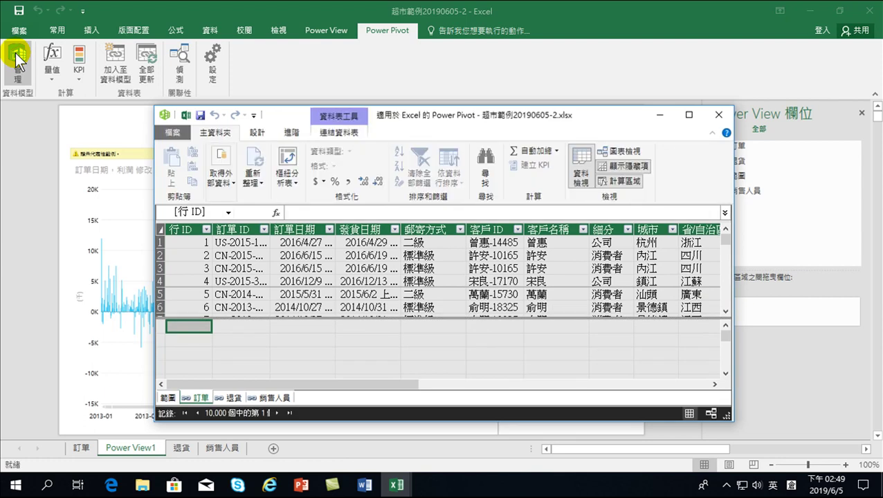
pyautogui.click(190, 385)
pyautogui.moveTo(189, 385); pyautogui.dragTo(307, 384)
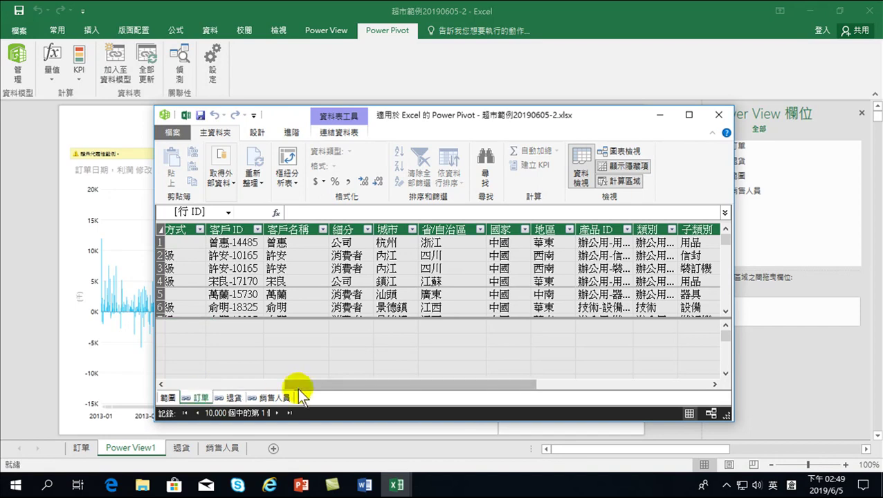
pyautogui.moveTo(293, 385); pyautogui.dragTo(574, 405)
pyautogui.click(666, 242)
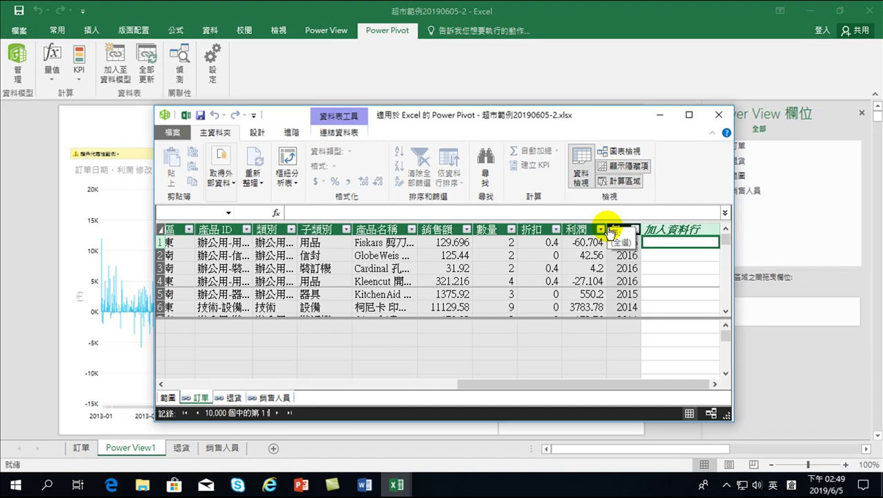
# - Create the calculated column with formula 月:=MONTH('訂單'[訂單日期]) using AutoComplete
pyautogui.write('月')
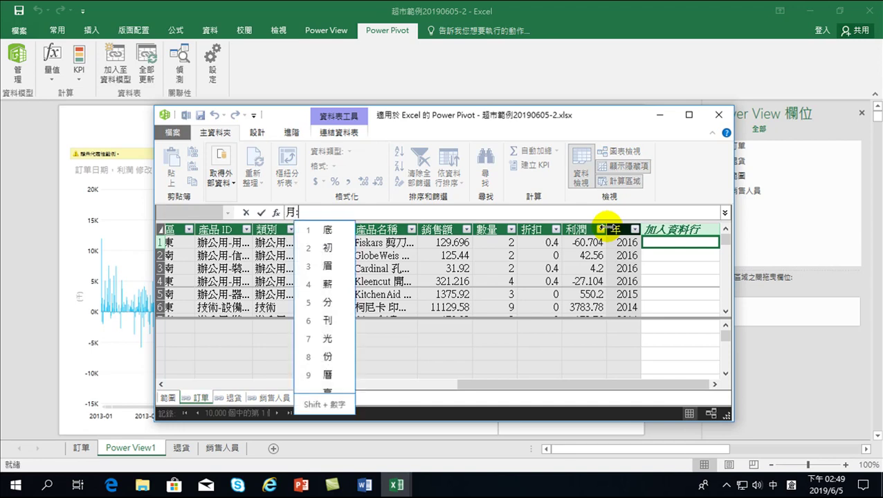
pyautogui.write(':')
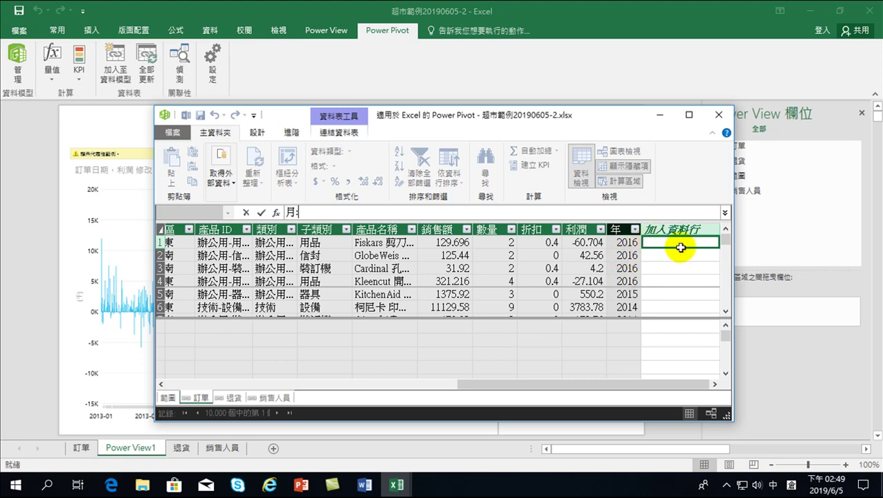
pyautogui.write('=')
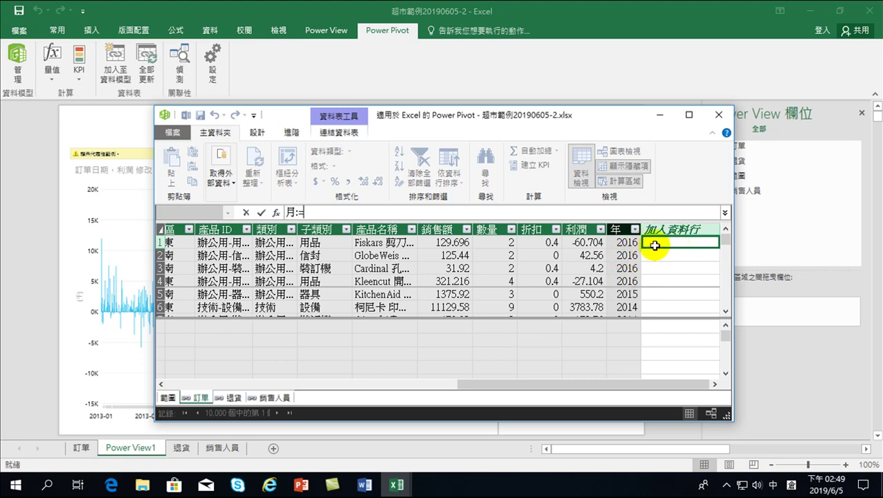
pyautogui.write('mo')
pyautogui.press('shift')
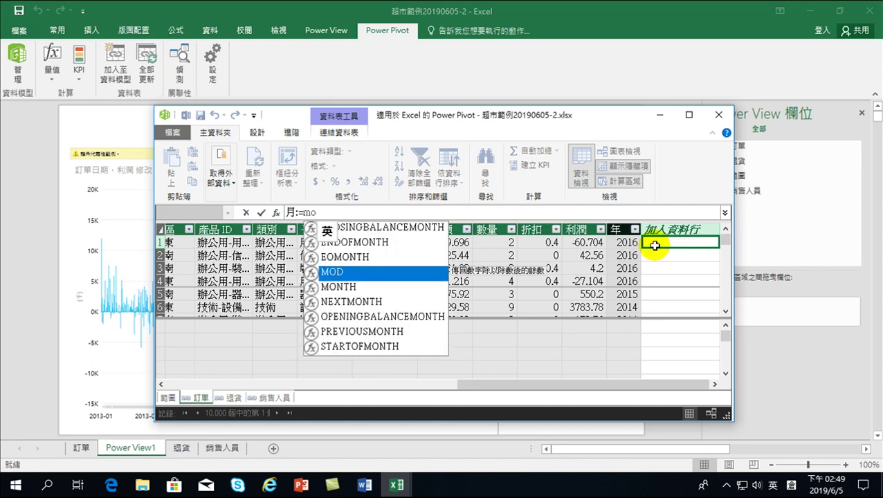
pyautogui.press('Down')
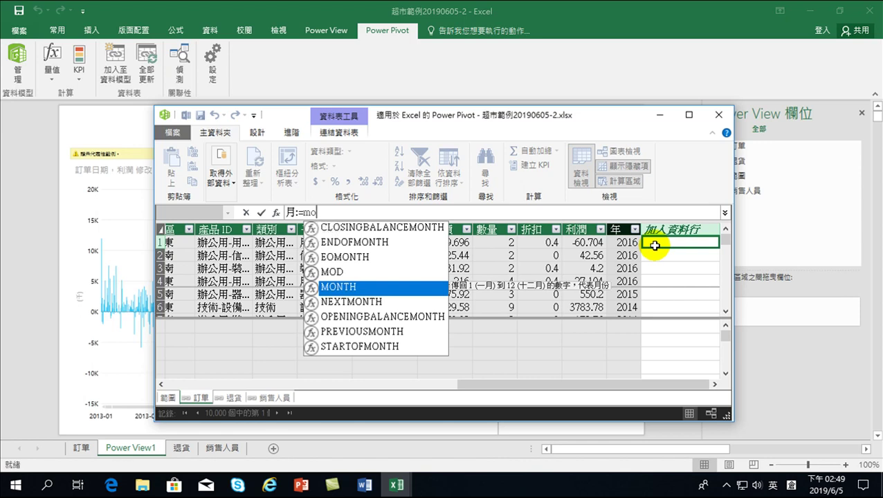
pyautogui.press('Tab')
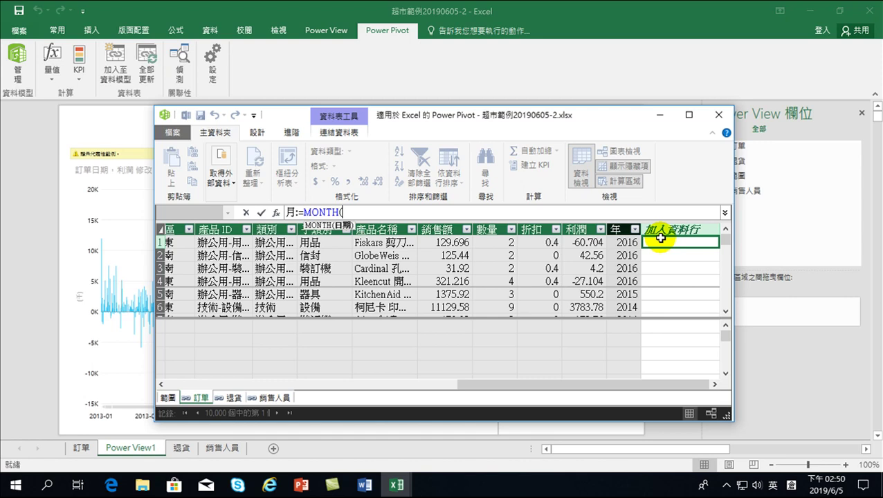
pyautogui.write("'")
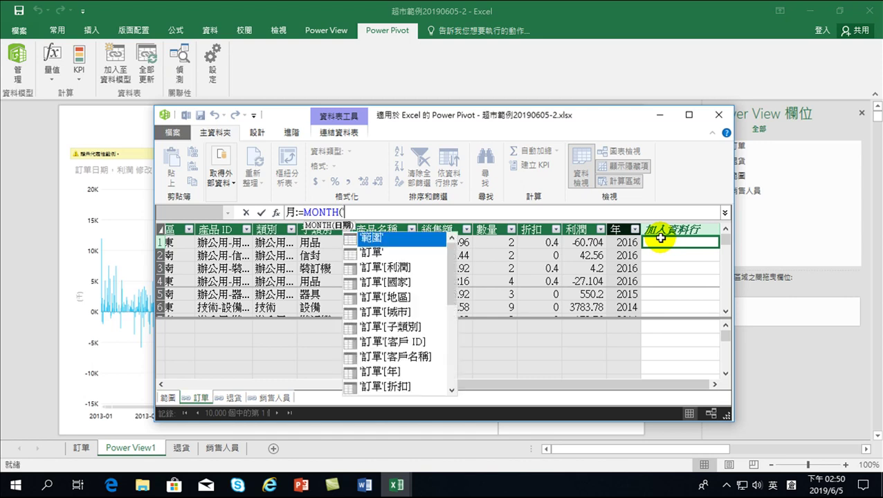
pyautogui.press('Down')
pyautogui.press('Down')
pyautogui.press('Down')
pyautogui.press('Down')
pyautogui.press('Down')
pyautogui.press('Down')
pyautogui.press('Down')
pyautogui.press('Down')
pyautogui.press('Down')
pyautogui.press('Down')
pyautogui.press('Down')
pyautogui.press('Down')
pyautogui.press('Down')
pyautogui.press('Down')
pyautogui.press('Down')
pyautogui.press('Down')
pyautogui.press('Down')
pyautogui.press('Down')
pyautogui.press('Up')
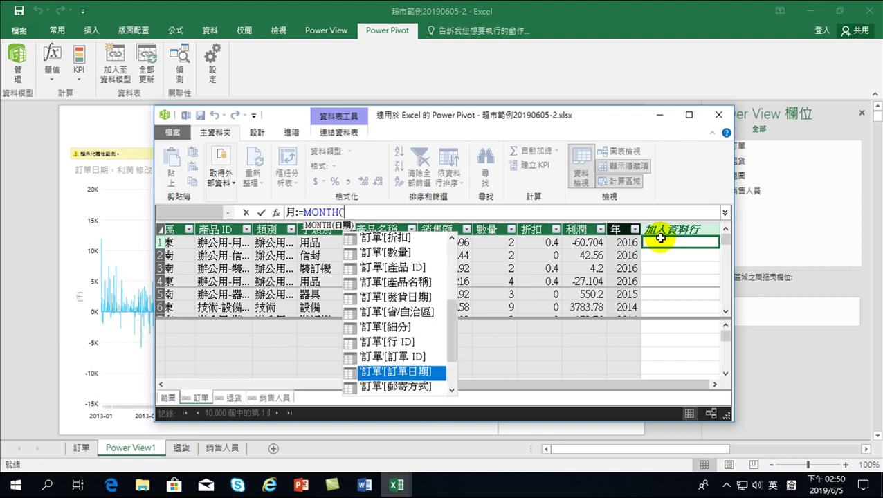
pyautogui.press('Tab')
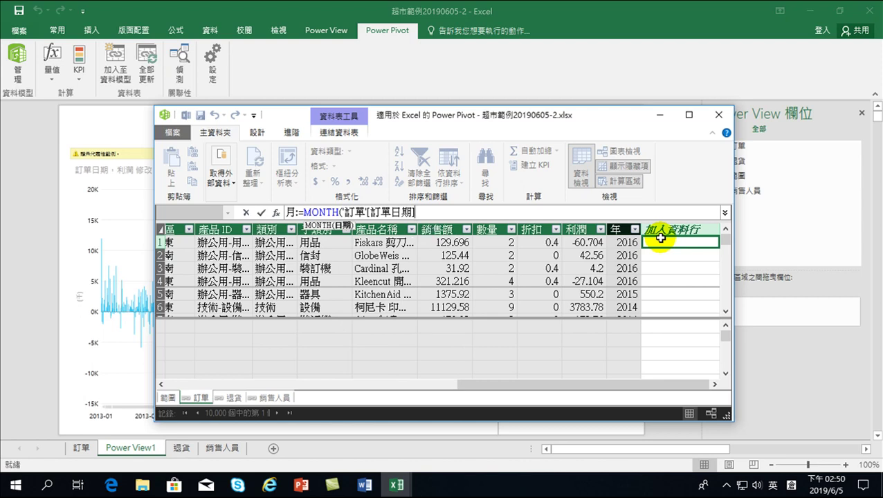
pyautogui.write(')')
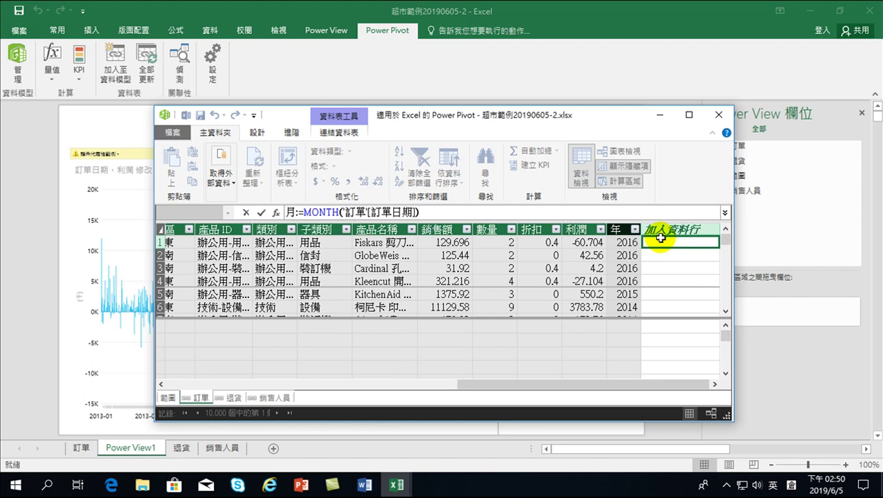
pyautogui.press('Return')
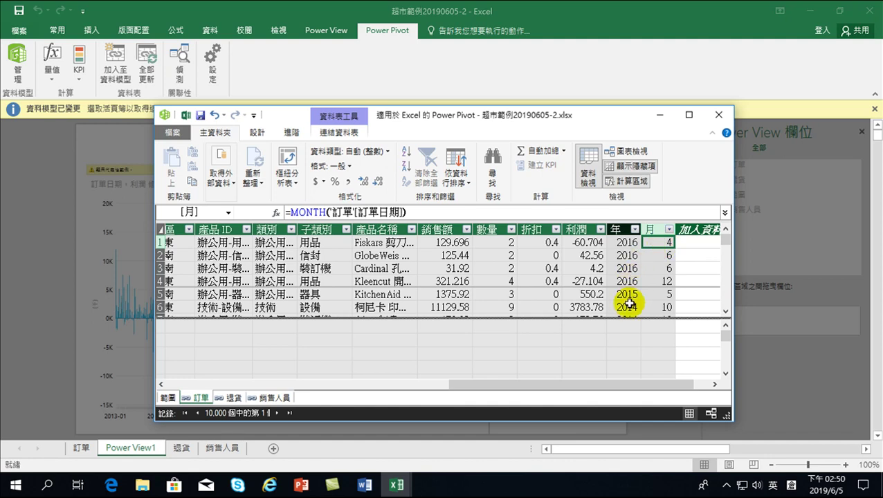
# - Close Power Pivot and confirm the data-model-changed notice on Power View1
pyautogui.moveTo(624, 384)
pyautogui.mouseDown()
pyautogui.moveTo(430, 382)
pyautogui.moveTo(359, 369)
pyautogui.moveTo(695, 398)
pyautogui.mouseUp()
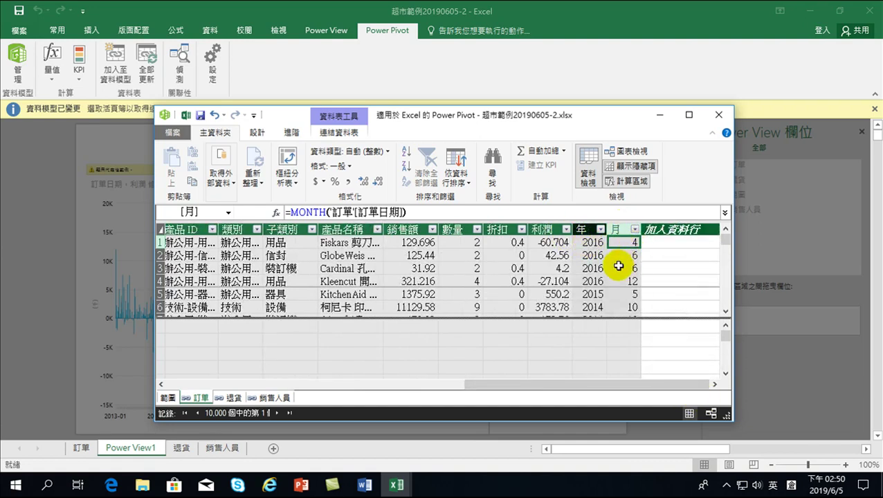
pyautogui.click(719, 116)
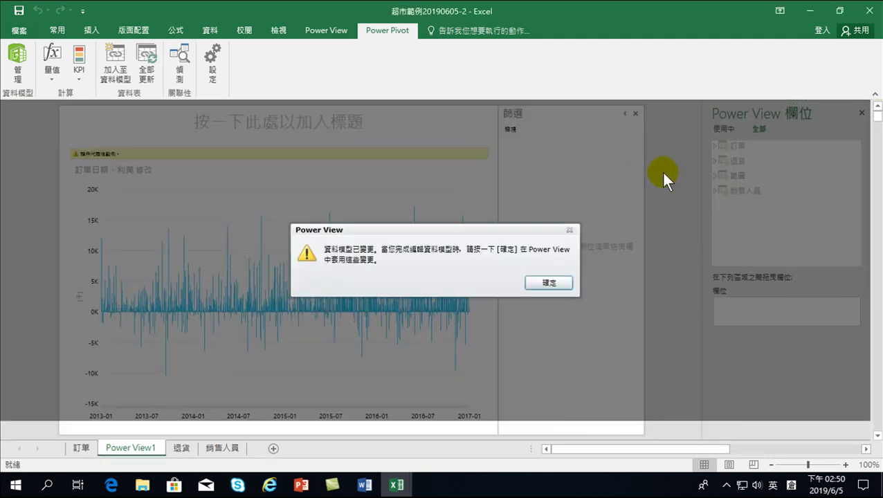
pyautogui.click(545, 296)
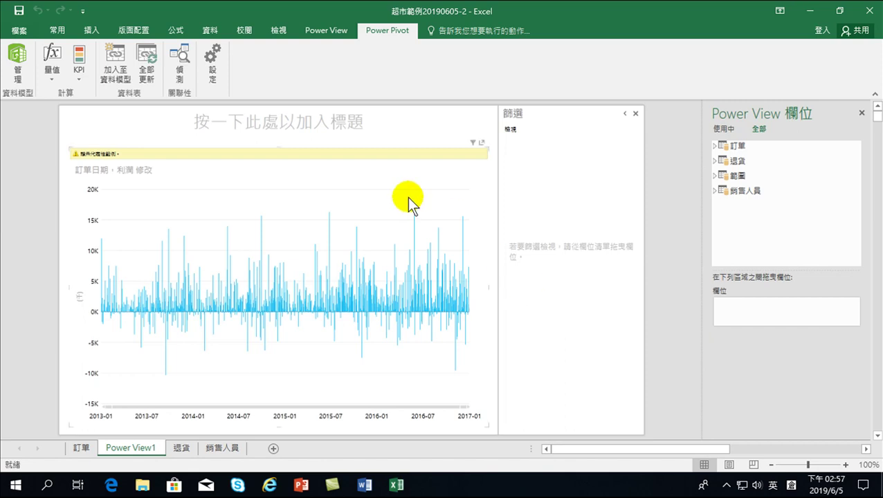
pyautogui.moveTo(485, 423)
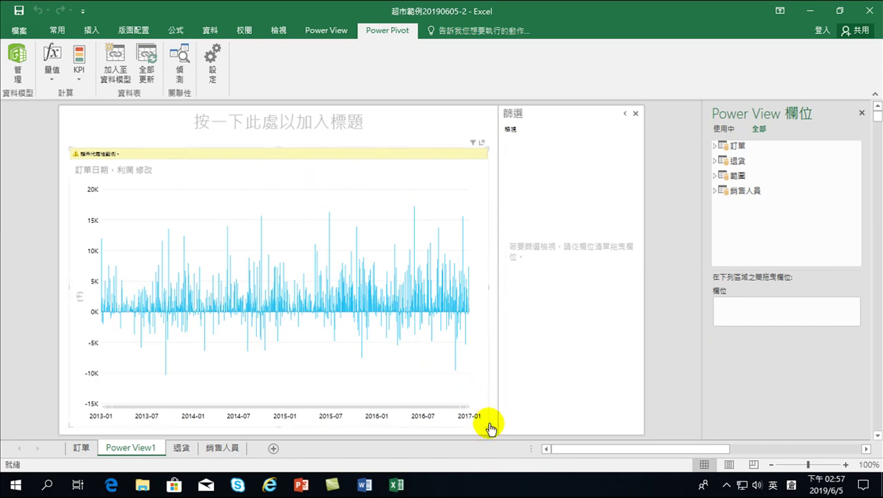
# - Shrink the profit chart to a small size in the sheet's corner
pyautogui.moveTo(489, 425)
pyautogui.mouseDown()
pyautogui.moveTo(137, 286)
pyautogui.moveTo(138, 226)
pyautogui.mouseUp()
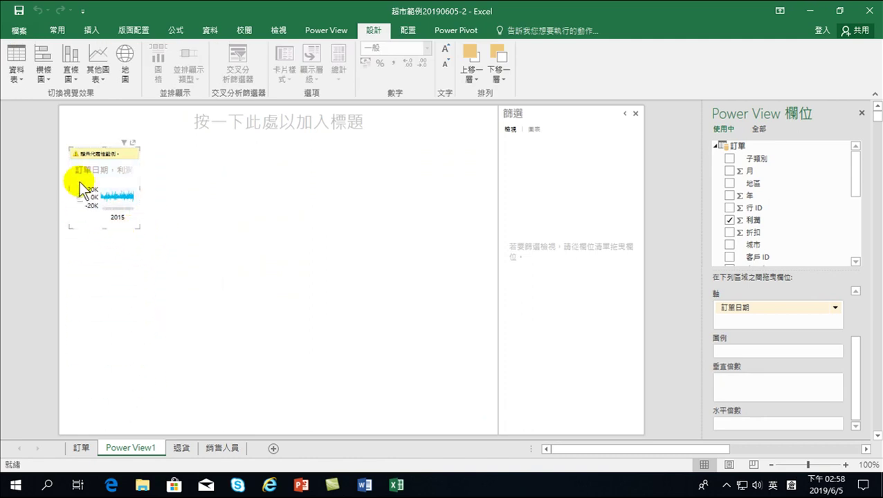
pyautogui.moveTo(70, 189); pyautogui.dragTo(59, 188)
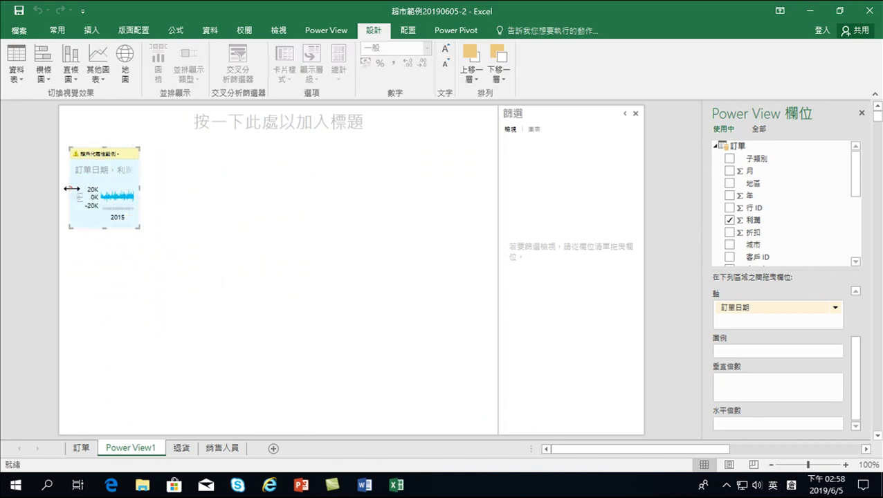
pyautogui.click(85, 262)
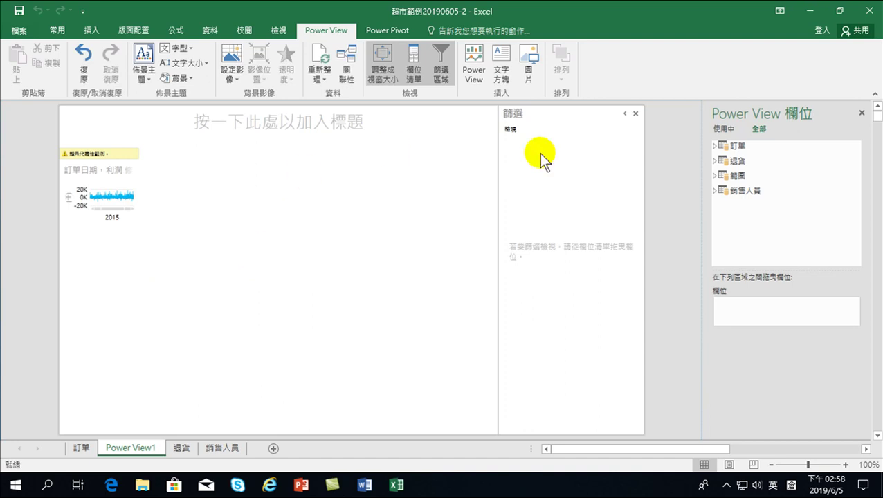
# - Add a table of the 訂單 年 field set to 不摘要, listing years 2013–2016
pyautogui.click(714, 145)
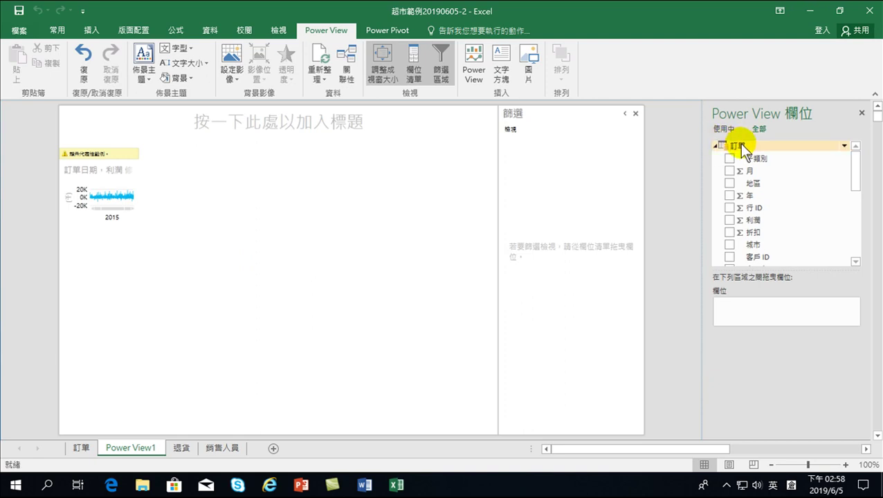
pyautogui.moveTo(859, 166); pyautogui.dragTo(780, 191)
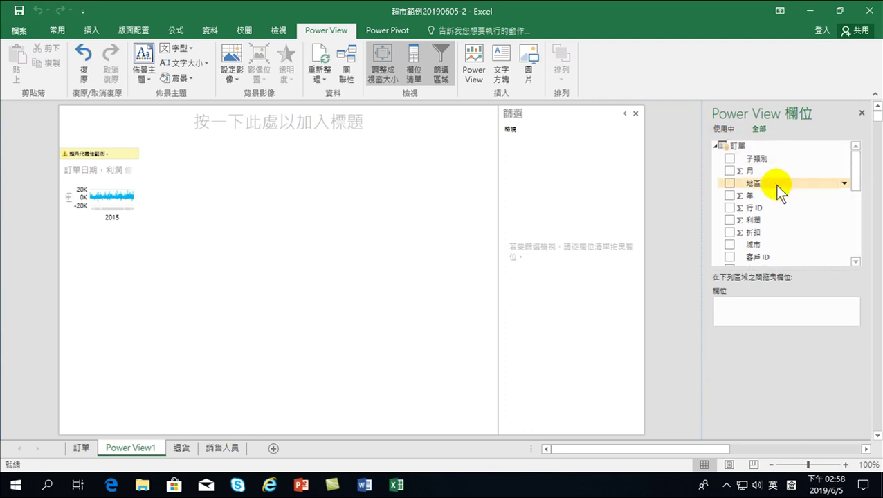
pyautogui.click(730, 196)
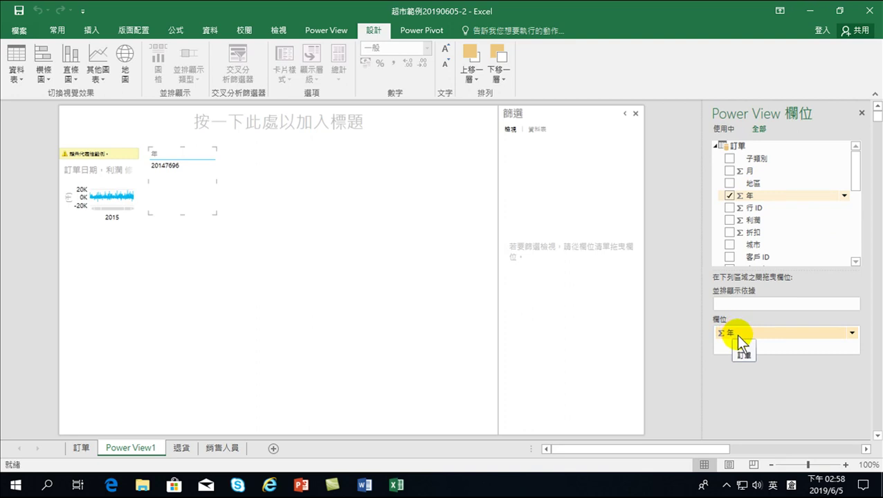
pyautogui.click(851, 333)
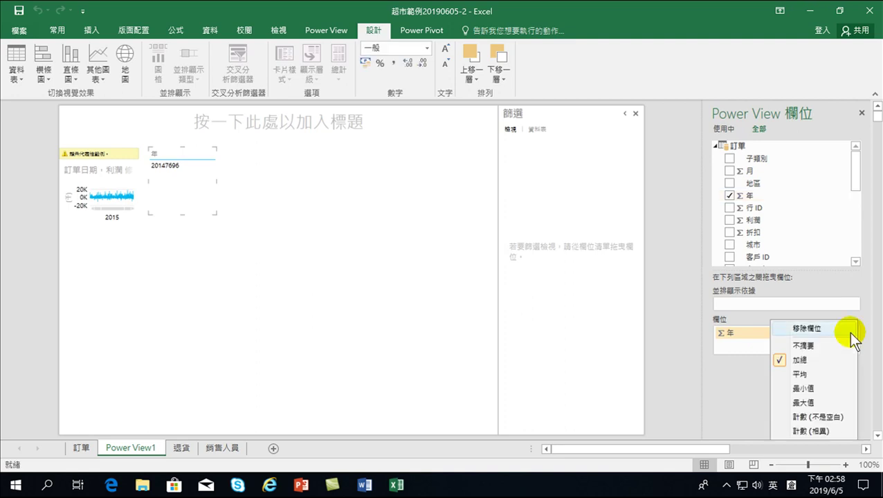
pyautogui.click(803, 347)
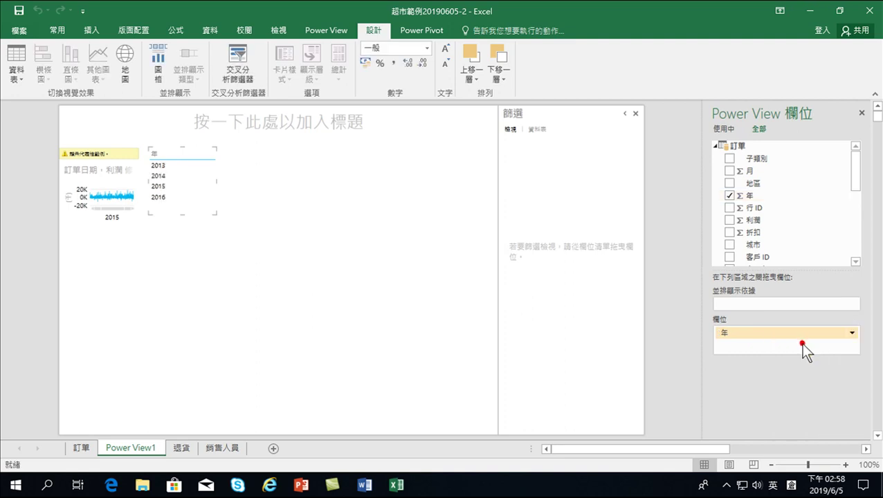
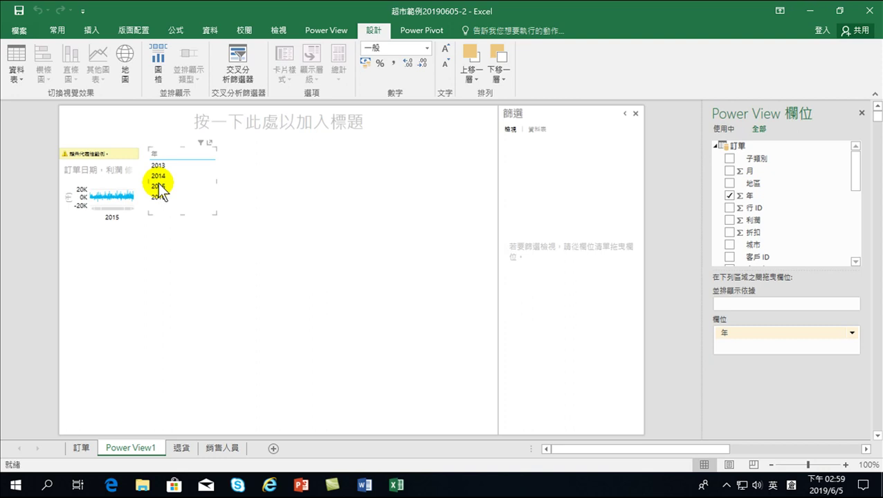
# - Add 利潤 to the year table and make it a tall clustered column chart
pyautogui.moveTo(856, 166)
pyautogui.mouseDown()
pyautogui.moveTo(853, 217)
pyautogui.moveTo(856, 173)
pyautogui.mouseUp()
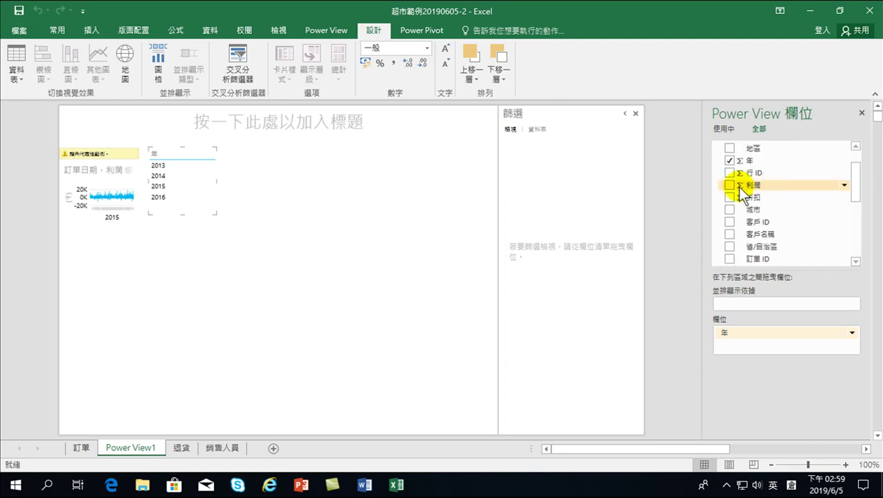
pyautogui.click(729, 185)
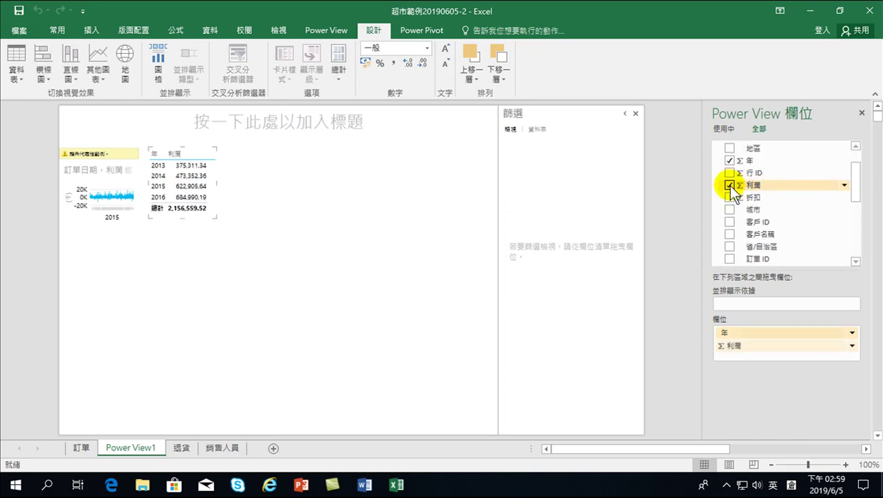
pyautogui.click(70, 71)
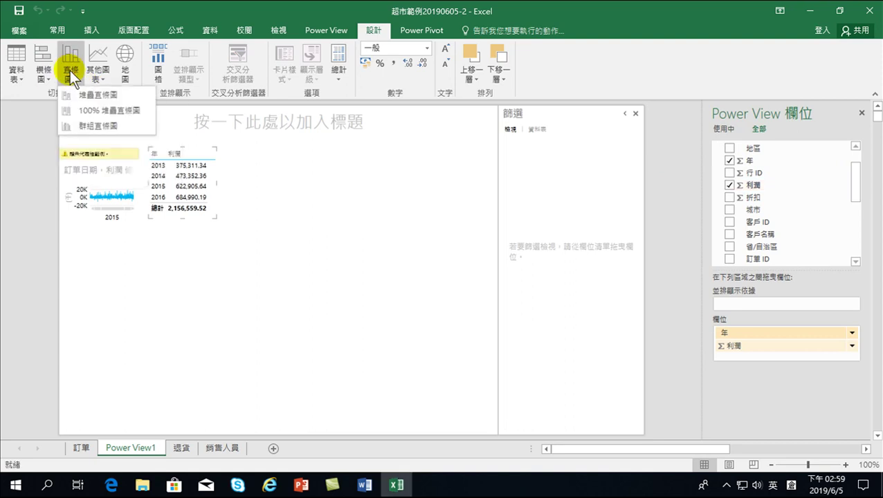
pyautogui.click(86, 126)
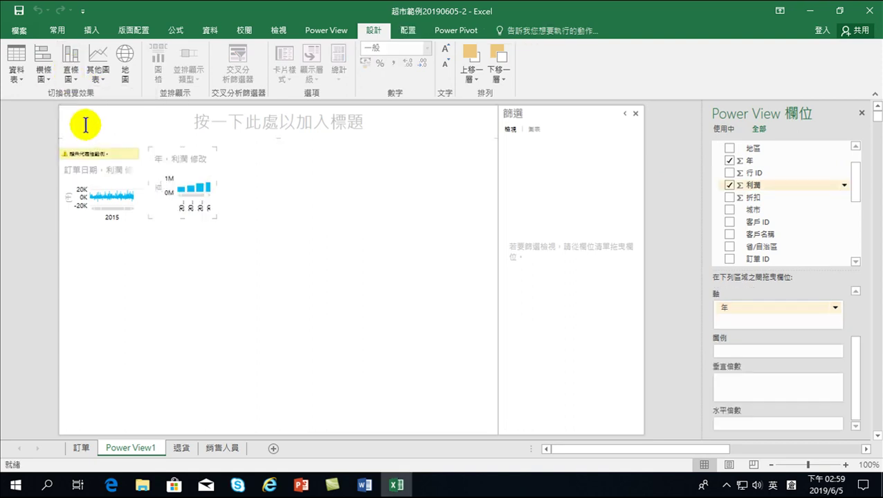
pyautogui.moveTo(215, 218)
pyautogui.moveTo(215, 216); pyautogui.dragTo(273, 430)
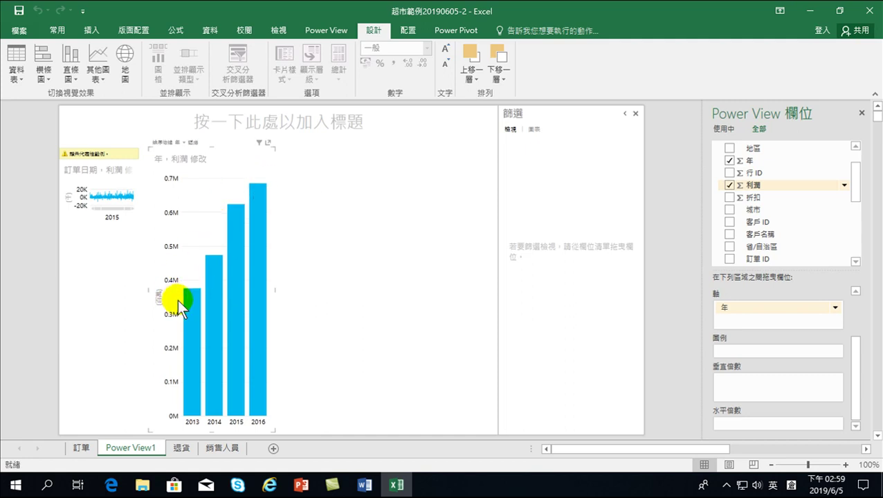
# - Place Outside End data labels on the profit columns, reading 0.38M through 0.68M
pyautogui.click(407, 31)
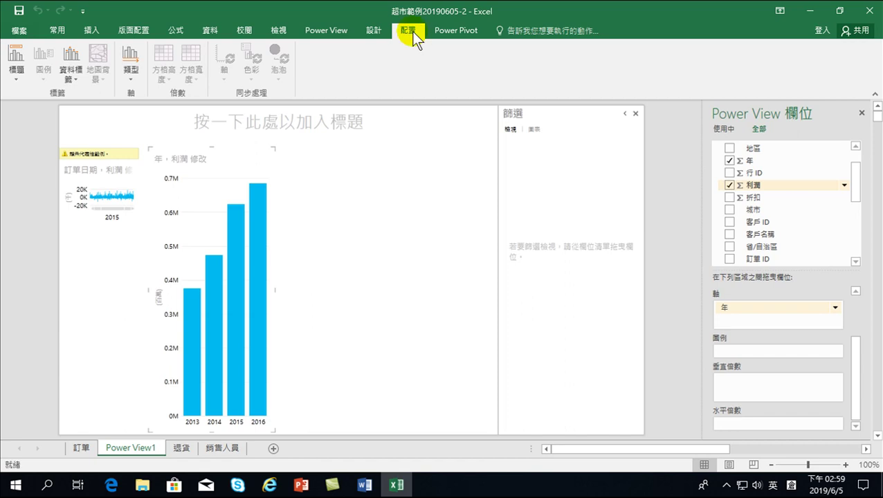
pyautogui.click(70, 65)
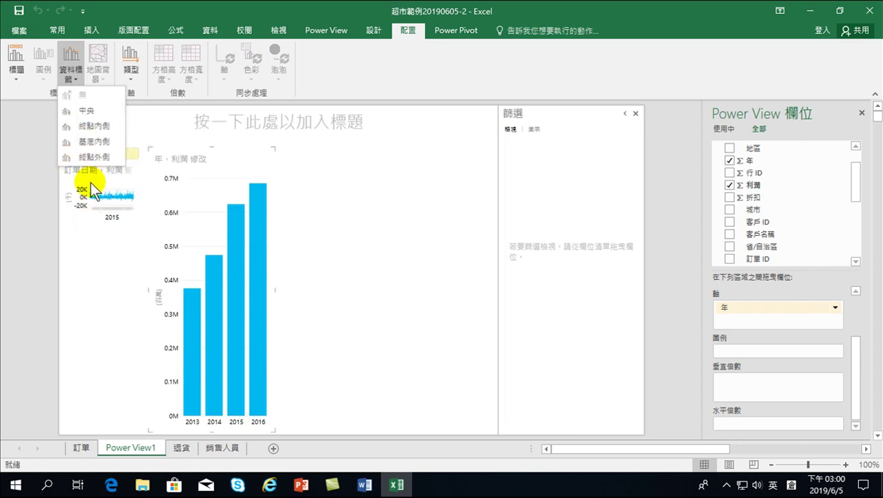
pyautogui.click(91, 141)
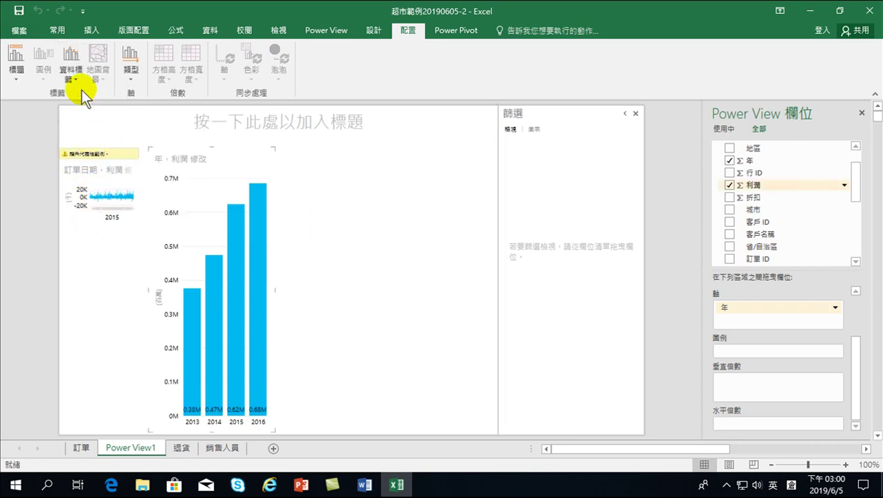
pyautogui.click(73, 69)
pyautogui.click(86, 157)
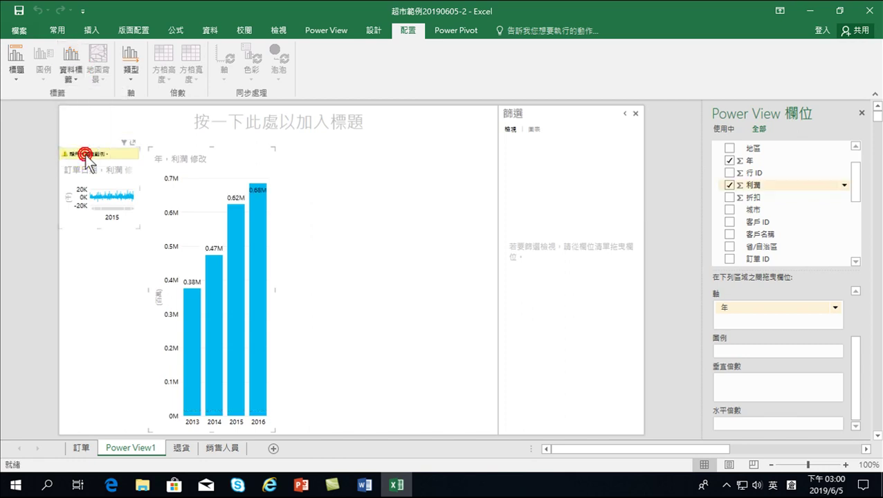
pyautogui.moveTo(208, 277)
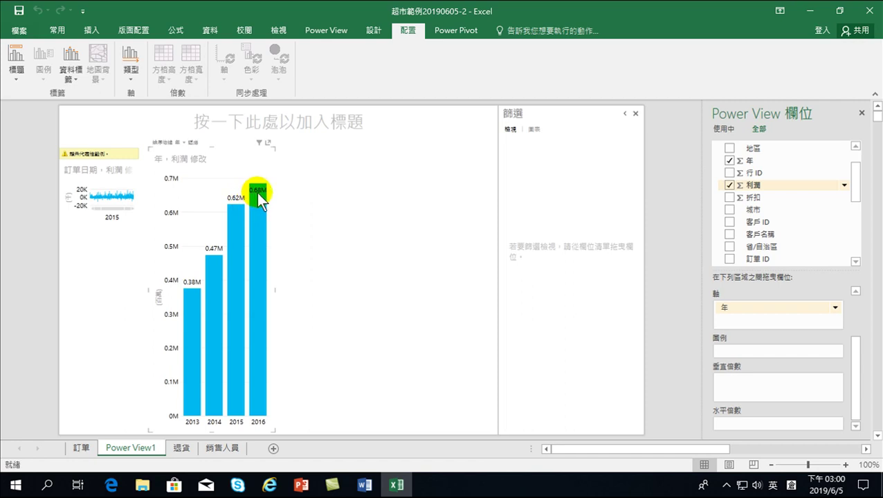
pyautogui.moveTo(214, 325)
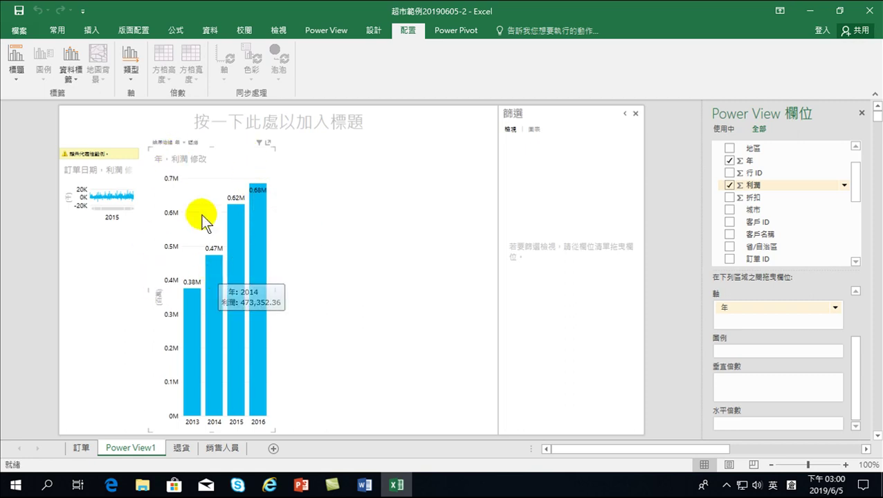
pyautogui.click(229, 161)
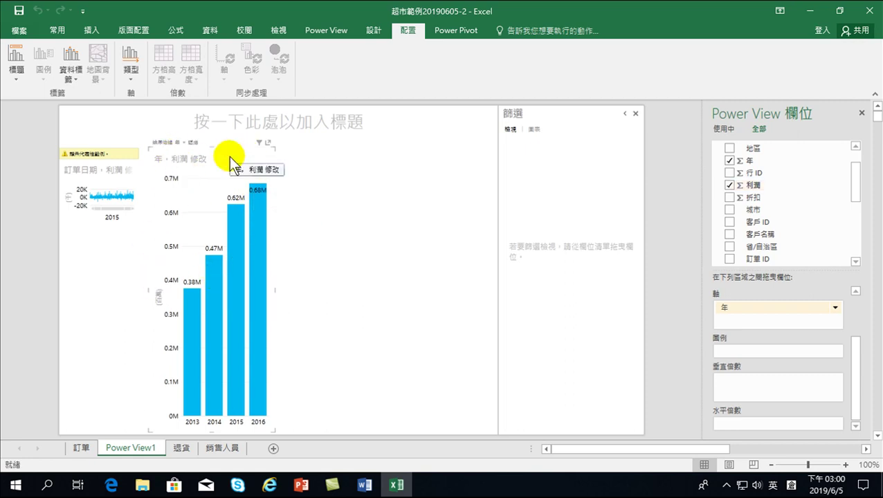
# - Delete the profit column chart and the order-date sparkline chart
pyautogui.press('Delete')
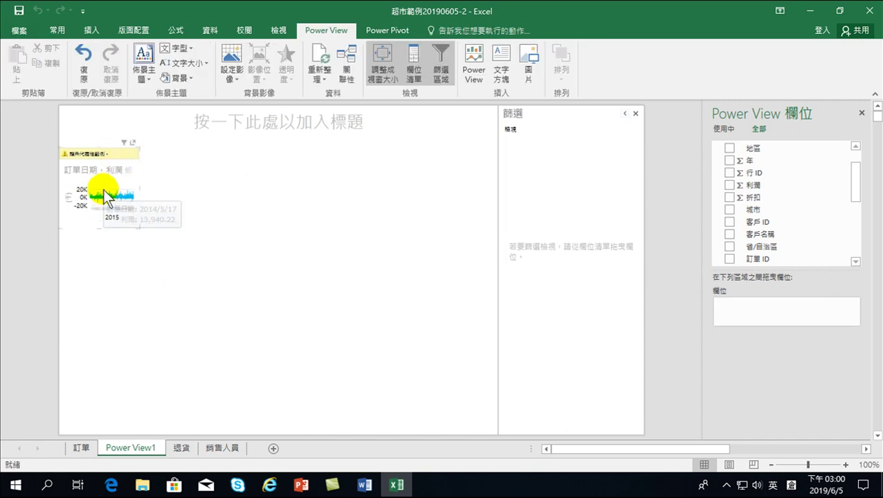
pyautogui.click(108, 183)
pyautogui.press('Delete')
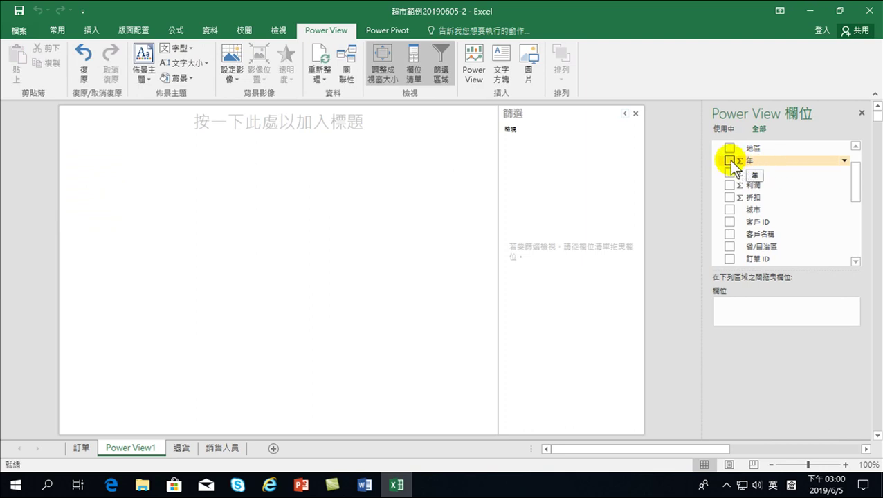
# - Build a new table of 年, set to Do Not Summarize, with 利潤 added
pyautogui.scroll(1, 810, 169)
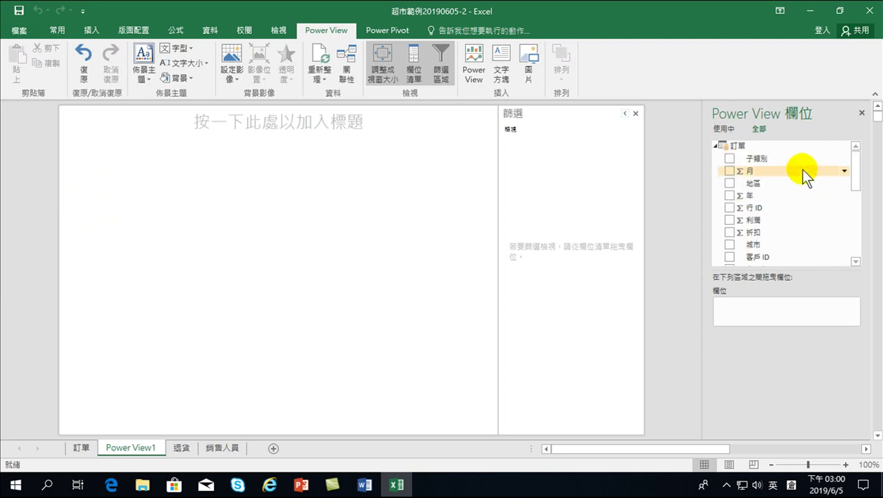
pyautogui.click(714, 145)
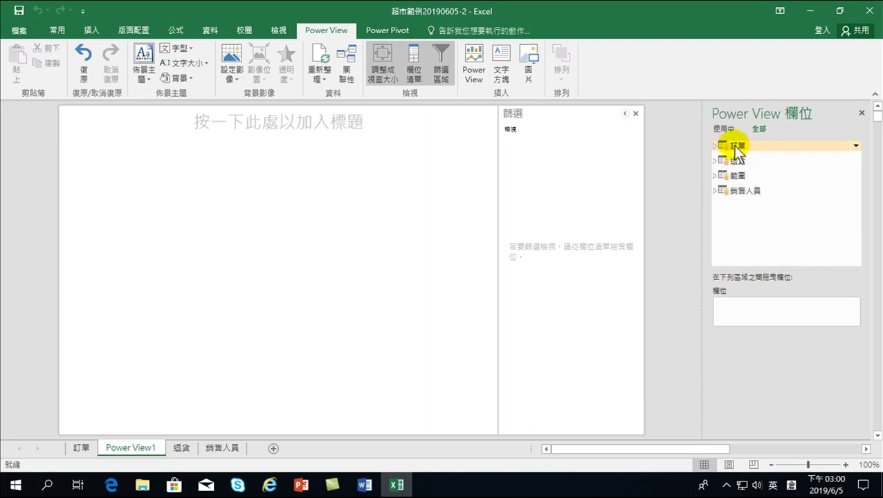
pyautogui.click(714, 145)
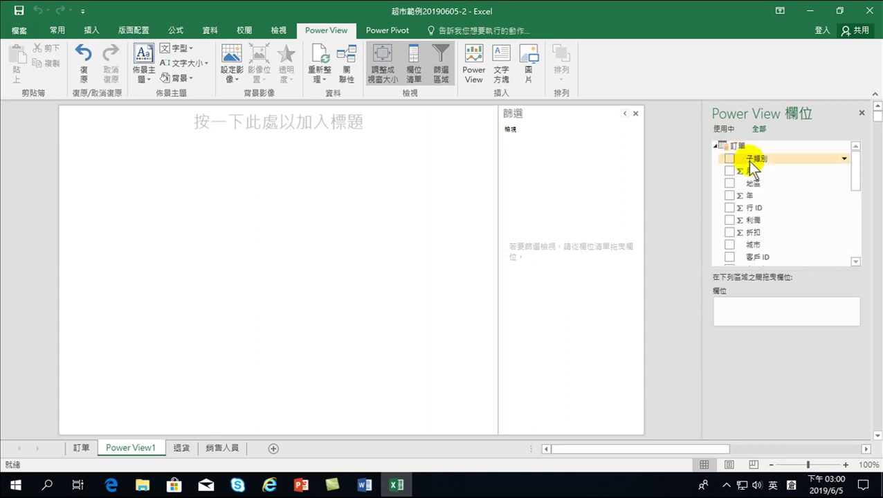
pyautogui.click(730, 196)
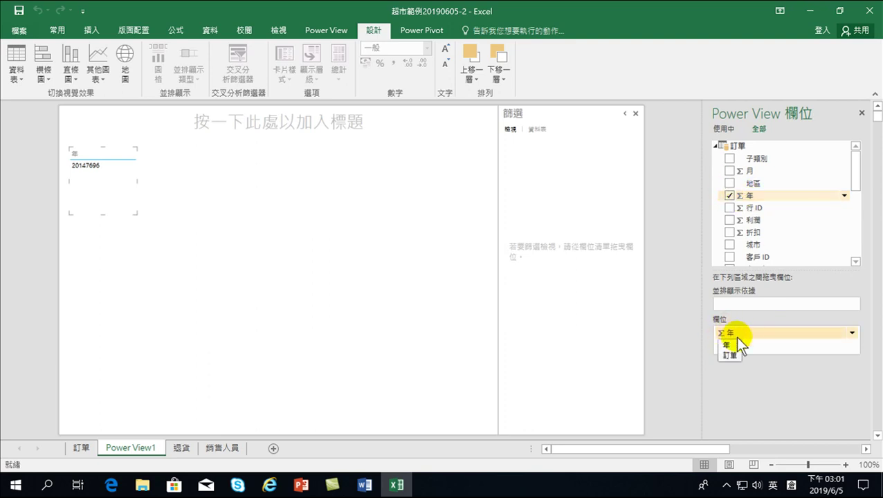
pyautogui.click(852, 333)
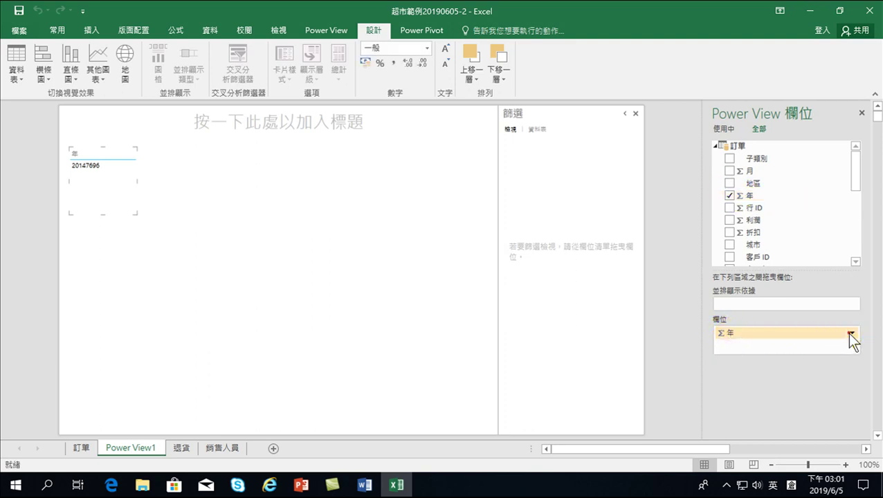
pyautogui.click(803, 346)
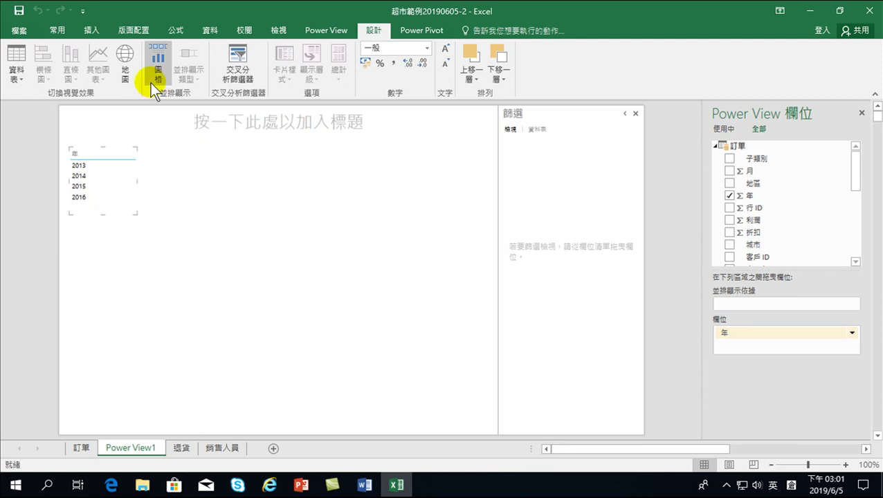
pyautogui.click(856, 261)
pyautogui.click(856, 262)
pyautogui.click(730, 189)
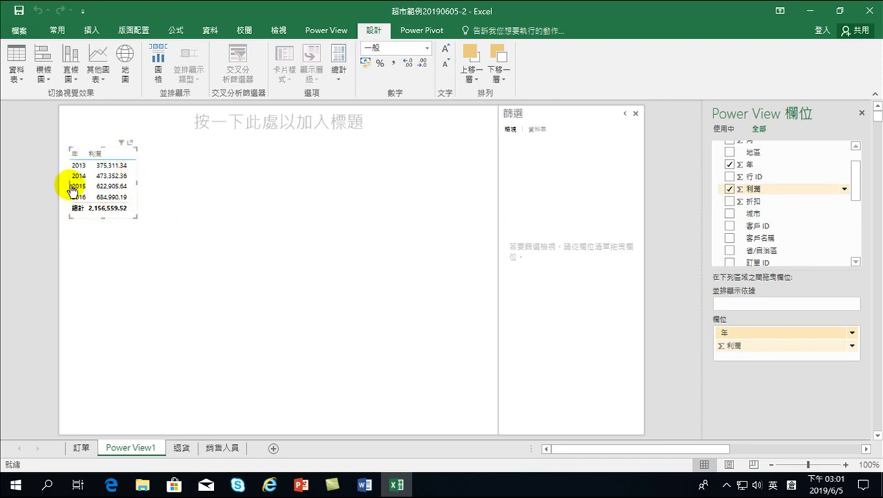
# - Convert the year–profit table into a tall clustered column chart widened to the left edge
pyautogui.click(70, 76)
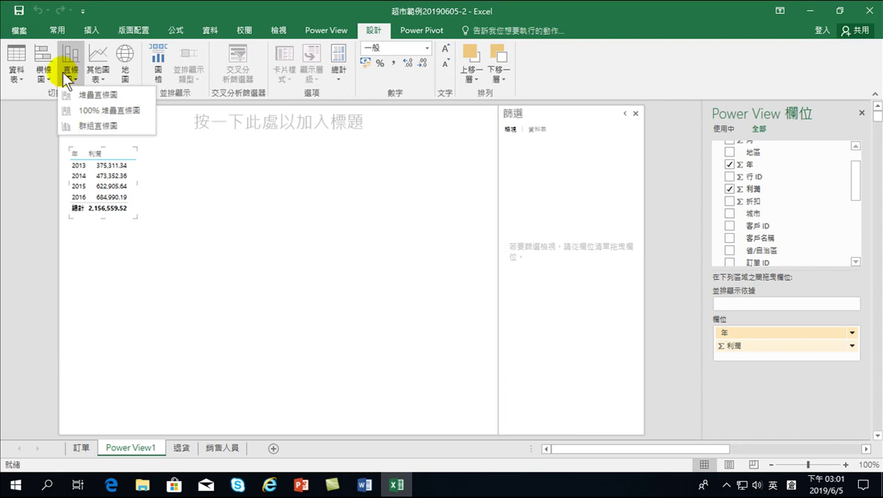
pyautogui.click(91, 125)
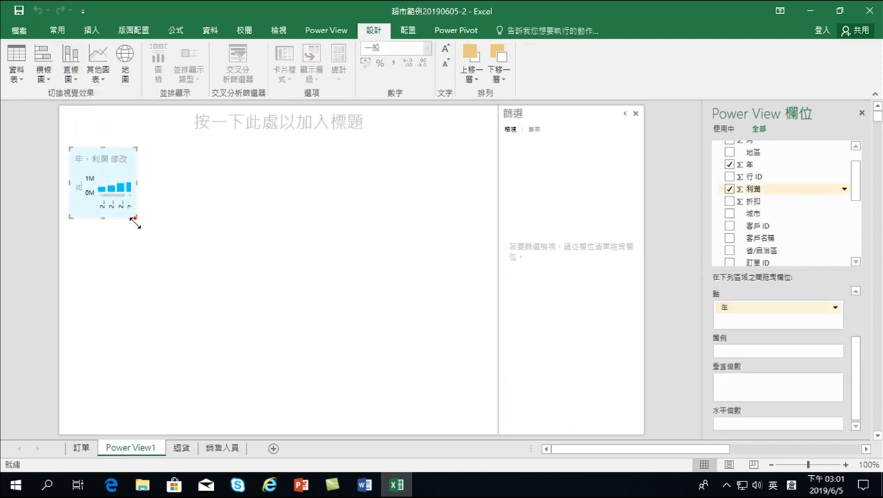
pyautogui.moveTo(136, 223); pyautogui.dragTo(155, 430)
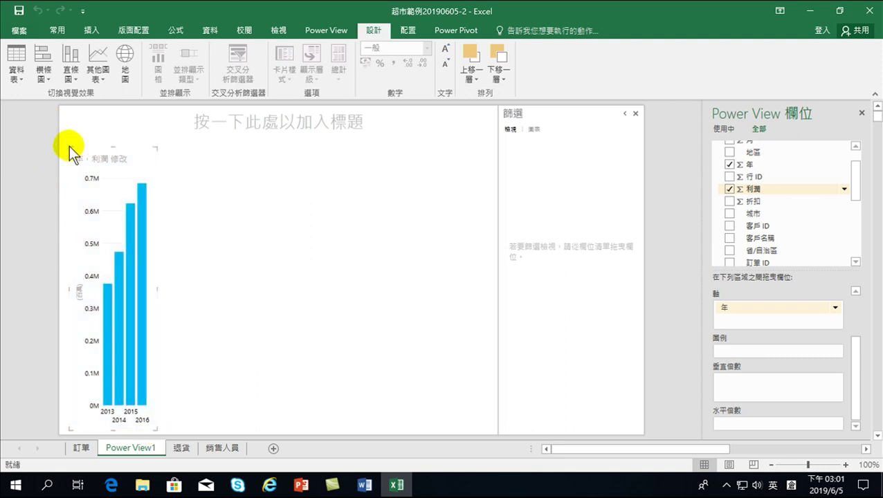
pyautogui.moveTo(69, 147); pyautogui.dragTo(53, 142)
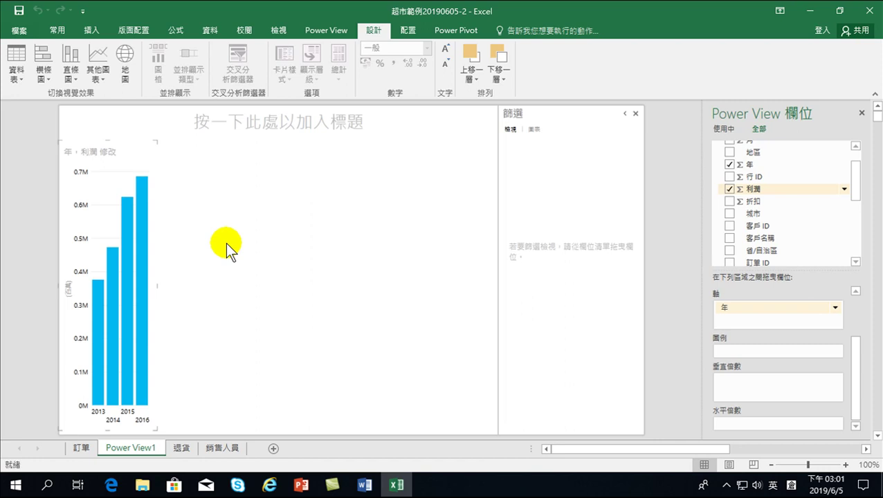
# - Show profit data labels at the Outside End of each column
pyautogui.click(409, 29)
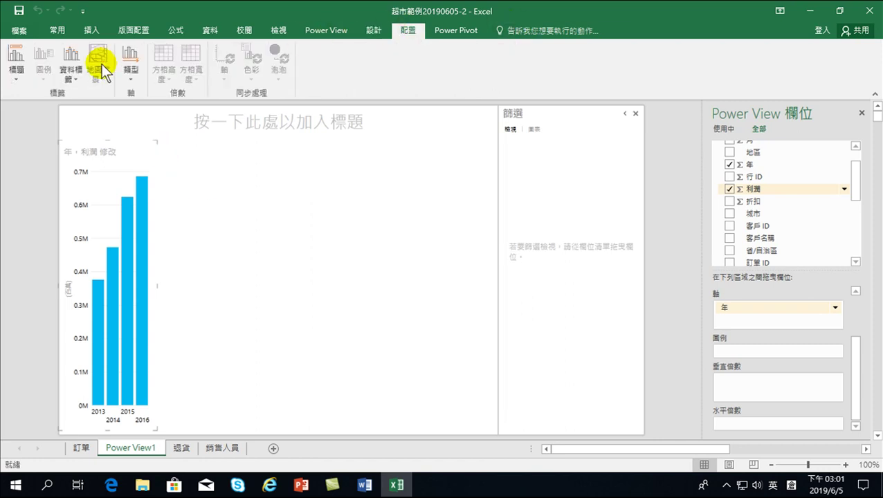
pyautogui.click(72, 62)
pyautogui.click(91, 159)
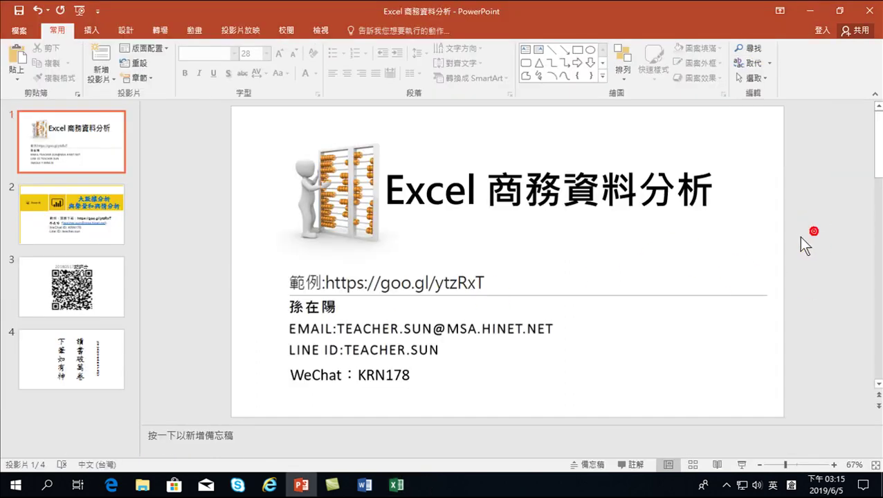
pyautogui.press('F5')
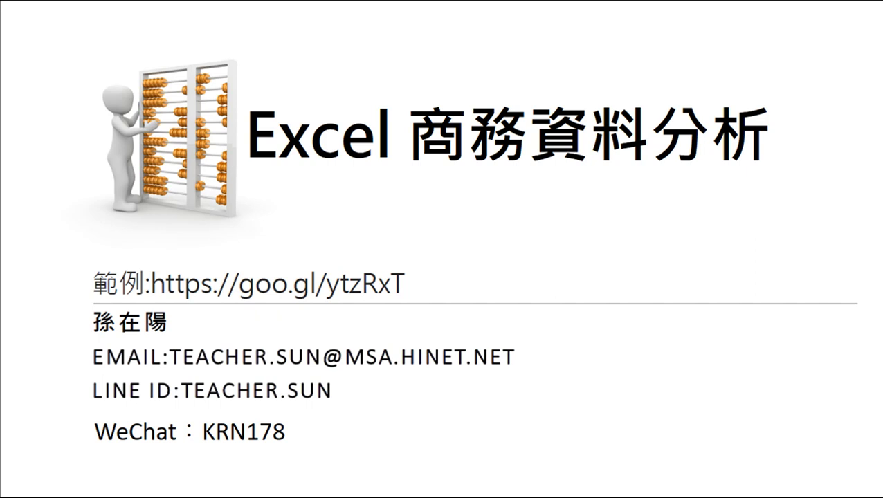
pyautogui.press('Escape')
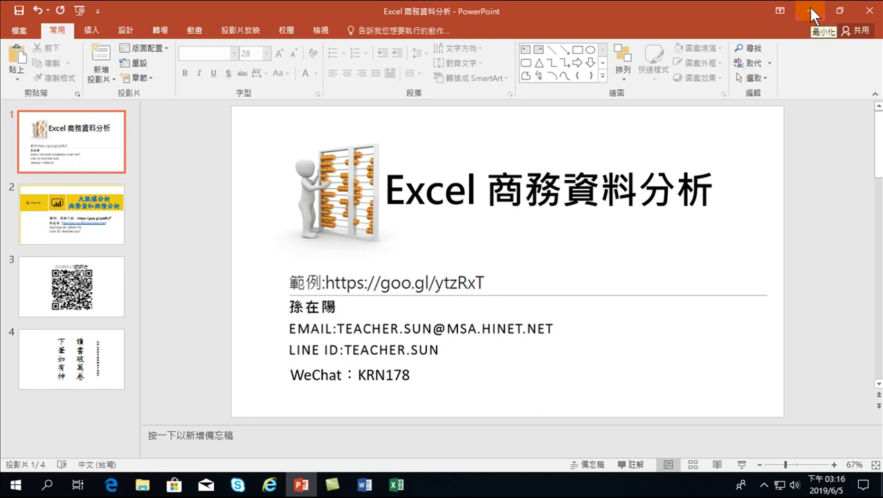
# - Restore Excel maximized and make the yearly profit chart wider and slightly taller
pyautogui.click(395, 486)
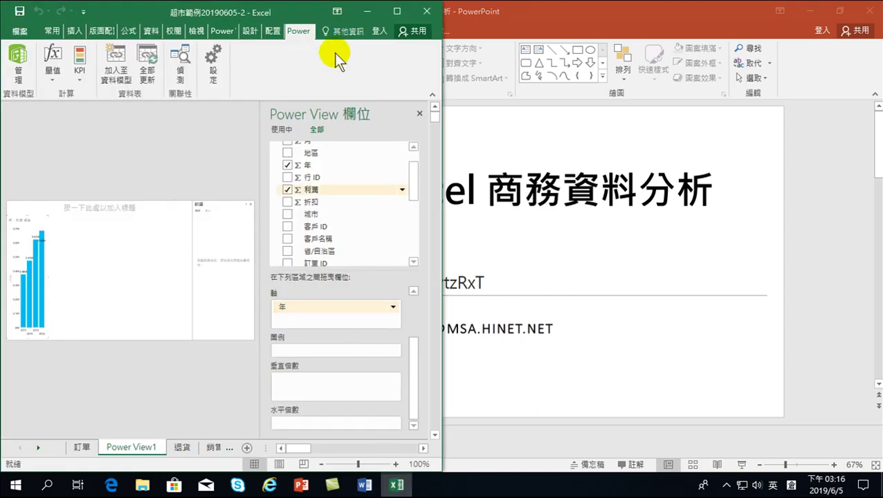
pyautogui.click(398, 12)
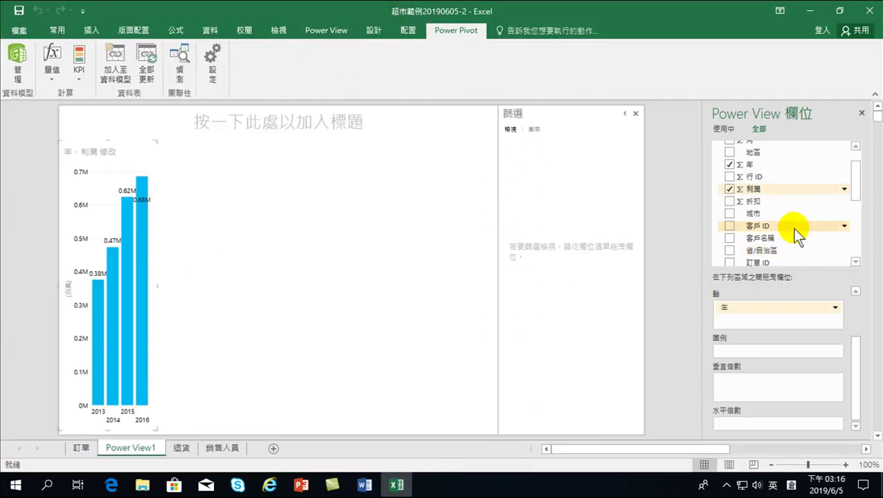
pyautogui.moveTo(28, 277)
pyautogui.click(126, 163)
pyautogui.moveTo(157, 285); pyautogui.dragTo(283, 294)
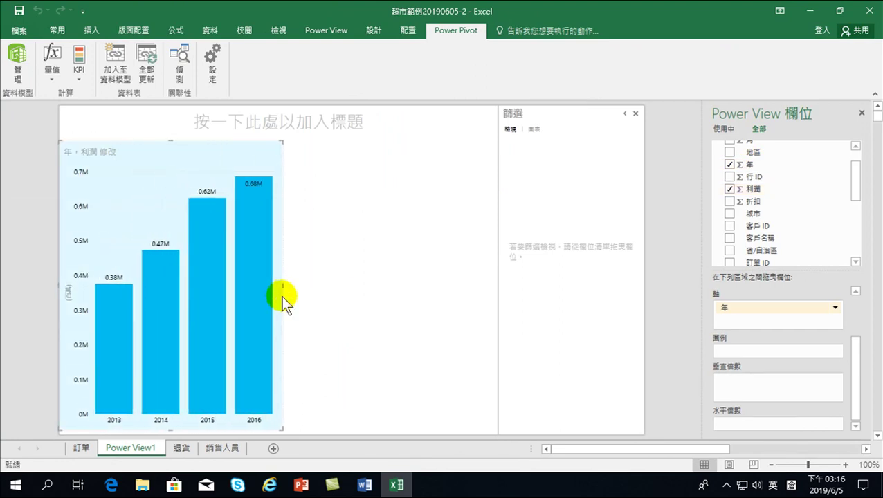
pyautogui.moveTo(166, 429); pyautogui.dragTo(168, 434)
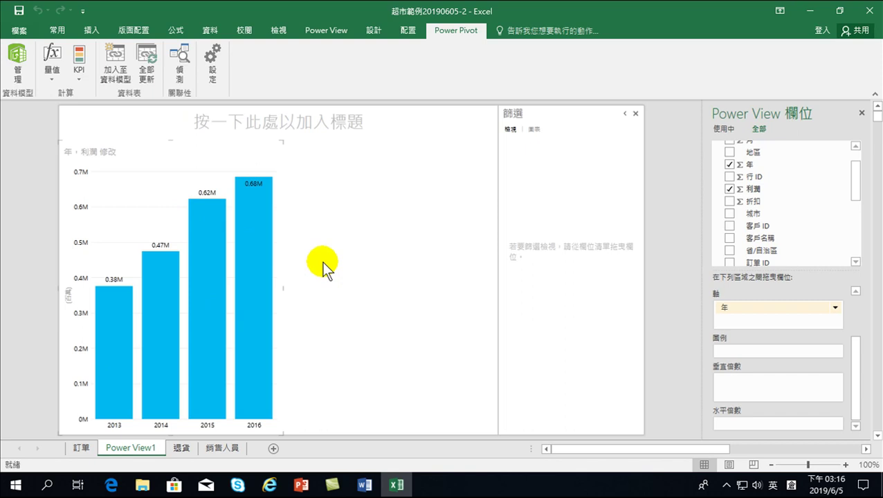
pyautogui.moveTo(852, 183)
pyautogui.mouseDown()
pyautogui.moveTo(859, 159)
pyautogui.moveTo(851, 231)
pyautogui.mouseUp()
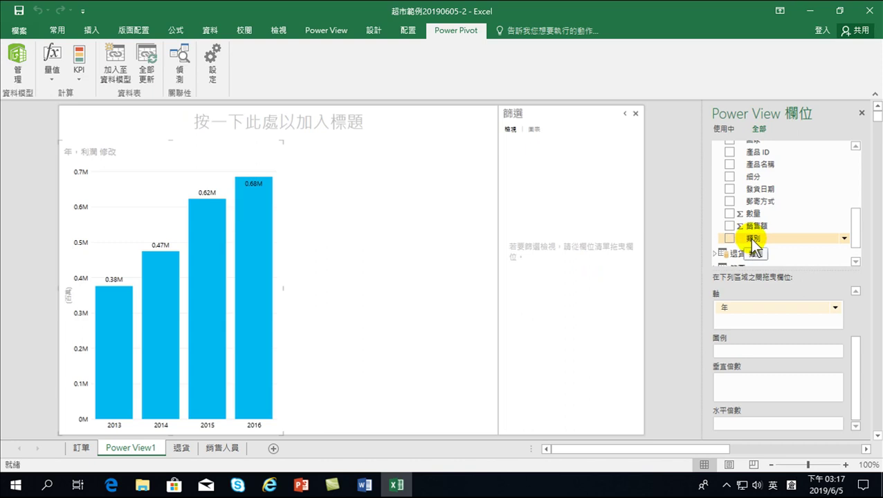
pyautogui.moveTo(173, 277)
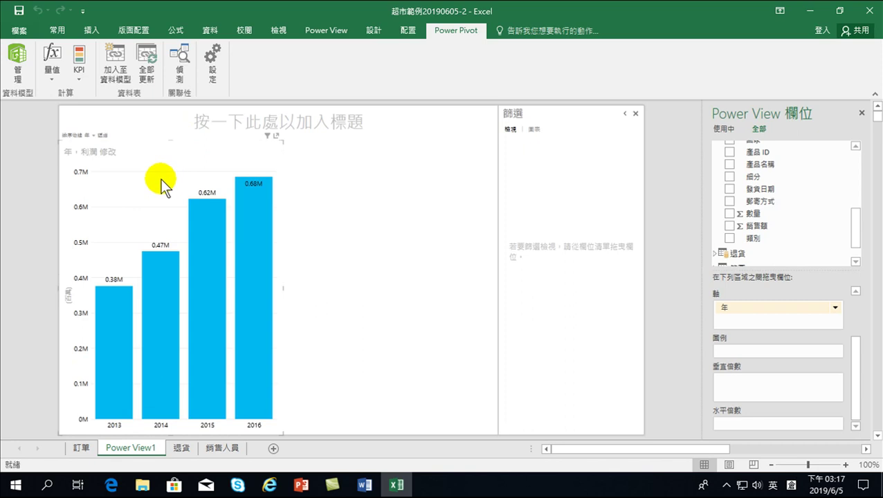
# - Create a separate table of 利潤 totals by 類別: 技術, 傢俱, 辦公用品
pyautogui.click(362, 188)
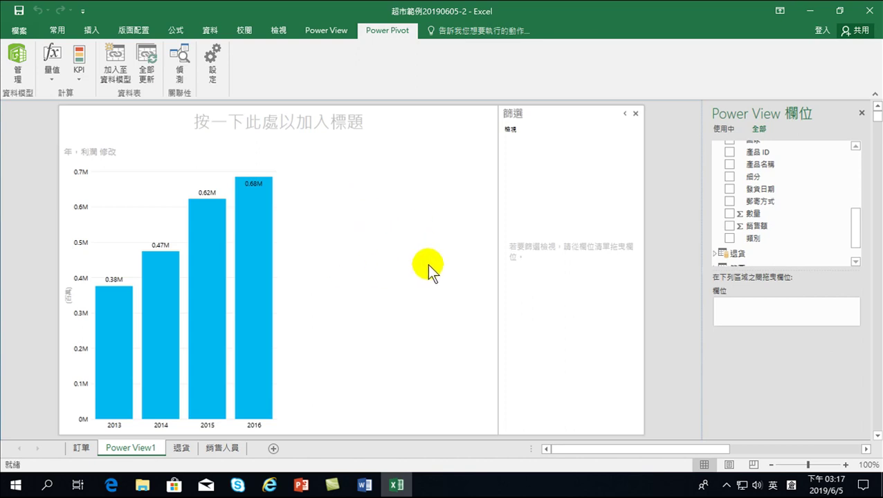
pyautogui.click(729, 239)
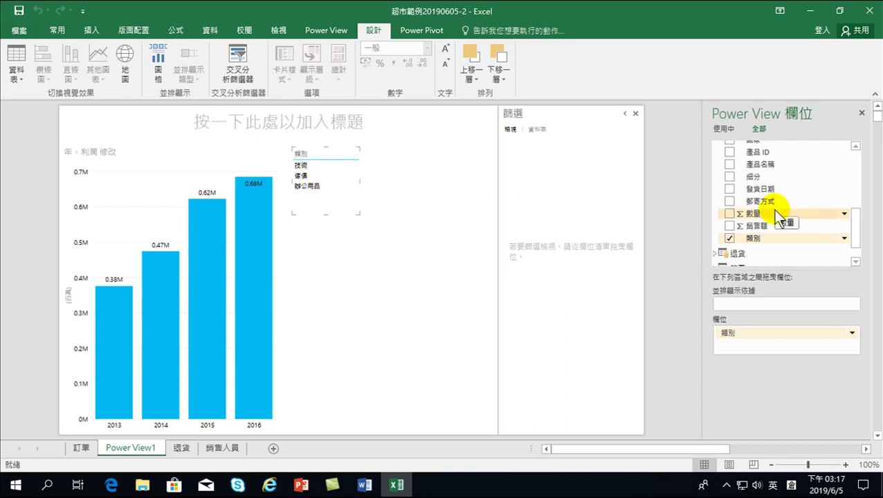
pyautogui.scroll(2, 775, 214)
pyautogui.scroll(2, 775, 214)
pyautogui.scroll(2, 775, 214)
pyautogui.scroll(2, 775, 215)
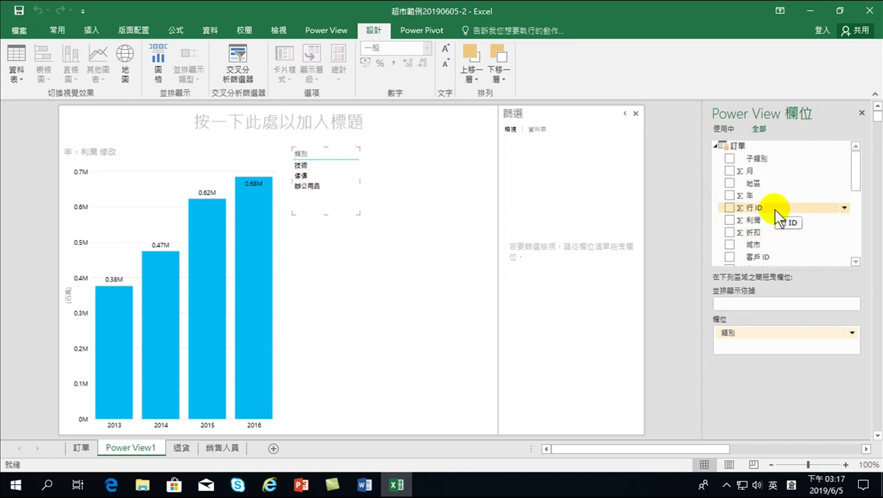
pyautogui.click(729, 220)
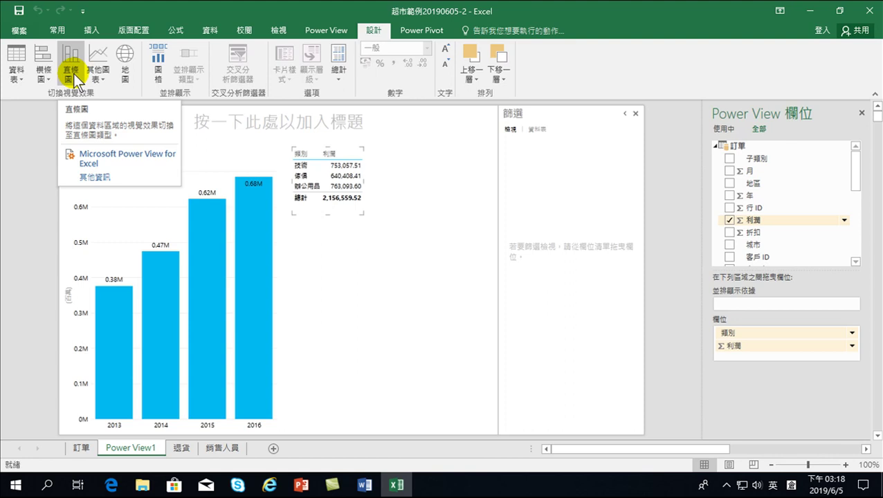
# - Convert the category table into a clustered column chart enlarged up to the filter pane
pyautogui.click(73, 73)
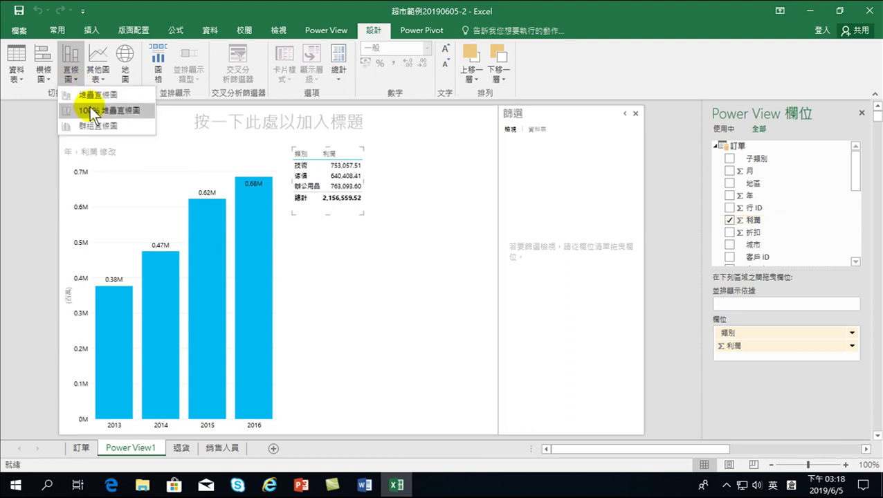
pyautogui.click(94, 126)
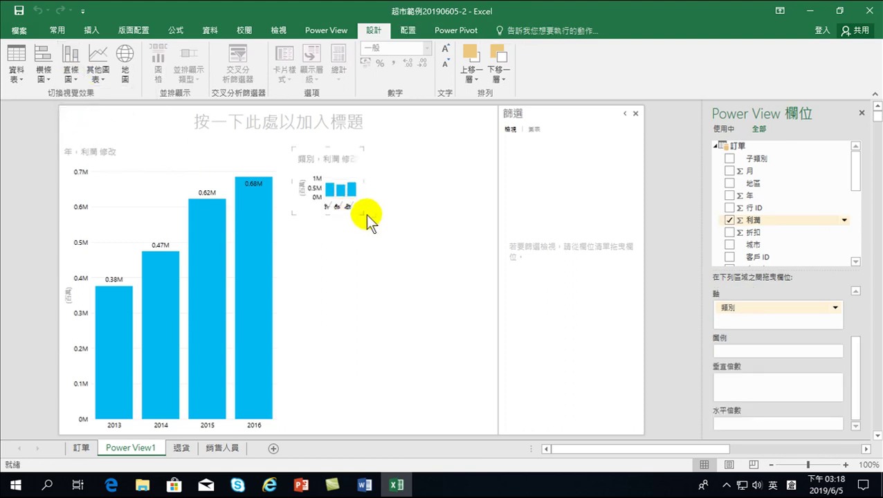
pyautogui.moveTo(363, 214); pyautogui.dragTo(498, 289)
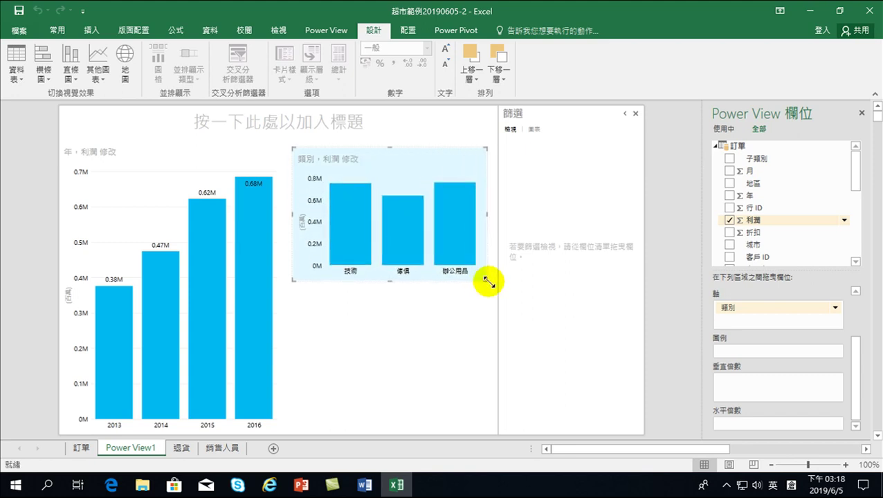
pyautogui.moveTo(299, 220)
pyautogui.moveTo(293, 220); pyautogui.dragTo(277, 223)
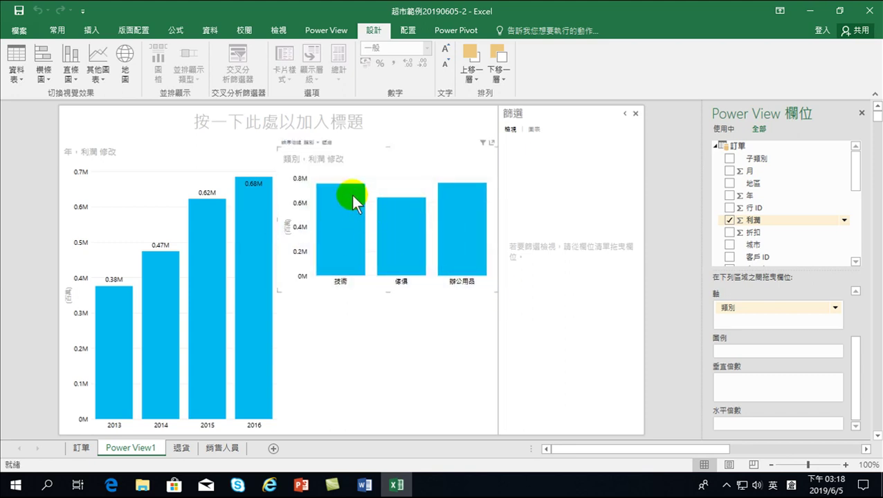
# - Label the category bars at Outside End: 0.75M, 0.64M and 0.76M
pyautogui.click(407, 29)
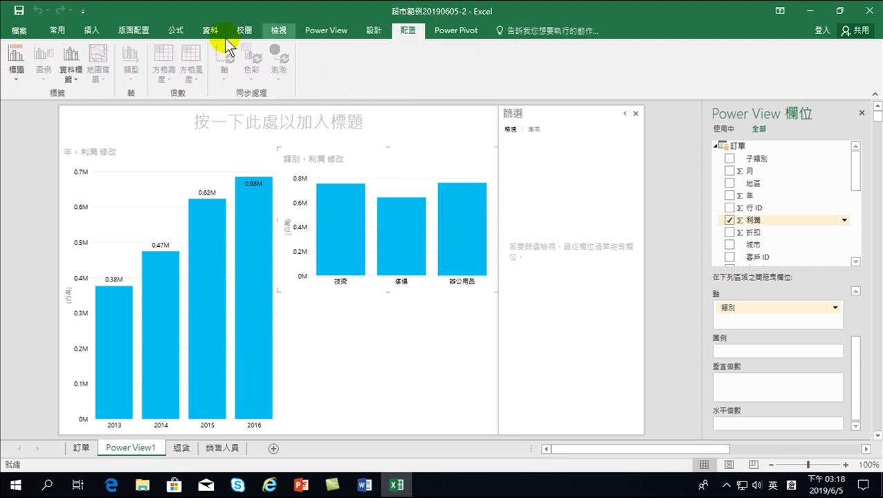
pyautogui.click(70, 64)
pyautogui.click(90, 160)
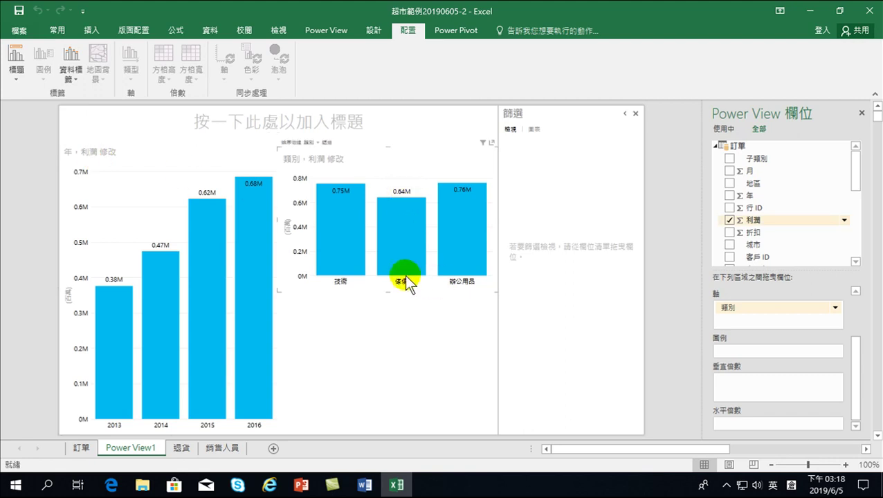
# - In the popped-out category chart, sort by 利潤 descending, then pop it back in
pyautogui.moveTo(401, 235)
pyautogui.click(467, 211)
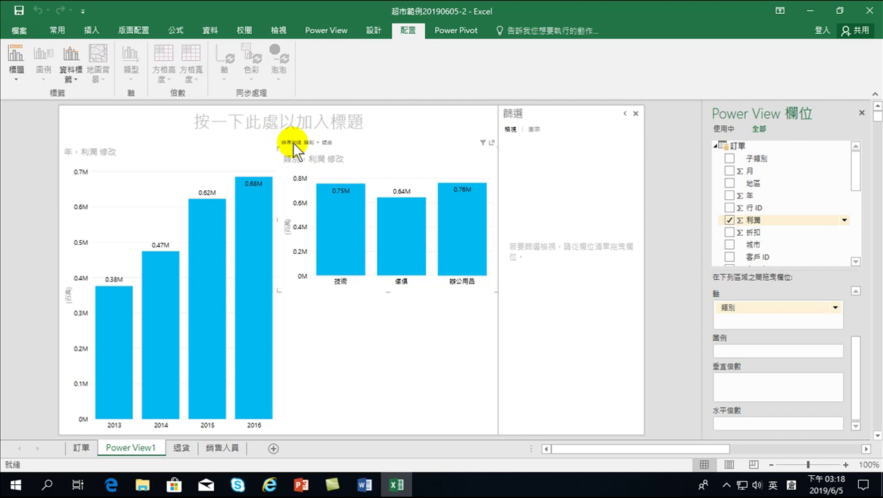
pyautogui.click(491, 142)
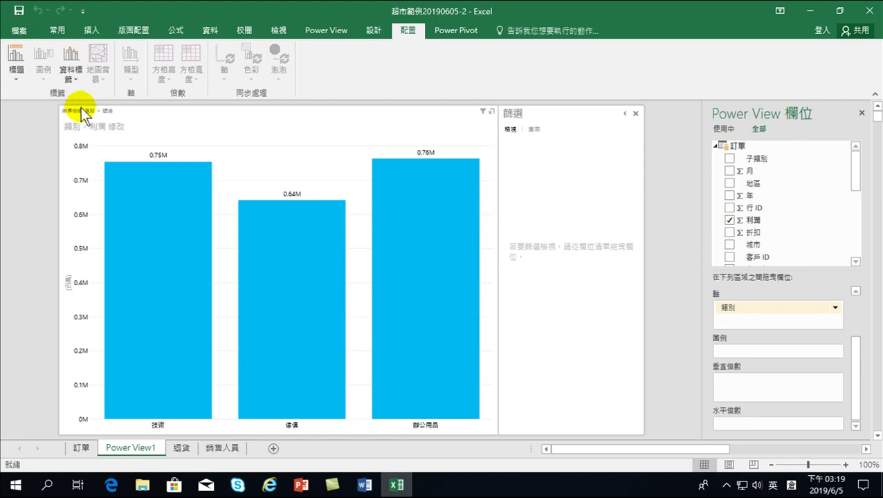
pyautogui.click(99, 111)
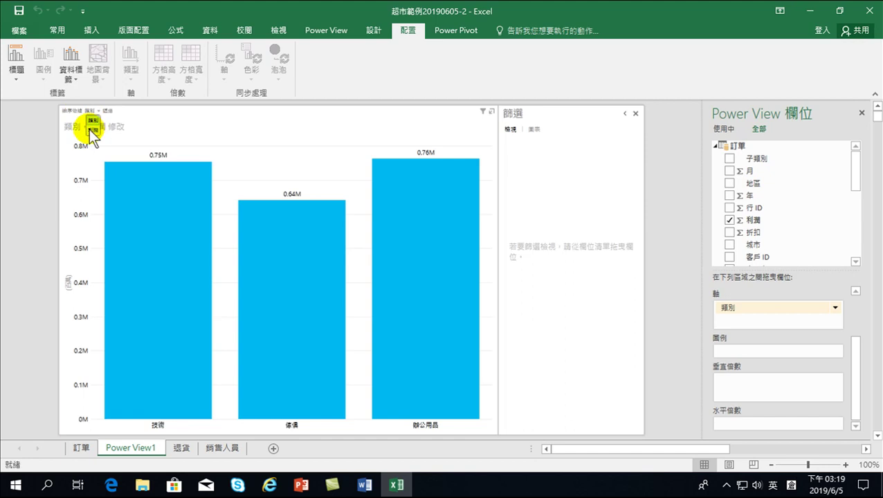
pyautogui.click(92, 129)
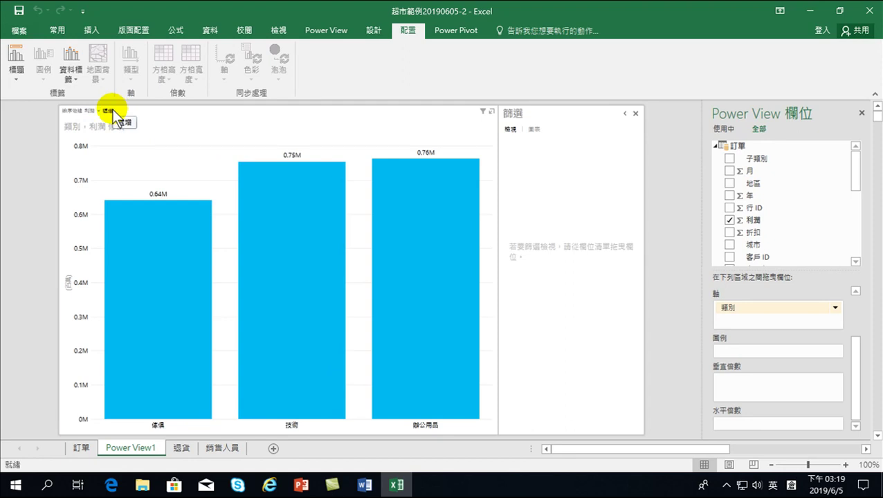
pyautogui.click(108, 111)
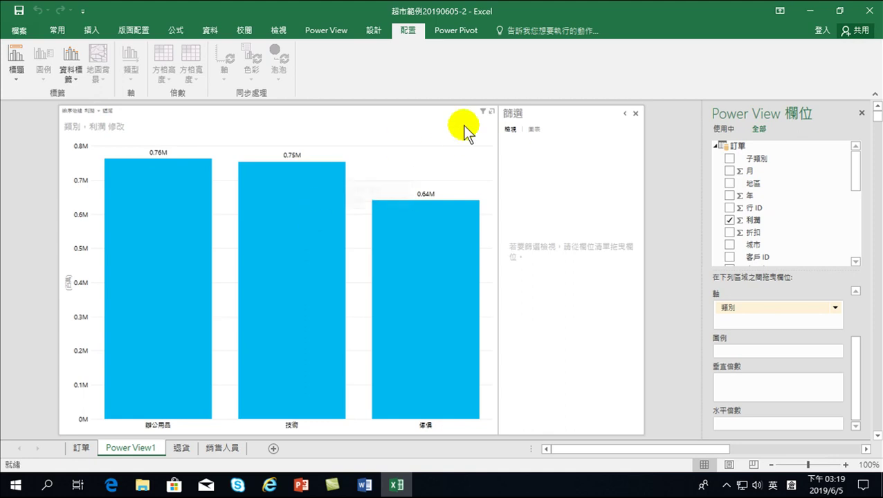
pyautogui.click(491, 111)
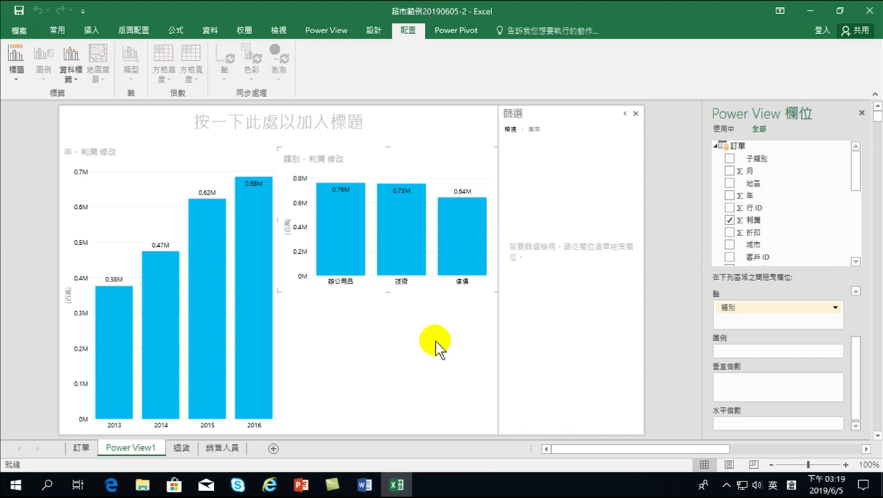
pyautogui.moveTo(782, 208)
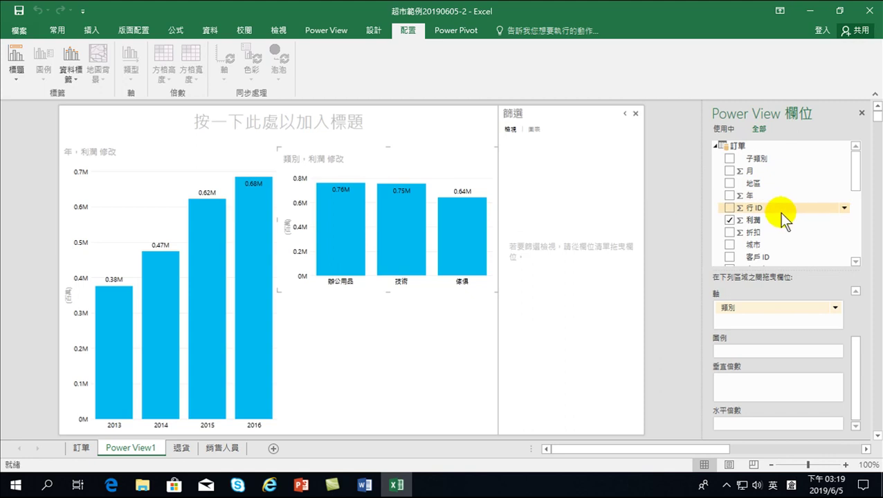
pyautogui.moveTo(856, 173); pyautogui.dragTo(856, 236)
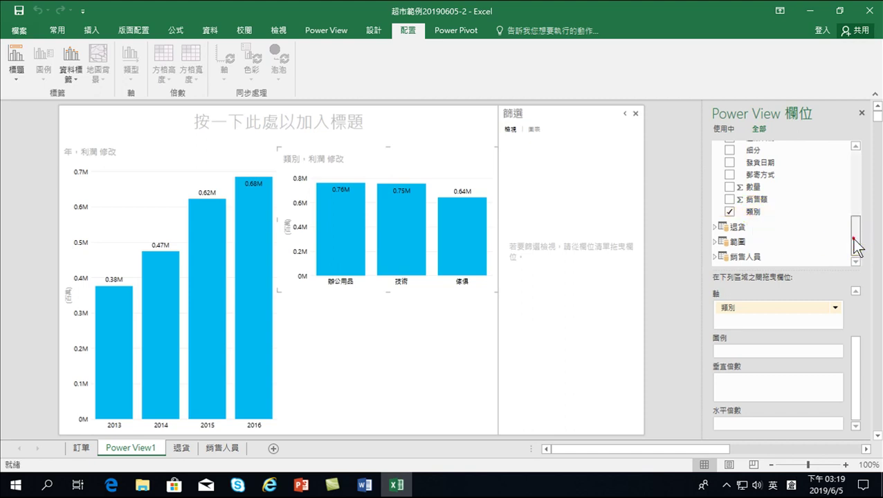
pyautogui.moveTo(857, 247); pyautogui.dragTo(866, 168)
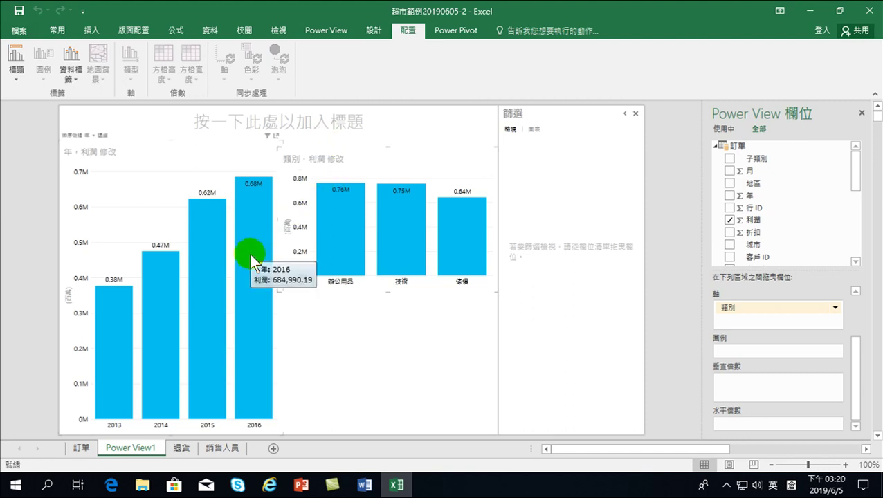
pyautogui.moveTo(253, 298)
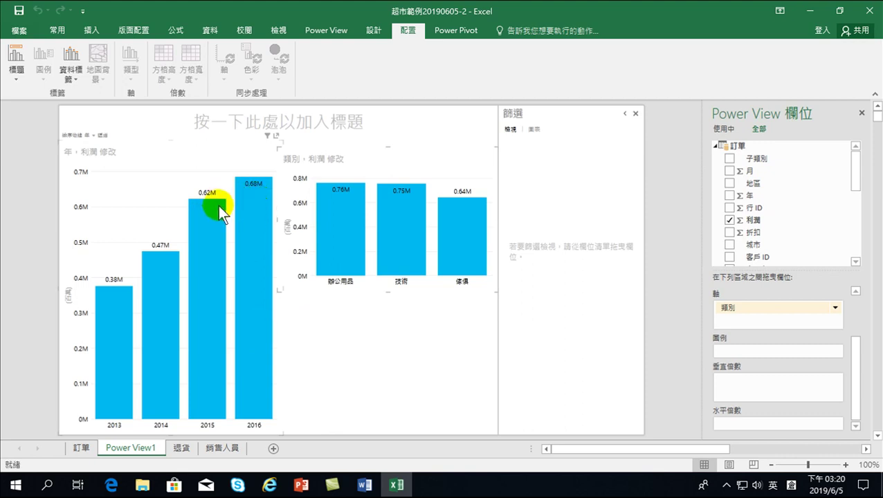
pyautogui.moveTo(253, 191)
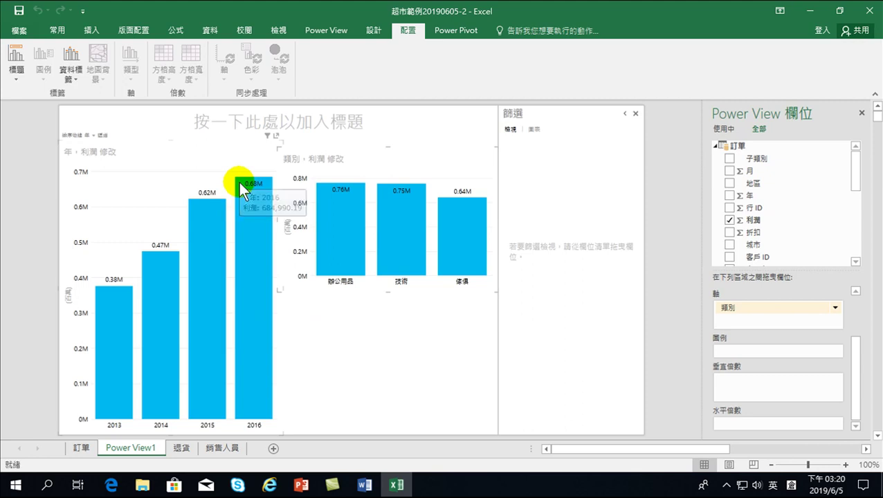
# - Cross-filter the category chart from the year chart, finishing on 2016 (0.25M, 0.24M, 0.19M)
pyautogui.click(345, 225)
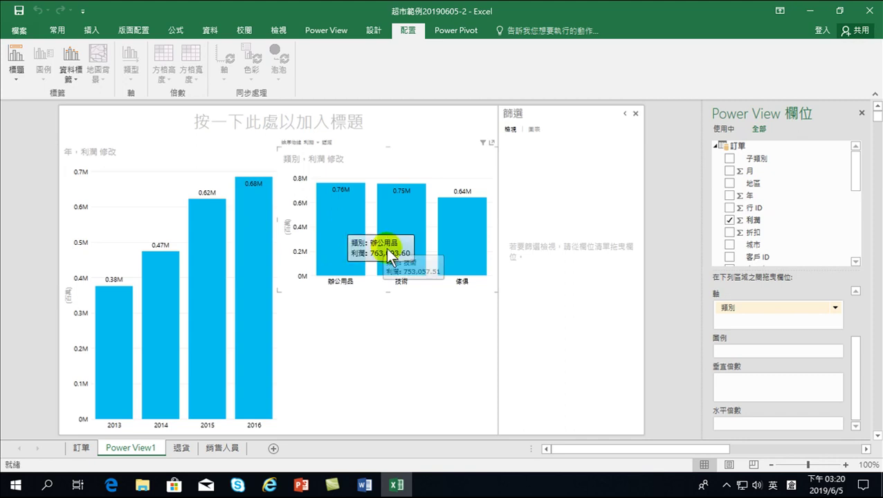
pyautogui.click(437, 234)
pyautogui.moveTo(461, 258); pyautogui.dragTo(463, 282)
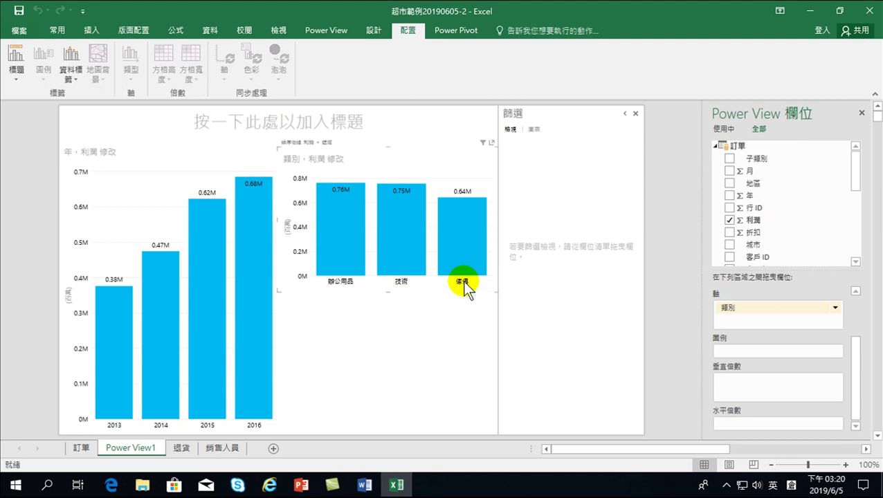
pyautogui.moveTo(208, 277)
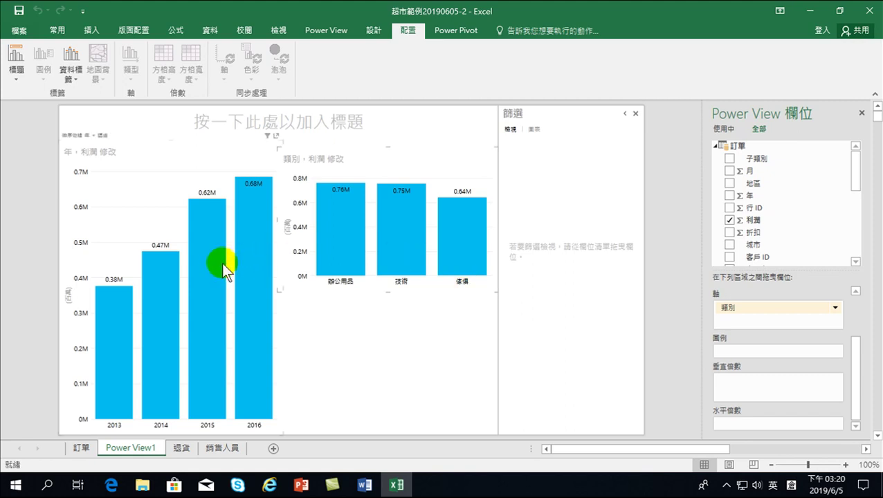
pyautogui.click(215, 251)
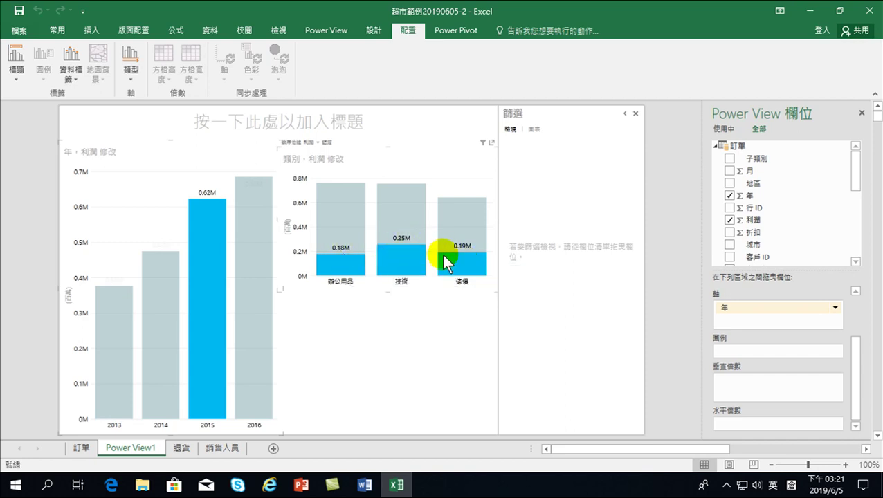
pyautogui.moveTo(254, 290)
pyautogui.click(259, 254)
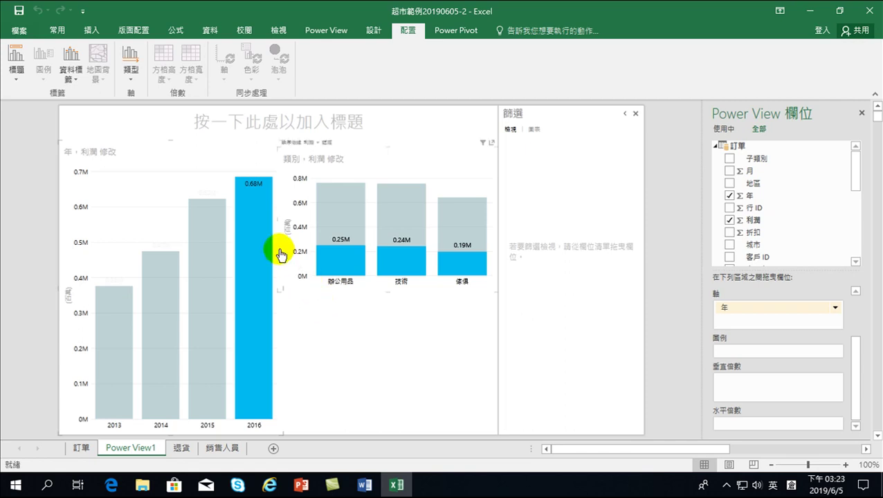
pyautogui.click(250, 225)
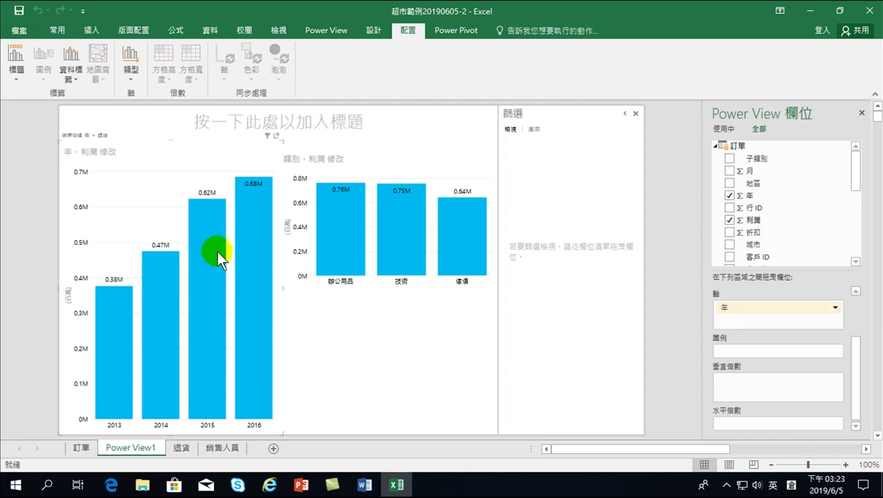
pyautogui.click(202, 261)
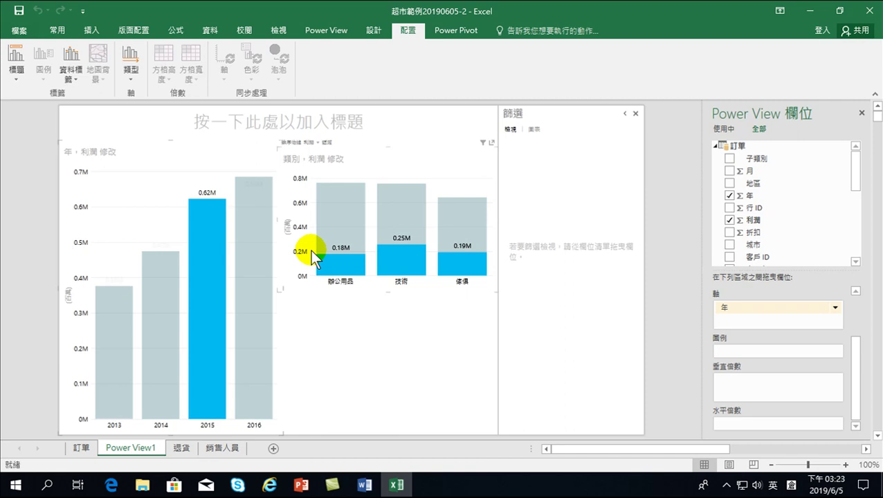
pyautogui.moveTo(253, 297)
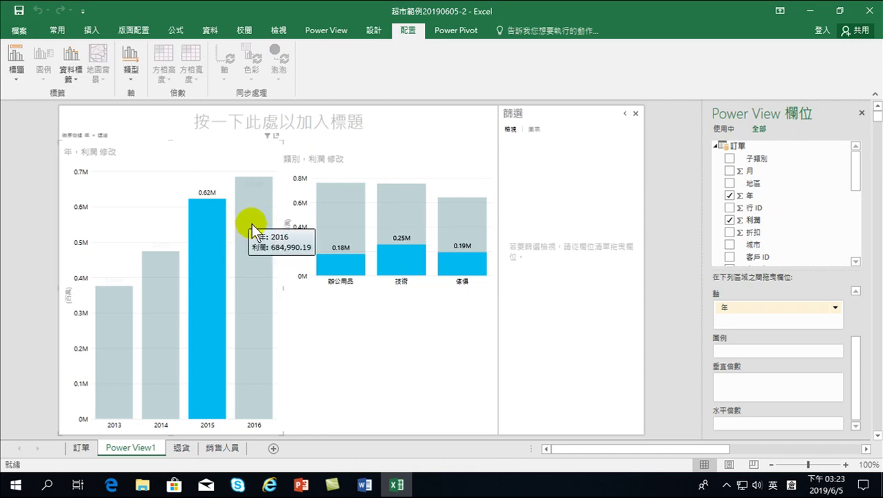
pyautogui.click(252, 215)
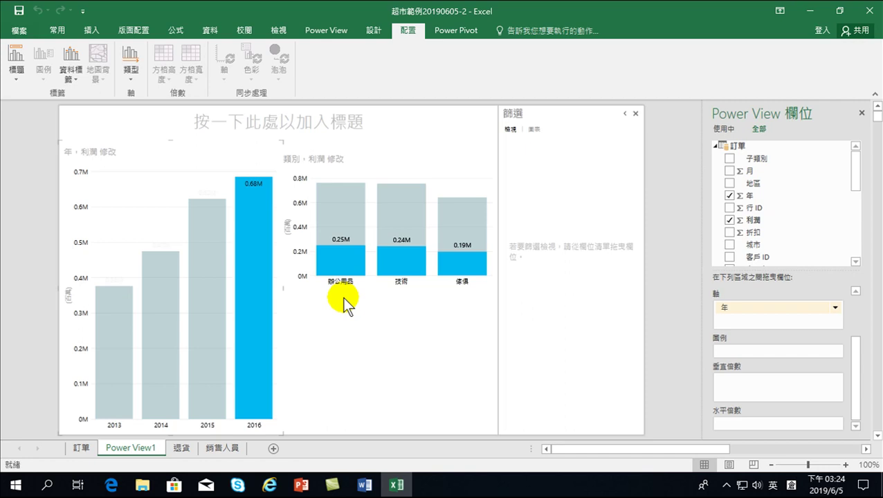
# - Remove the 2016 highlight so categories show full totals 0.76M, 0.75M, 0.64M
pyautogui.click(385, 193)
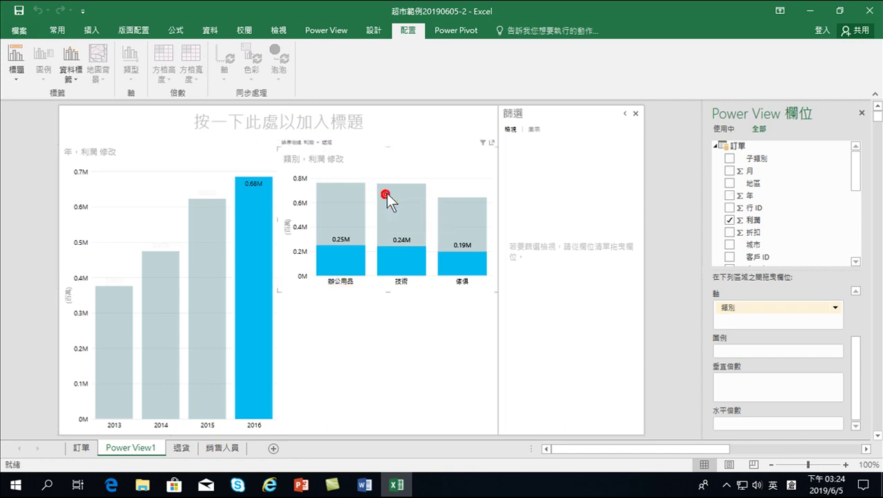
pyautogui.click(407, 161)
pyautogui.click(397, 198)
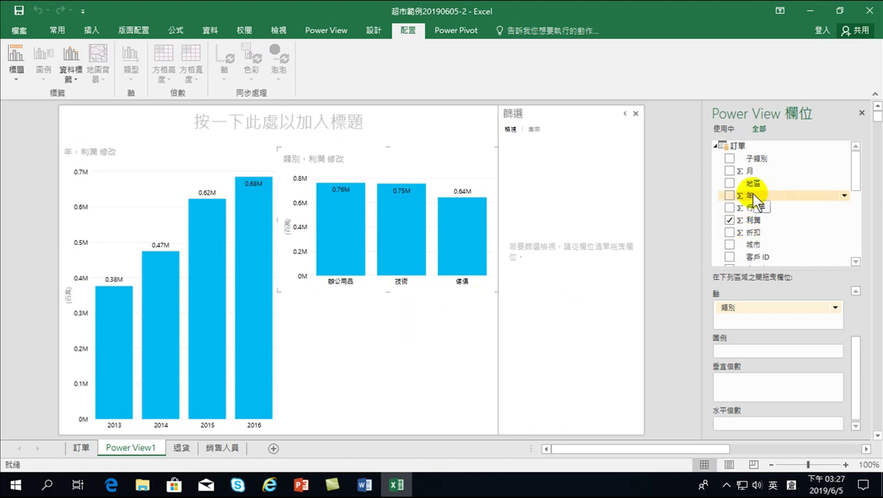
# - Create a new table under the category chart listing 子類別 with its 利潤 values
pyautogui.click(353, 344)
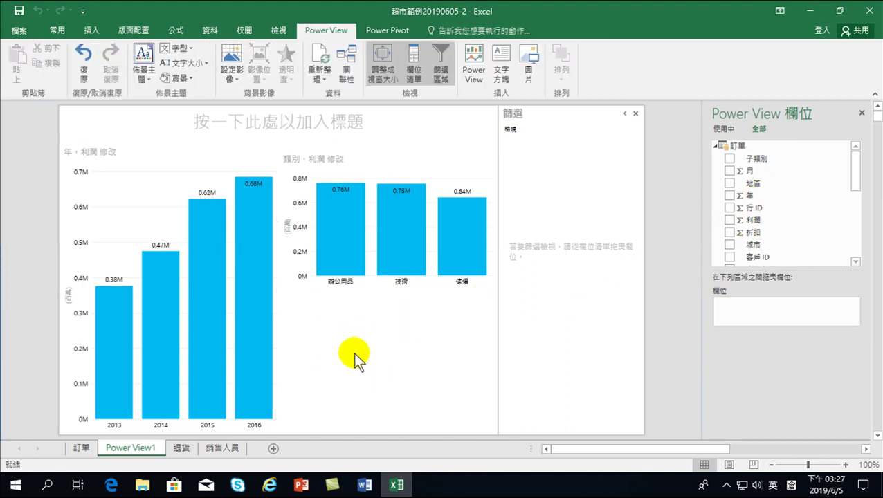
pyautogui.click(729, 157)
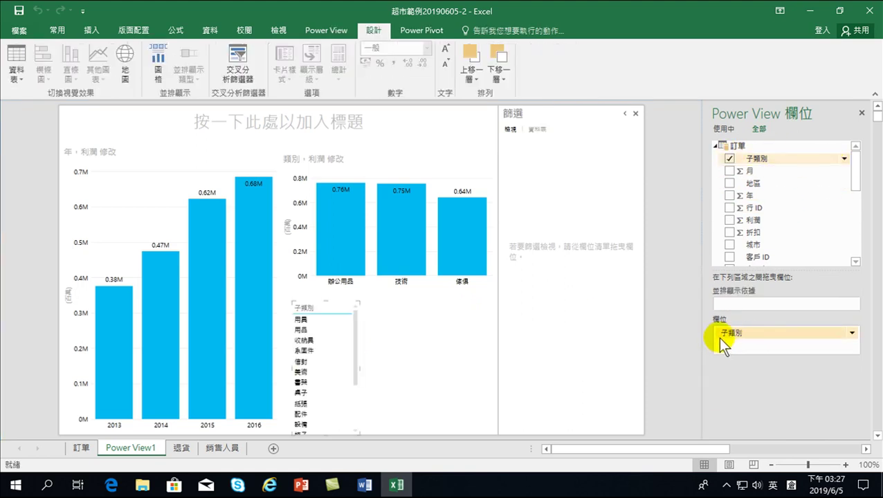
pyautogui.moveTo(858, 168); pyautogui.dragTo(863, 232)
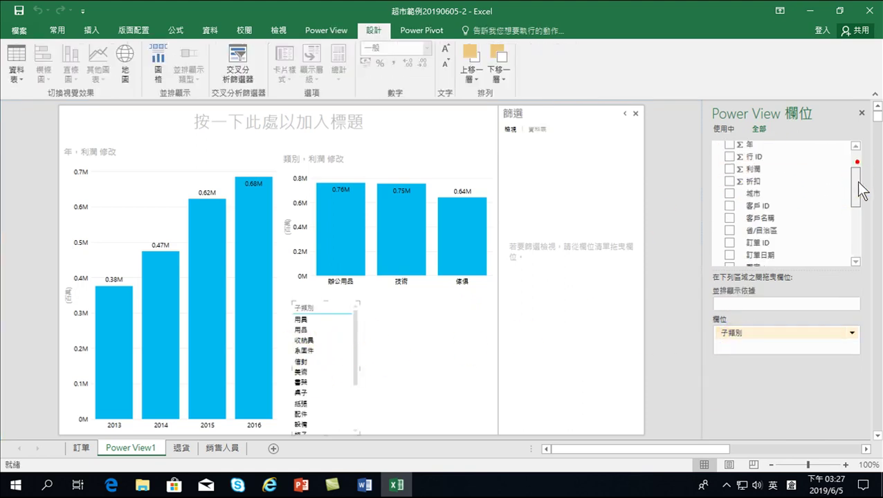
pyautogui.scroll(2, 808, 207)
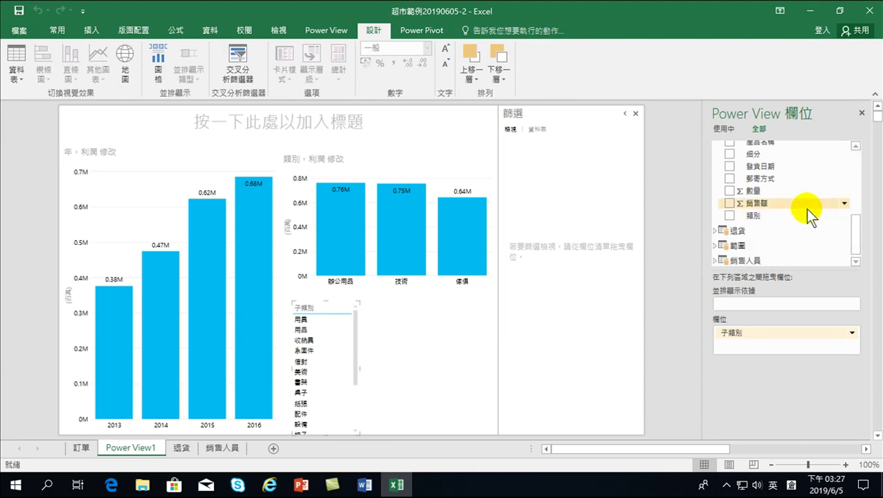
pyautogui.scroll(3, 793, 194)
pyautogui.scroll(2, 793, 194)
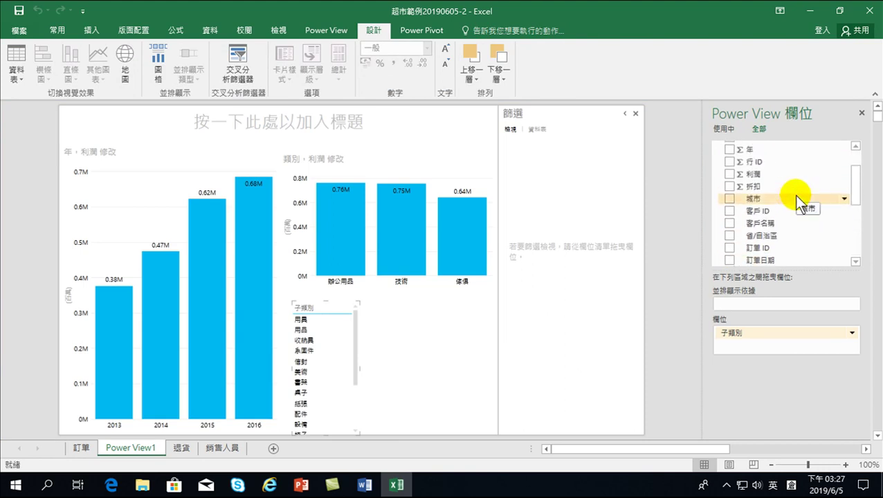
pyautogui.click(728, 173)
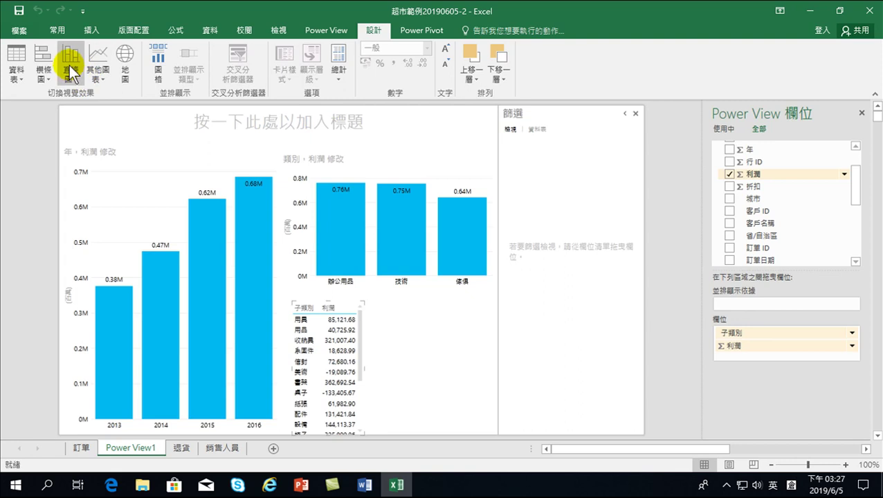
# - Convert the sub-category table into a clustered bar chart and widen it across the canvas
pyautogui.click(69, 70)
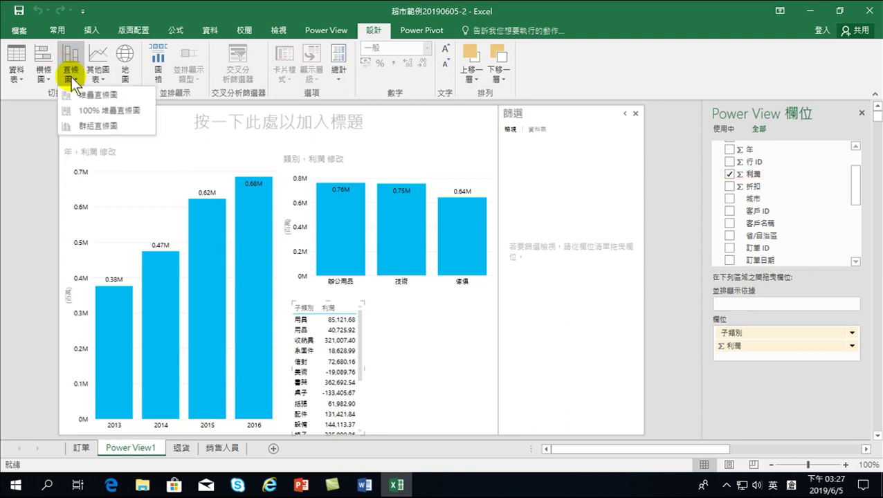
pyautogui.click(44, 72)
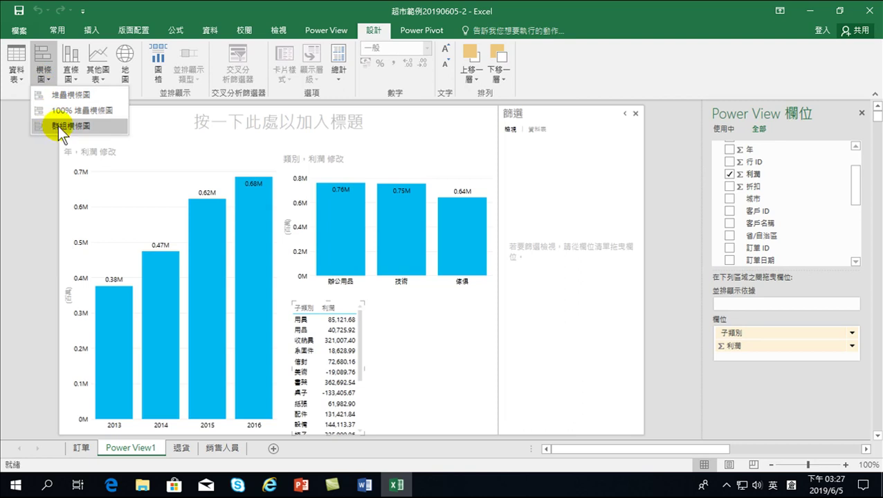
pyautogui.click(58, 126)
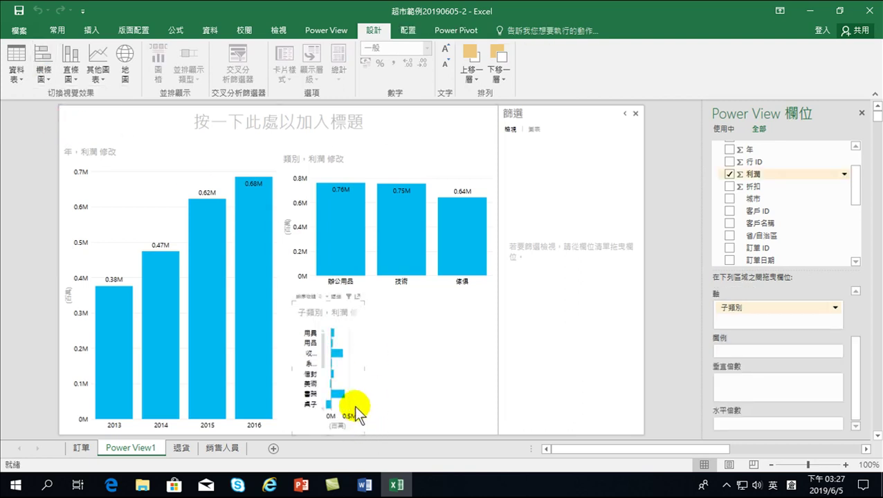
pyautogui.moveTo(364, 369); pyautogui.dragTo(495, 377)
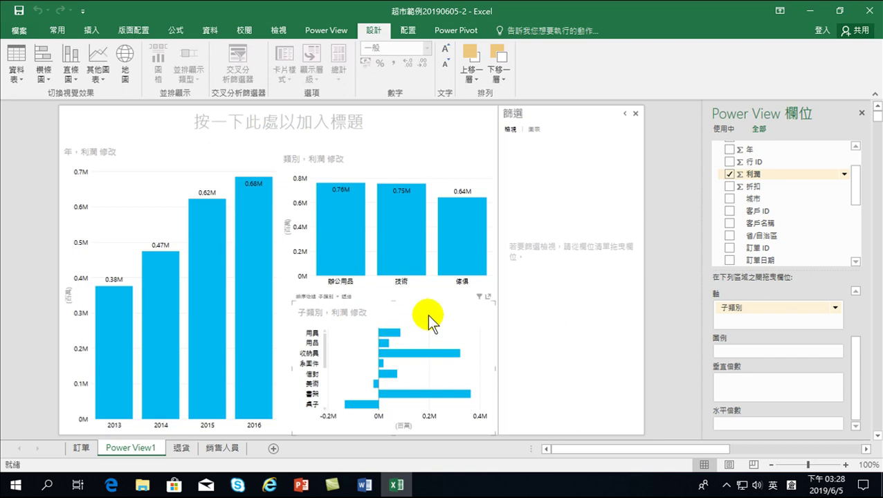
# - Sort the bars by 利潤 in descending order, largest profit first
pyautogui.click(337, 298)
pyautogui.click(328, 315)
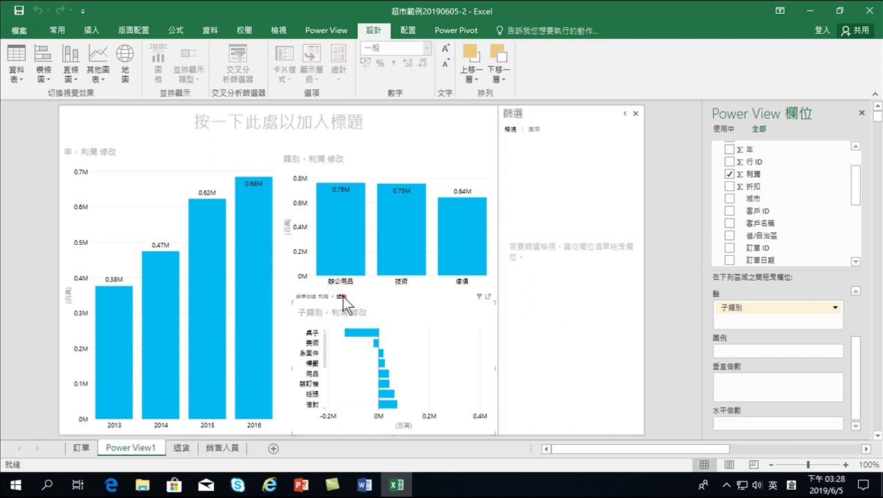
pyautogui.click(342, 296)
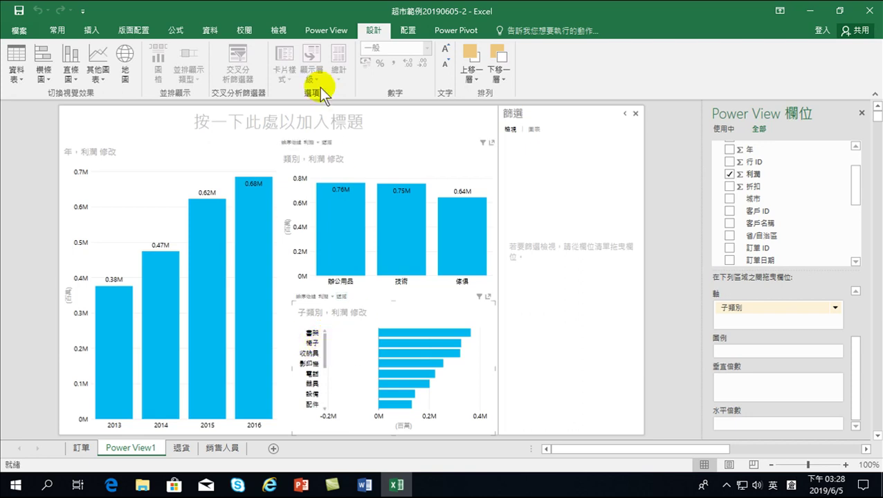
# - Show data labels on the 子類別 bars and scroll to check values like 書架 0.36M
pyautogui.click(408, 30)
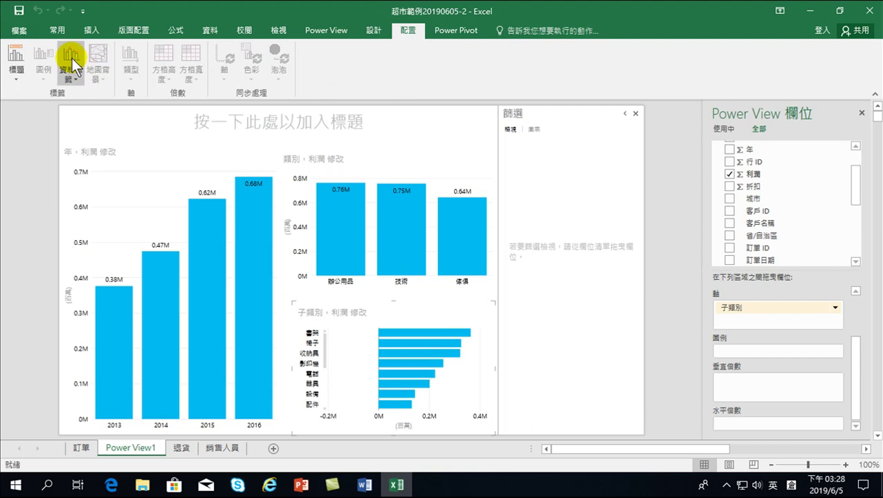
pyautogui.click(71, 72)
pyautogui.click(94, 159)
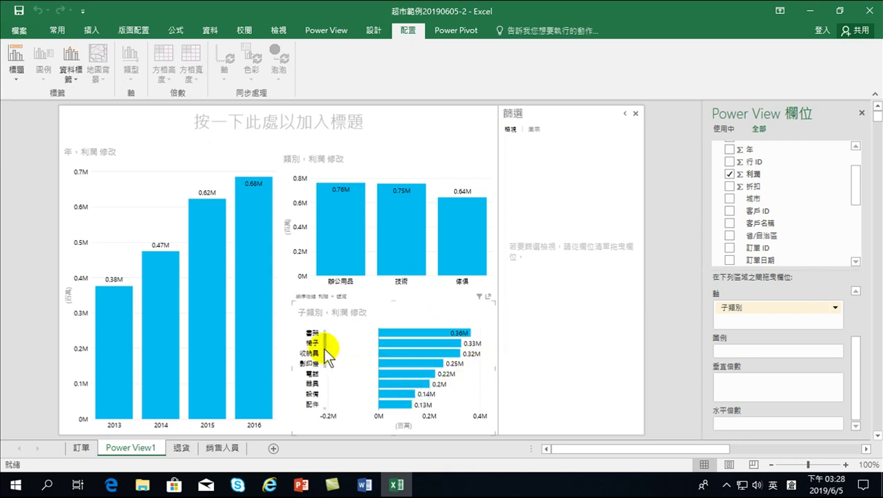
pyautogui.moveTo(323, 348); pyautogui.dragTo(324, 398)
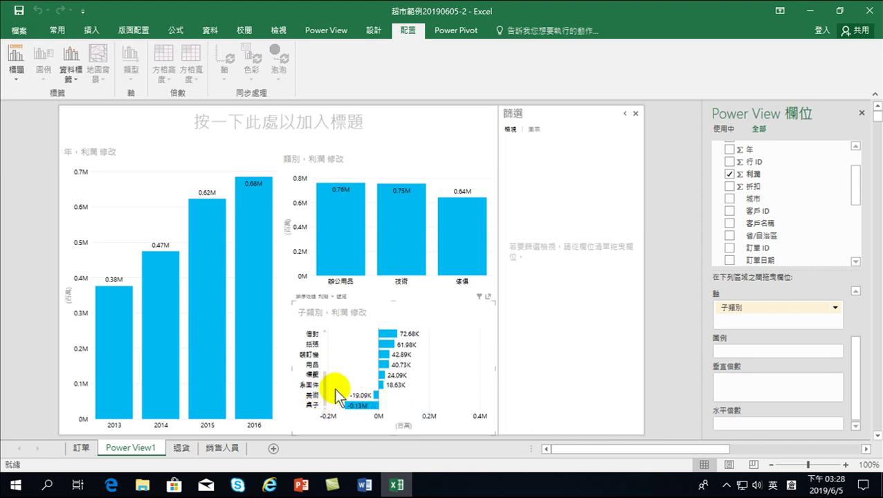
pyautogui.moveTo(325, 383); pyautogui.dragTo(326, 344)
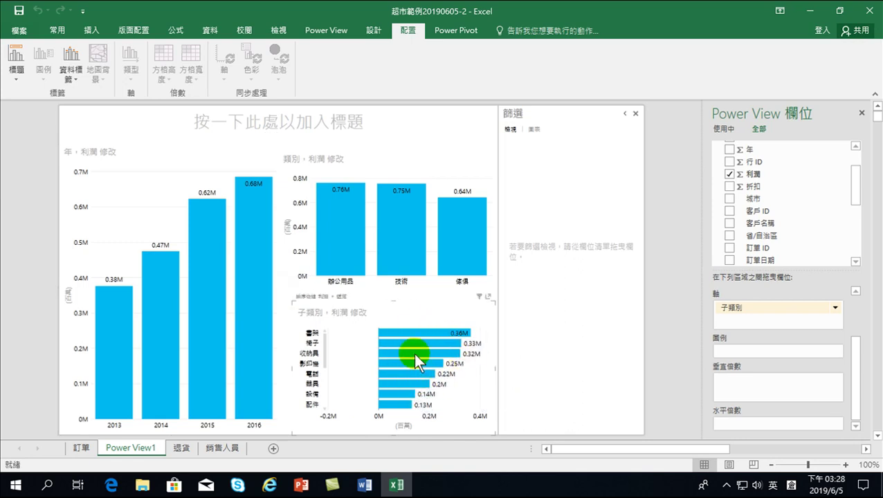
pyautogui.moveTo(253, 263)
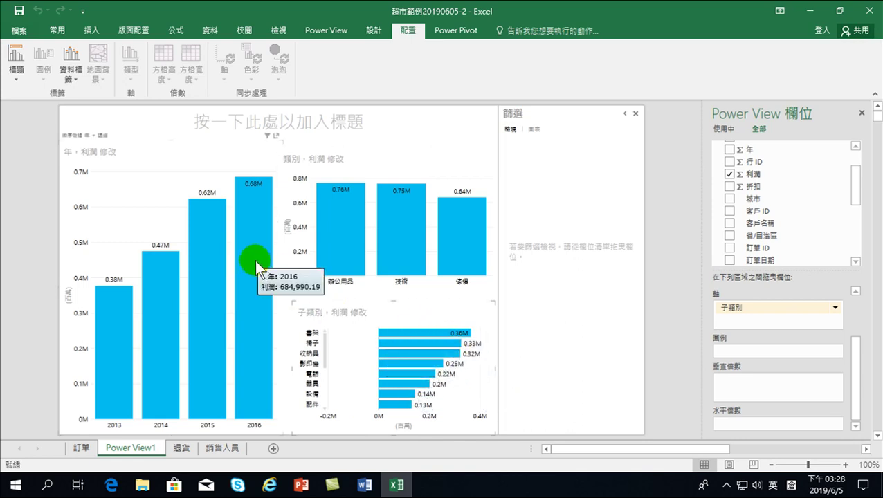
# - Cross-filter the charts by year, alternating between 2015 and 2016 to compare profits
pyautogui.click(208, 254)
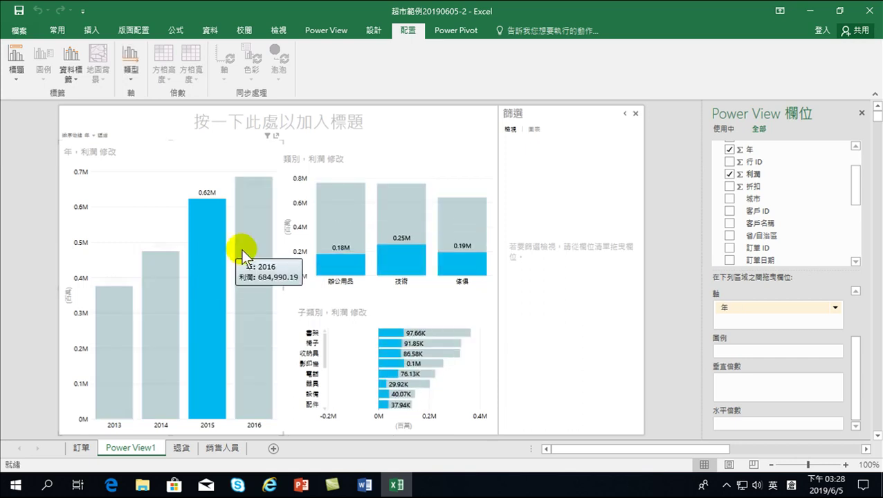
pyautogui.click(336, 282)
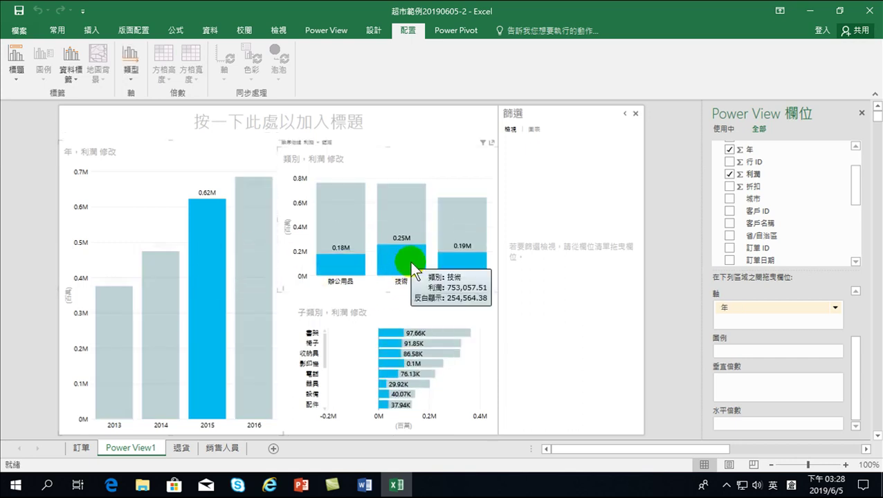
pyautogui.click(208, 239)
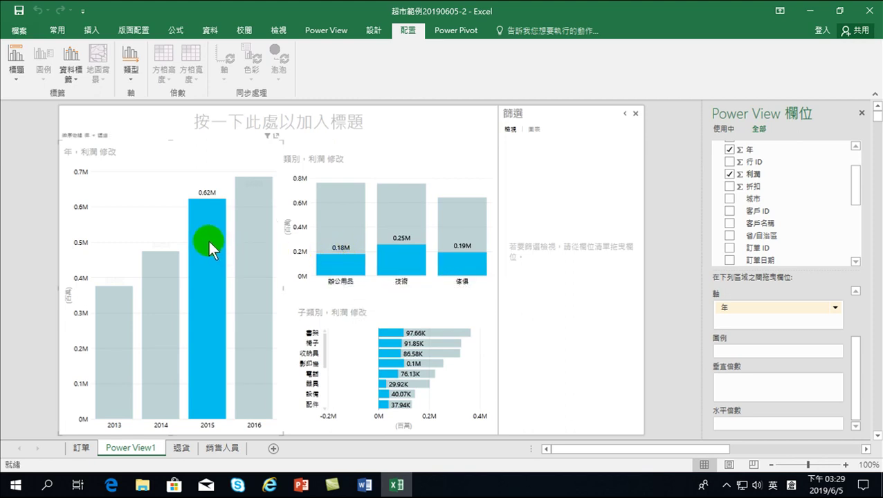
pyautogui.click(249, 223)
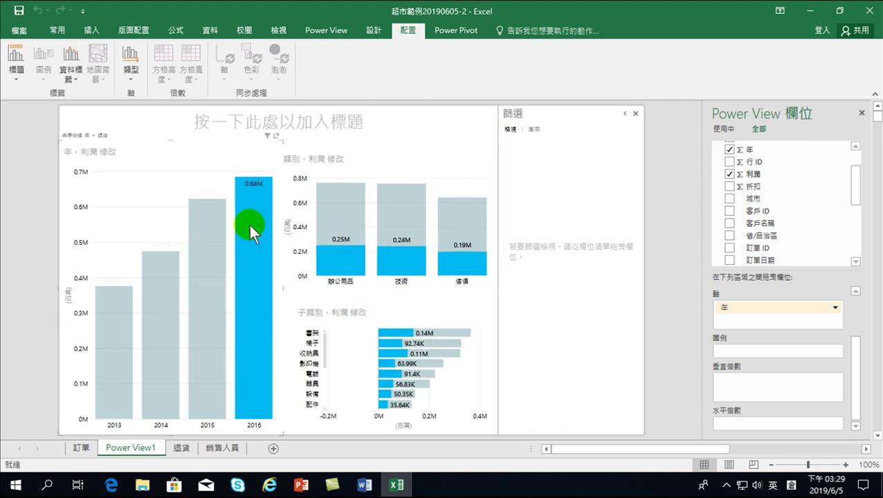
pyautogui.moveTo(340, 263)
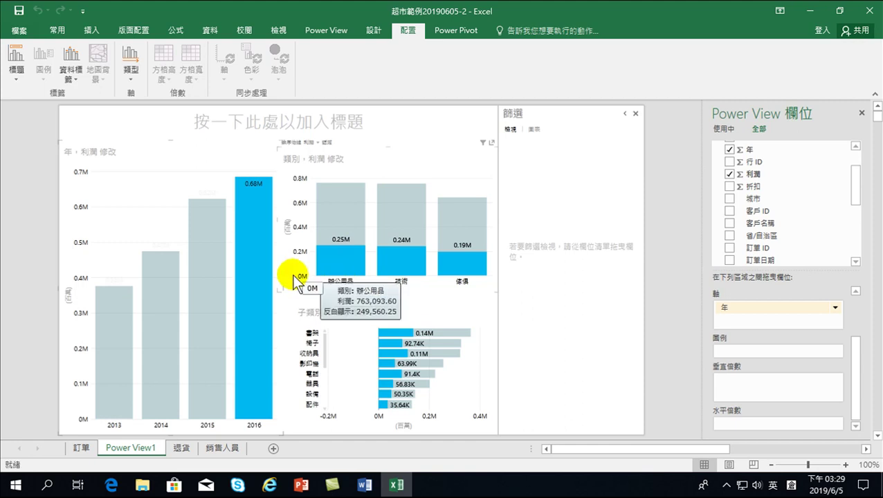
pyautogui.click(207, 289)
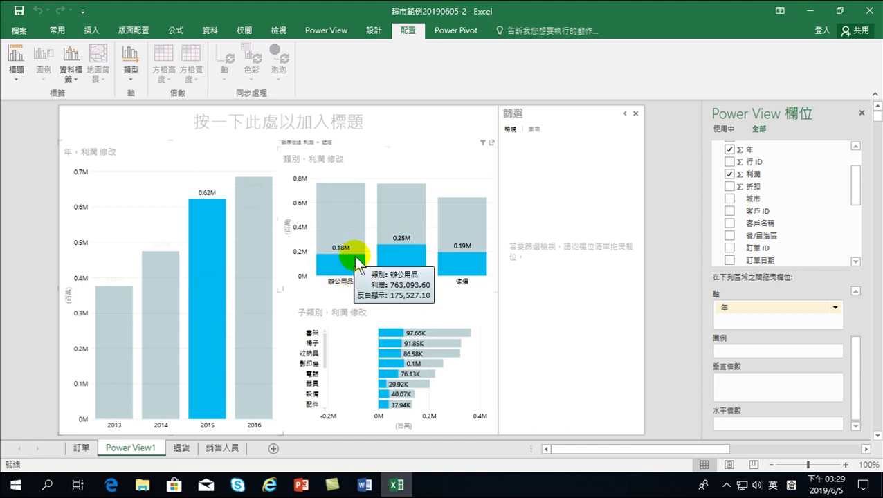
pyautogui.click(253, 302)
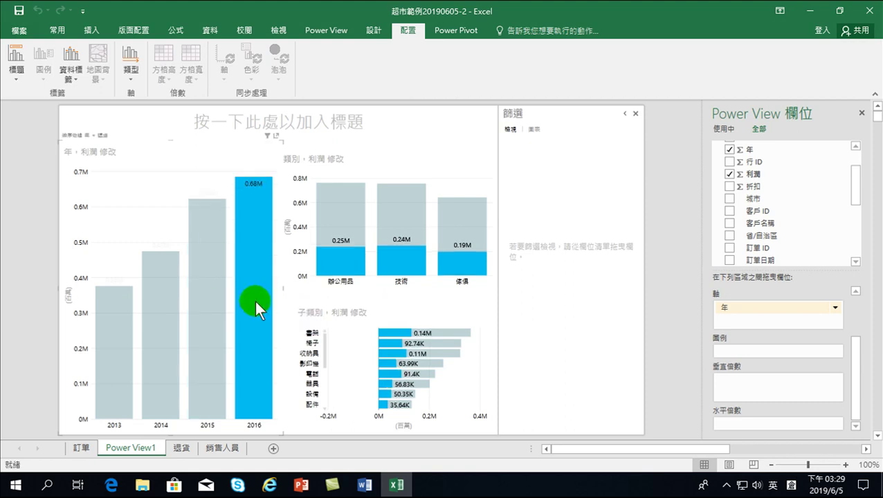
pyautogui.moveTo(341, 228)
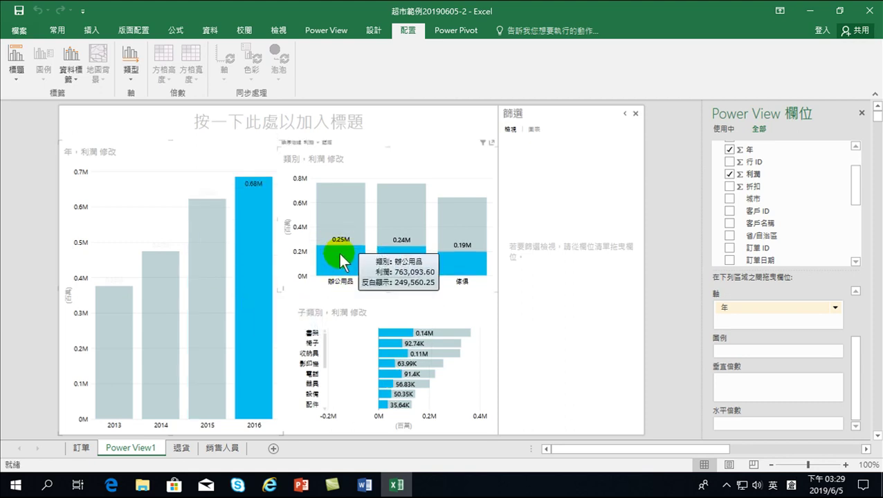
# - Filter all charts by the 辦公用品 category and scroll its sub-category bars
pyautogui.click(339, 255)
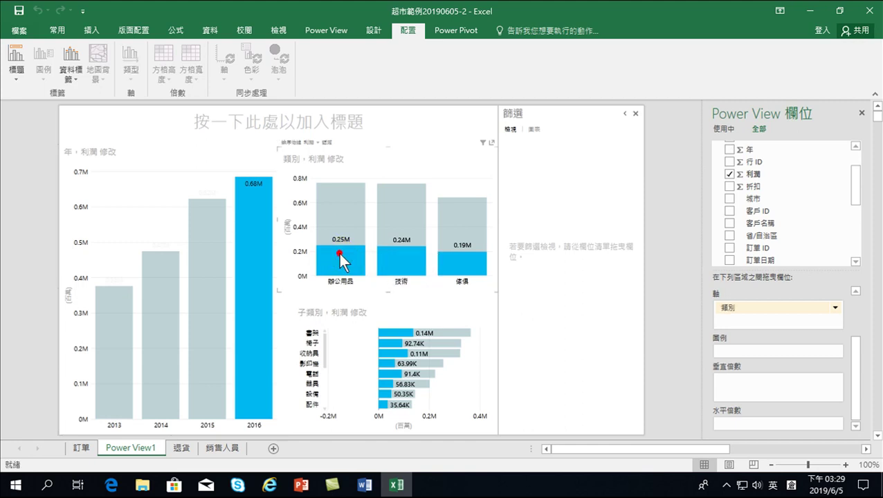
pyautogui.moveTo(405, 354)
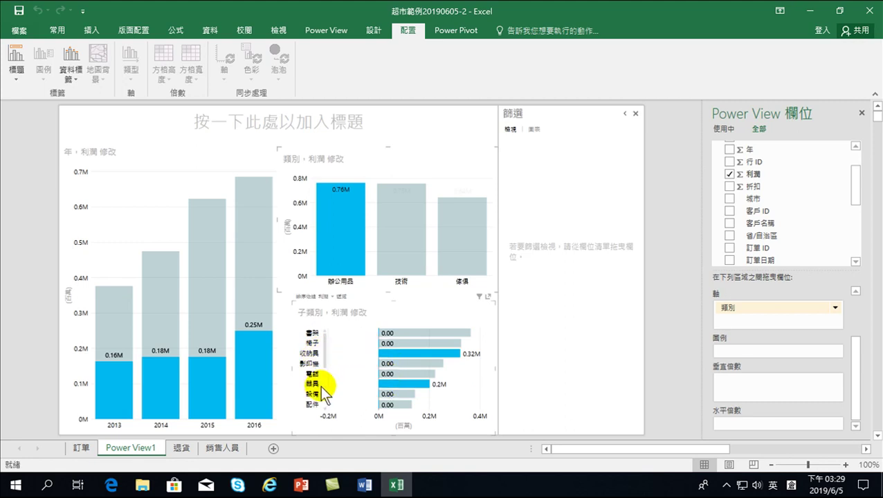
pyautogui.moveTo(323, 346)
pyautogui.mouseDown()
pyautogui.moveTo(326, 385)
pyautogui.moveTo(330, 346)
pyautogui.mouseUp()
pyautogui.moveTo(324, 339); pyautogui.dragTo(326, 370)
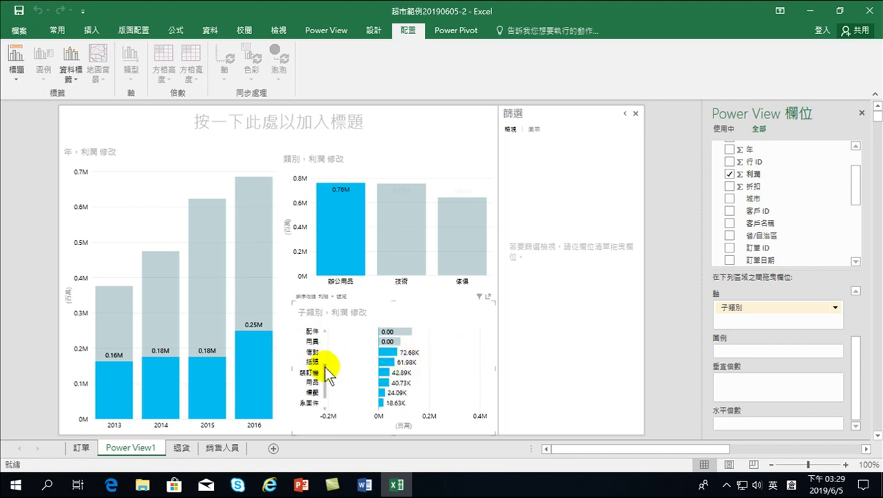
pyautogui.moveTo(325, 364); pyautogui.dragTo(324, 331)
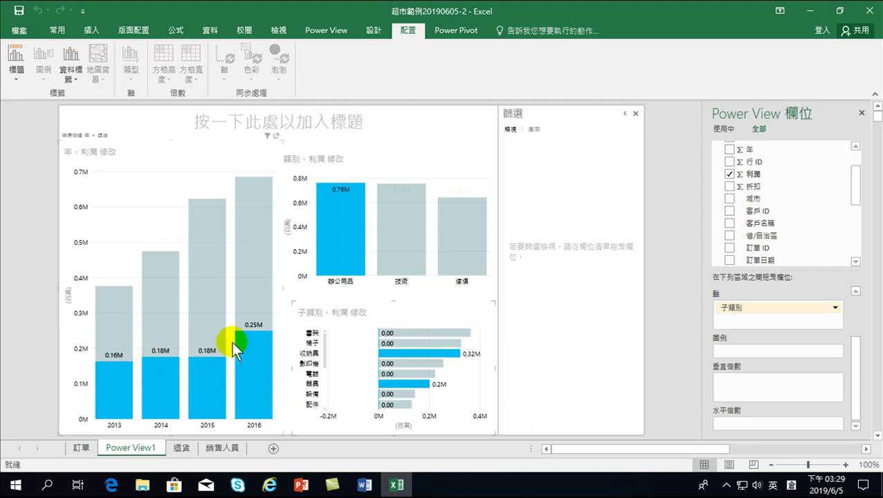
# - Review 辦公用品 profit, then cross-filter every chart to 2015 (0.62M)
pyautogui.moveTo(208, 388)
pyautogui.moveTo(340, 229)
pyautogui.click(349, 239)
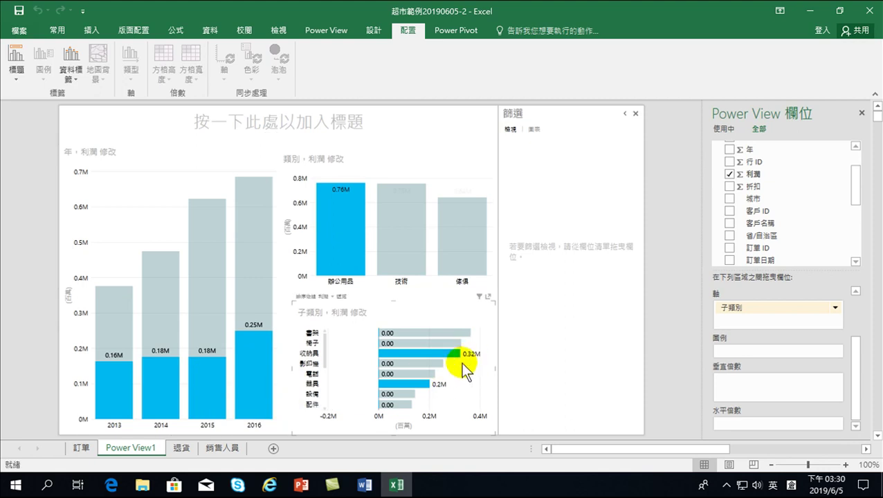
pyautogui.moveTo(408, 384)
pyautogui.click(198, 375)
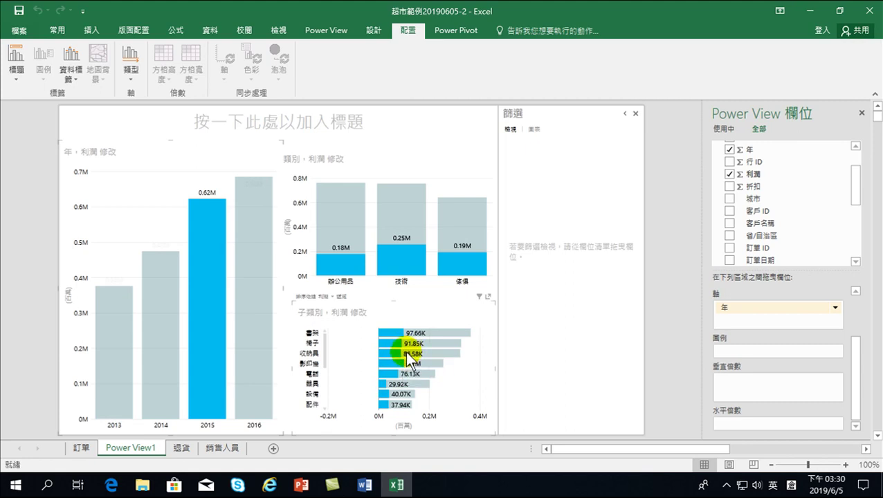
# - Cross-filter to 2016 and inspect sub-category profits, including 器具, and 辦公用品's share
pyautogui.click(259, 289)
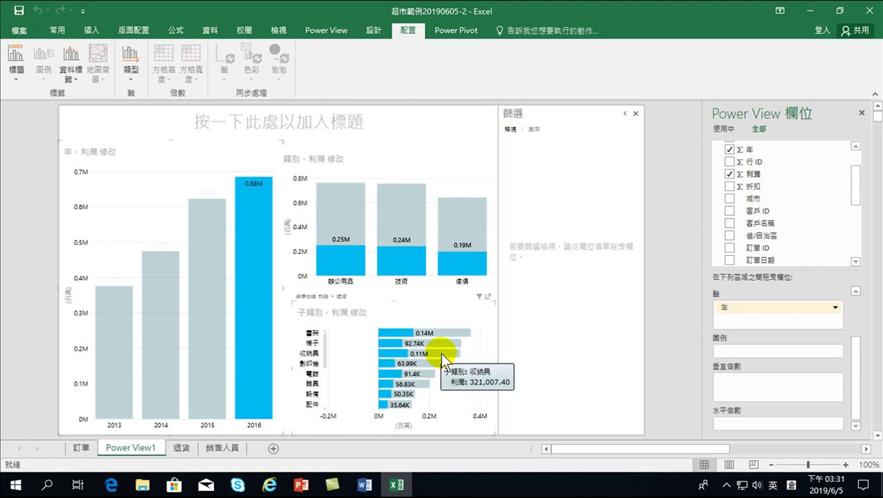
pyautogui.click(395, 346)
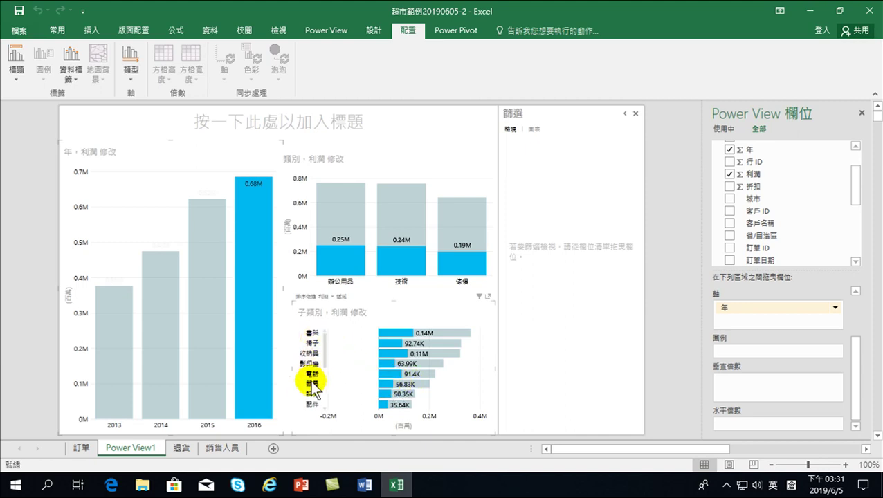
pyautogui.click(391, 385)
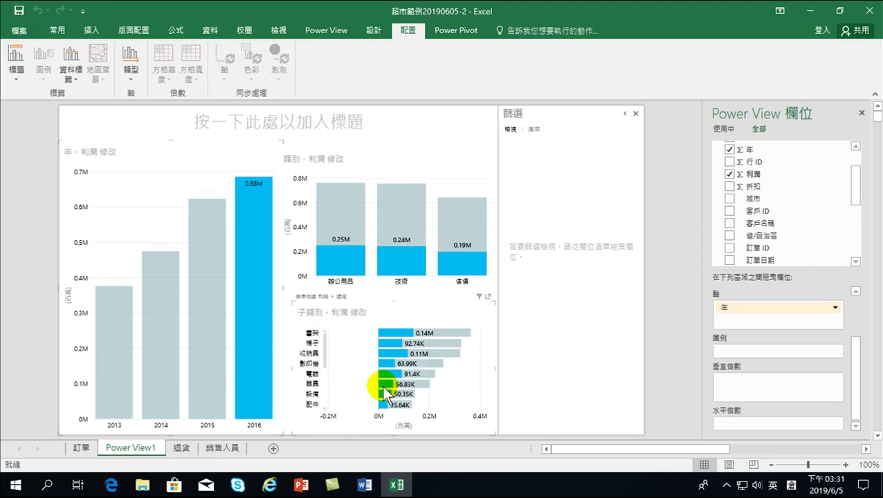
pyautogui.click(254, 274)
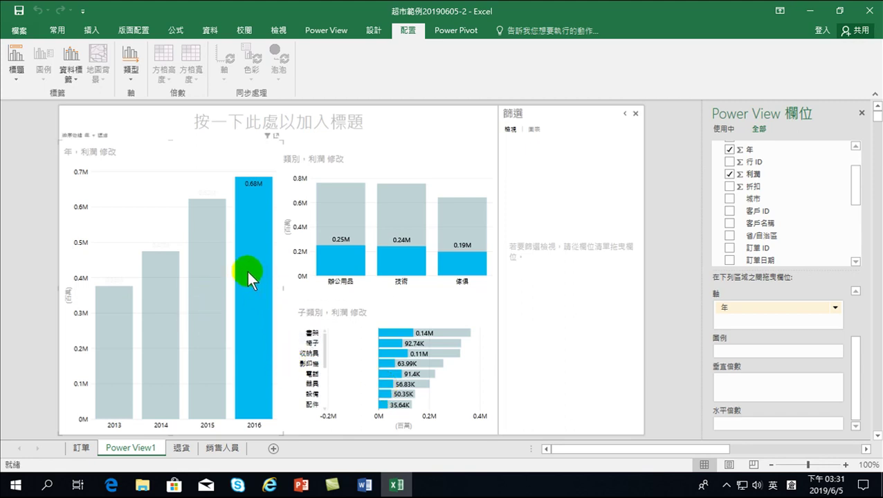
pyautogui.moveTo(257, 236)
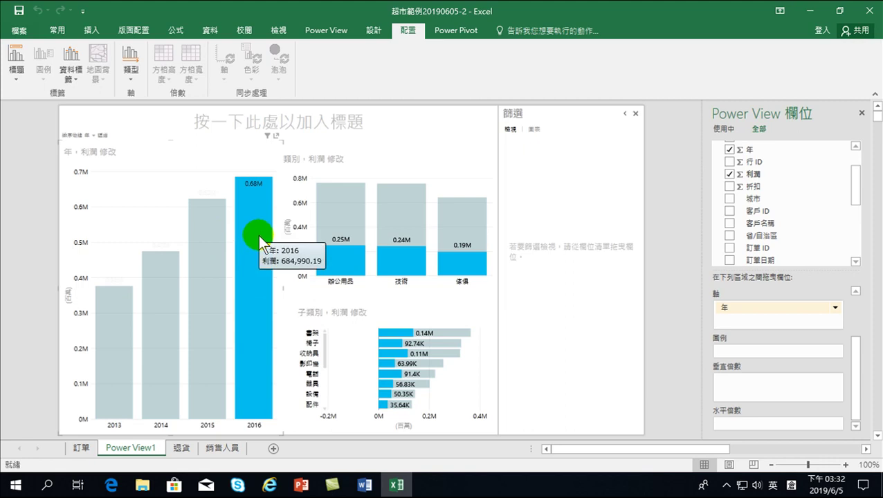
pyautogui.click(338, 268)
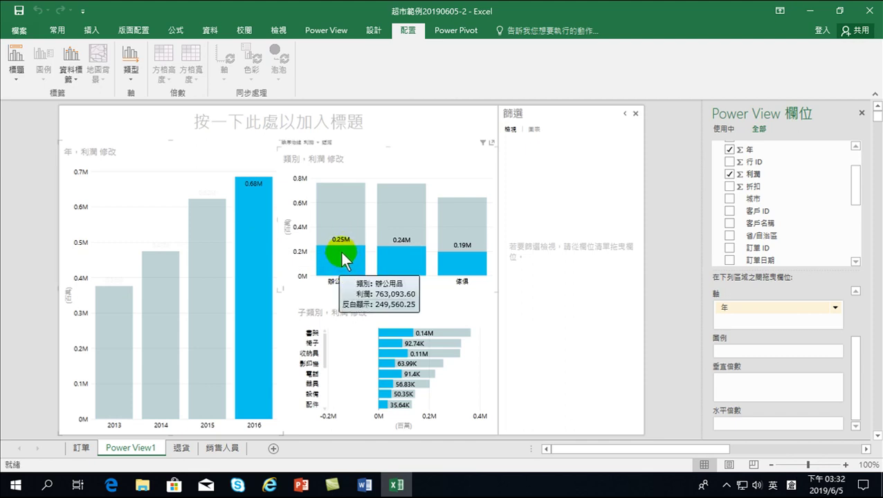
pyautogui.click(376, 362)
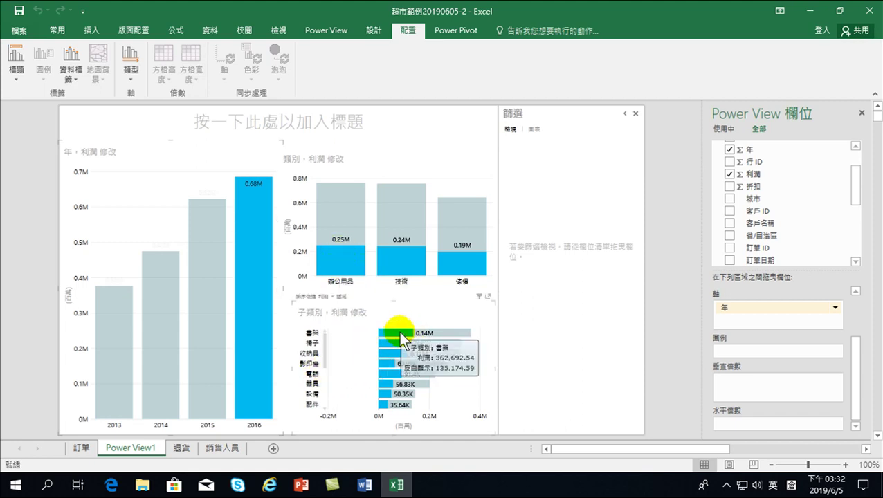
pyautogui.moveTo(392, 354)
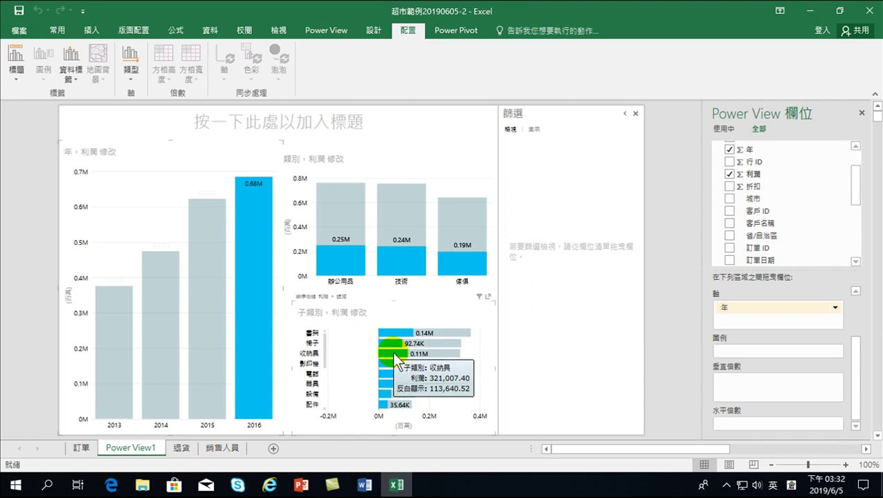
# - Compare 2015 and 辦公用品 filters, ending with all charts filtered to 2016 (0.68M)
pyautogui.click(251, 267)
pyautogui.click(211, 281)
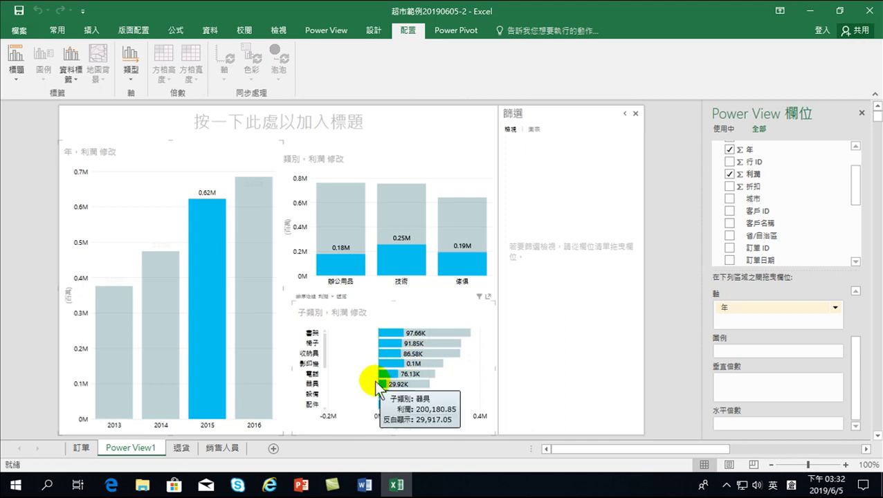
pyautogui.click(337, 215)
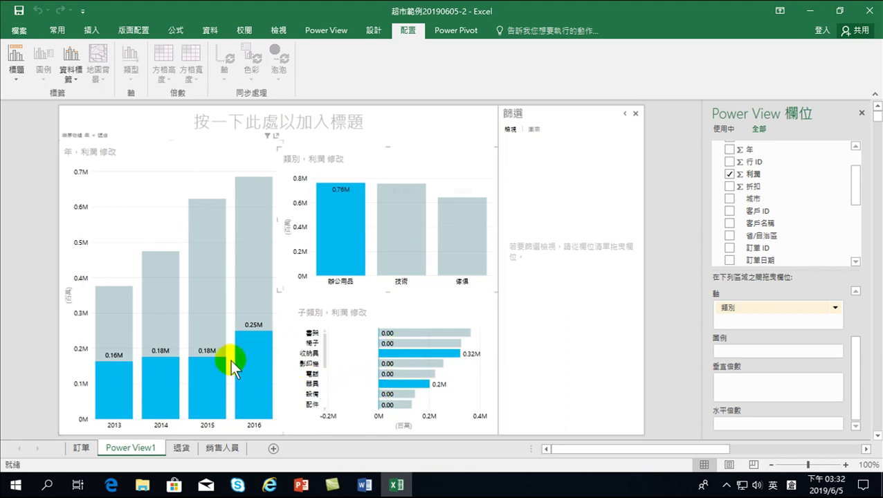
pyautogui.click(201, 360)
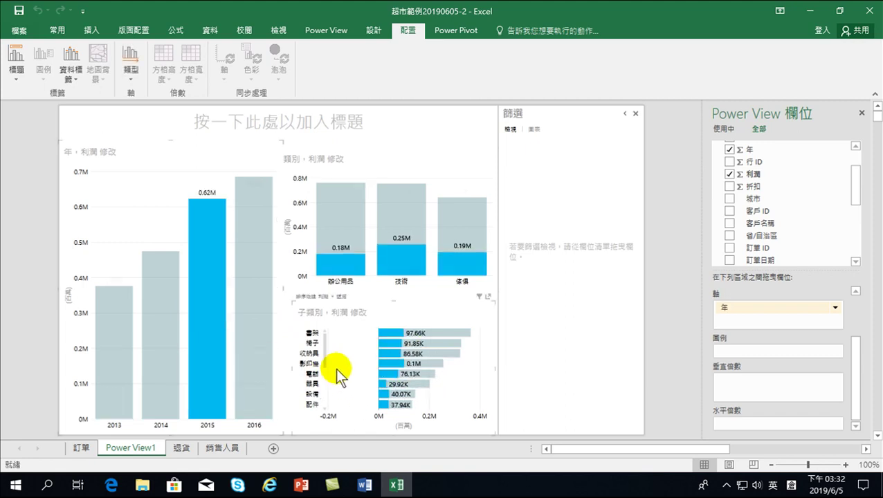
pyautogui.click(393, 383)
pyautogui.moveTo(173, 290)
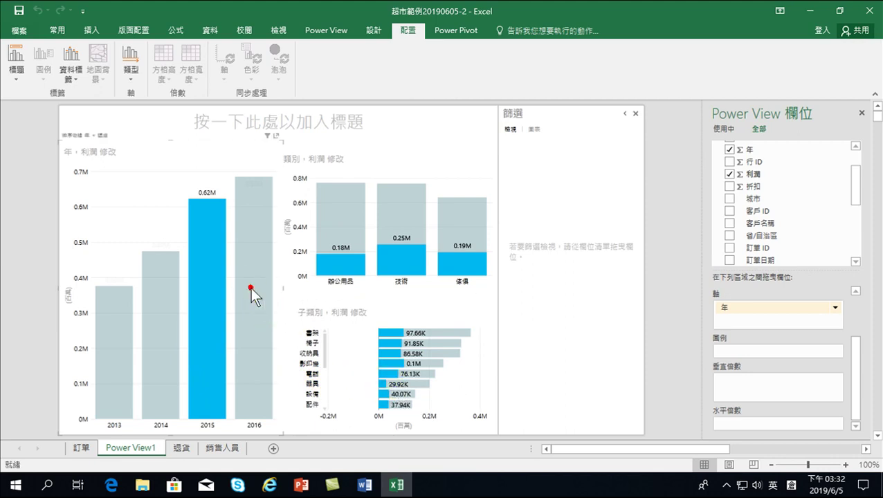
pyautogui.click(251, 287)
pyautogui.click(388, 384)
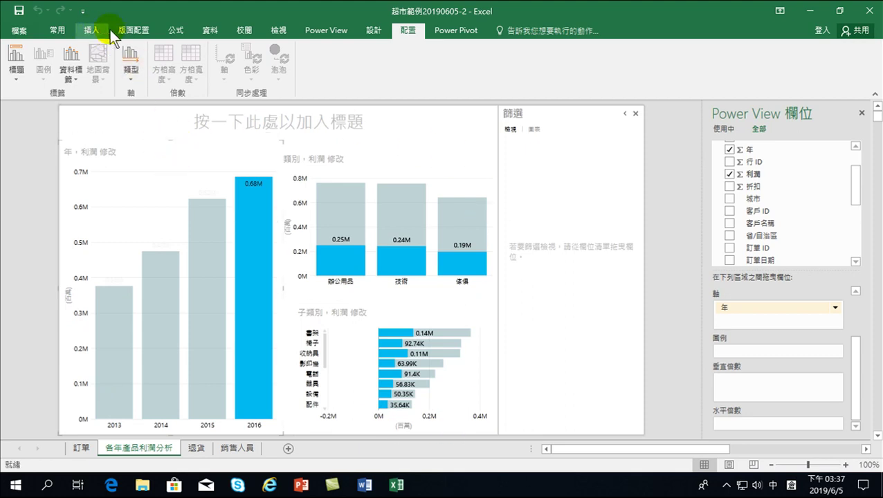
# - Insert a new blank Power View report sheet, Power View2, from the Data ribbon
pyautogui.click(207, 29)
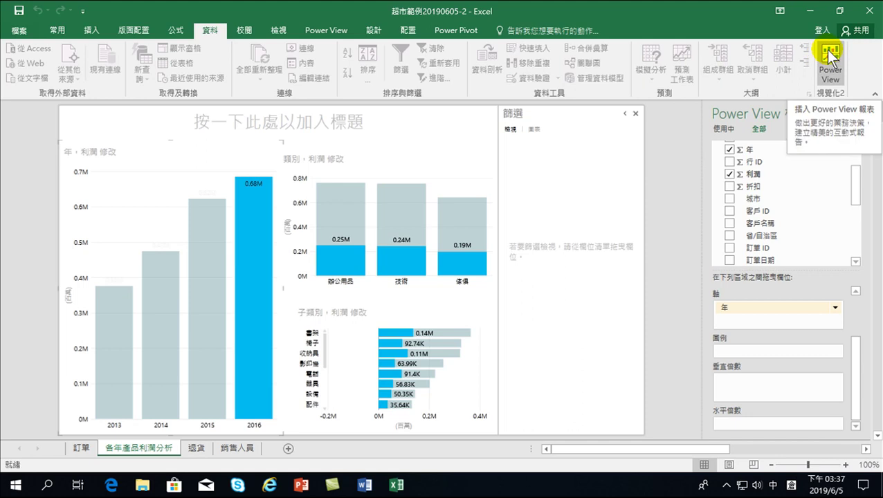
pyautogui.click(326, 30)
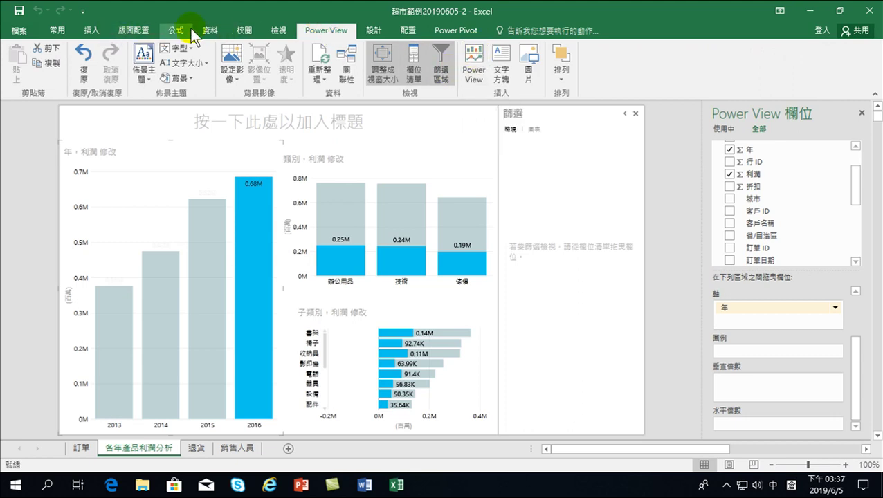
pyautogui.click(215, 31)
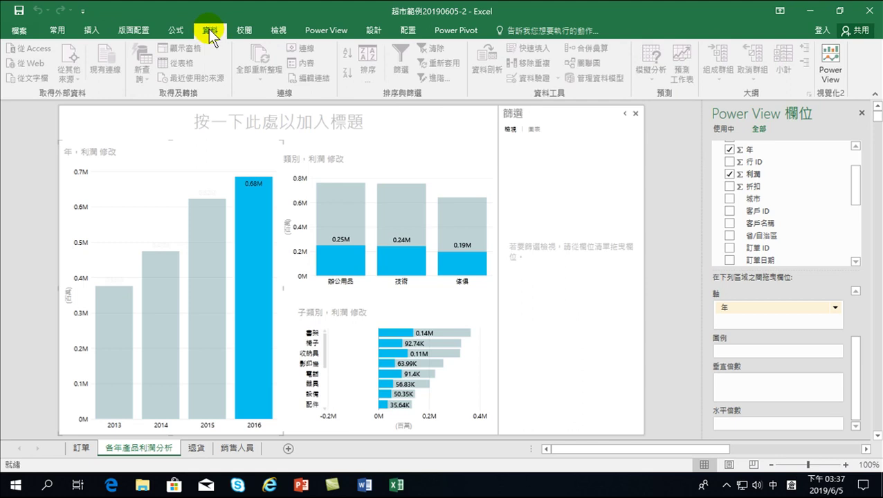
pyautogui.click(831, 58)
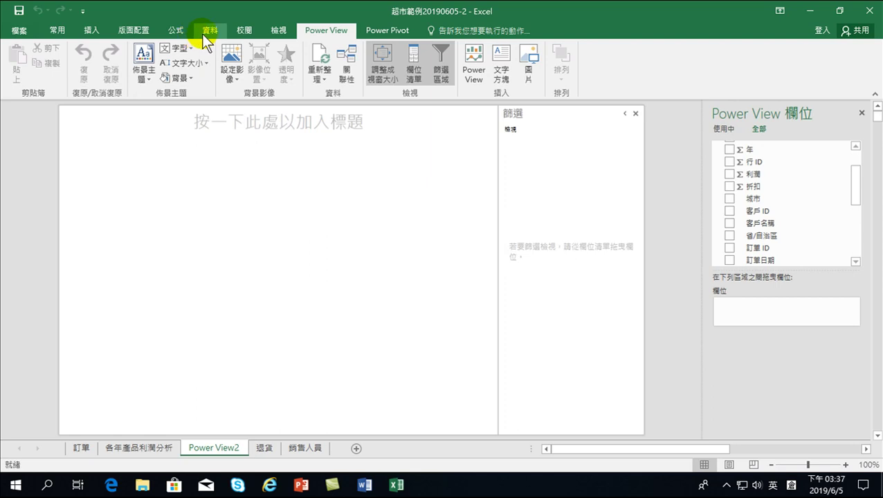
# - Add 子類別, 銷售額 and 利潤 to a table, then change it to a Scatter chart
pyautogui.moveTo(859, 178); pyautogui.dragTo(857, 163)
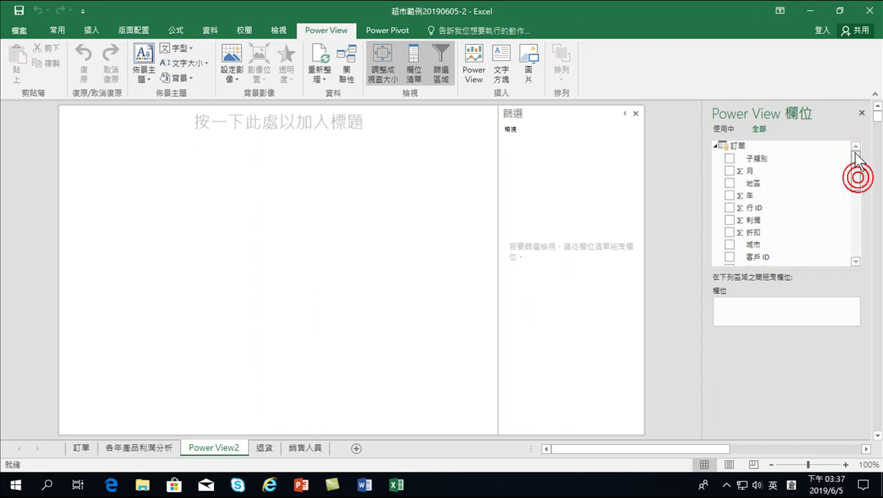
pyautogui.click(729, 159)
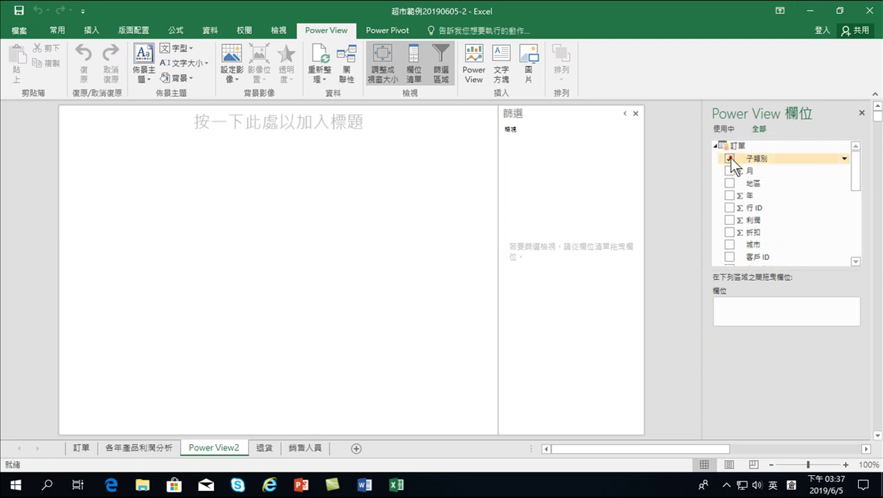
pyautogui.moveTo(856, 168); pyautogui.dragTo(849, 220)
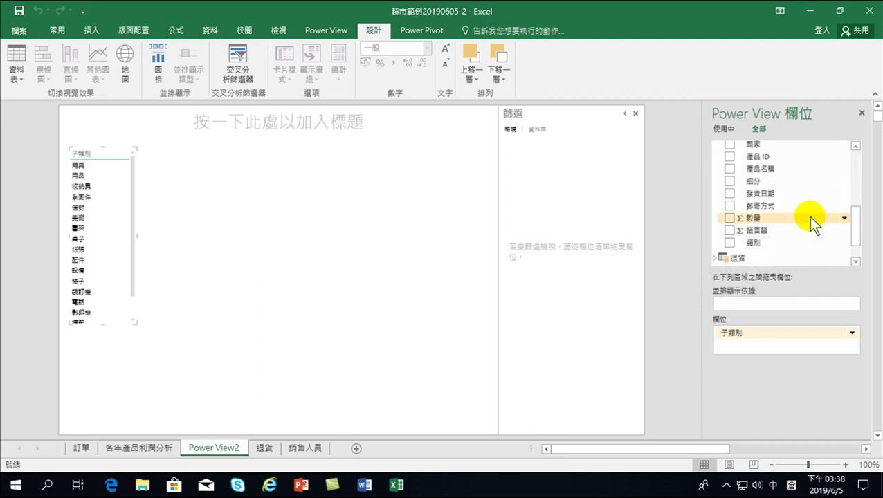
pyautogui.click(730, 230)
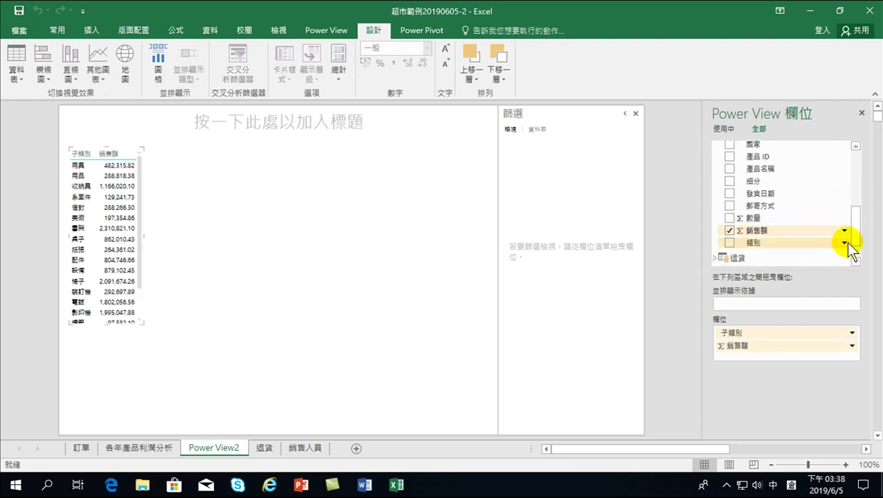
pyautogui.moveTo(860, 229); pyautogui.dragTo(866, 163)
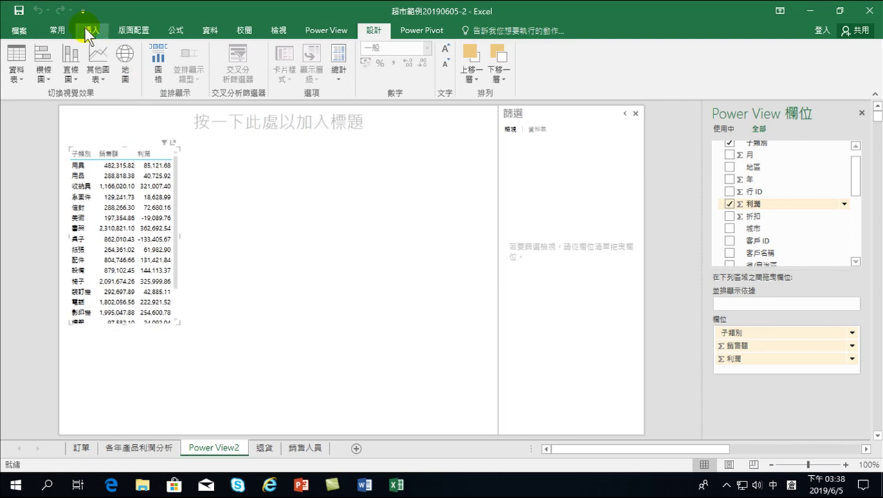
pyautogui.click(99, 73)
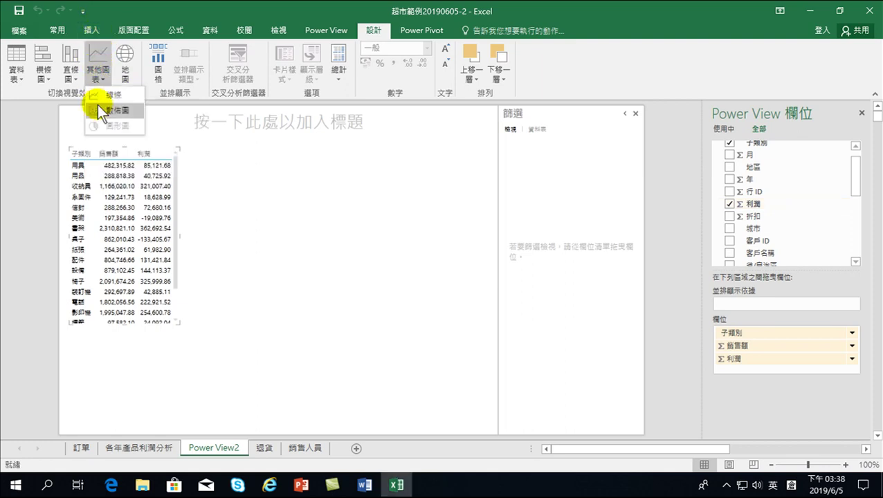
pyautogui.click(120, 112)
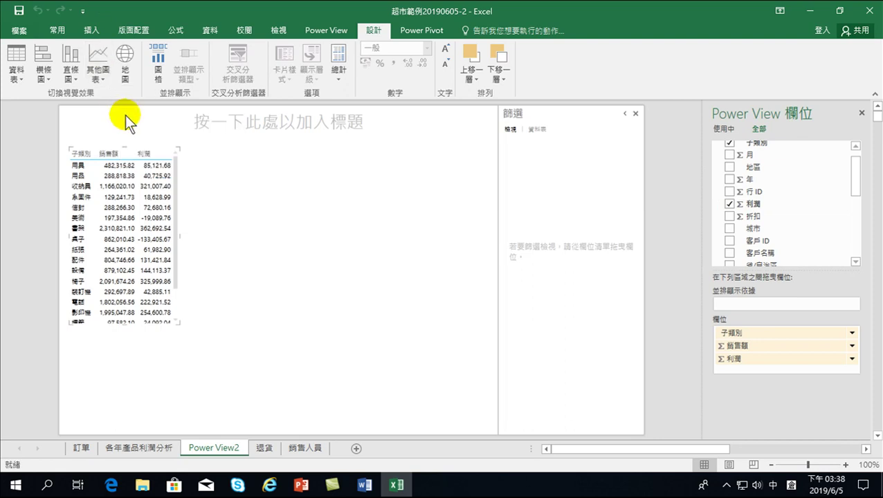
# - Enlarge the scatter chart and move 子類別 into Color for per-point colours and a legend
pyautogui.moveTo(180, 323); pyautogui.dragTo(491, 408)
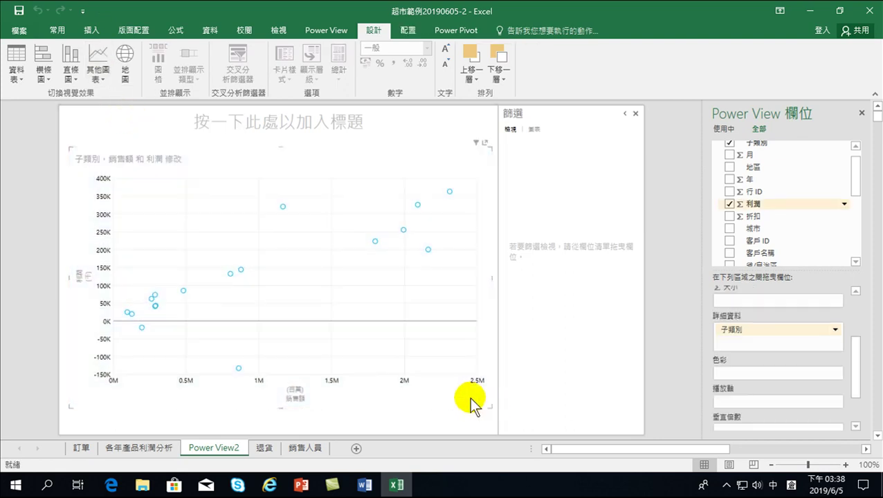
pyautogui.moveTo(70, 147); pyautogui.dragTo(58, 149)
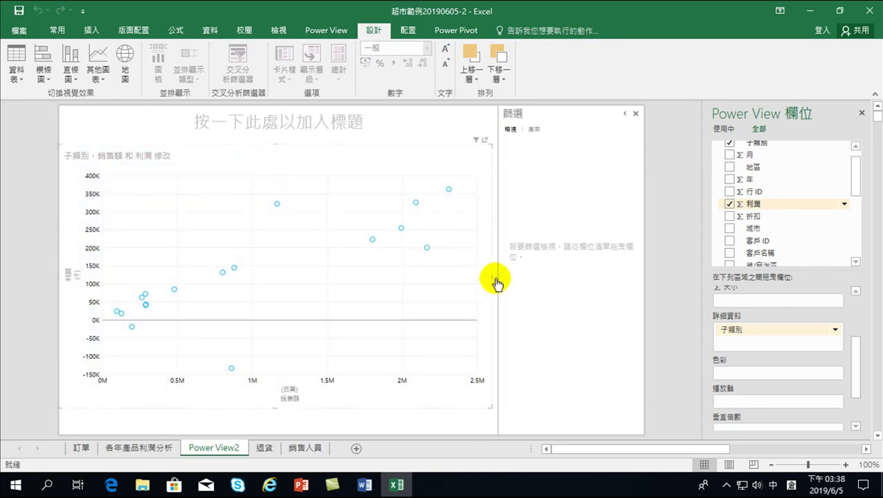
pyautogui.moveTo(490, 276); pyautogui.dragTo(497, 277)
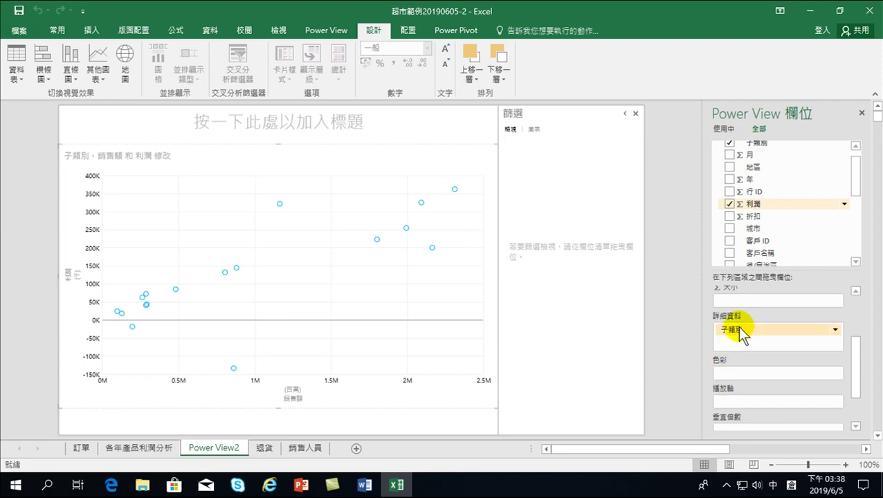
pyautogui.moveTo(733, 323)
pyautogui.mouseDown()
pyautogui.moveTo(735, 382)
pyautogui.moveTo(730, 373)
pyautogui.mouseUp()
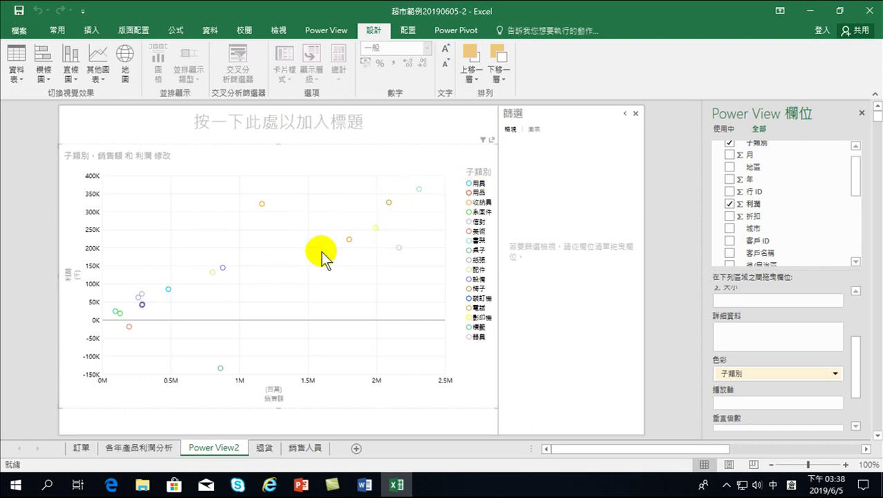
pyautogui.moveTo(419, 190)
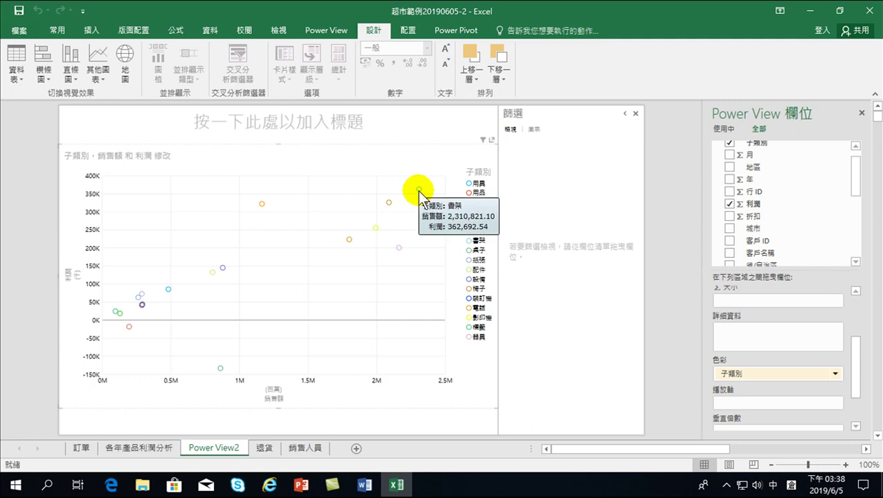
pyautogui.click(420, 189)
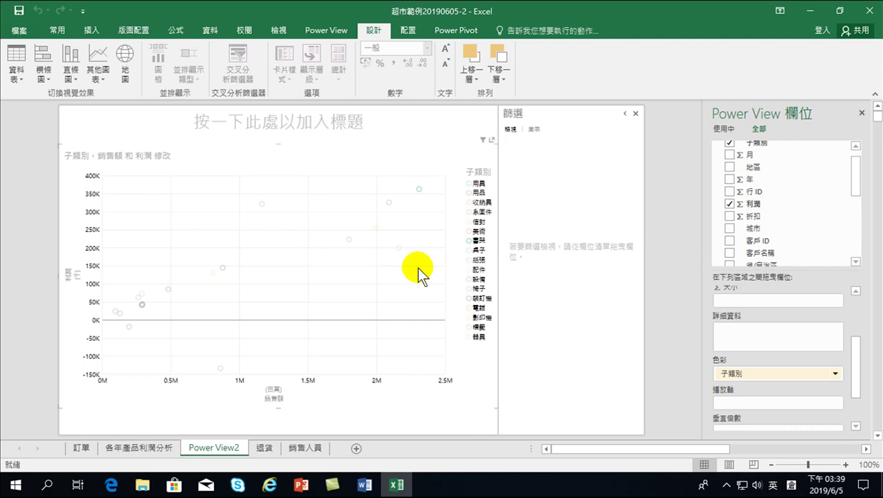
pyautogui.click(208, 297)
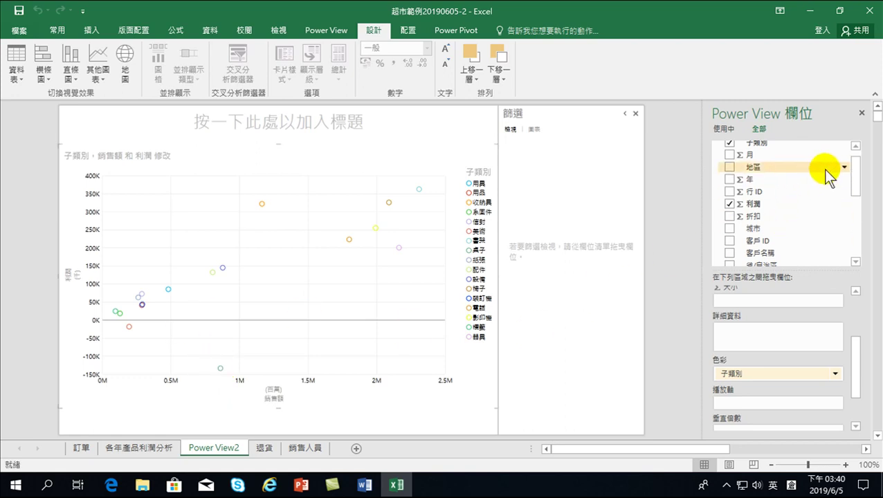
# - Browse Other Chart types without changing anything, then bring up the Insert commands showing 3D Map
pyautogui.moveTo(858, 178); pyautogui.dragTo(855, 168)
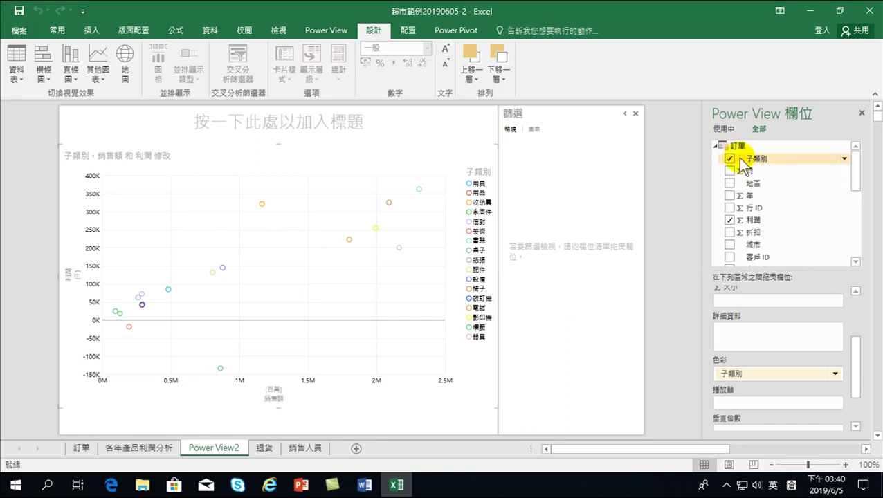
pyautogui.moveTo(859, 182); pyautogui.dragTo(855, 255)
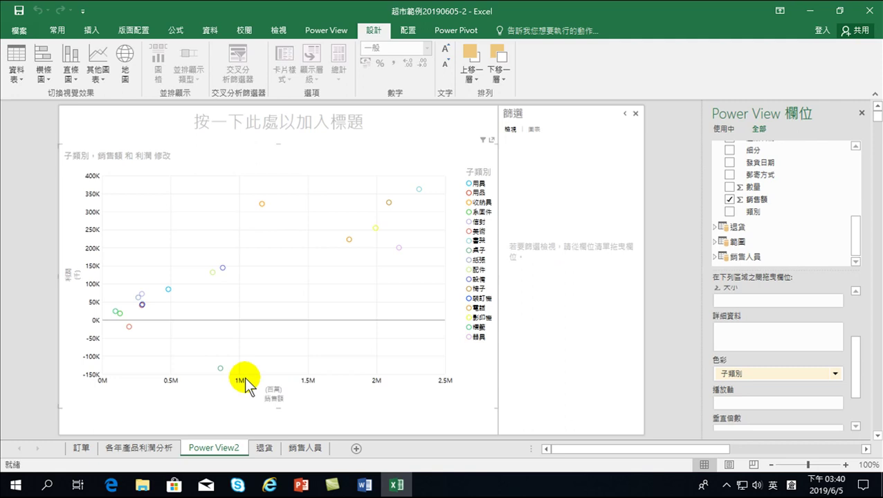
pyautogui.moveTo(856, 247); pyautogui.dragTo(863, 192)
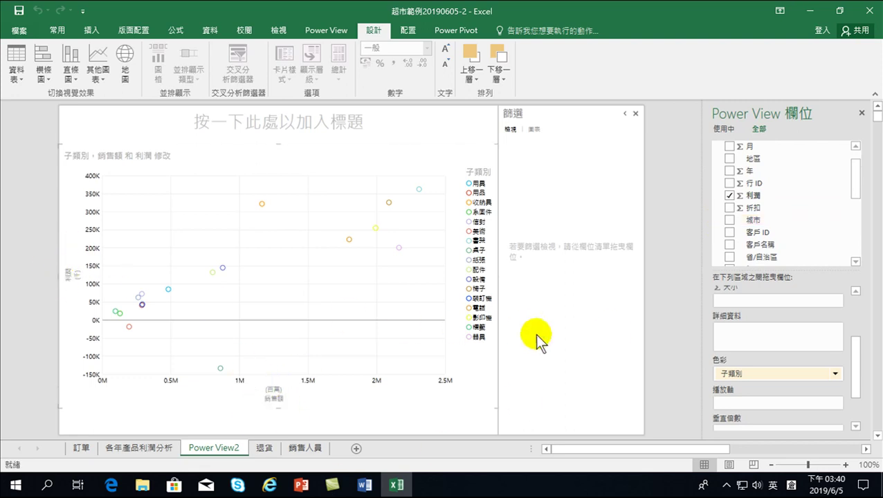
pyautogui.click(96, 68)
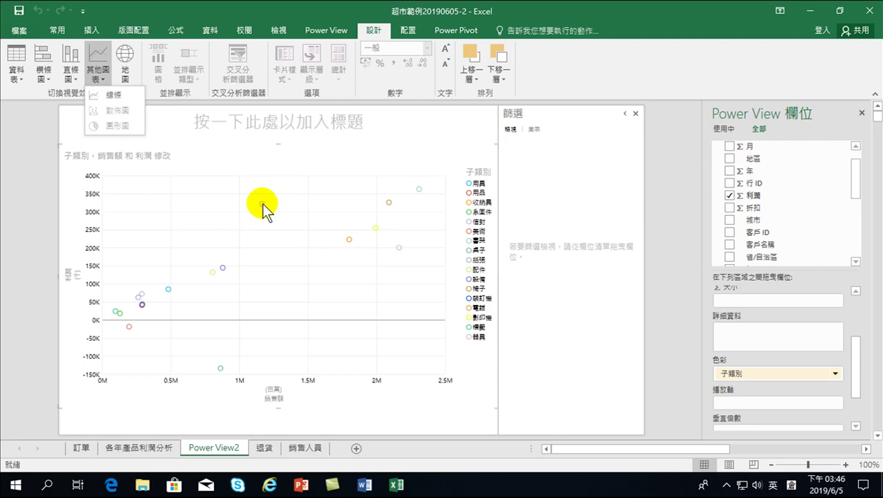
pyautogui.click(30, 187)
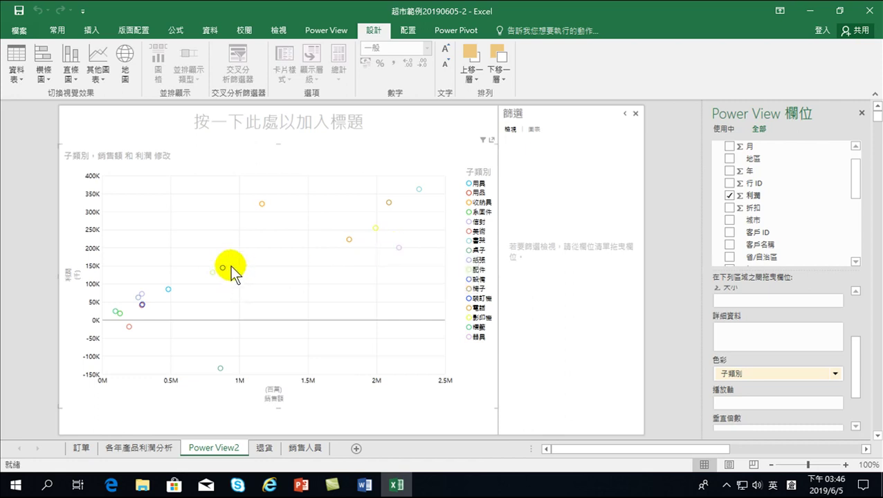
pyautogui.click(91, 30)
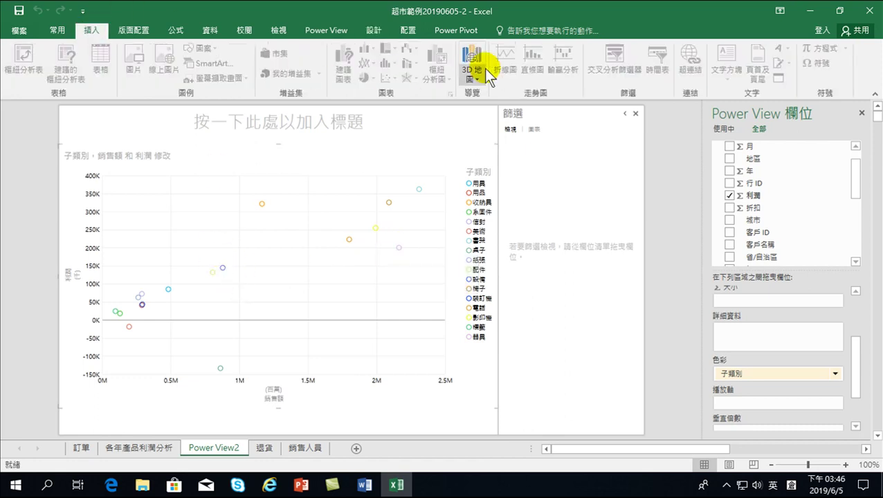
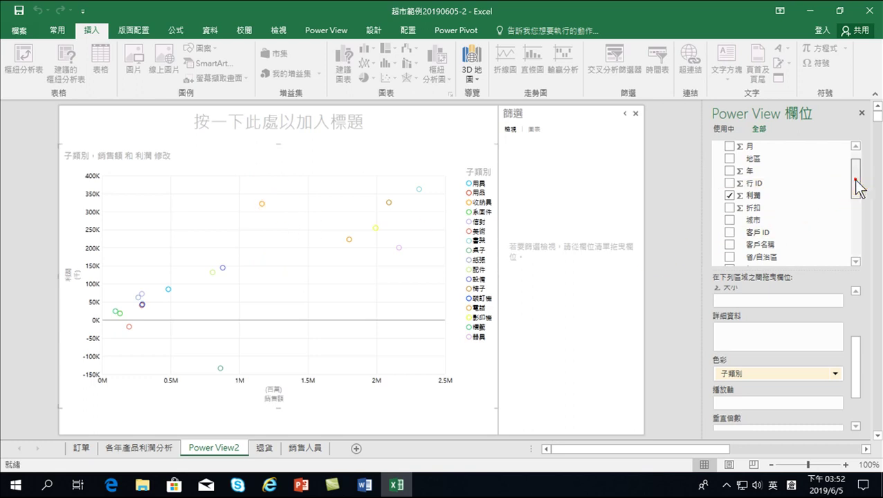
# - Put the 年 field on the bubble chart's Play Axis to get a 2013–2016 timeline
pyautogui.moveTo(857, 180); pyautogui.dragTo(856, 163)
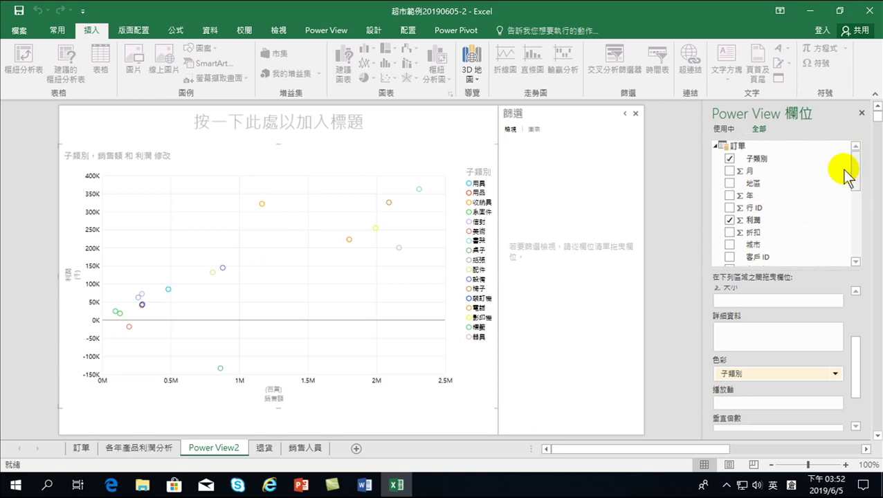
pyautogui.moveTo(742, 195); pyautogui.dragTo(761, 202)
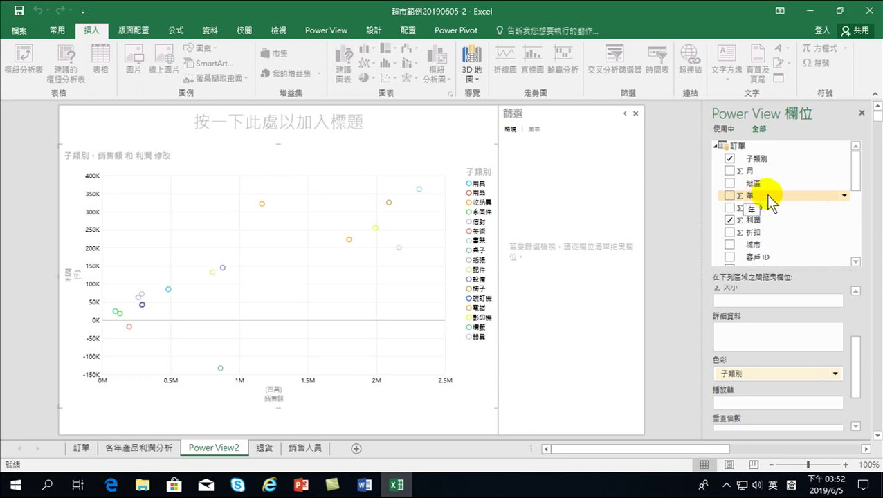
pyautogui.moveTo(766, 194)
pyautogui.mouseDown()
pyautogui.moveTo(856, 363)
pyautogui.moveTo(853, 405)
pyautogui.mouseUp()
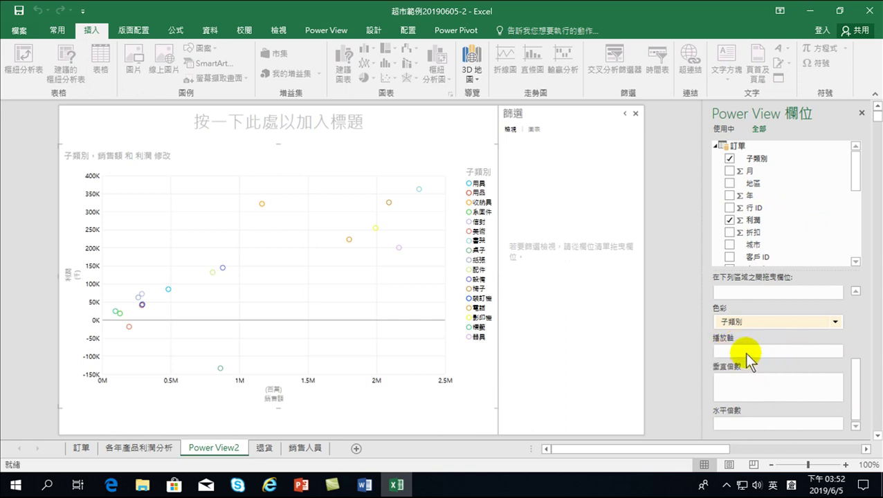
pyautogui.moveTo(756, 201); pyautogui.dragTo(744, 355)
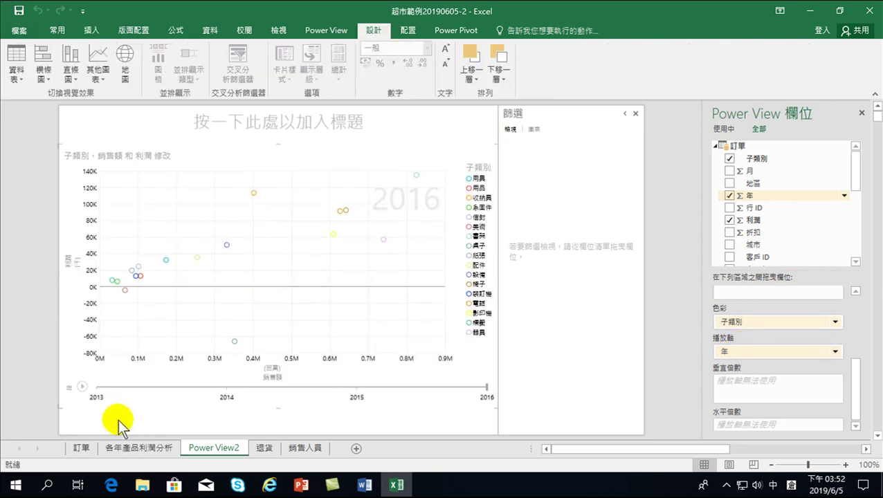
pyautogui.click(97, 387)
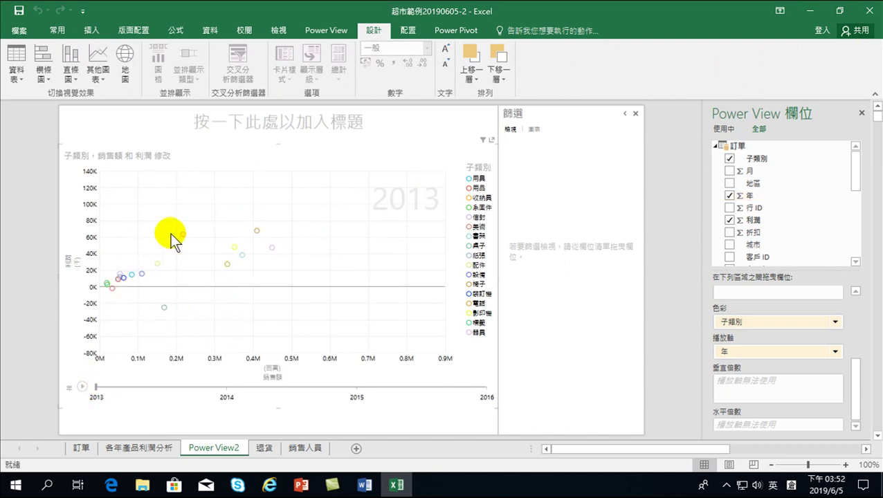
pyautogui.click(226, 388)
pyautogui.click(227, 389)
pyautogui.click(349, 388)
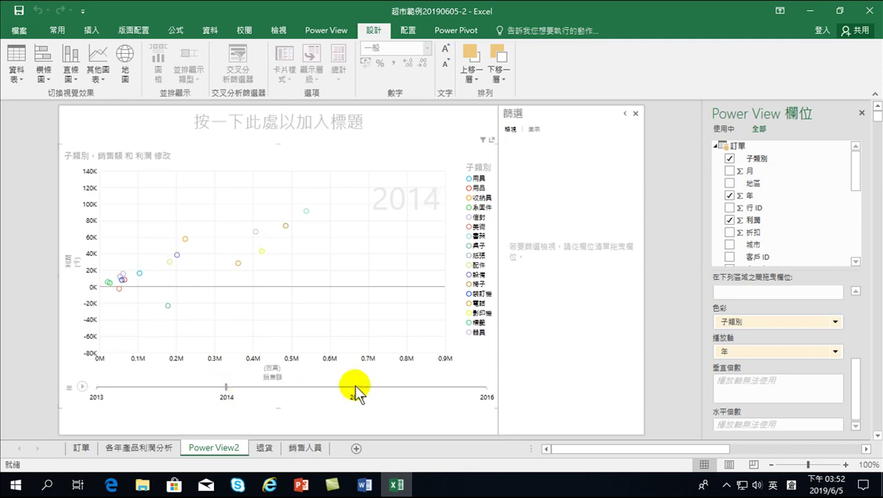
pyautogui.click(356, 388)
pyautogui.moveTo(357, 389)
pyautogui.mouseDown()
pyautogui.moveTo(486, 389)
pyautogui.moveTo(83, 388)
pyautogui.mouseUp()
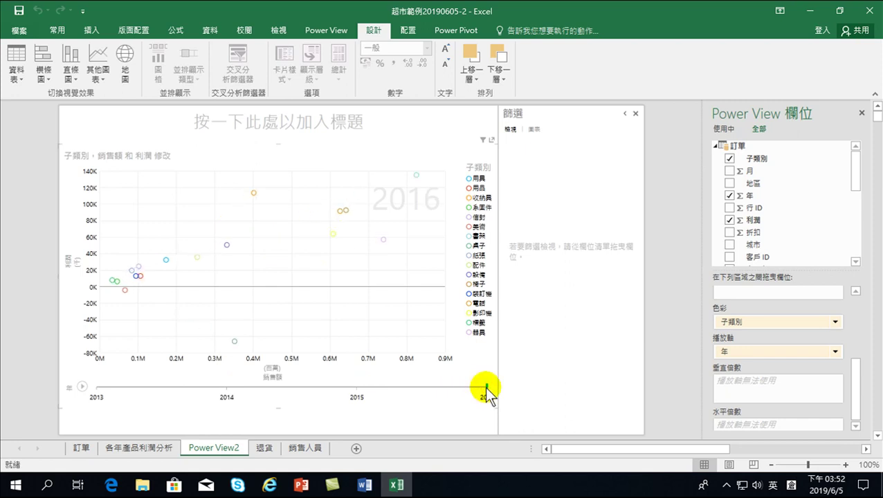
pyautogui.click(83, 387)
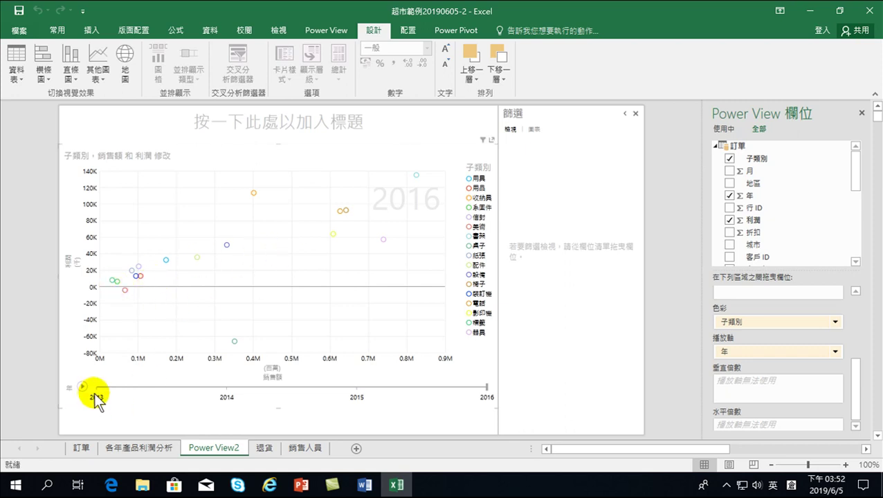
# - Select the 收納具 and 桌子 bubbles to trace their yearly trails, then replay from 2013
pyautogui.click(253, 194)
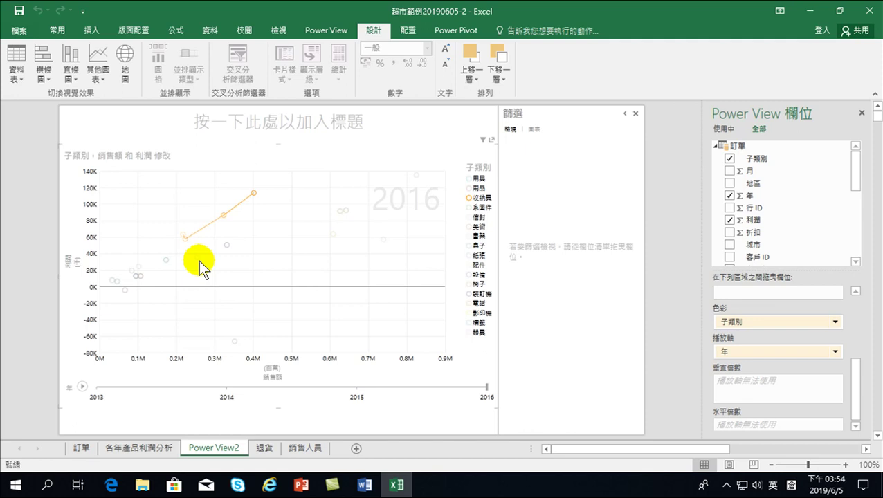
pyautogui.click(235, 341)
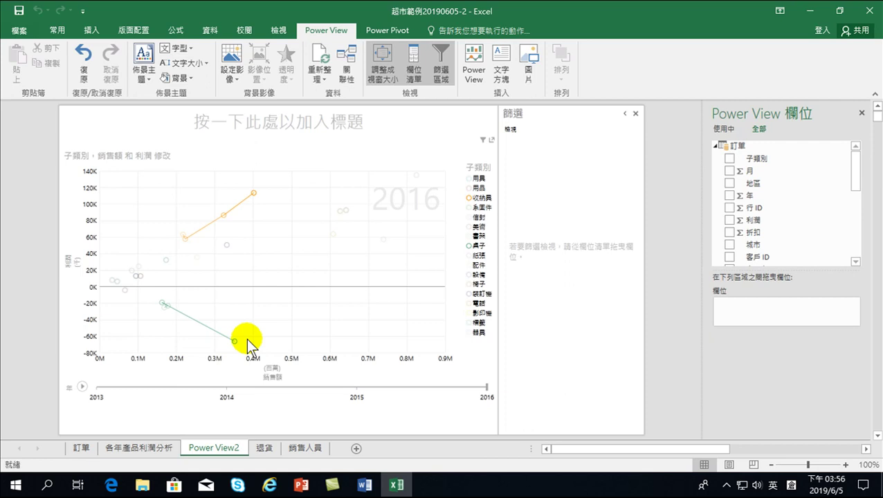
pyautogui.click(83, 382)
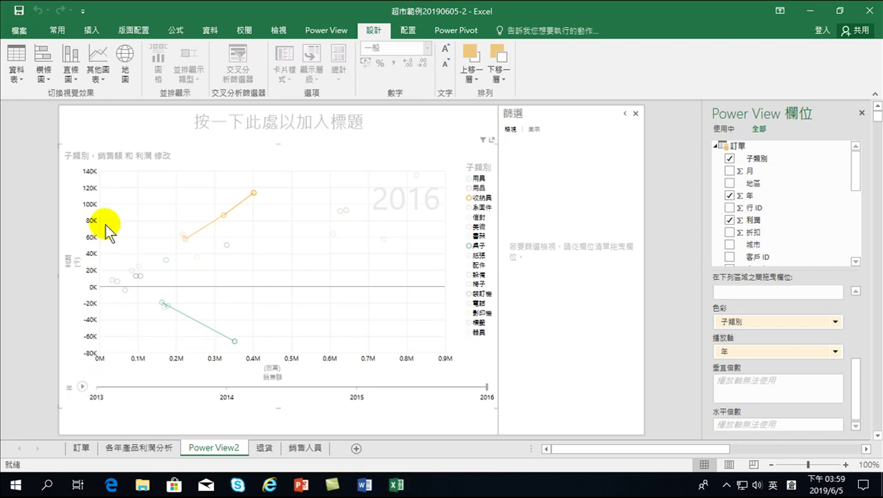
# - Rename the Power View2 sheet tab to 'Profit analytics'
pyautogui.doubleClick(206, 447)
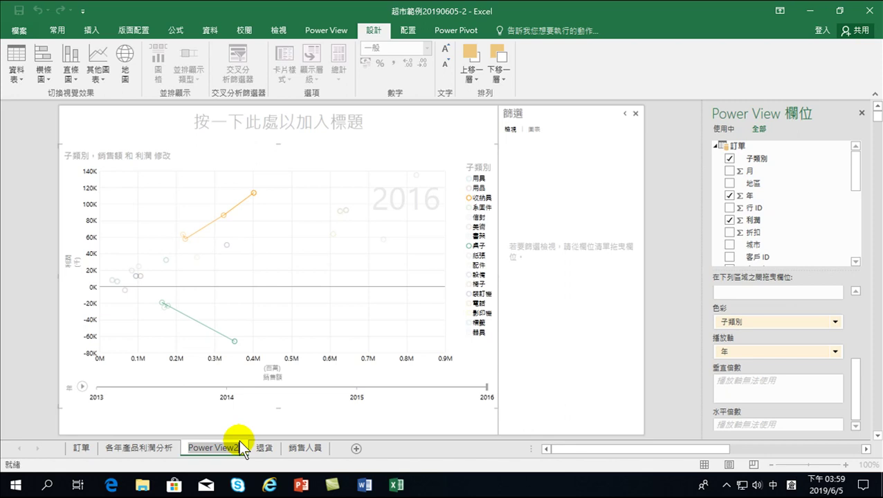
pyautogui.write('竹竹木竹木中')
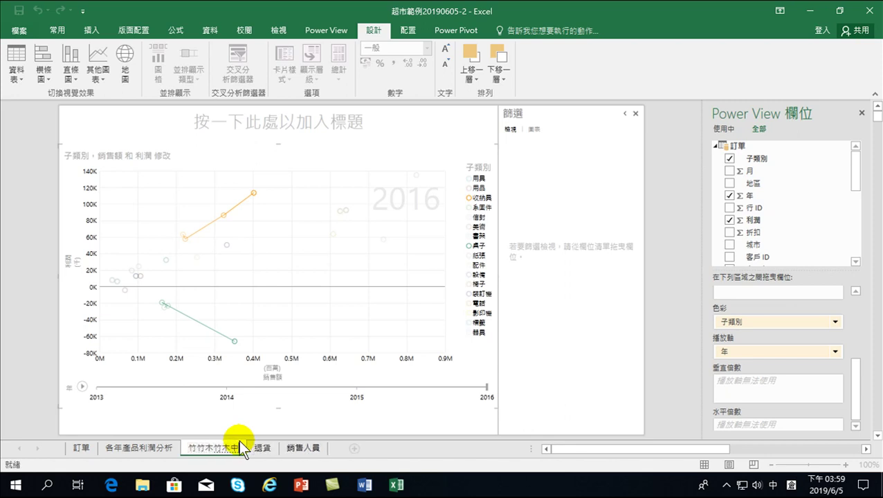
pyautogui.write('木中弓利')
pyautogui.press('BackSpace')
pyautogui.press('BackSpace')
pyautogui.press('BackSpace')
pyautogui.press('BackSpace')
pyautogui.press('BackSpace')
pyautogui.press('BackSpace')
pyautogui.press('BackSpace')
pyautogui.press('BackSpace')
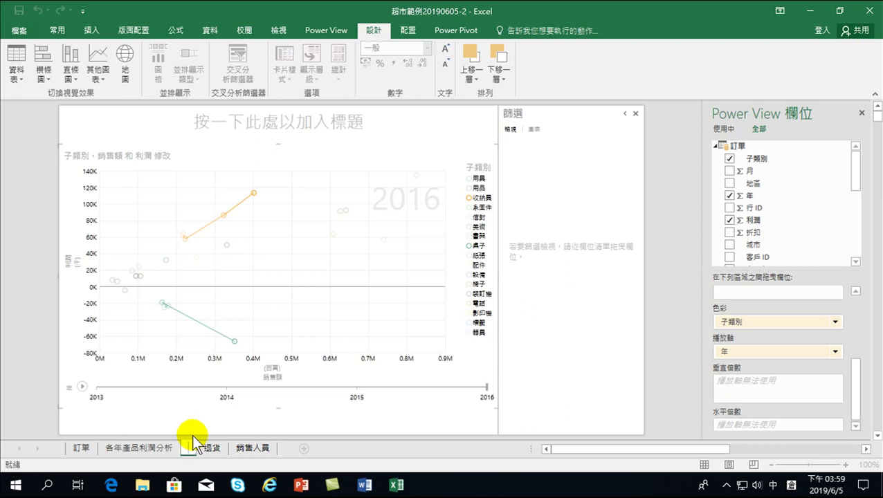
pyautogui.write('口心口口人心口')
pyautogui.press('BackSpace')
pyautogui.press('BackSpace')
pyautogui.press('BackSpace')
pyautogui.press('BackSpace')
pyautogui.press('BackSpace')
pyautogui.press('shift')
pyautogui.write('Profit')
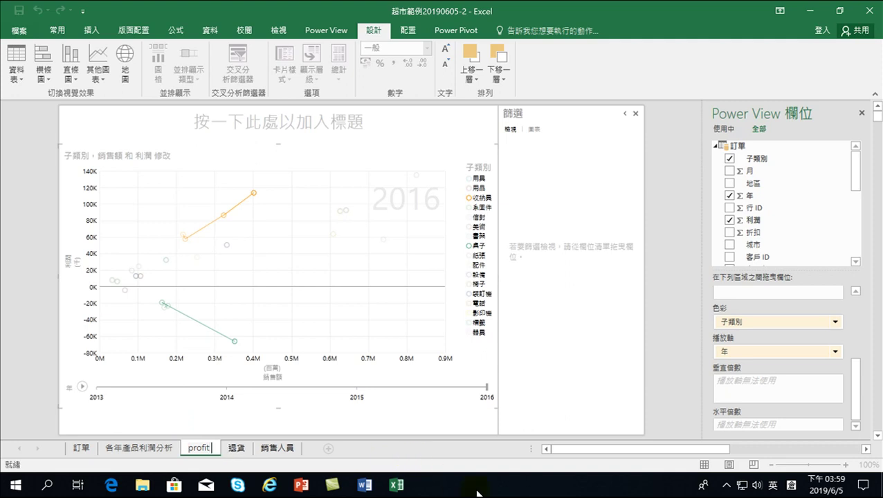
pyautogui.write(' analytics')
pyautogui.press('Return')
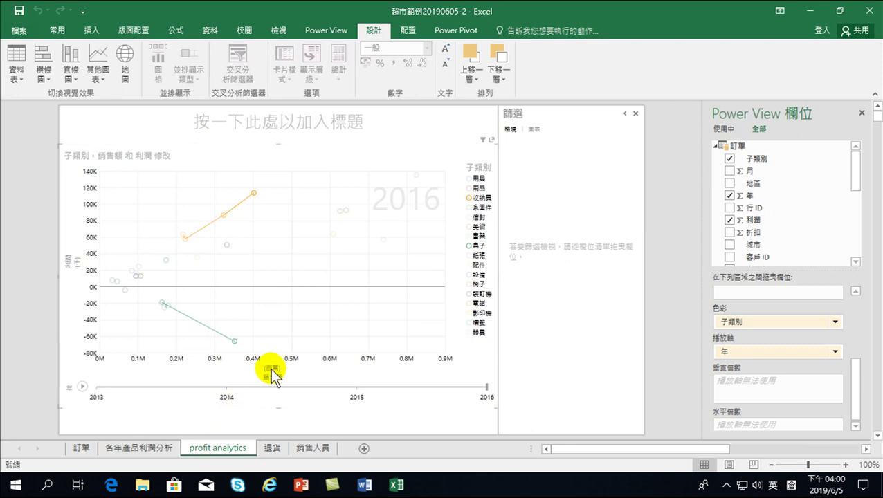
pyautogui.click(99, 80)
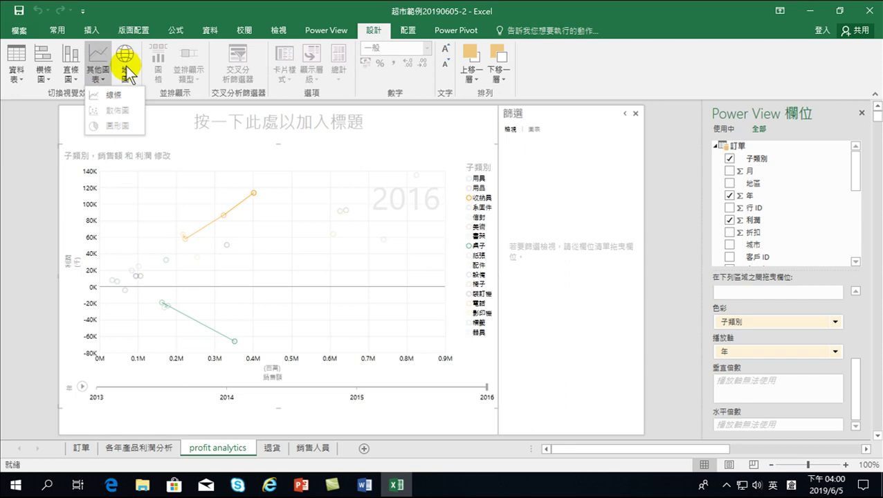
pyautogui.click(94, 70)
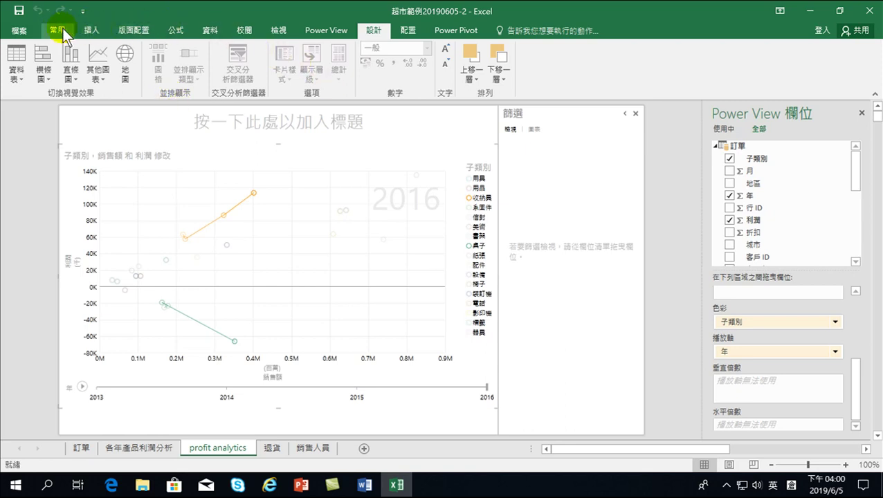
# - Insert a new blank Power View report sheet from the Data tab
pyautogui.click(211, 29)
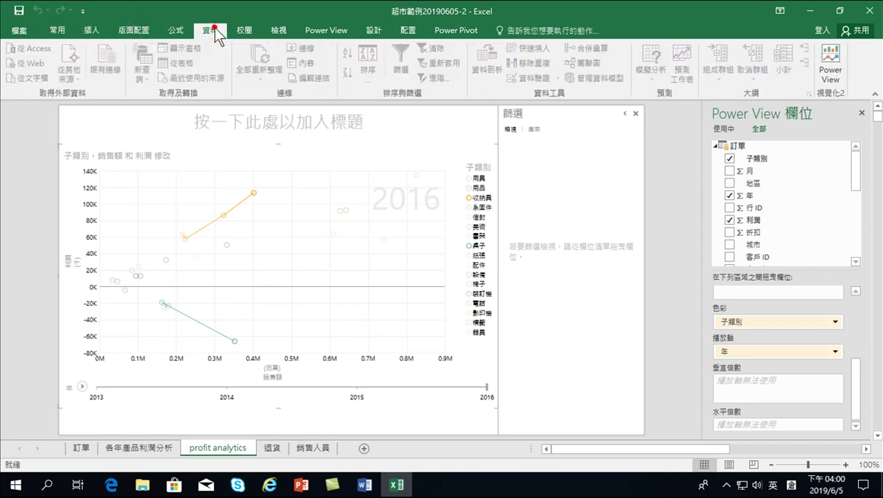
pyautogui.click(830, 63)
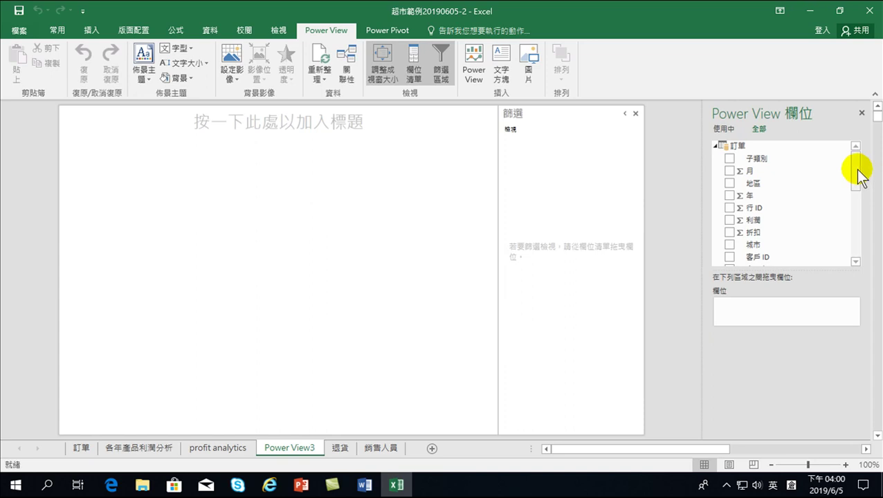
pyautogui.moveTo(857, 170)
pyautogui.mouseDown()
pyautogui.moveTo(863, 234)
pyautogui.moveTo(860, 169)
pyautogui.mouseUp()
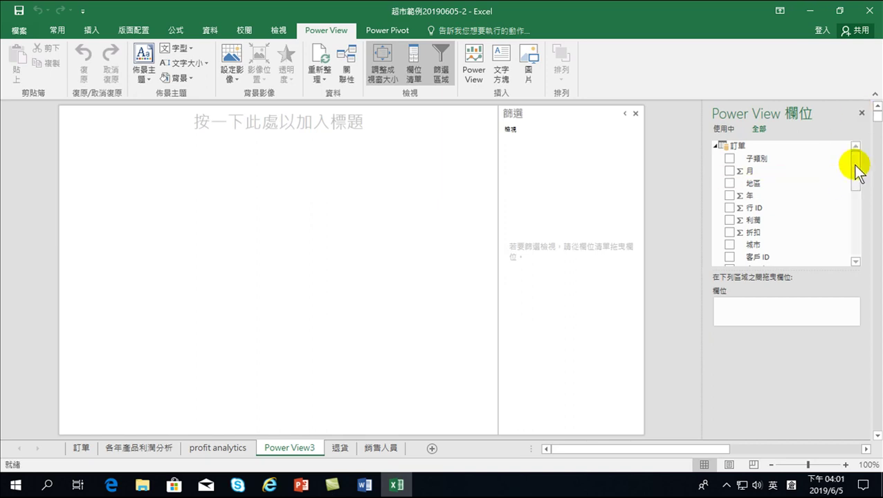
# - Build a table of months 1–12 (月 set to Do Not Summarize) with each month's 利潤
pyautogui.moveTo(775, 171)
pyautogui.click(729, 170)
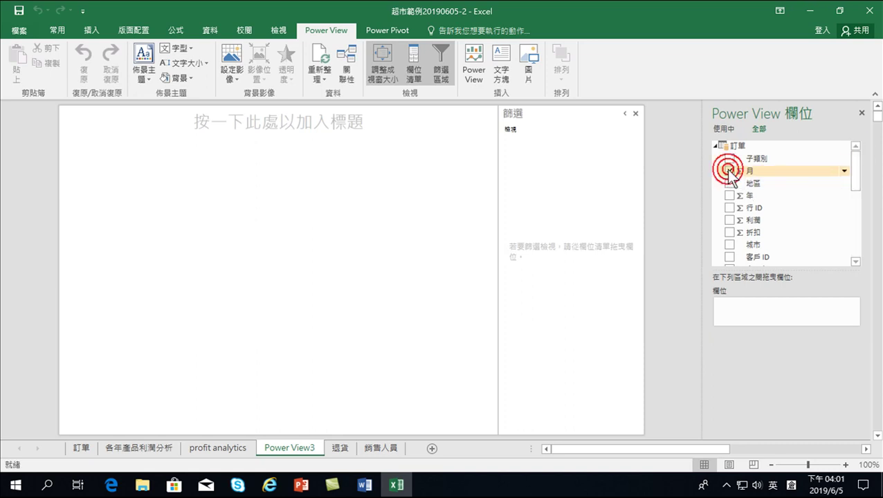
pyautogui.click(854, 333)
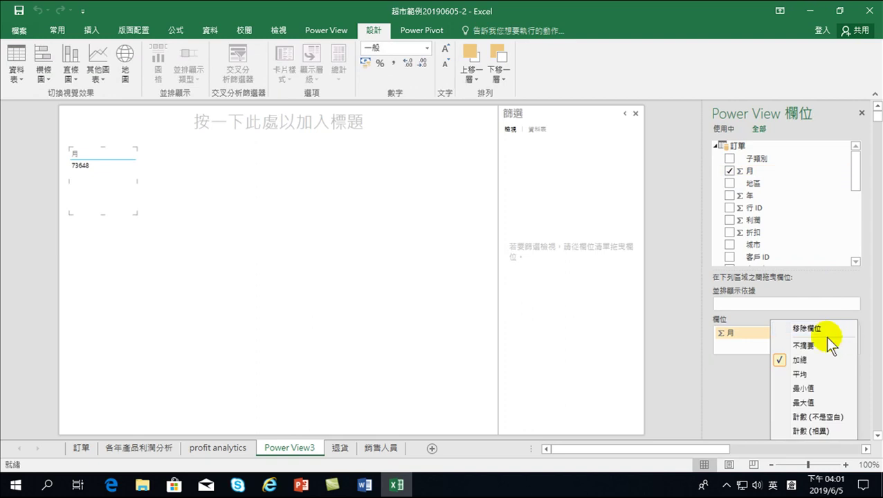
pyautogui.click(804, 343)
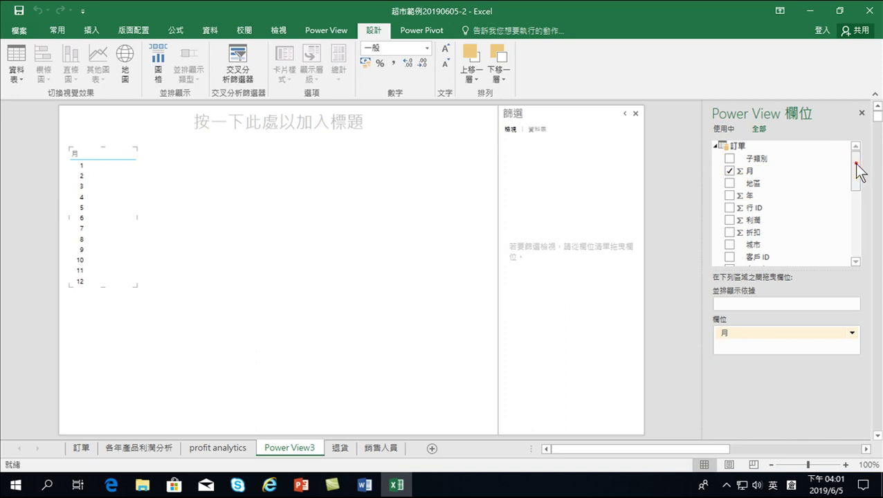
pyautogui.moveTo(862, 169); pyautogui.dragTo(859, 186)
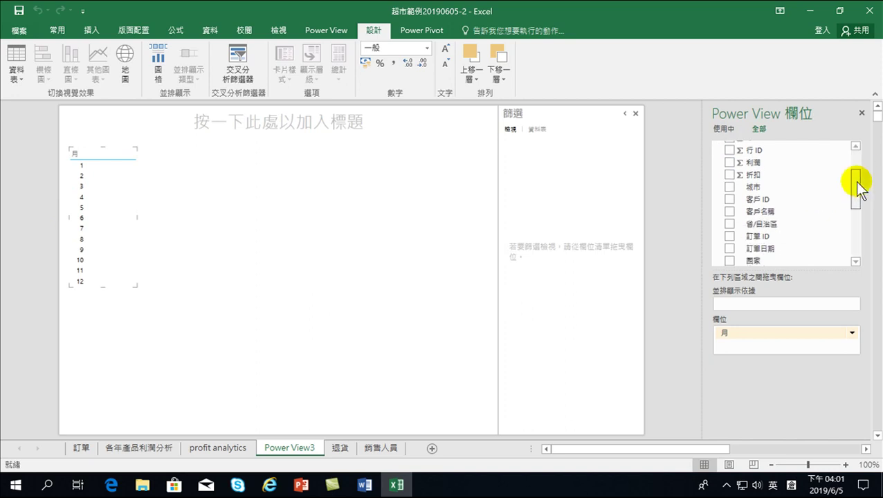
pyautogui.moveTo(761, 162); pyautogui.dragTo(728, 166)
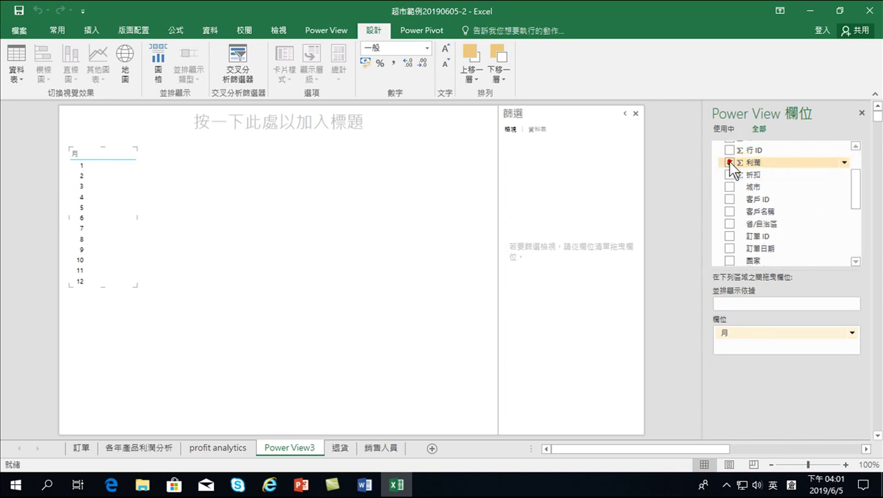
pyautogui.click(727, 161)
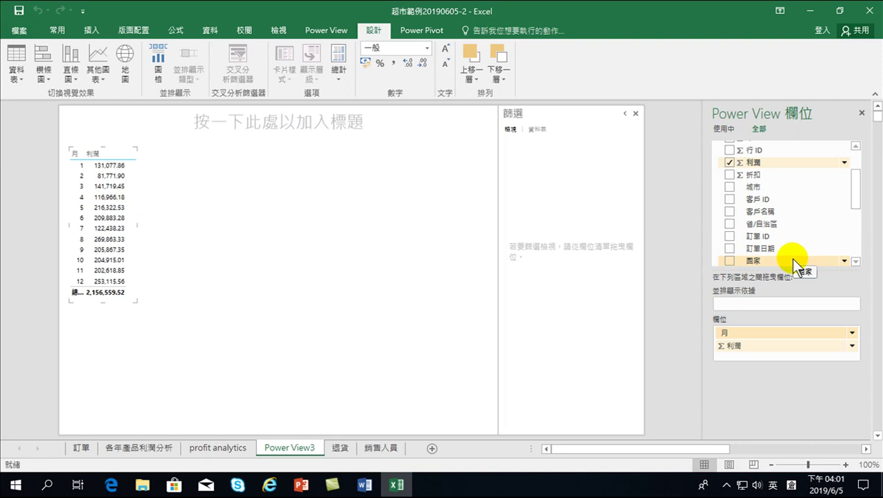
# - Convert the monthly 利潤 table into a line chart and enlarge it across the canvas
pyautogui.click(100, 78)
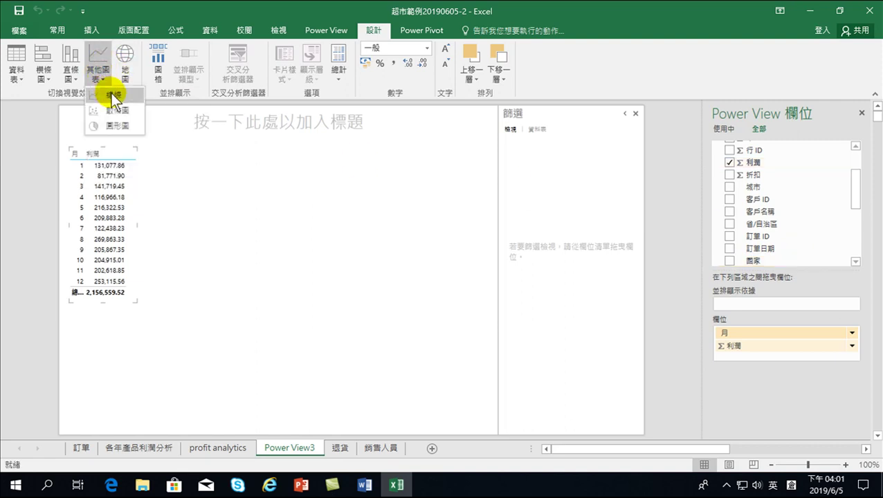
pyautogui.click(111, 94)
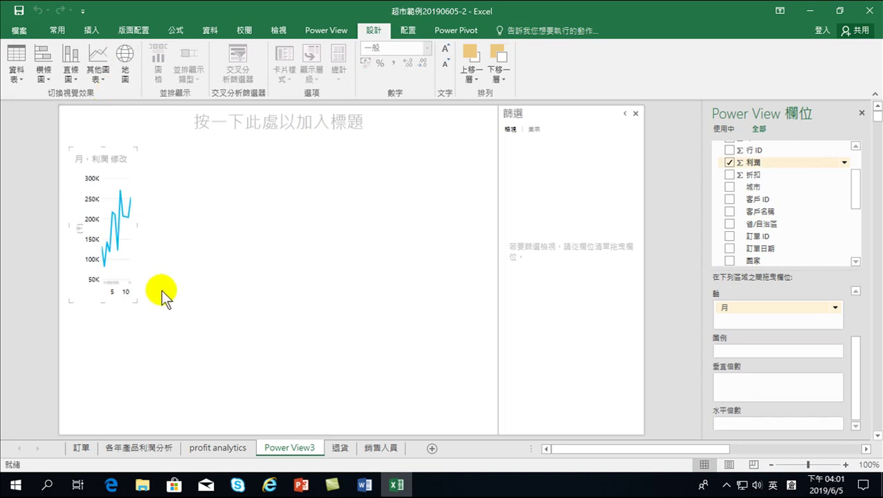
pyautogui.moveTo(137, 301)
pyautogui.mouseDown()
pyautogui.moveTo(389, 415)
pyautogui.moveTo(479, 423)
pyautogui.mouseUp()
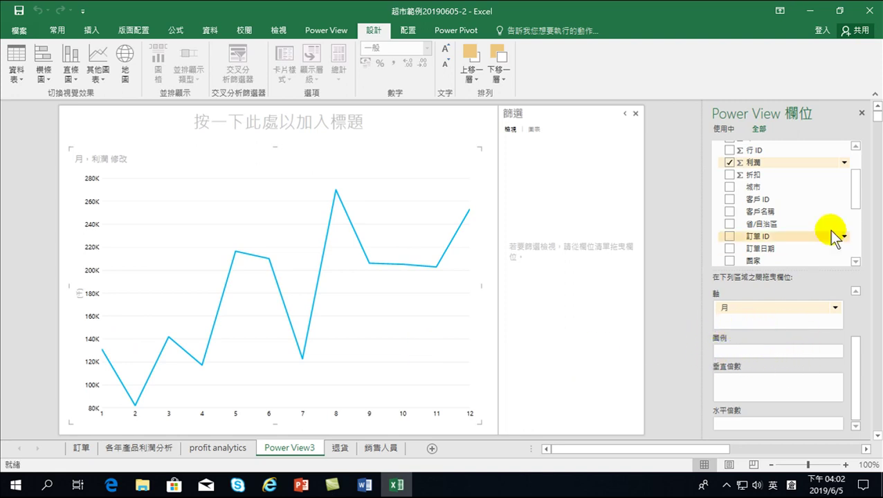
# - Add 年 to the chart's Legend to draw separate 2013–2016 profit lines
pyautogui.moveTo(856, 188); pyautogui.dragTo(860, 169)
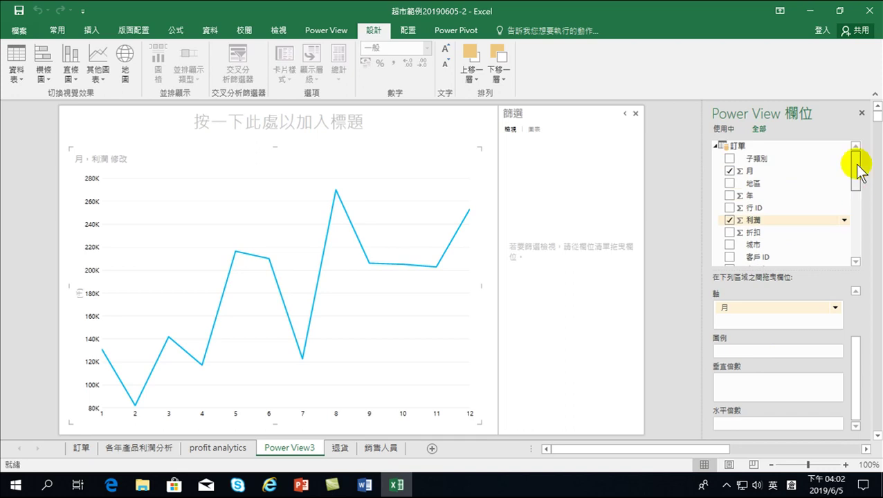
pyautogui.moveTo(757, 191); pyautogui.dragTo(738, 347)
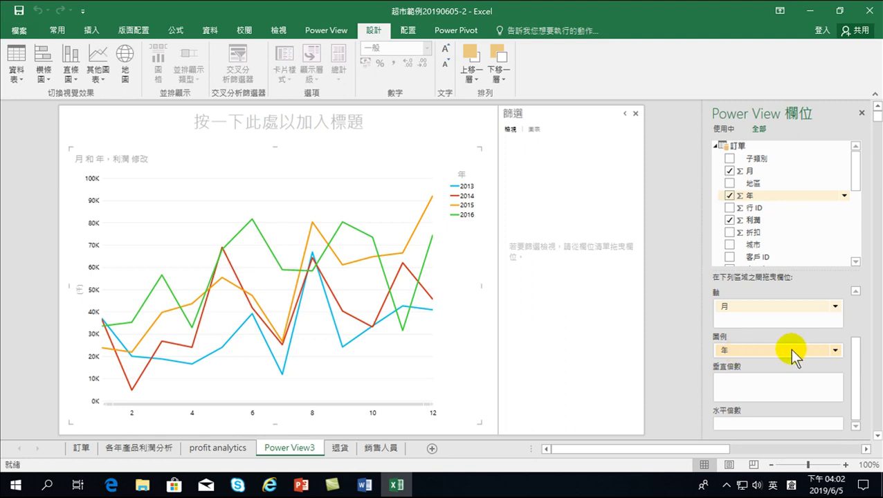
pyautogui.moveTo(467, 206)
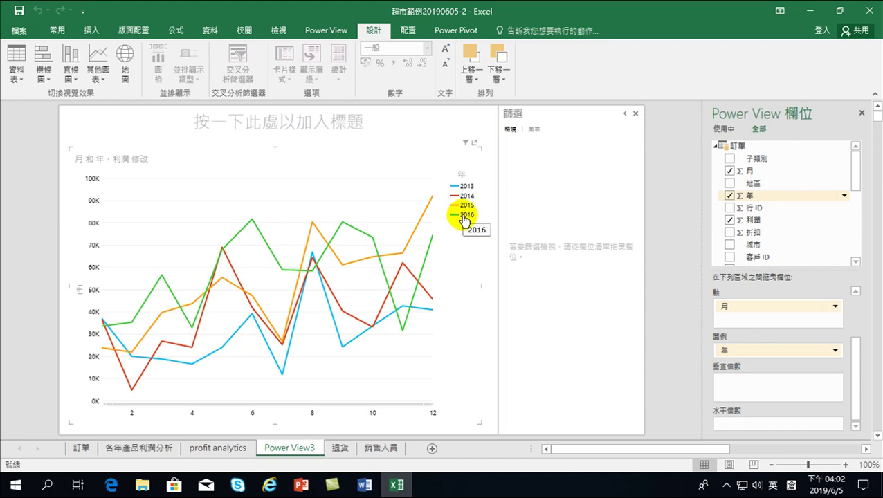
pyautogui.click(466, 215)
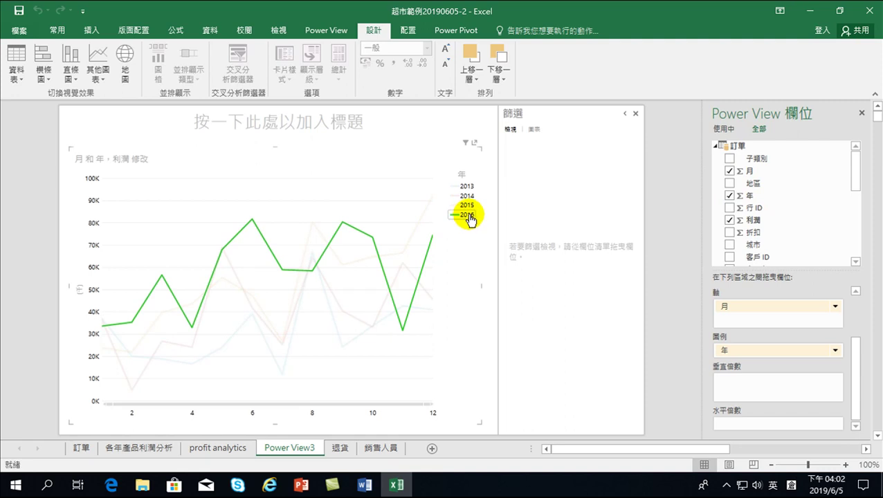
pyautogui.click(467, 205)
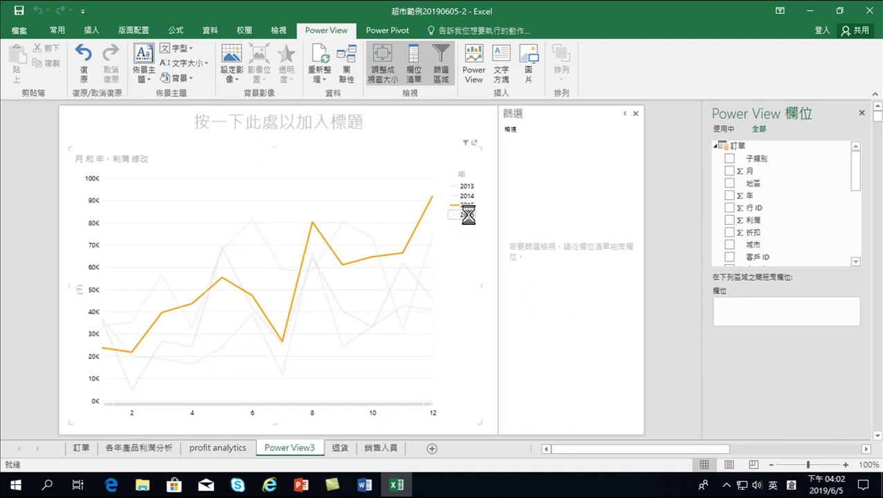
pyautogui.click(467, 215)
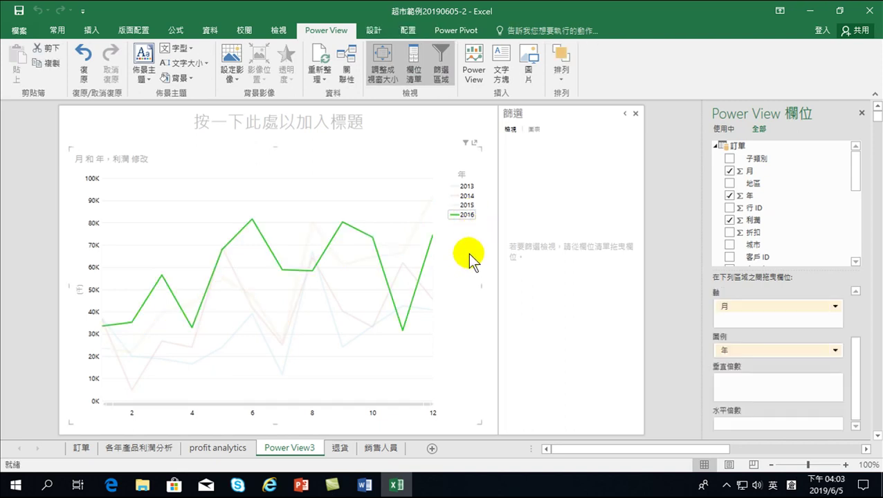
pyautogui.click(469, 259)
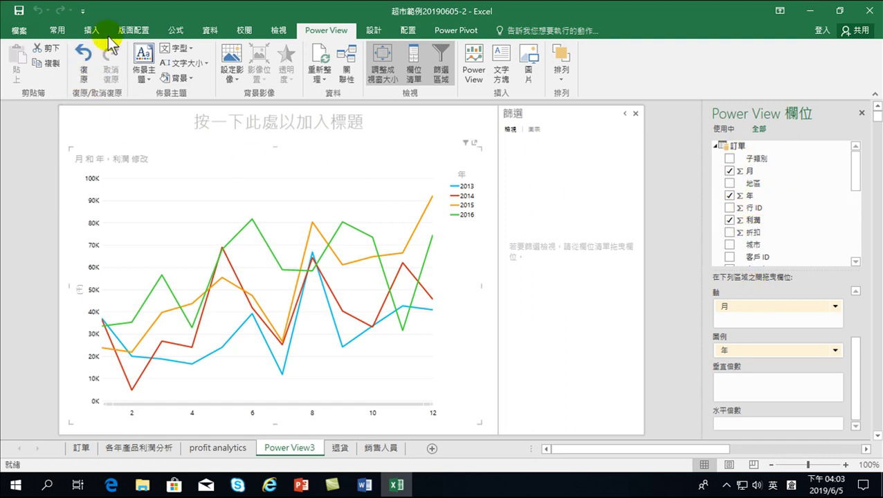
pyautogui.click(374, 30)
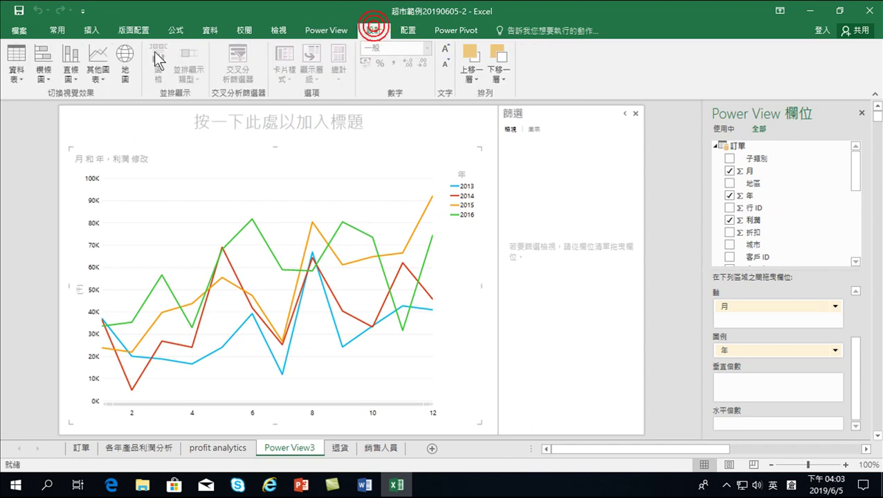
pyautogui.click(96, 72)
pyautogui.click(109, 111)
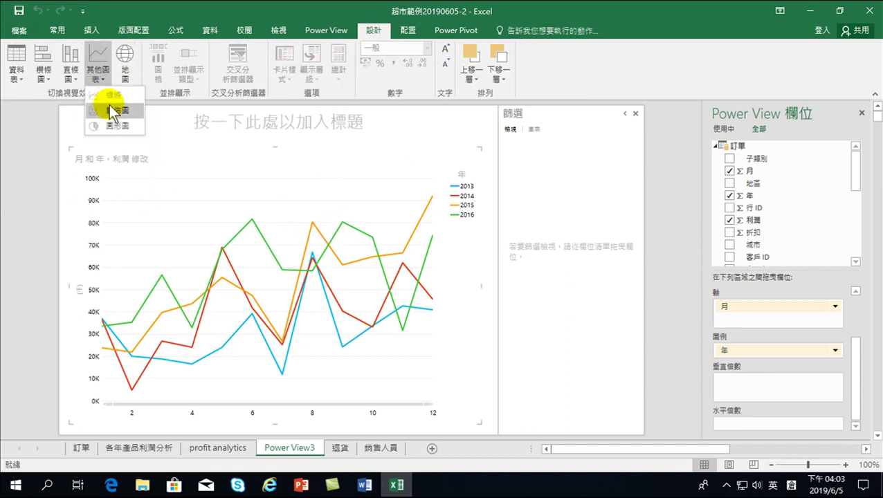
pyautogui.click(28, 239)
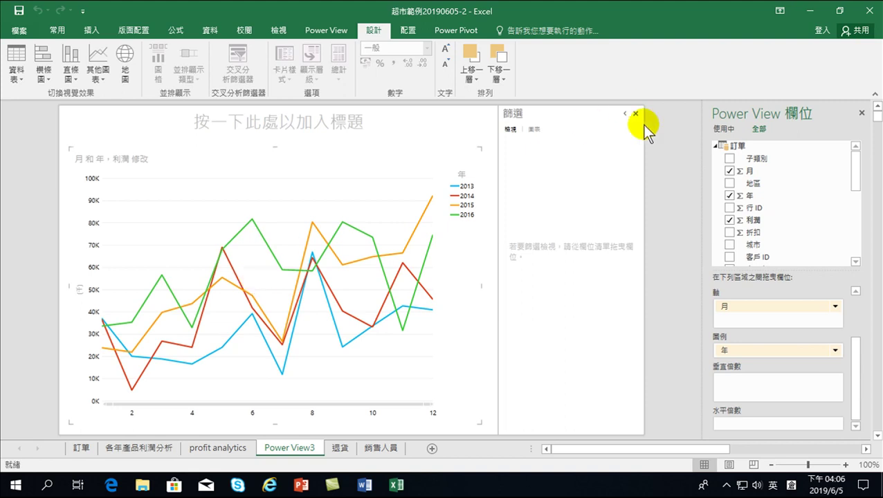
# - Add a 年 filter and narrow its slider to 2015–2016
pyautogui.moveTo(753, 195); pyautogui.dragTo(522, 174)
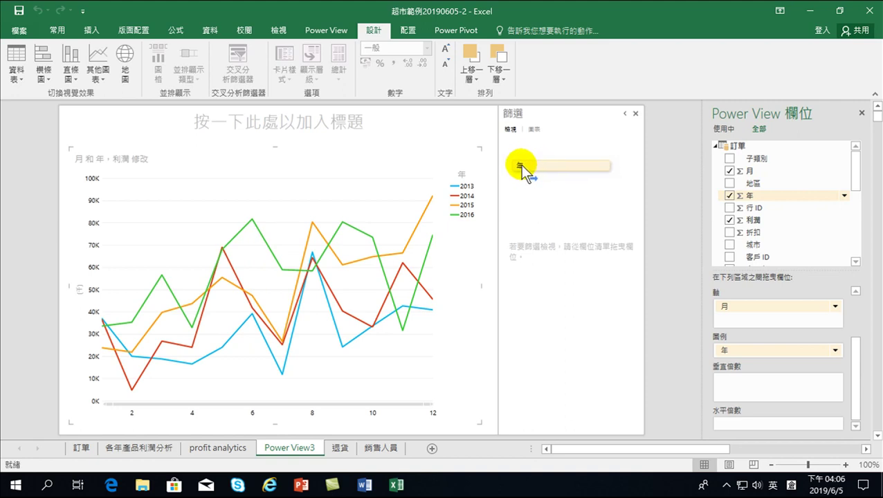
pyautogui.moveTo(522, 174); pyautogui.dragTo(524, 166)
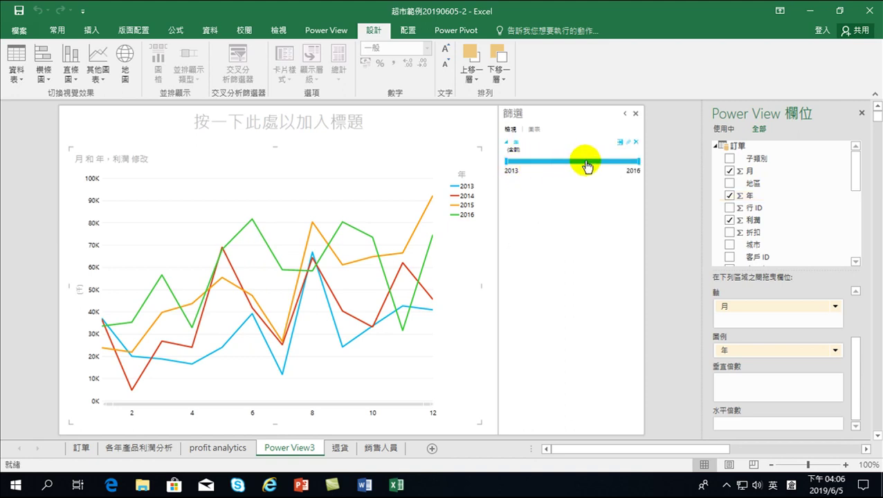
pyautogui.click(515, 161)
pyautogui.moveTo(507, 161); pyautogui.dragTo(587, 166)
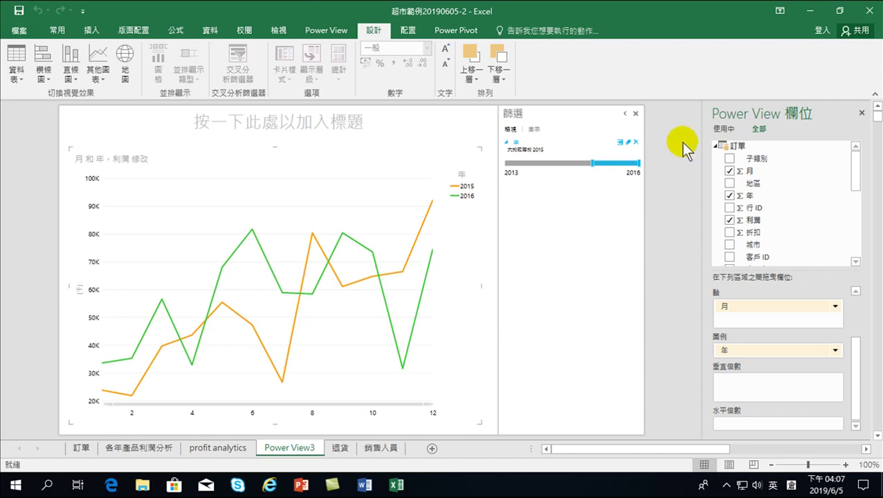
# - Reset the year filter to all years, then narrow it back to 2015 onward
pyautogui.moveTo(590, 163); pyautogui.dragTo(475, 149)
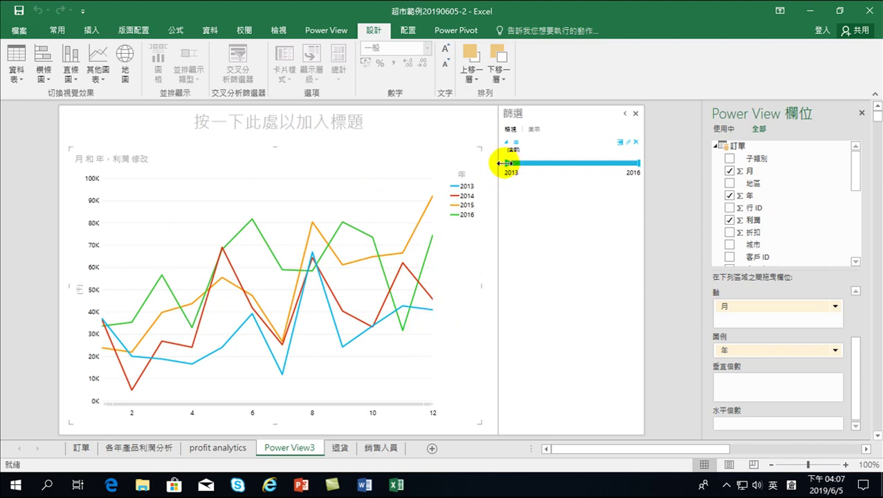
pyautogui.moveTo(508, 163)
pyautogui.mouseDown()
pyautogui.moveTo(598, 177)
pyautogui.moveTo(591, 193)
pyautogui.mouseUp()
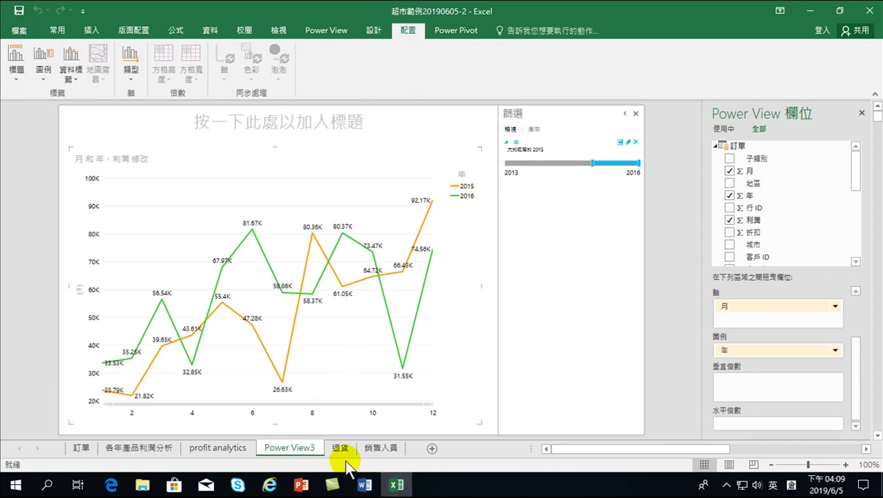
# - Rename the Power View3 sheet tab to 'The Same pre comp.'
pyautogui.click(287, 443)
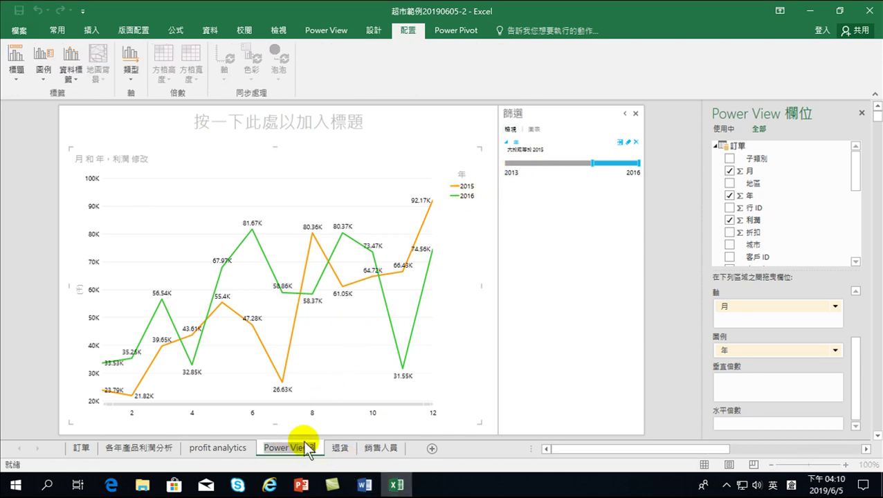
pyautogui.moveTo(315, 431)
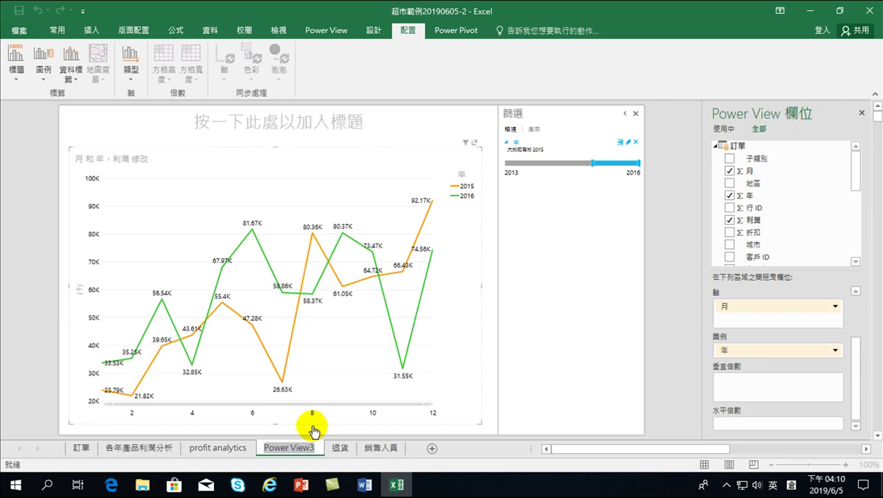
pyautogui.press('BackSpace')
pyautogui.press('BackSpace')
pyautogui.press('BackSpace')
pyautogui.press('BackSpace')
pyautogui.press('shift')
pyautogui.write('月月一月一口同')
pyautogui.press('BackSpace')
pyautogui.press('BackSpace')
pyautogui.press('BackSpace')
pyautogui.press('BackSpace')
pyautogui.press('BackSpace')
pyautogui.press('BackSpace')
pyautogui.press('shift')
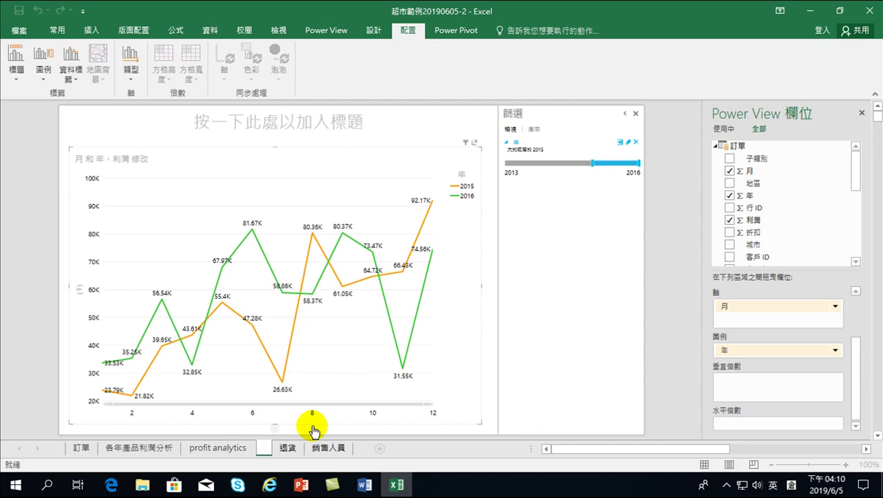
pyautogui.write('The ')
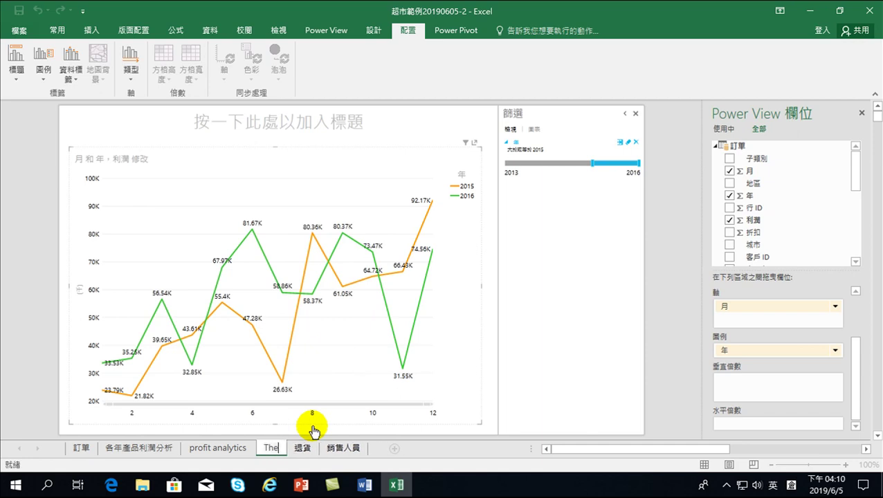
pyautogui.write('Same ')
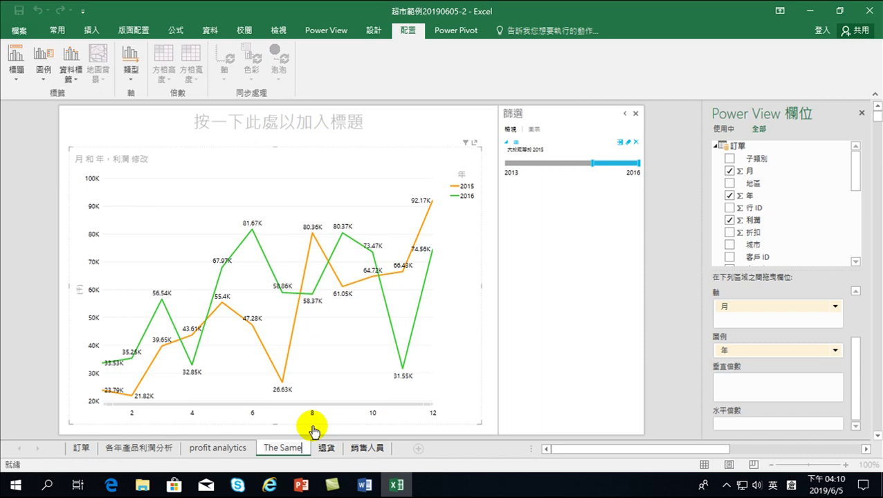
pyautogui.write('pre')
pyautogui.write(' com')
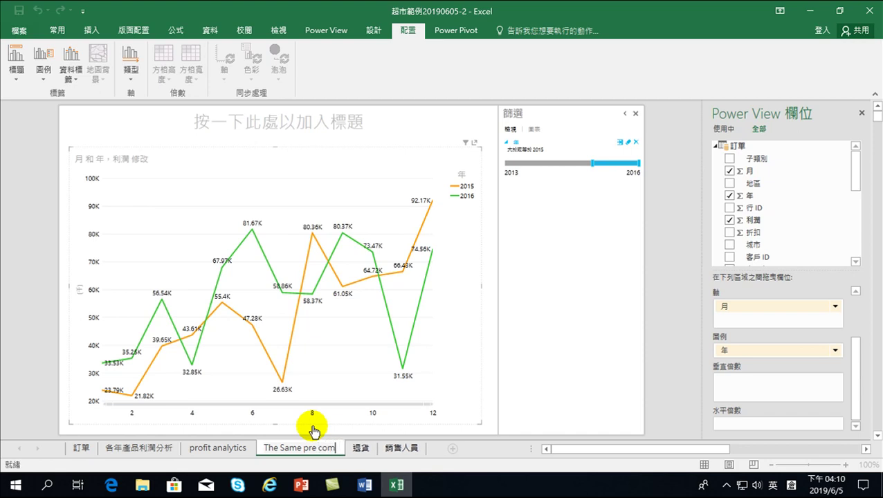
pyautogui.write('p.')
pyautogui.press('Return')
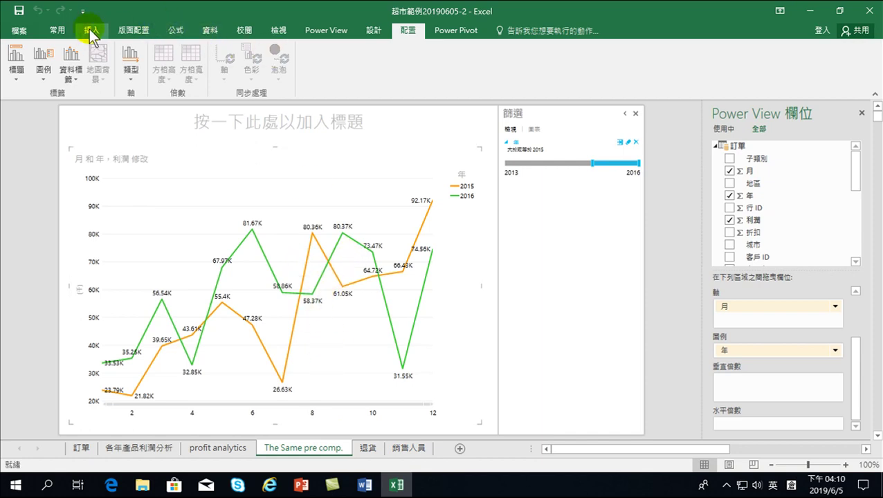
# - Insert a blank Power View report from the Data tab, creating the Power View4 sheet
pyautogui.click(209, 31)
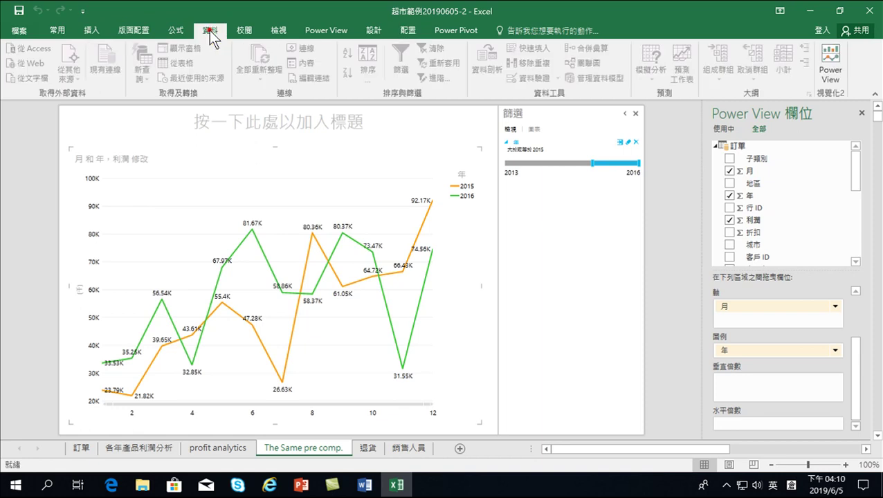
pyautogui.click(831, 54)
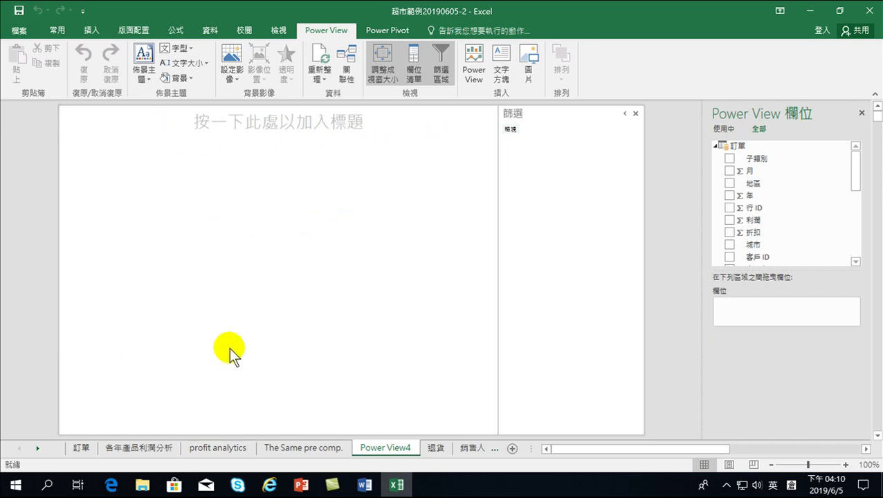
pyautogui.moveTo(856, 158); pyautogui.dragTo(859, 193)
pyautogui.moveTo(860, 204); pyautogui.dragTo(855, 171)
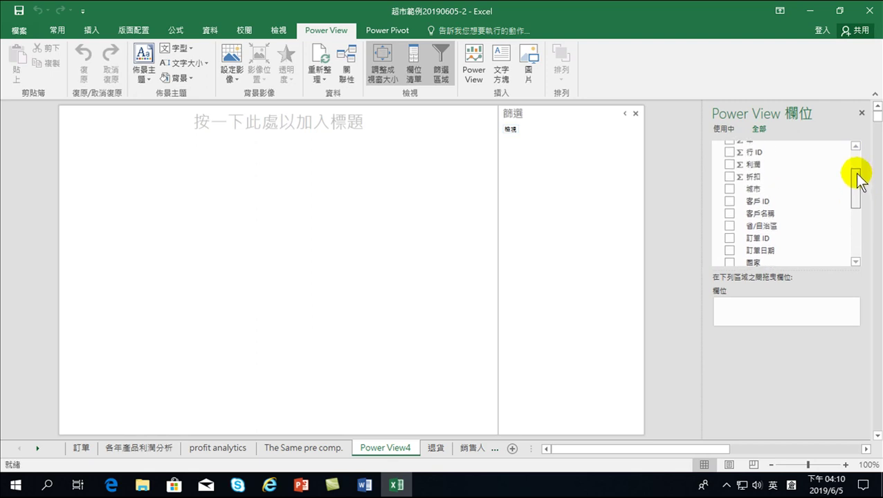
# - Add the 城市 field, convert it to a Map, and stretch the map across the canvas
pyautogui.click(730, 194)
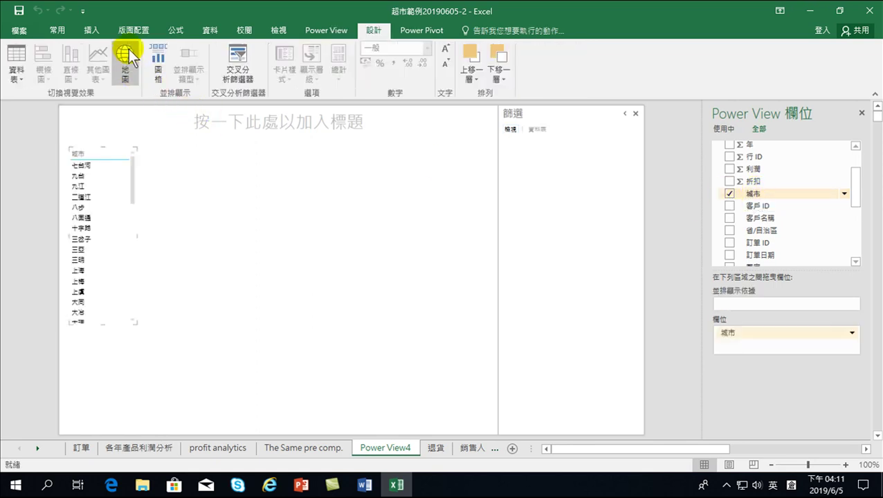
pyautogui.click(125, 56)
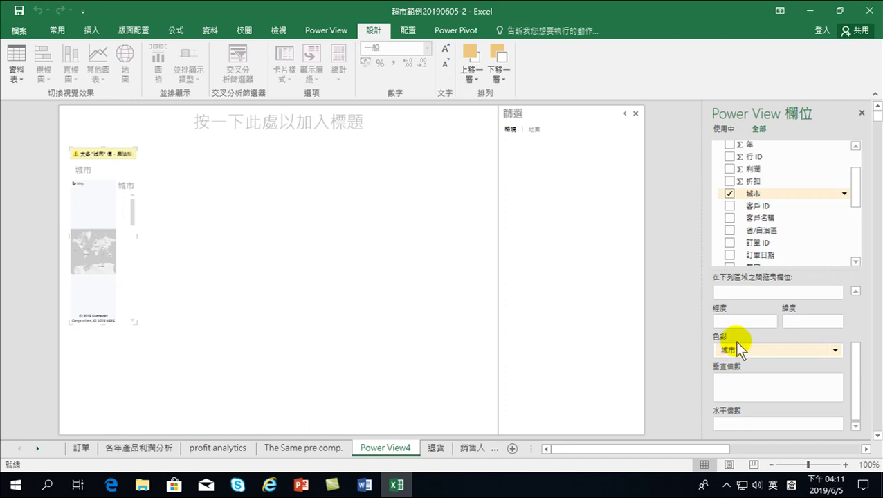
pyautogui.moveTo(135, 323); pyautogui.dragTo(493, 427)
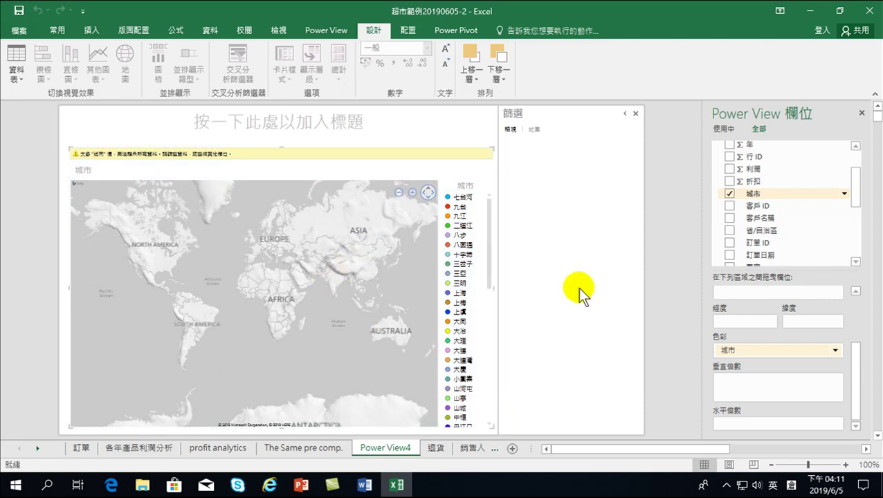
pyautogui.moveTo(856, 367)
pyautogui.mouseDown()
pyautogui.moveTo(863, 322)
pyautogui.moveTo(862, 339)
pyautogui.mouseUp()
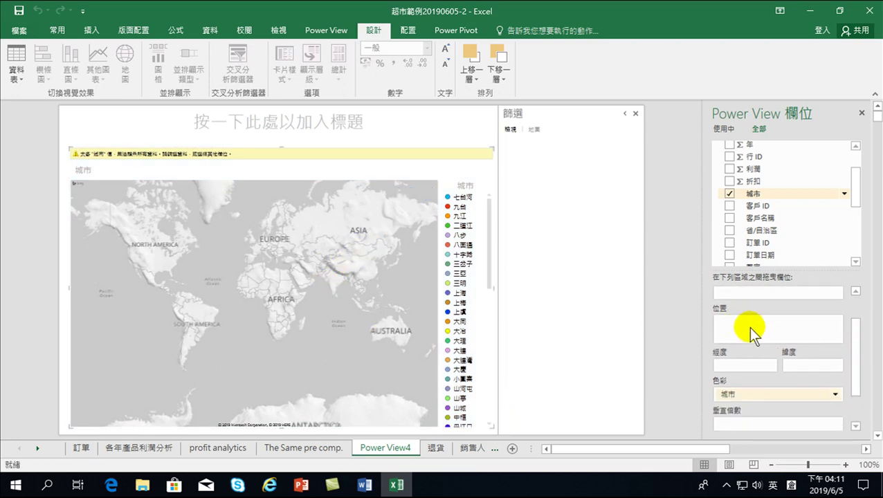
# - Move 城市 from the Color well to Locations and zoom the map in on China
pyautogui.moveTo(730, 393); pyautogui.dragTo(726, 326)
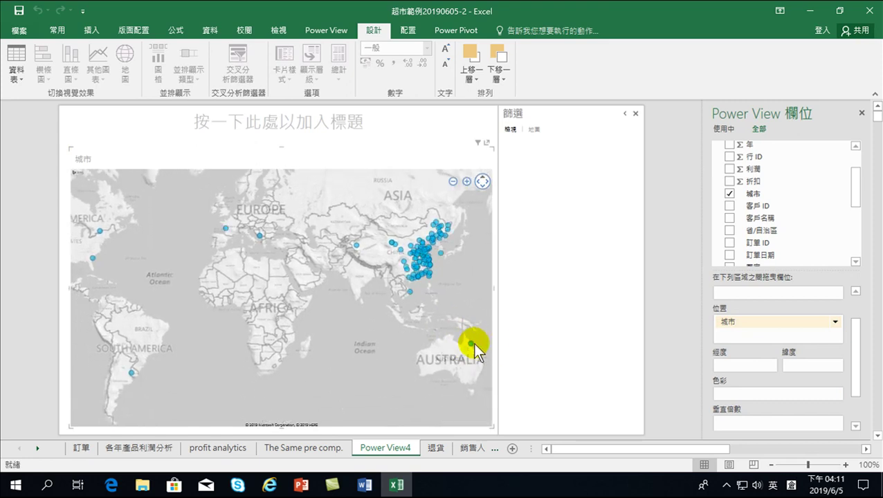
pyautogui.scroll(-1, 472, 344)
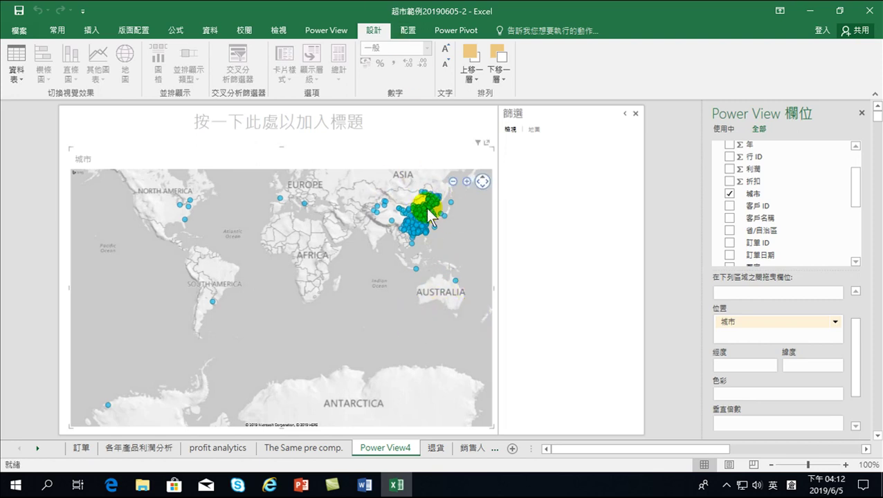
pyautogui.moveTo(438, 202)
pyautogui.mouseDown()
pyautogui.moveTo(294, 315)
pyautogui.moveTo(306, 305)
pyautogui.mouseUp()
pyautogui.doubleClick(314, 305)
pyautogui.doubleClick(335, 281)
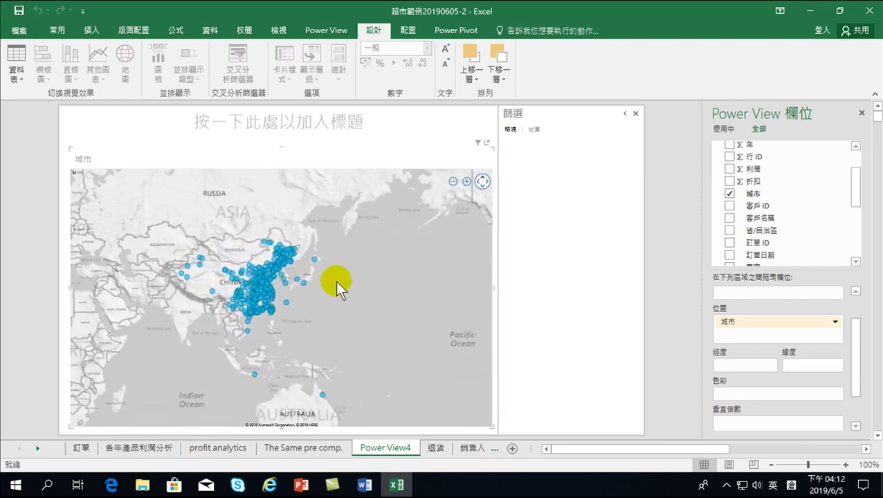
pyautogui.doubleClick(369, 291)
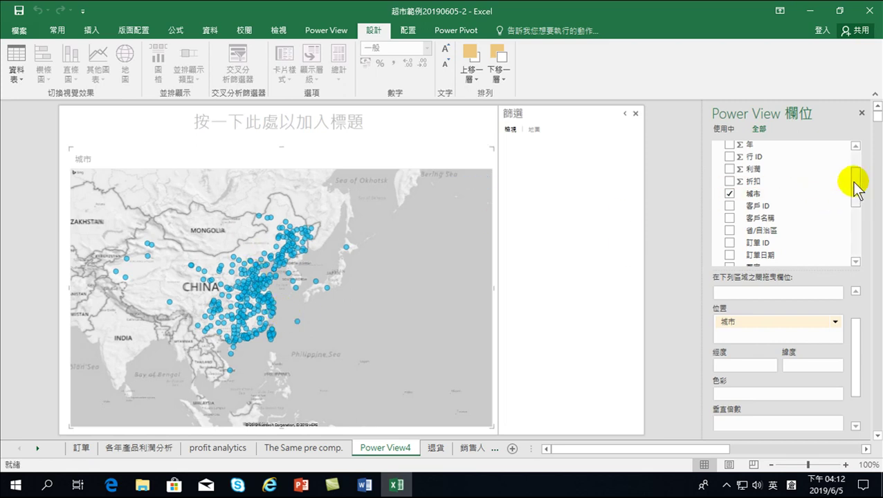
# - Put the 利潤 field in the Size well so city bubbles scale by profit
pyautogui.click(857, 340)
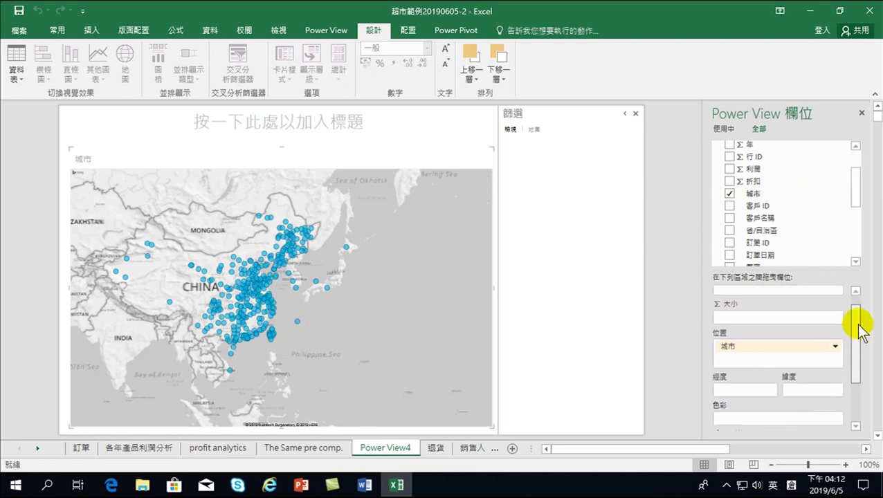
pyautogui.moveTo(857, 339); pyautogui.dragTo(855, 317)
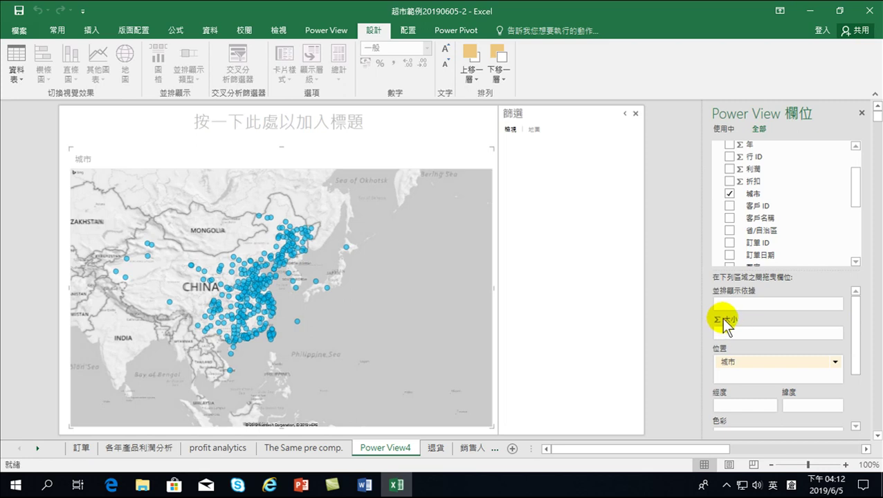
pyautogui.click(858, 186)
pyautogui.moveTo(858, 186)
pyautogui.mouseDown()
pyautogui.moveTo(860, 206)
pyautogui.moveTo(860, 177)
pyautogui.mouseUp()
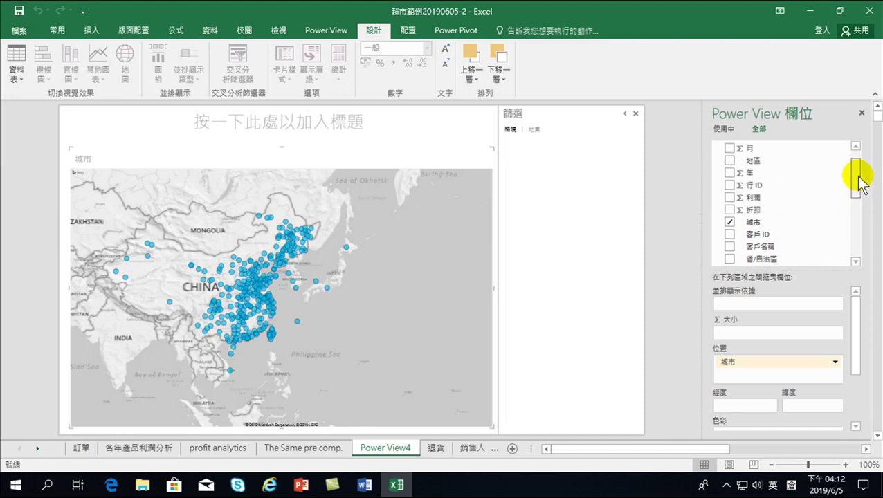
pyautogui.moveTo(753, 197)
pyautogui.mouseDown()
pyautogui.moveTo(758, 262)
pyautogui.moveTo(737, 332)
pyautogui.mouseUp()
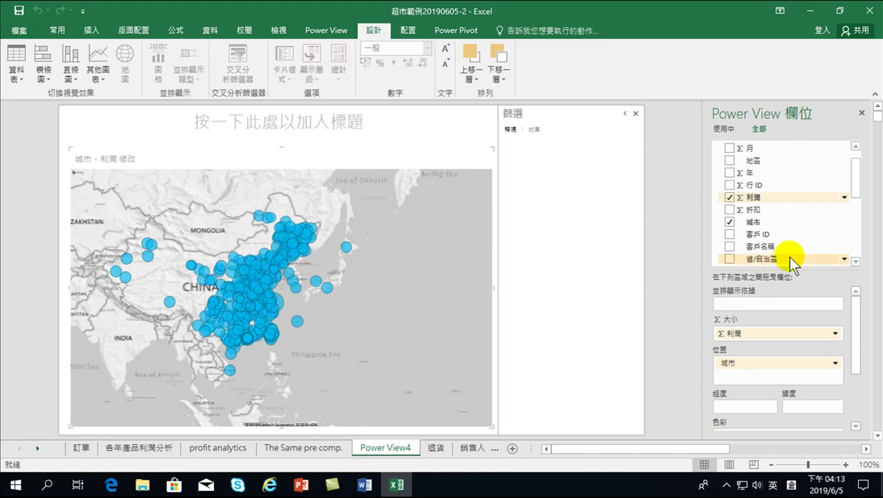
# - Add 利潤 as a map filter and set its slider minimum to about 5,021.08
pyautogui.moveTo(765, 197); pyautogui.dragTo(534, 169)
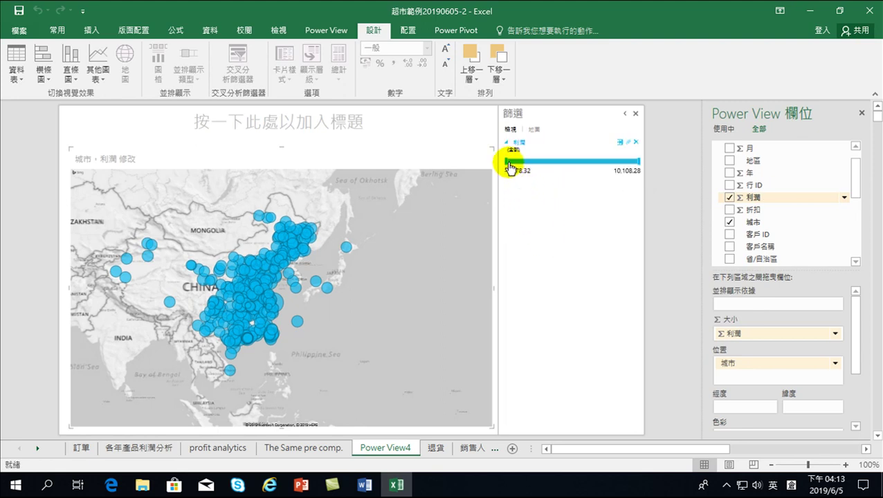
pyautogui.moveTo(508, 161); pyautogui.dragTo(607, 167)
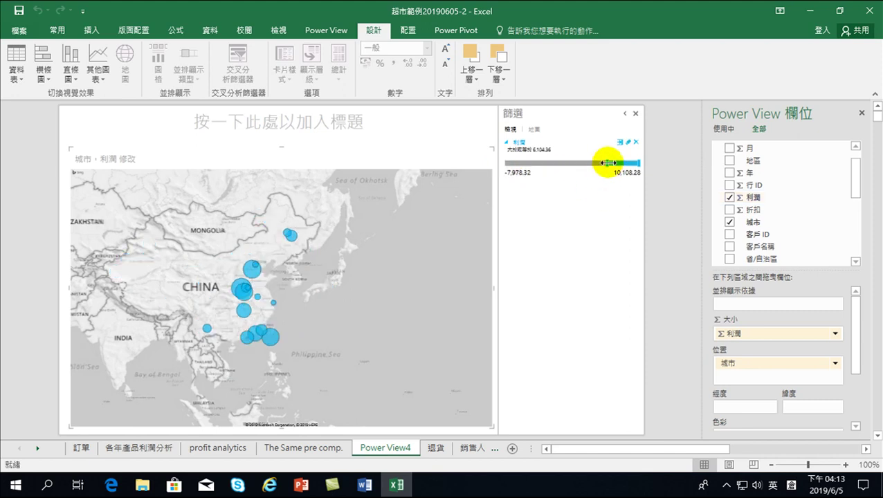
pyautogui.moveTo(607, 163); pyautogui.dragTo(598, 163)
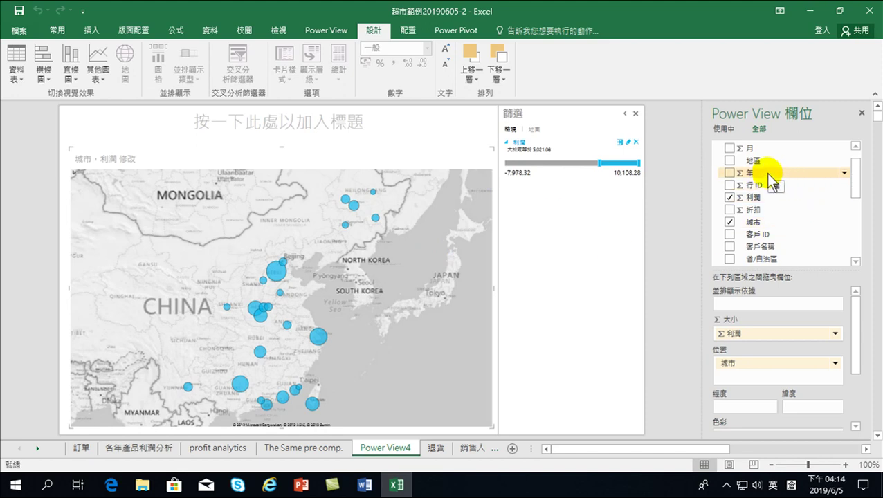
pyautogui.scroll(-1, 759, 213)
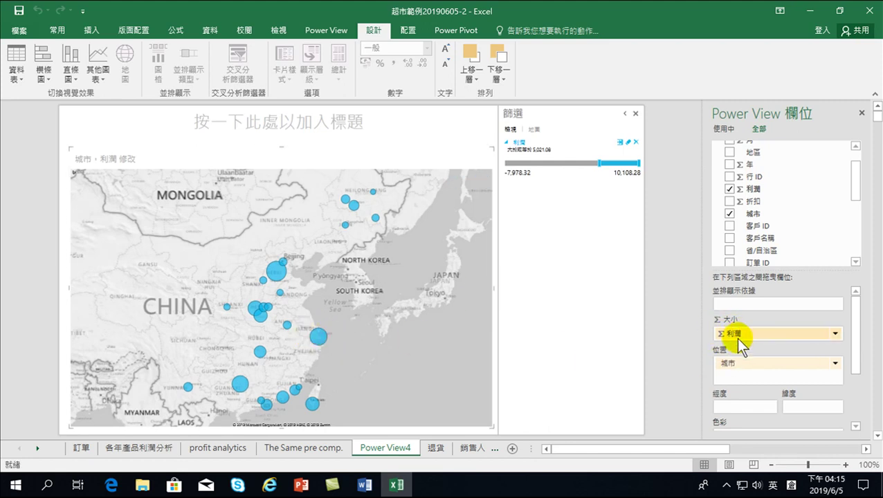
pyautogui.moveTo(770, 202); pyautogui.dragTo(724, 335)
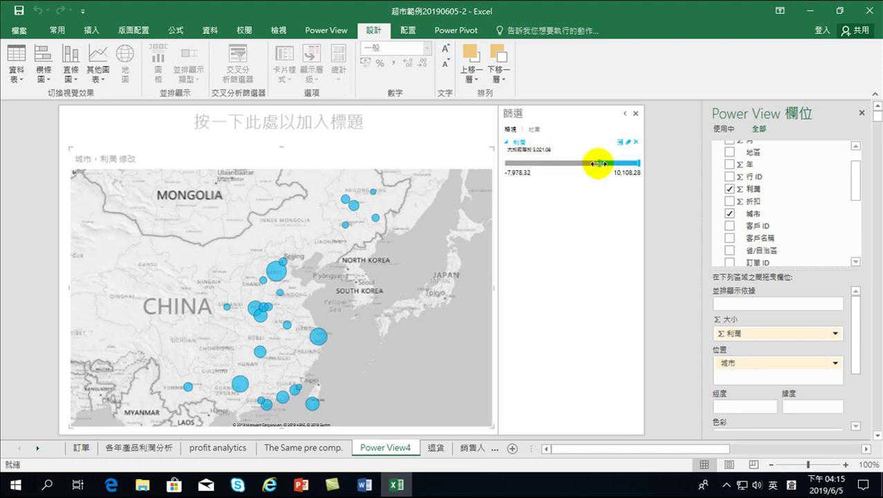
pyautogui.moveTo(398, 394)
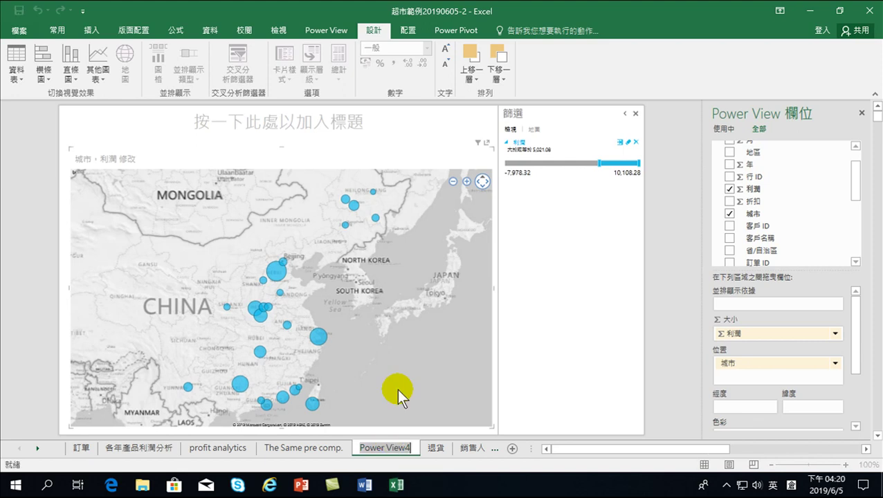
# - Change the Power View4 sheet tab's name to 地理分析 and save the workbook
pyautogui.press('shift')
pyautogui.write('地理')
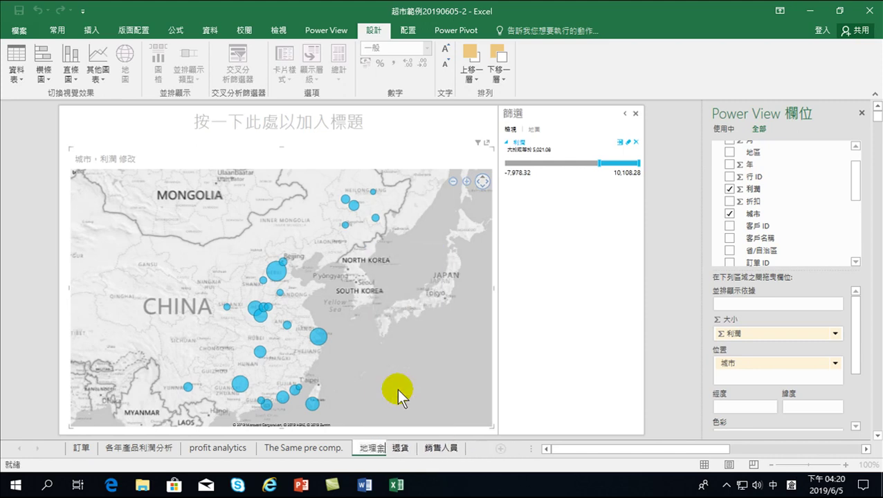
pyautogui.write('分析')
pyautogui.press('Return')
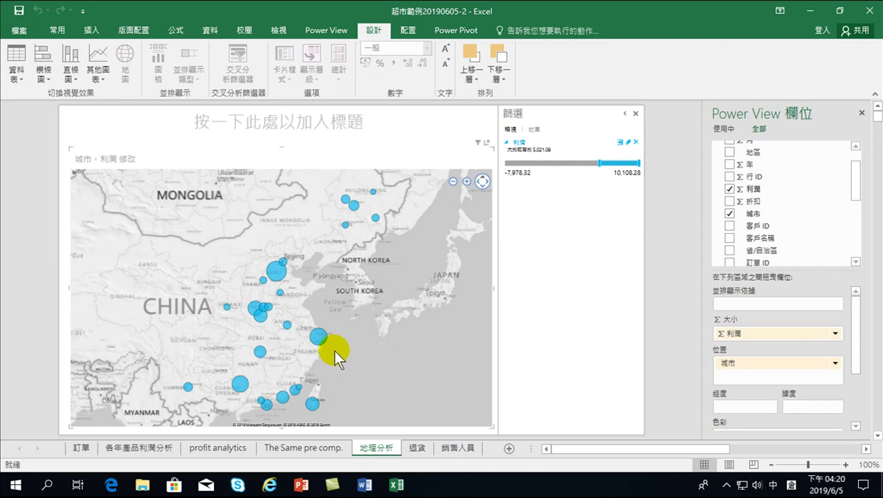
pyautogui.click(19, 10)
# - Check the 訂單 sheet and Power Pivot tab, then open the 各年產品利潤分析 dashboard
pyautogui.click(78, 450)
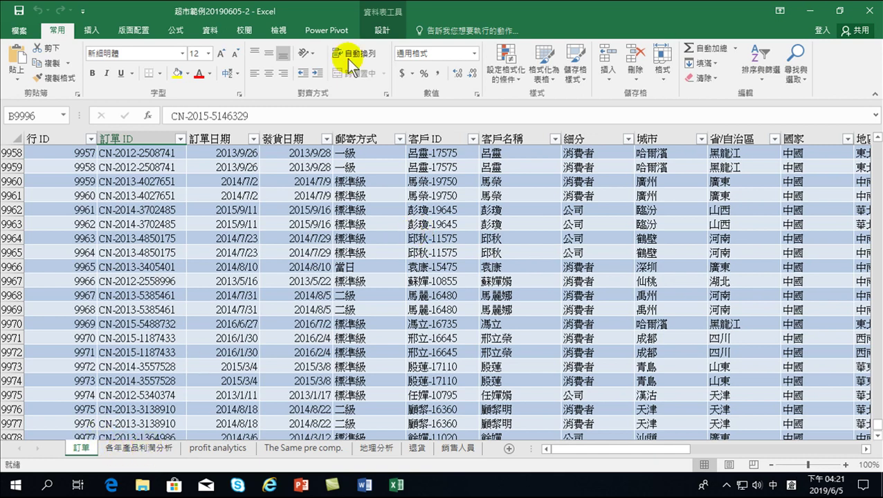
pyautogui.click(322, 28)
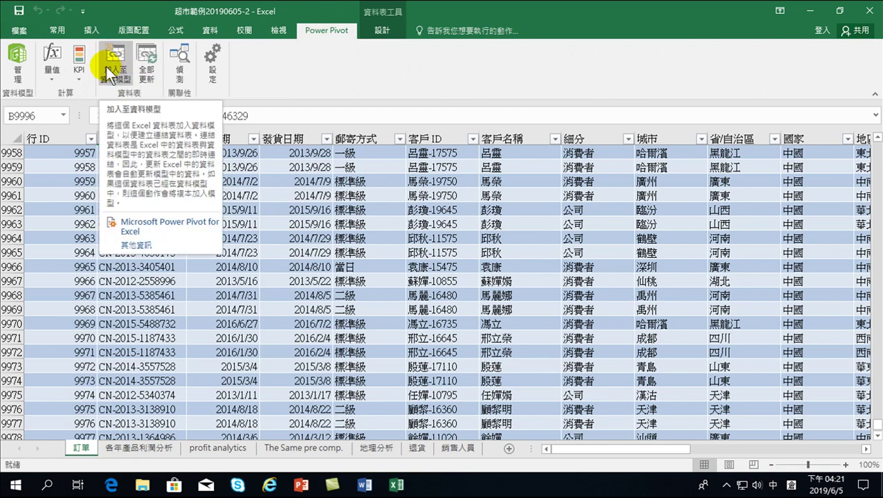
pyautogui.click(291, 253)
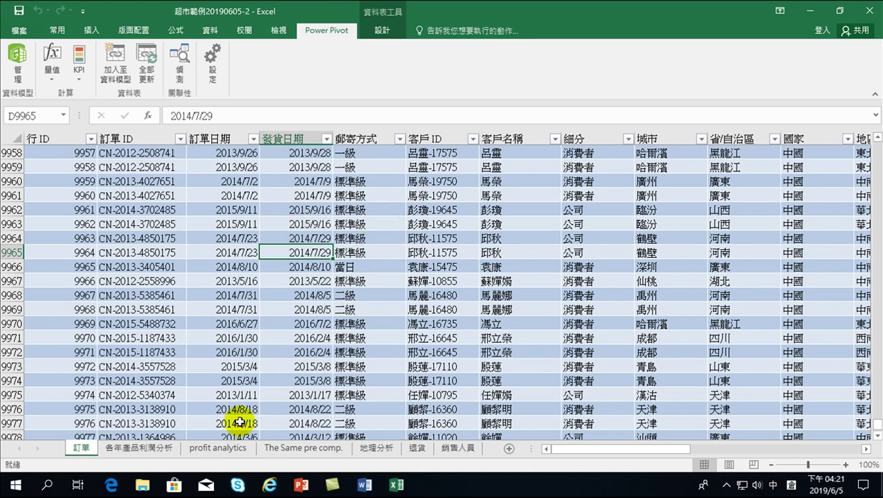
pyautogui.click(144, 447)
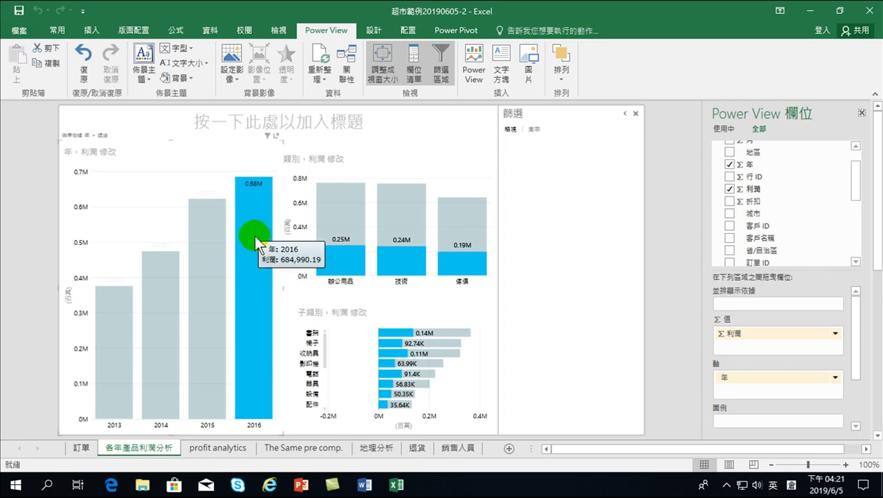
pyautogui.click(214, 244)
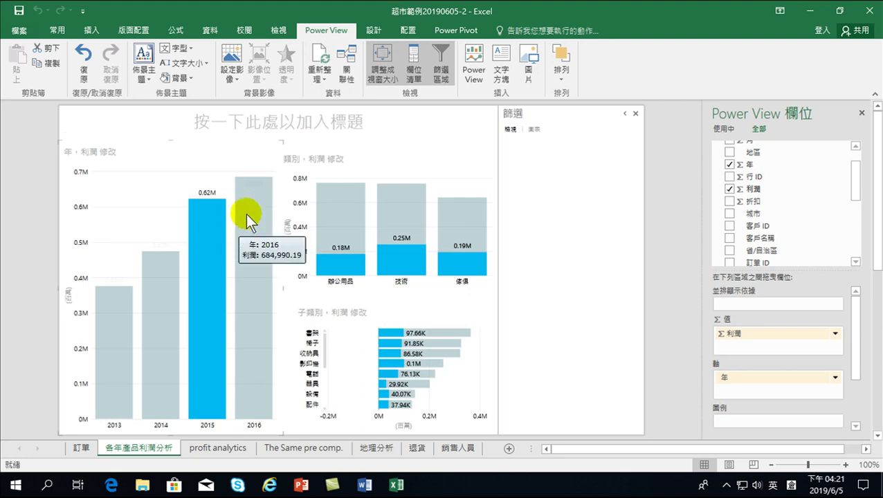
pyautogui.click(246, 213)
pyautogui.click(247, 213)
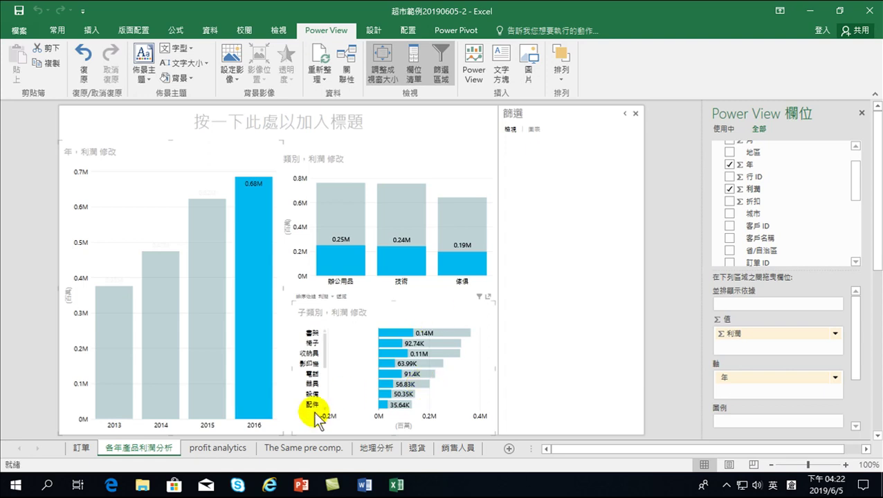
# - Go via the profit analytics sheet to the 地理分析 city map sheet
pyautogui.click(230, 454)
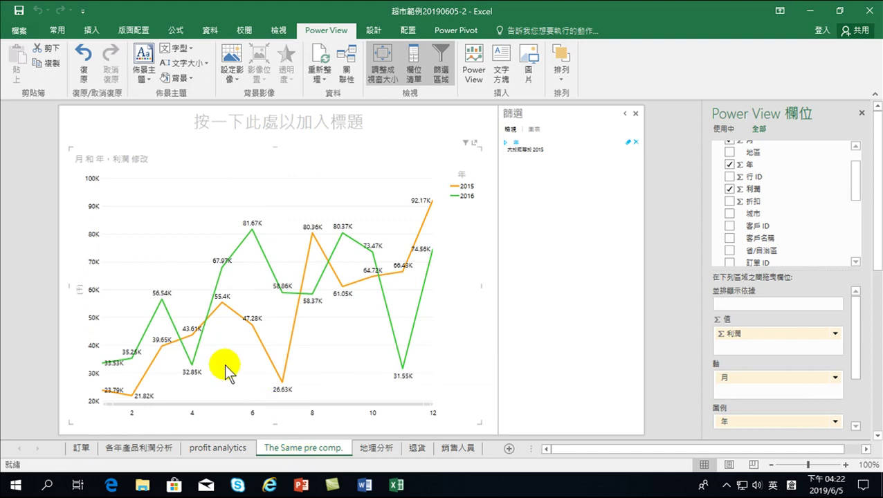
pyautogui.click(385, 450)
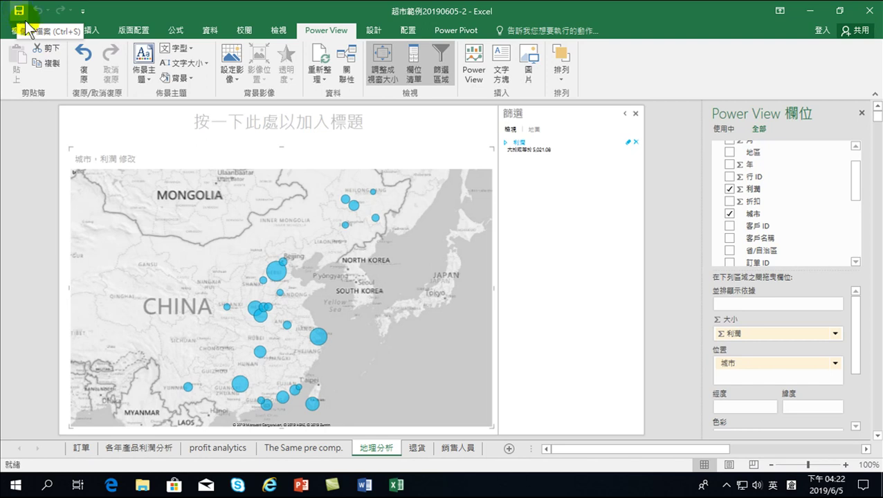
# - Scroll to the bottom of the 訂單 sheet and select the last data row, 10001
pyautogui.click(79, 448)
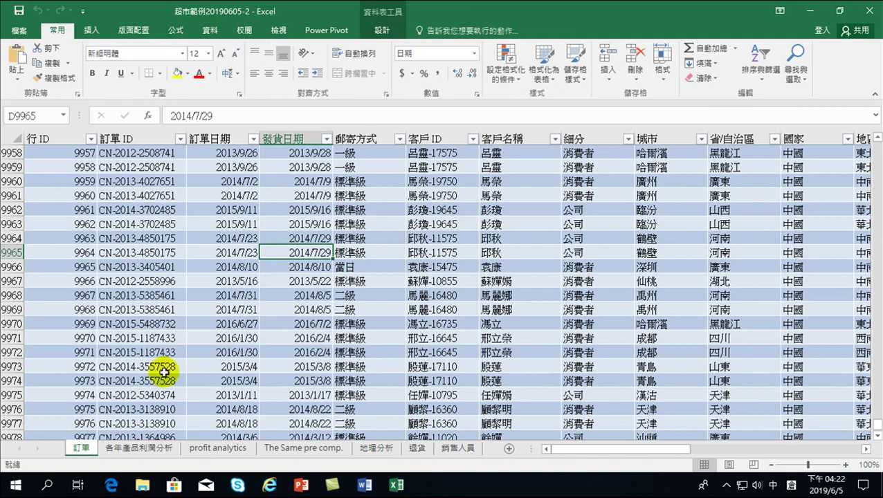
pyautogui.scroll(-5, 182, 331)
pyautogui.scroll(-6, 182, 331)
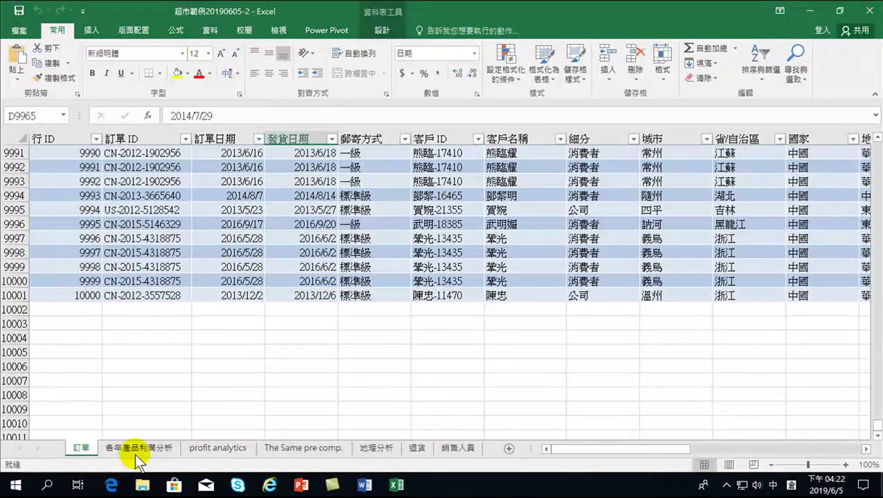
pyautogui.click(136, 453)
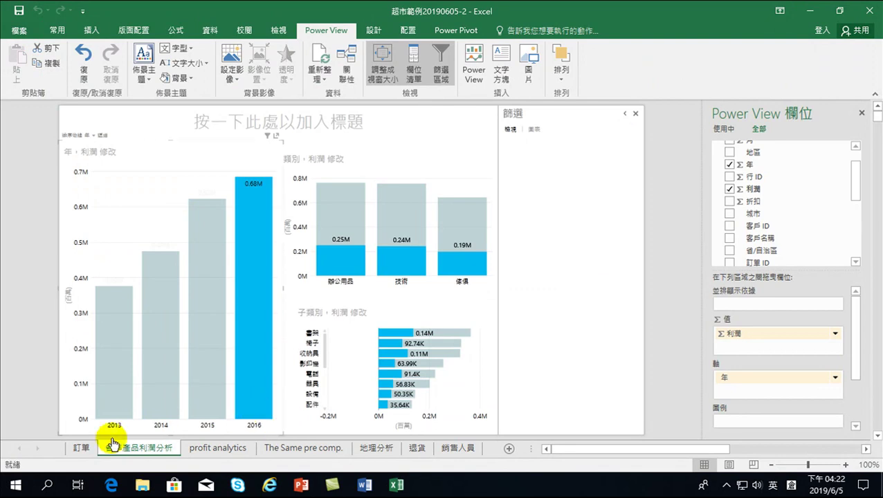
pyautogui.click(79, 448)
pyautogui.moveTo(41, 296)
pyautogui.mouseDown()
pyautogui.moveTo(783, 295)
pyautogui.moveTo(759, 296)
pyautogui.mouseUp()
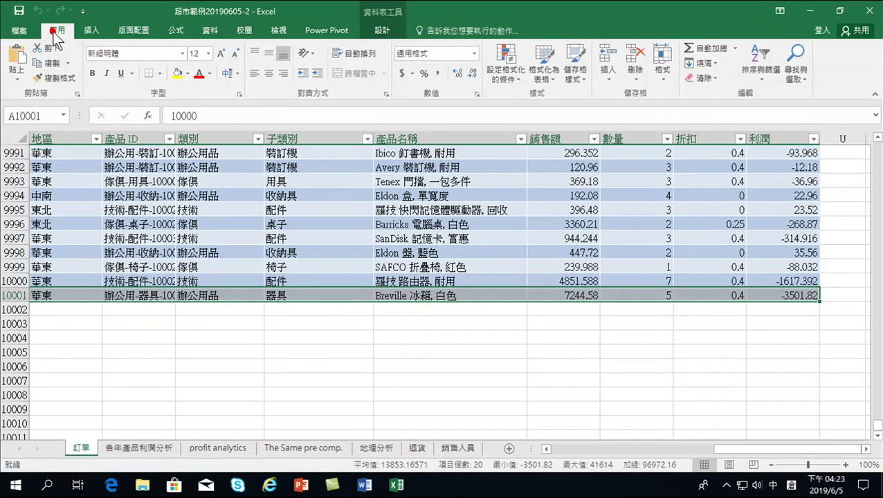
# - Copy the last order row and paste it into rows 10002 through 10006
pyautogui.click(48, 63)
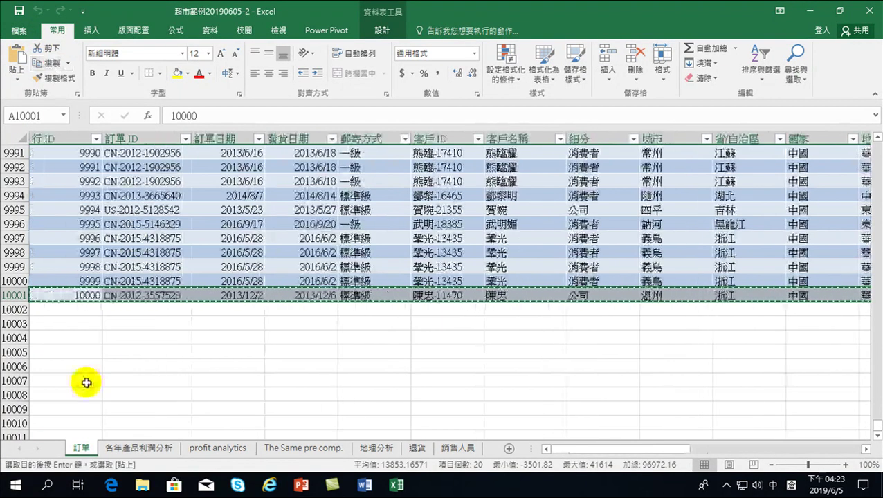
pyautogui.click(41, 309)
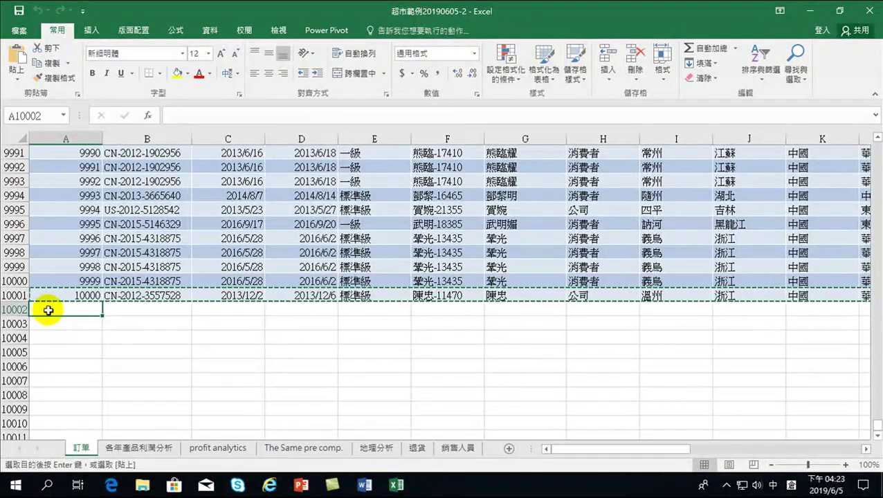
pyautogui.rightClick(50, 311)
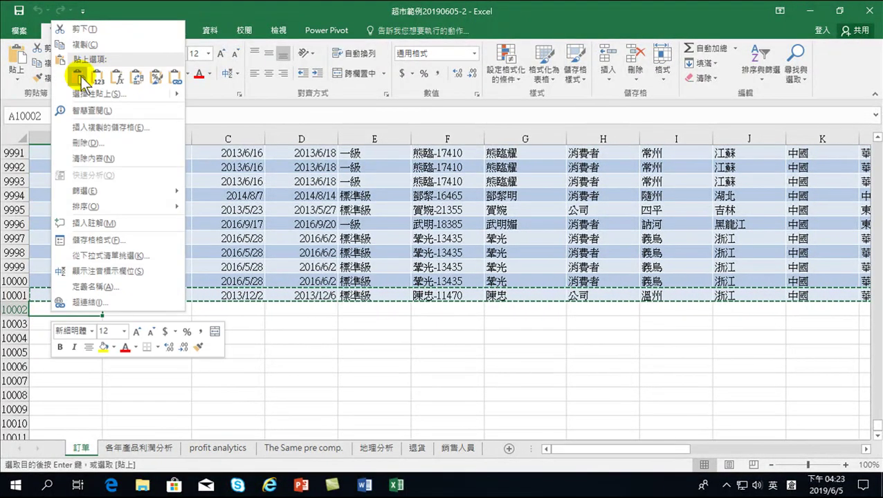
pyautogui.click(80, 76)
pyautogui.click(80, 76)
pyautogui.click(43, 323)
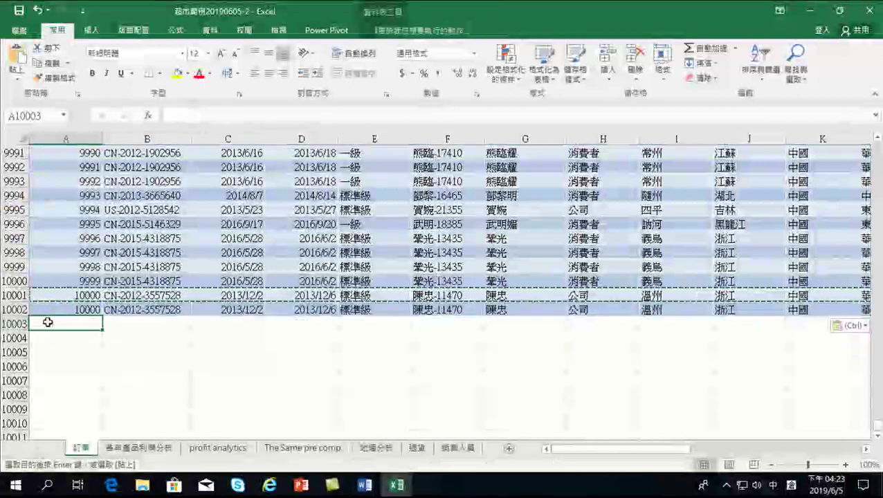
pyautogui.click(16, 56)
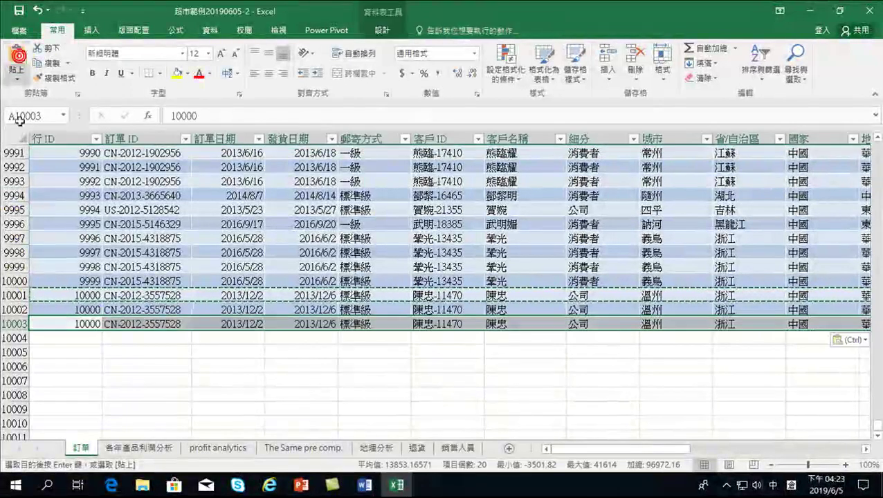
pyautogui.click(44, 338)
pyautogui.click(17, 56)
pyautogui.click(74, 354)
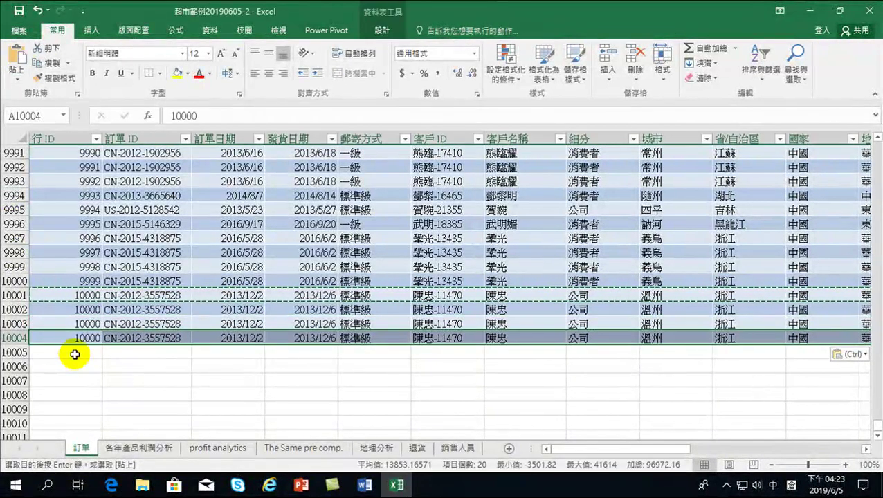
pyautogui.click(17, 55)
pyautogui.click(63, 371)
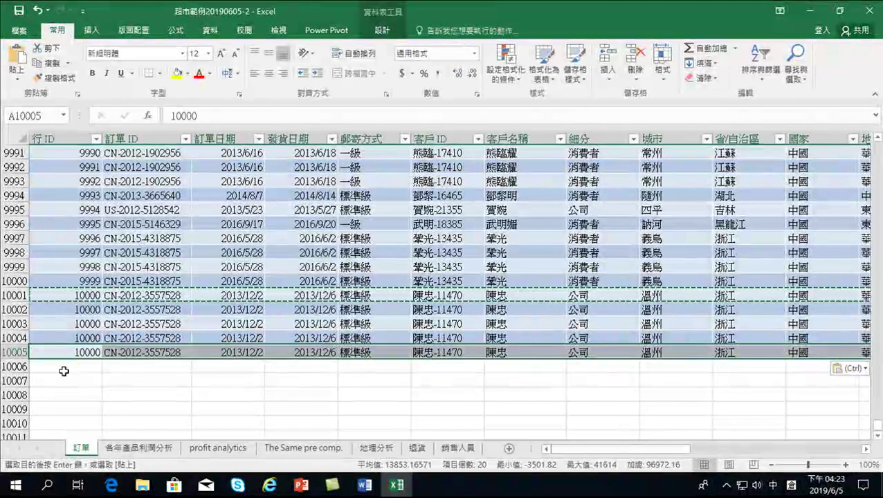
pyautogui.click(16, 56)
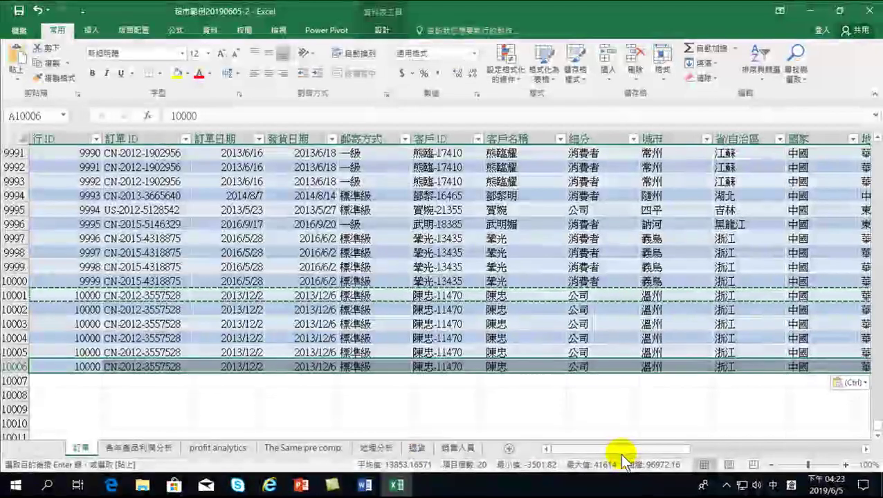
# - Compare the pasted rows with the original and change A10002's row ID to 10001
pyautogui.moveTo(621, 451); pyautogui.dragTo(844, 449)
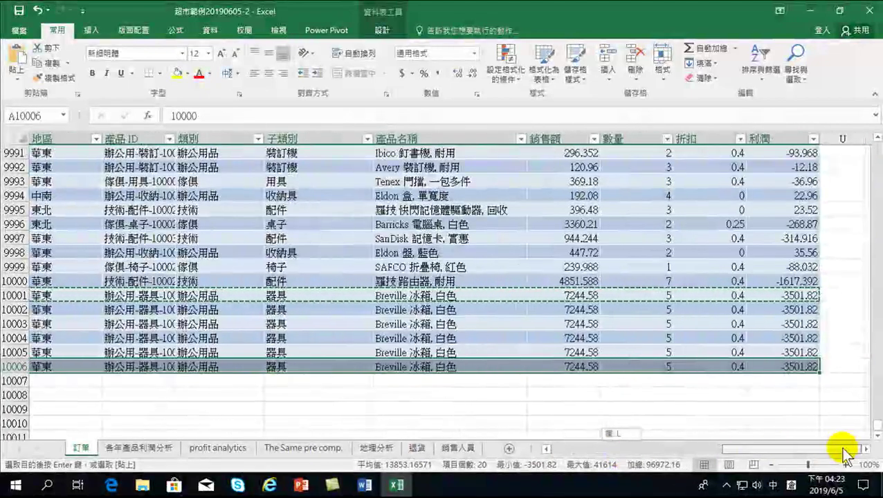
pyautogui.click(13, 296)
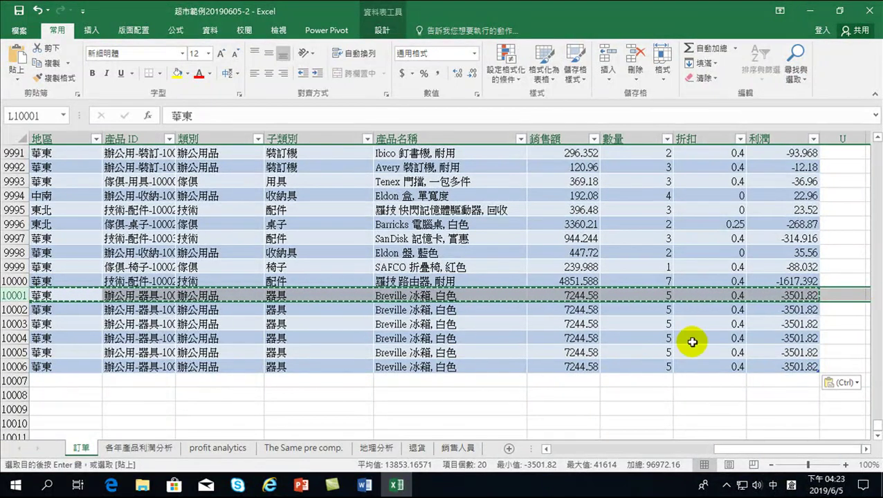
pyautogui.moveTo(733, 449); pyautogui.dragTo(554, 449)
pyautogui.click(76, 309)
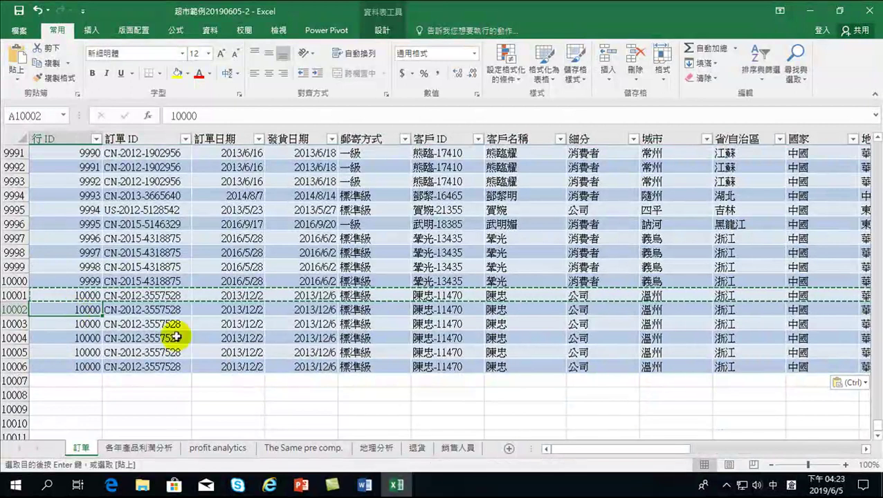
pyautogui.write('10001')
pyautogui.press('Return')
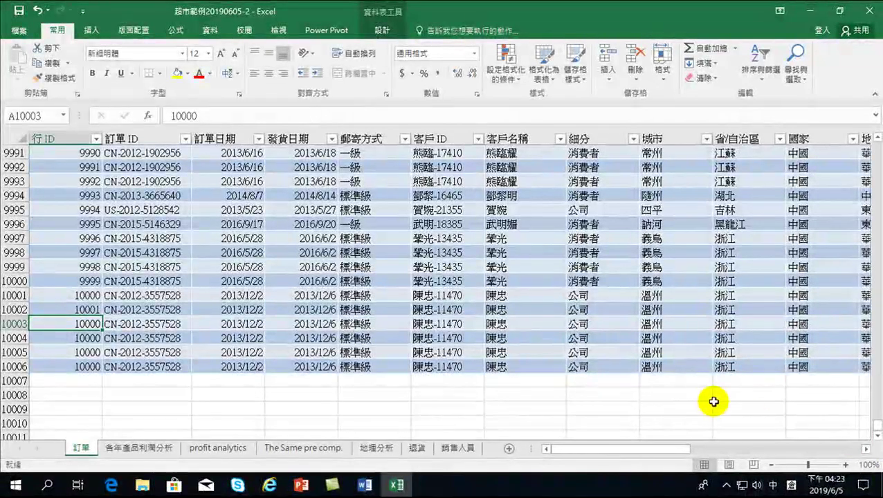
# - Fill the new rows' 行 IDs as a series counting up 10001–10005
pyautogui.click(83, 309)
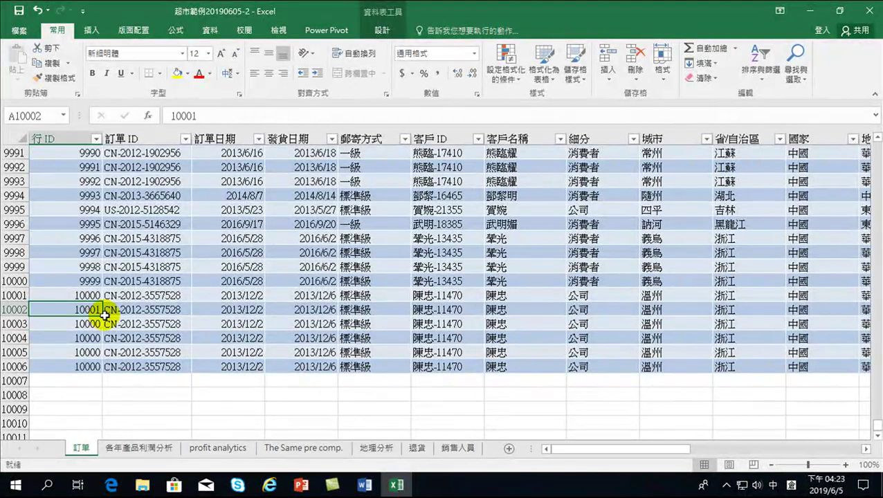
pyautogui.moveTo(102, 316); pyautogui.dragTo(97, 372)
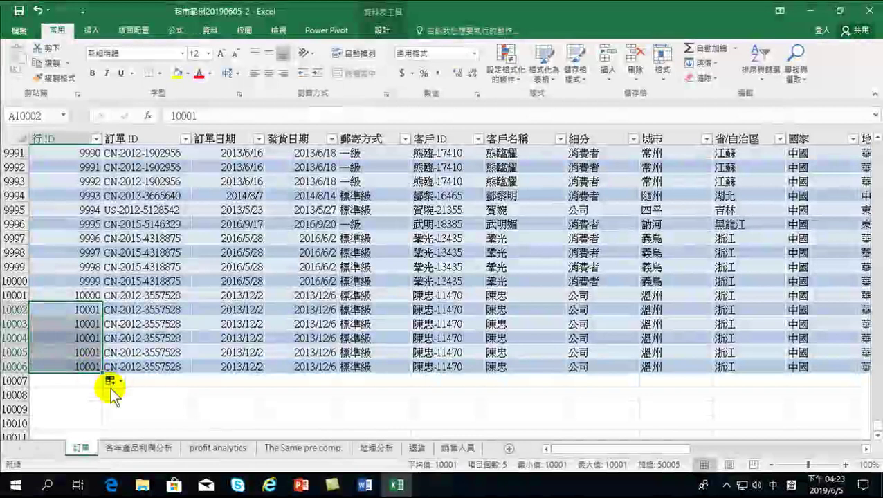
pyautogui.click(120, 382)
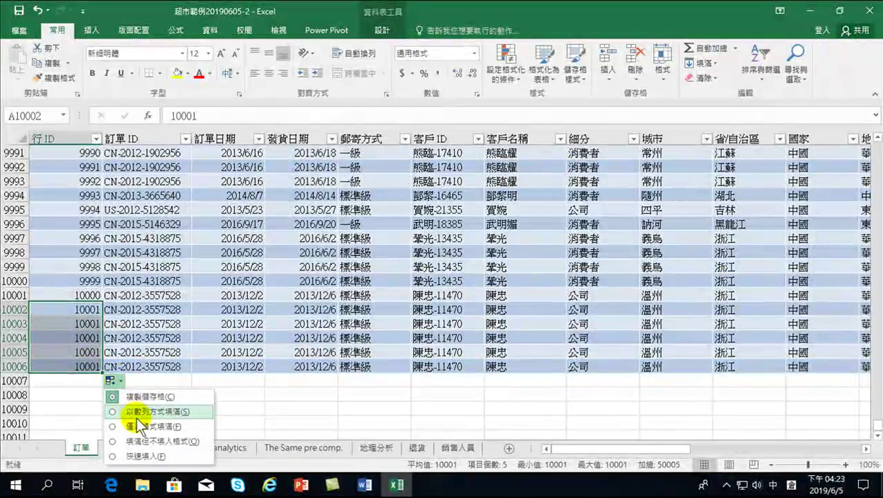
pyautogui.click(135, 411)
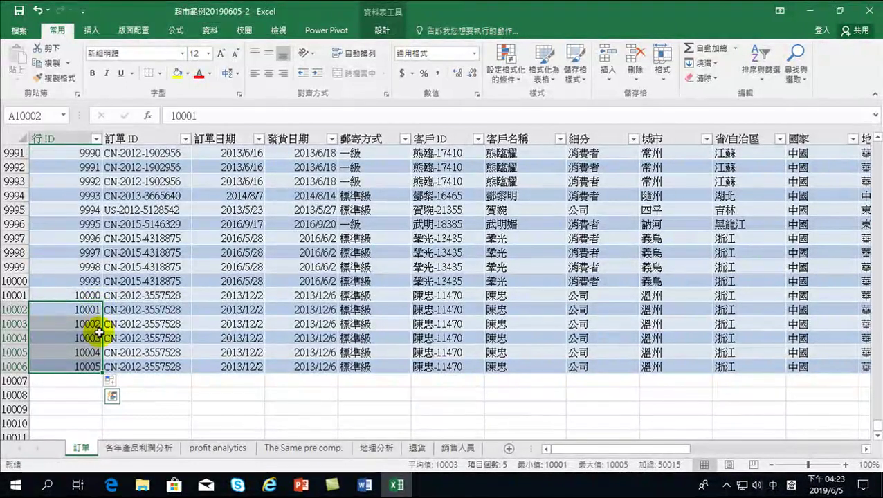
# - Enter order dates 2017/1/1 through 2017/1/5 for the five new rows
pyautogui.click(238, 309)
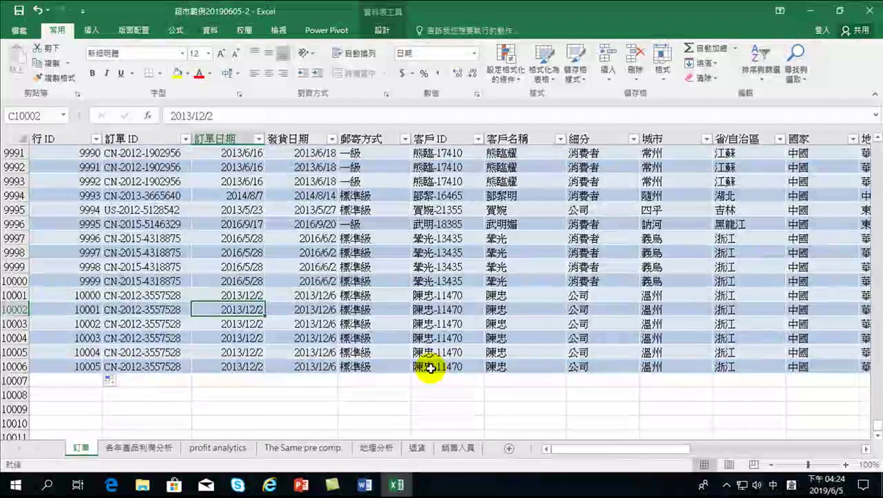
pyautogui.write('2017/1')
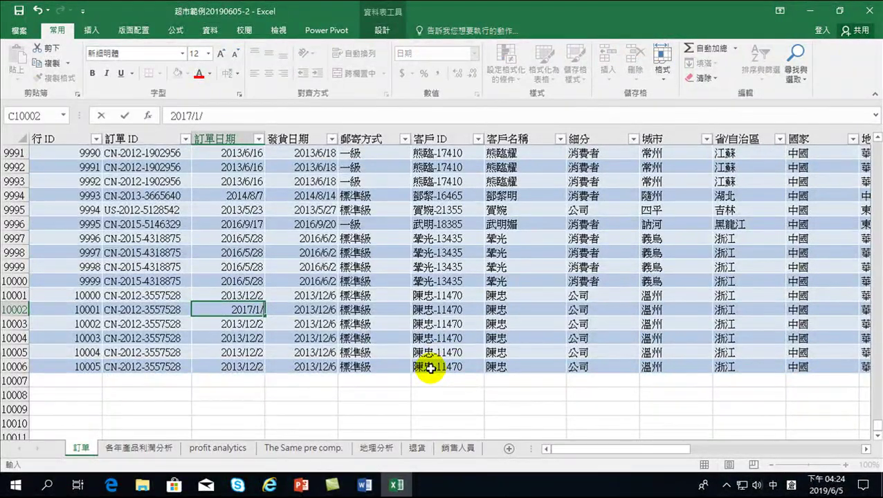
pyautogui.press('Down')
pyautogui.write('2017/1/2')
pyautogui.press('Return')
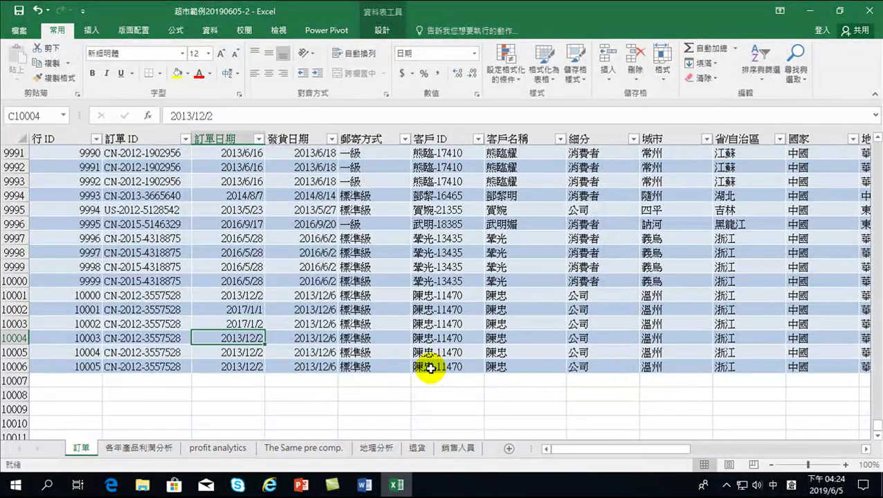
pyautogui.click(250, 324)
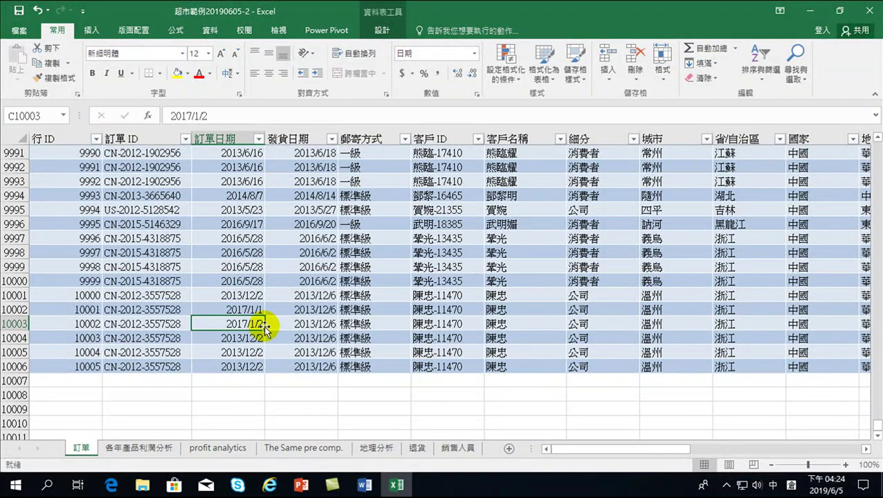
pyautogui.moveTo(265, 329); pyautogui.dragTo(255, 367)
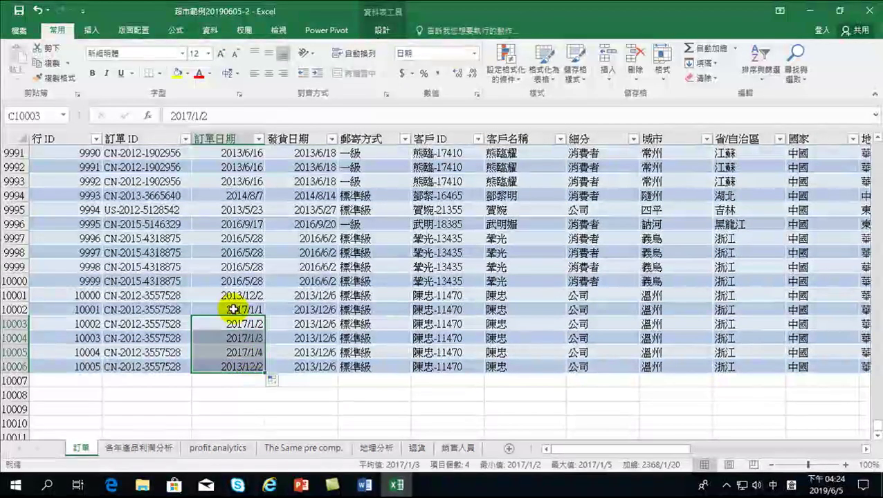
# - Fill ship dates 2017/1/10 through 2017/1/14 down the five new rows
pyautogui.click(310, 323)
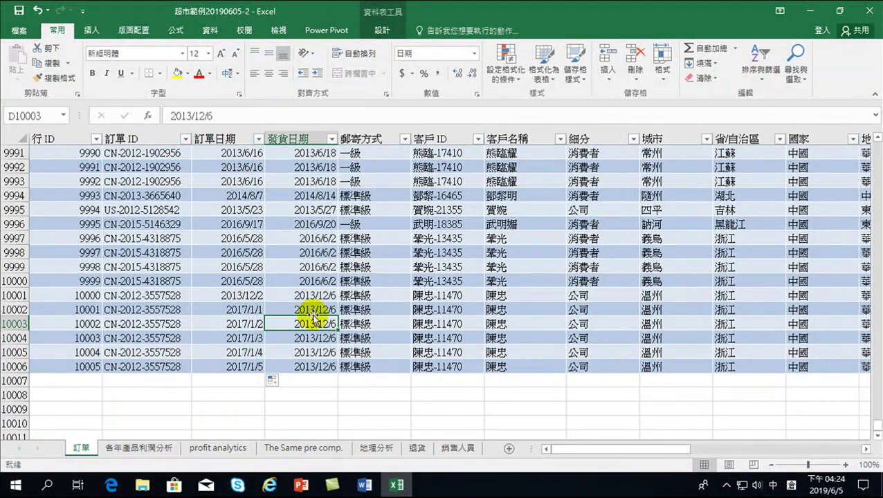
pyautogui.click(313, 310)
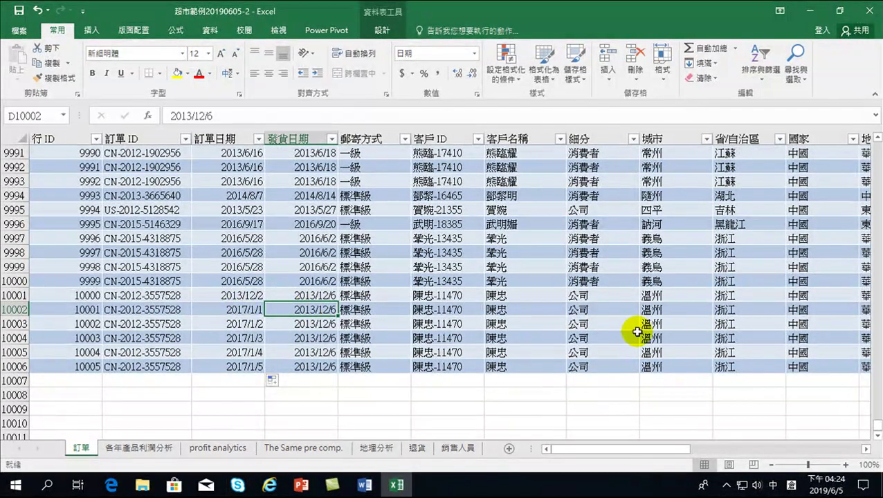
pyautogui.write('2017/')
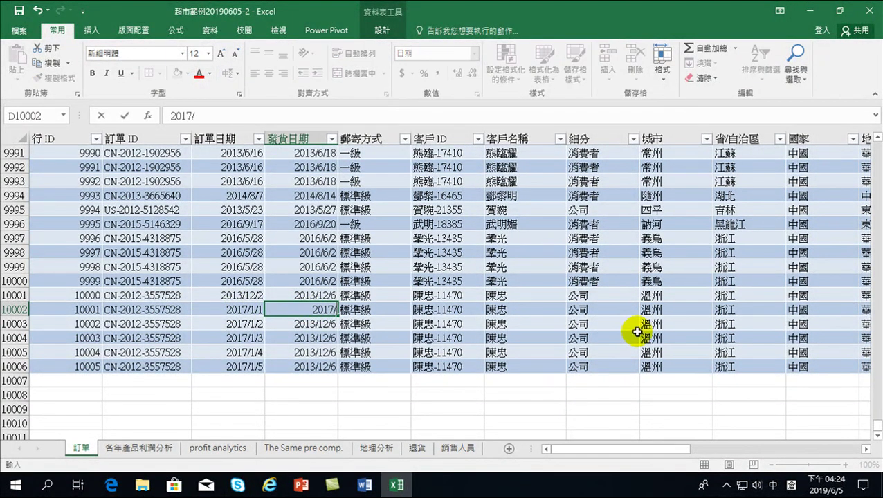
pyautogui.write('1/10')
pyautogui.press('Return')
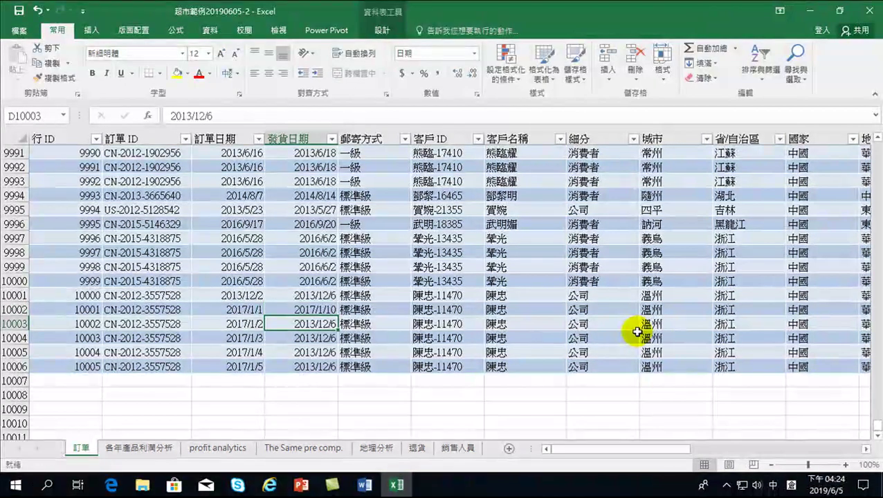
pyautogui.click(331, 310)
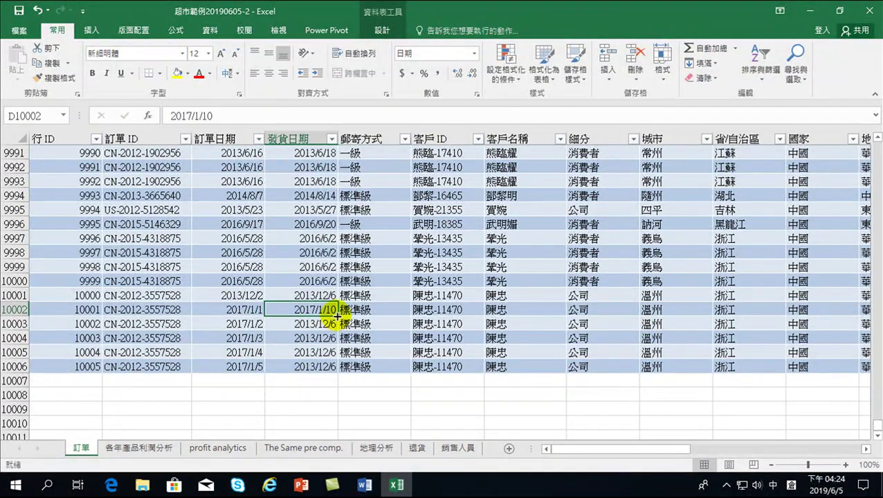
pyautogui.moveTo(336, 316); pyautogui.dragTo(339, 370)
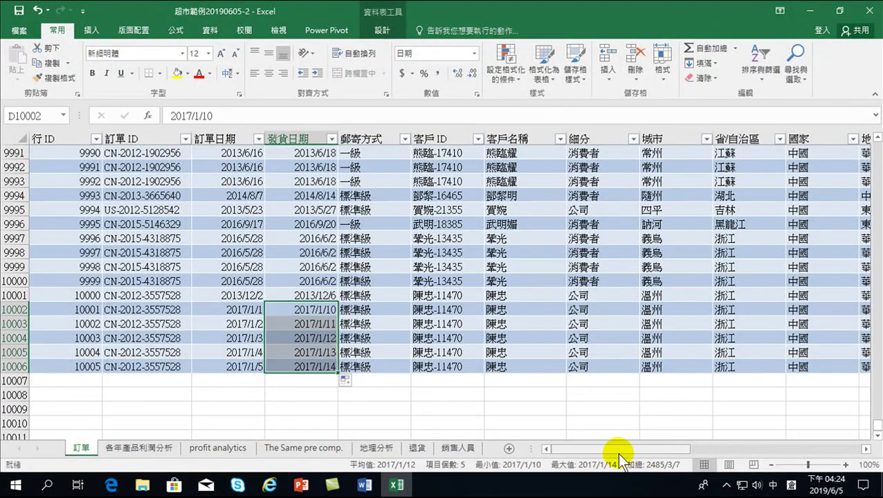
pyautogui.click(619, 450)
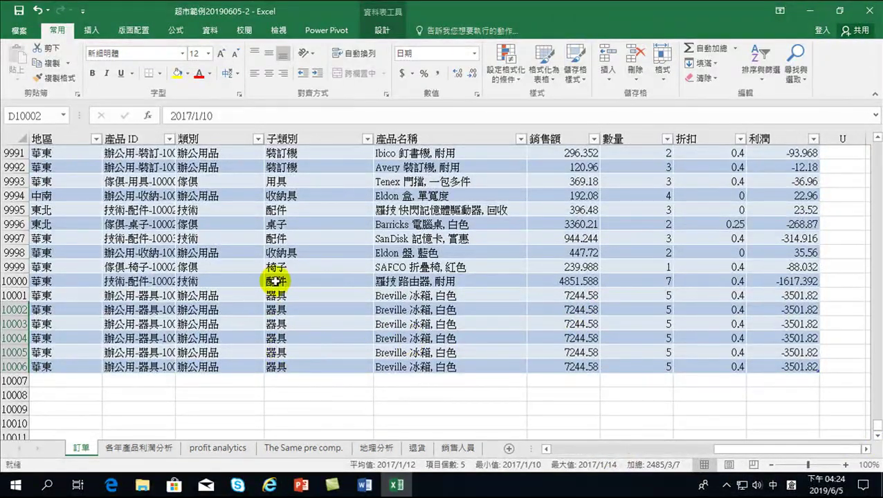
# - Copy the category-through-profit columns of rows 9996–10000 into rows 10001–10005
pyautogui.moveTo(187, 225)
pyautogui.mouseDown()
pyautogui.moveTo(197, 274)
pyautogui.moveTo(788, 277)
pyautogui.mouseUp()
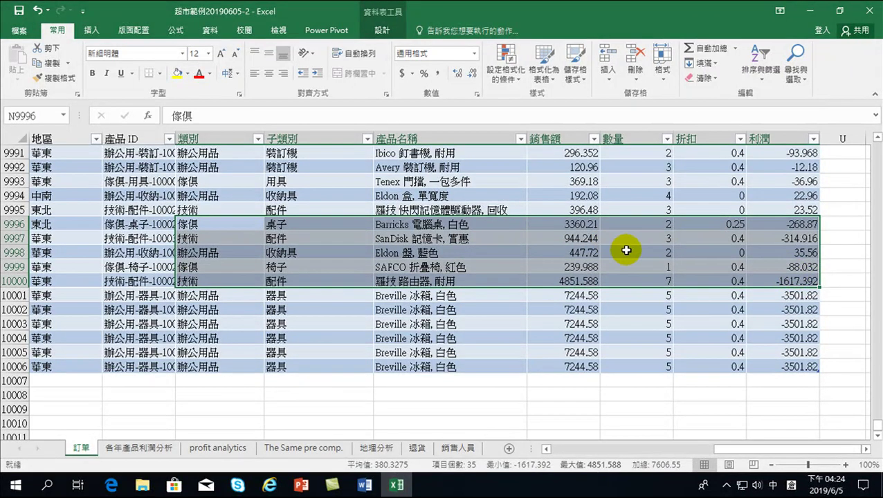
pyautogui.rightClick(274, 241)
pyautogui.click(312, 184)
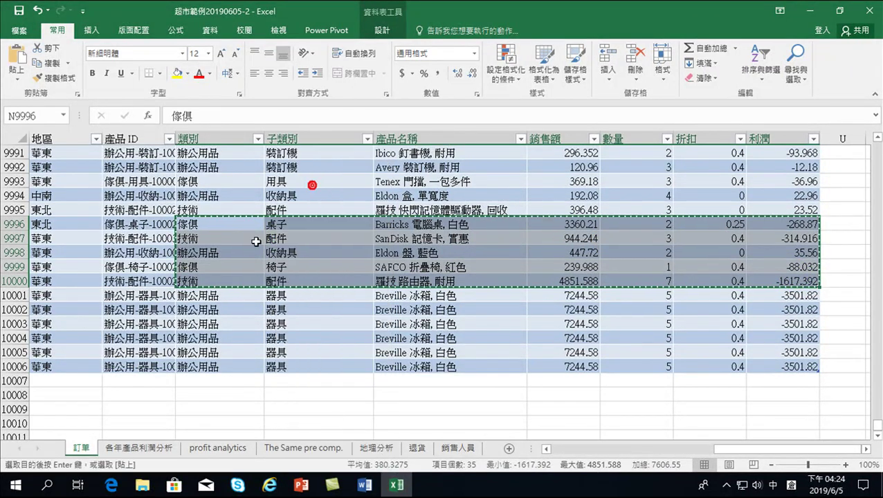
pyautogui.click(195, 296)
pyautogui.click(17, 55)
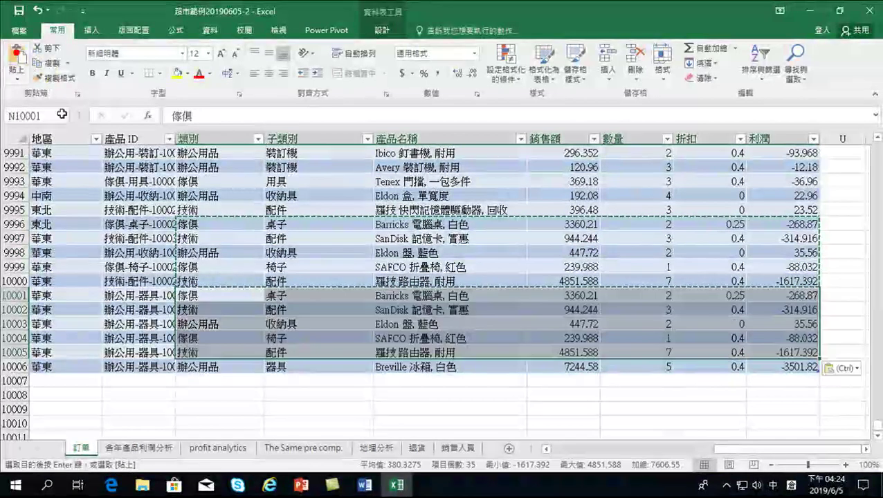
# - Select the Eldon tray order's sales amount in row 10003
pyautogui.click(210, 337)
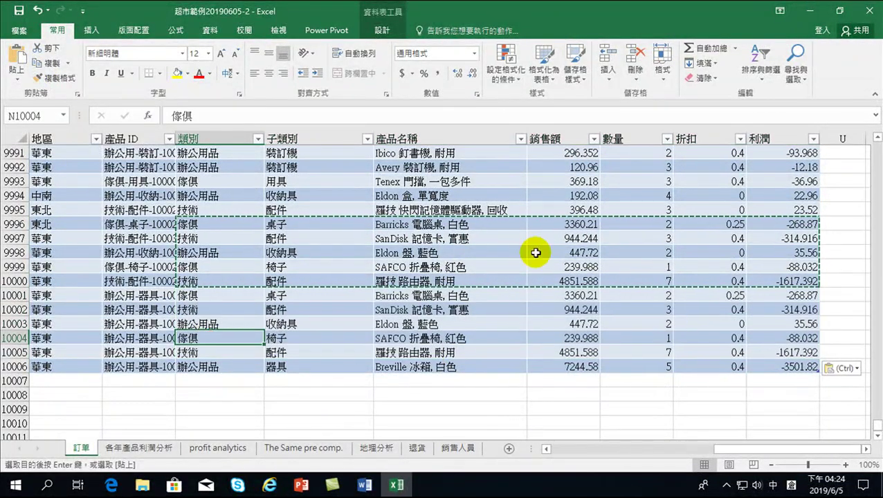
pyautogui.click(567, 336)
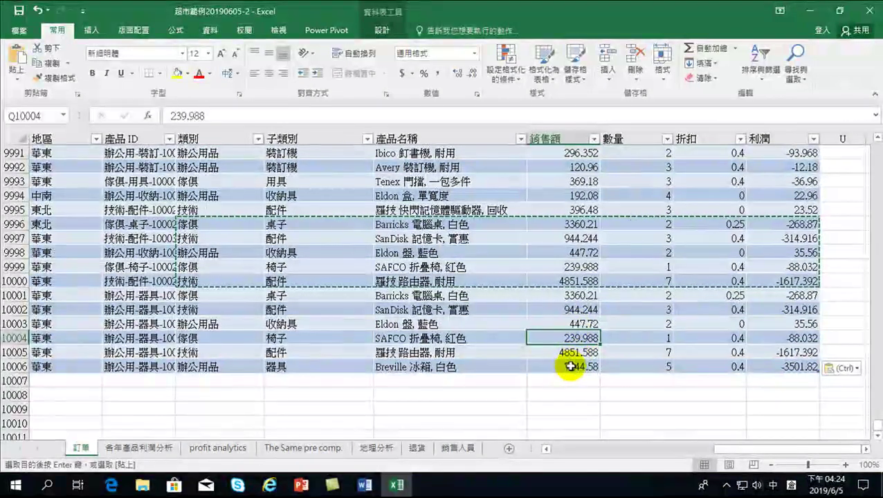
pyautogui.click(578, 324)
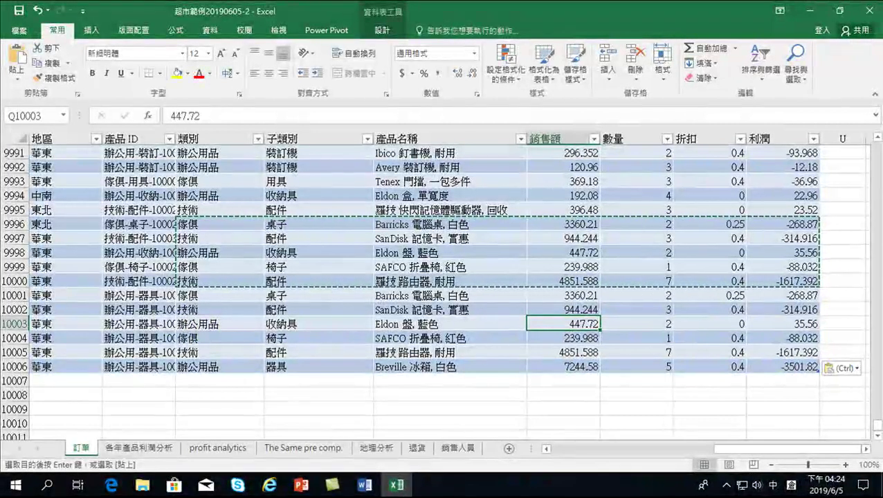
# - Replace row 10003's Eldon tray sales with 100000 and check the new rows' sales total
pyautogui.press('Escape')
pyautogui.write('100')
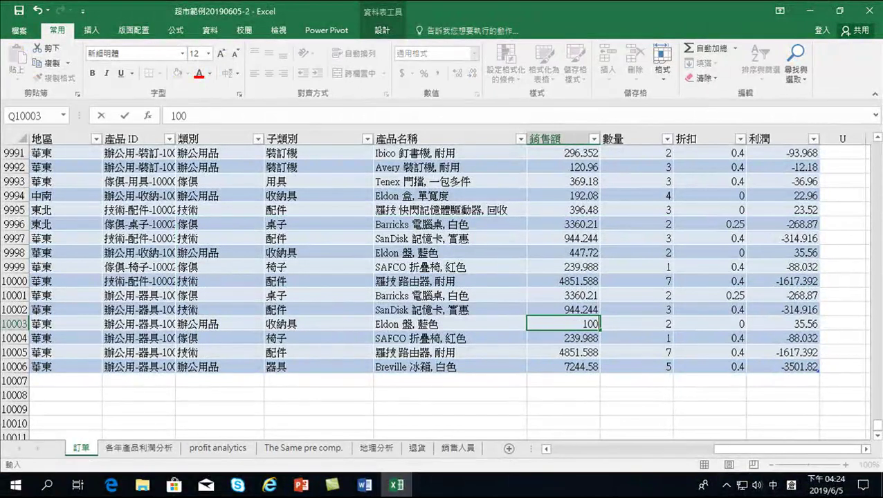
pyautogui.press('Return')
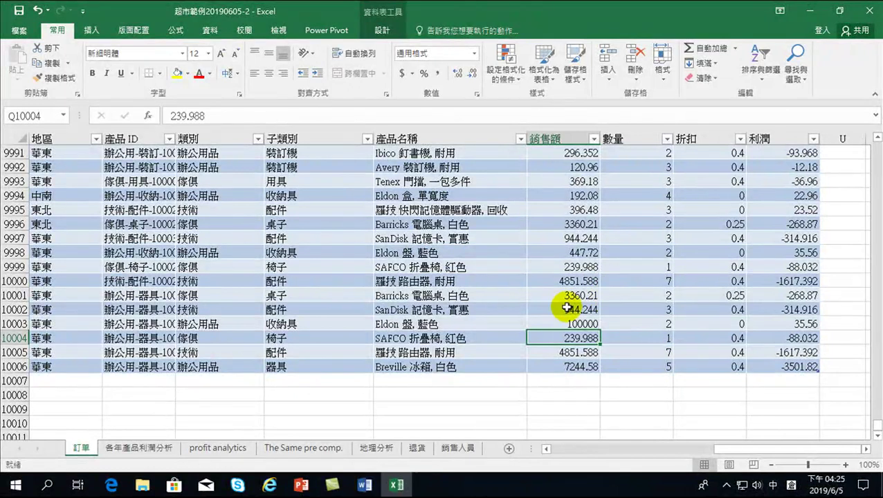
pyautogui.moveTo(565, 309); pyautogui.dragTo(564, 360)
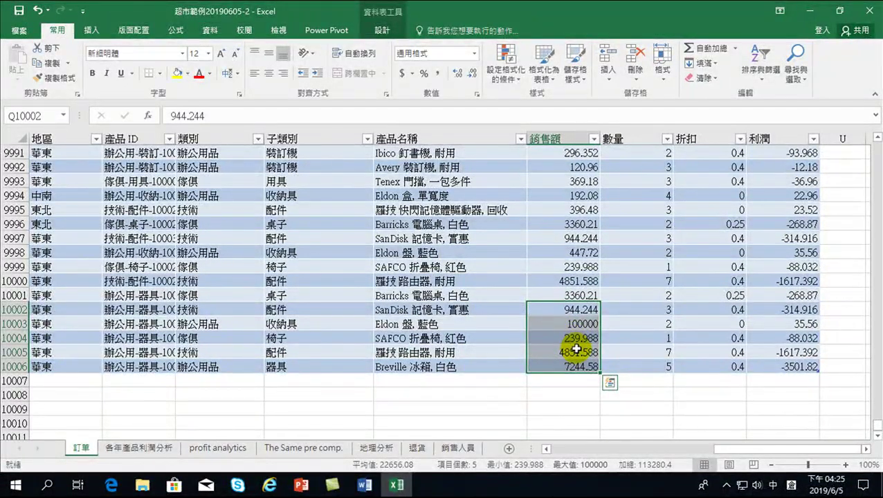
pyautogui.click(573, 335)
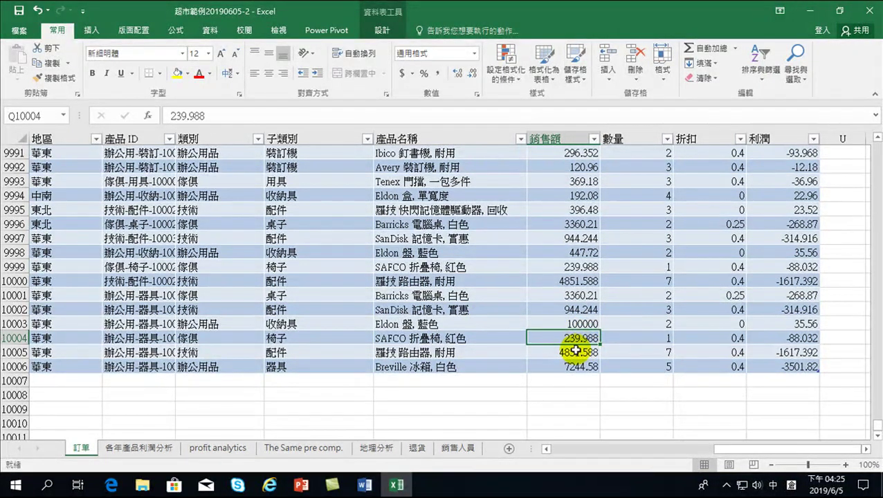
# - Check the Power Pivot model lists 10,005 orders, then return to the 各年產品利潤分析 dashboard
pyautogui.click(301, 324)
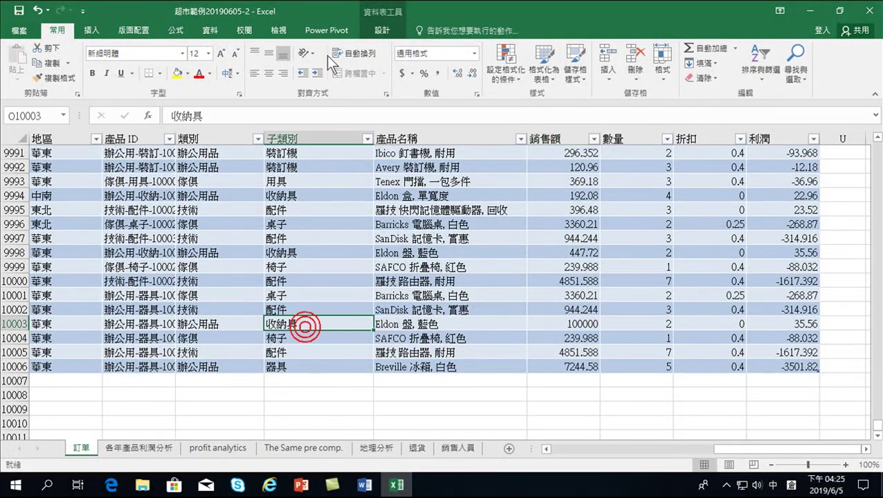
pyautogui.click(330, 31)
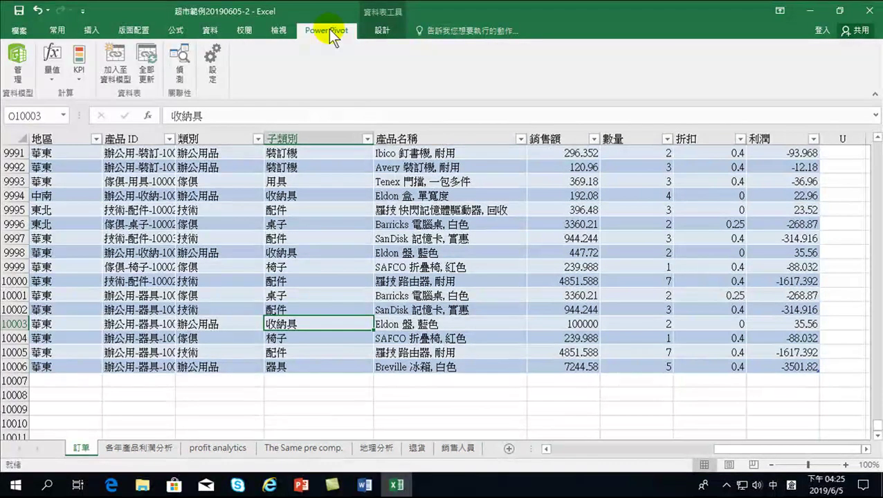
pyautogui.click(147, 61)
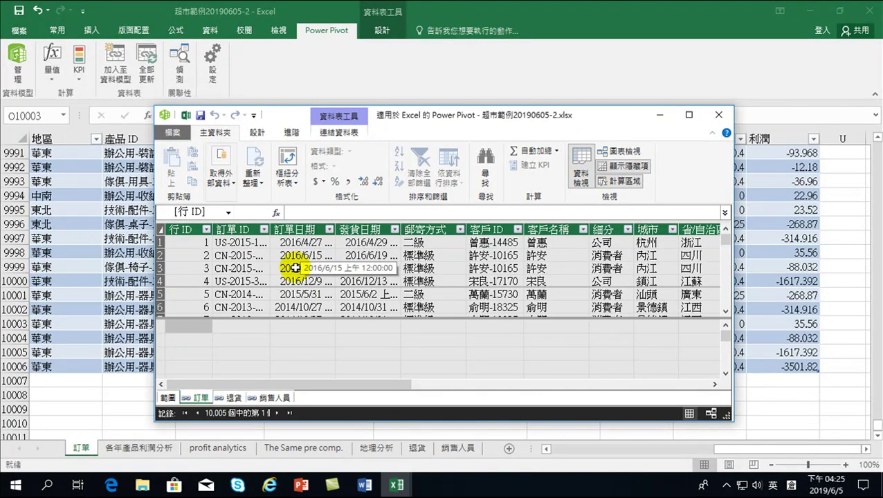
pyautogui.click(728, 239)
pyautogui.moveTo(727, 239); pyautogui.dragTo(724, 305)
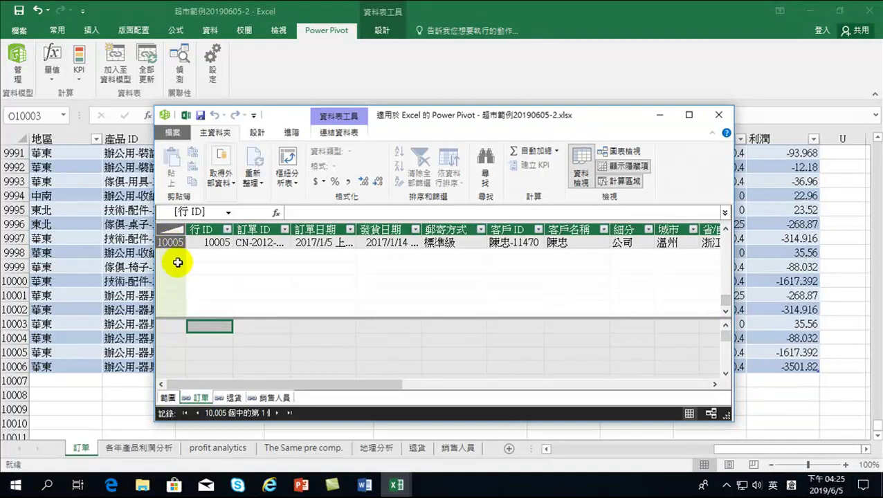
pyautogui.scroll(1, 177, 257)
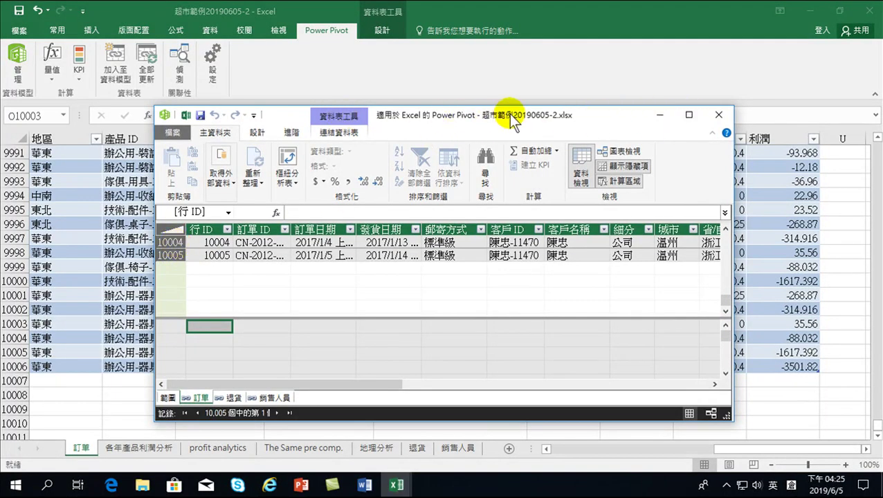
pyautogui.click(718, 115)
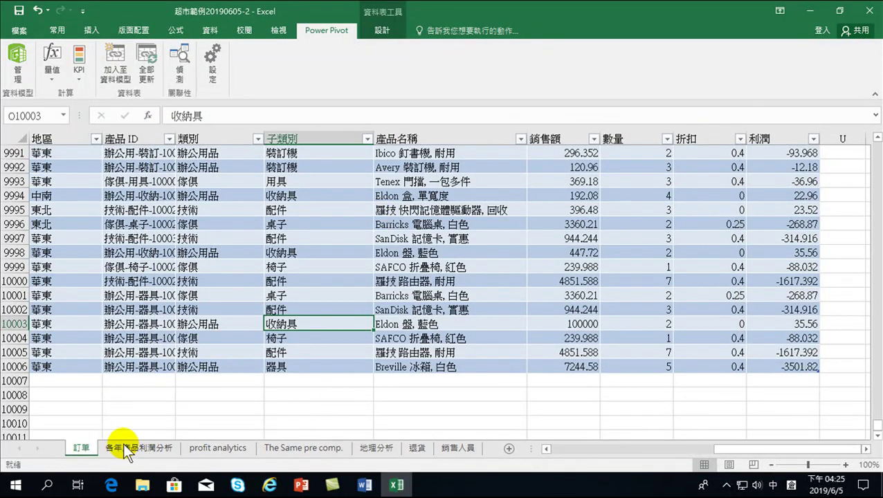
pyautogui.click(124, 447)
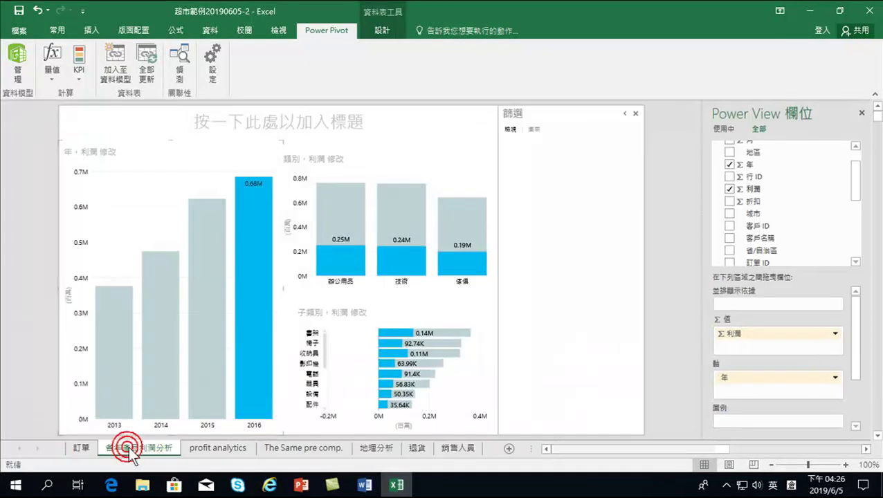